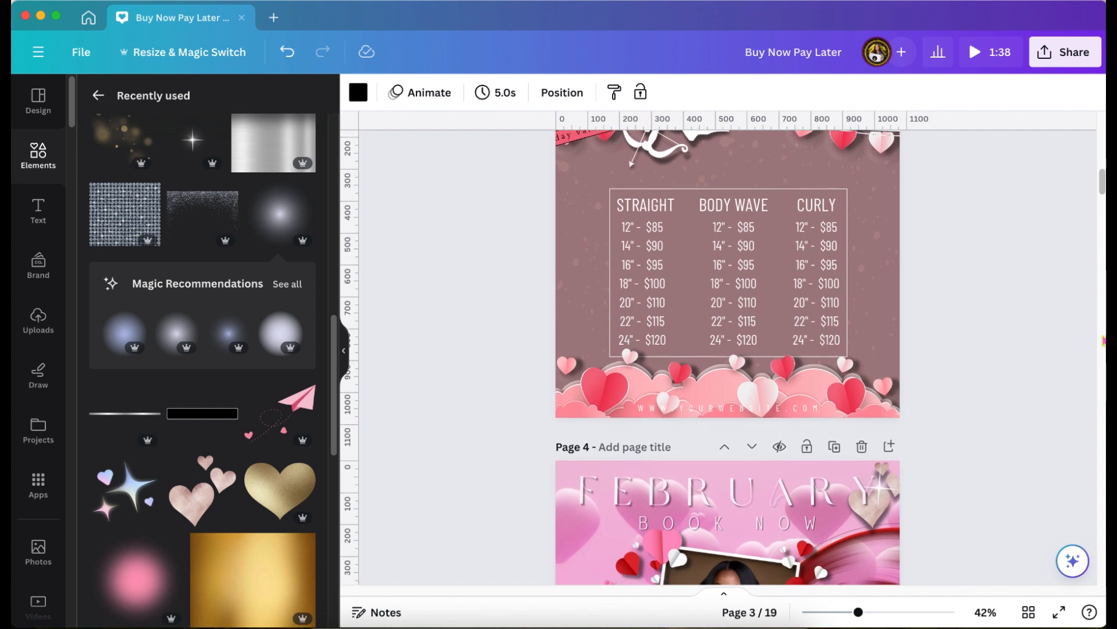
Examine the finished Valentine flyer designs on pages 2 to 5, comparing them with the blank black page 1.
scroll(1103, 340, "down", 5)
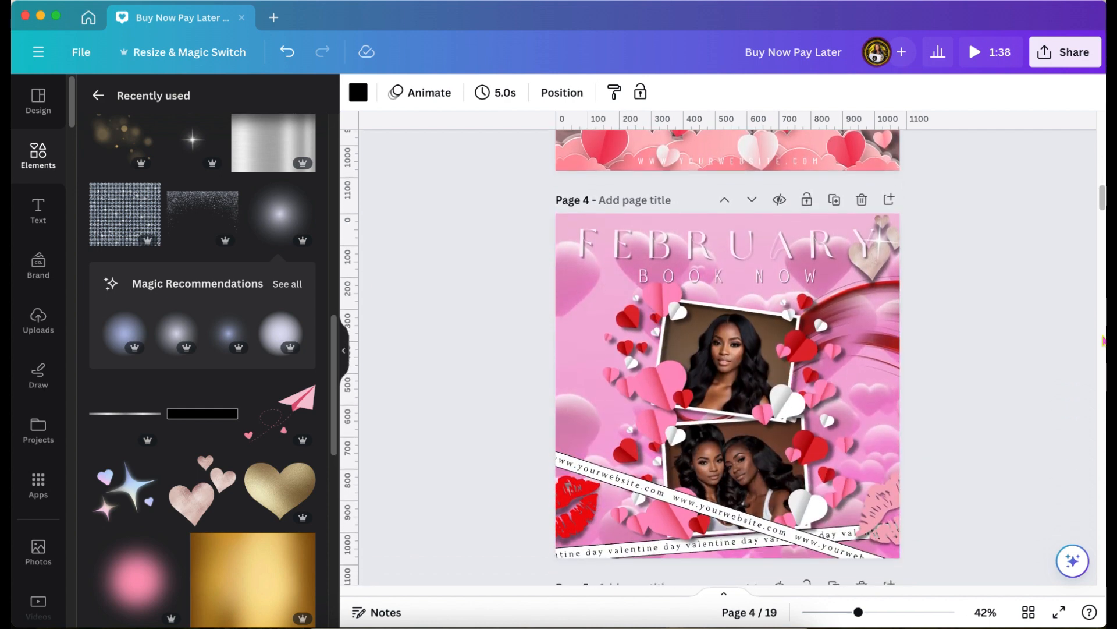
scroll(1104, 340, "down", 2)
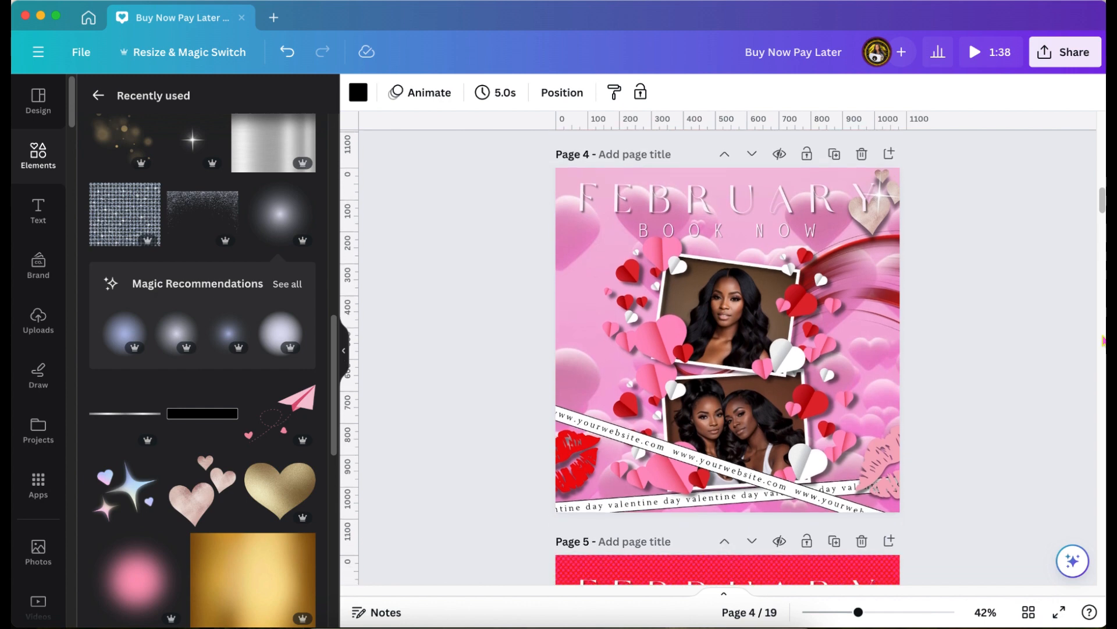
scroll(1103, 341, "down", 6)
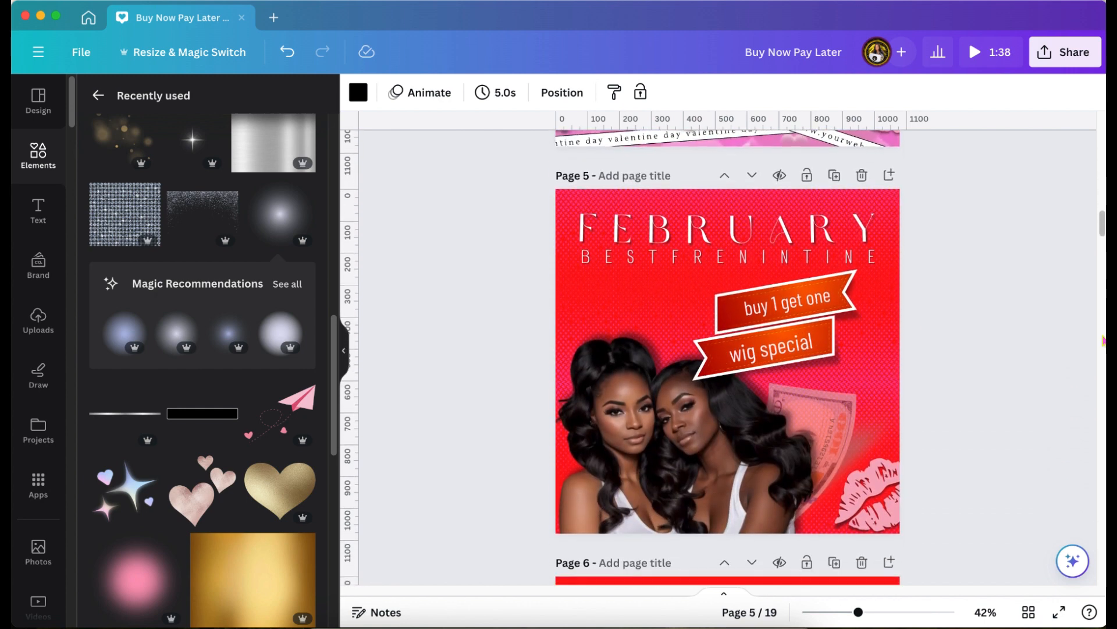
scroll(1103, 340, "up", 3)
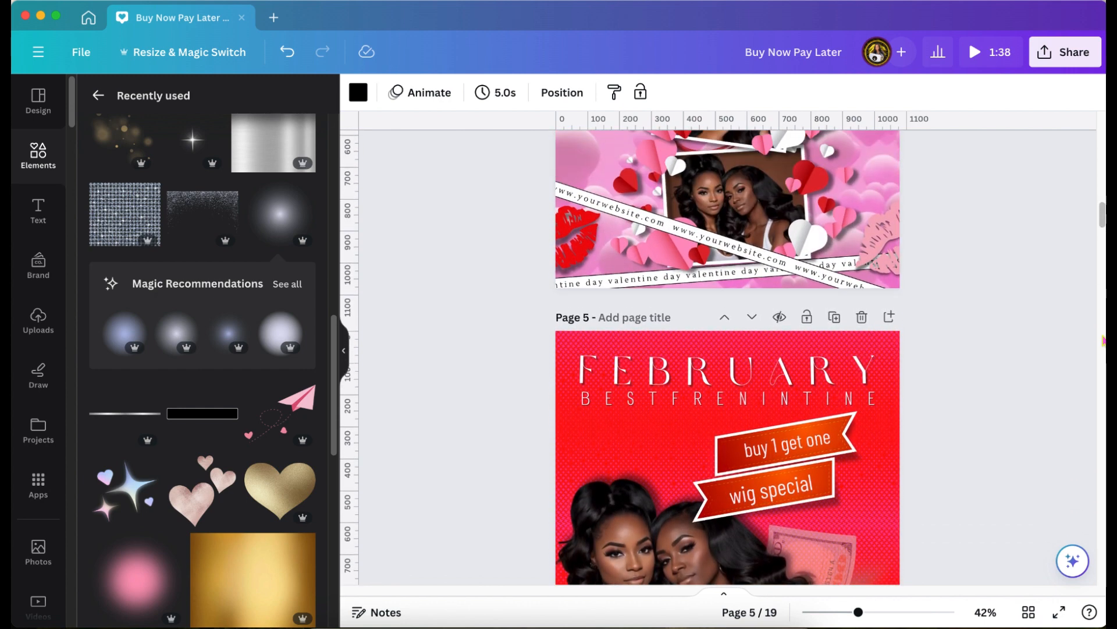
scroll(1104, 340, "up", 20)
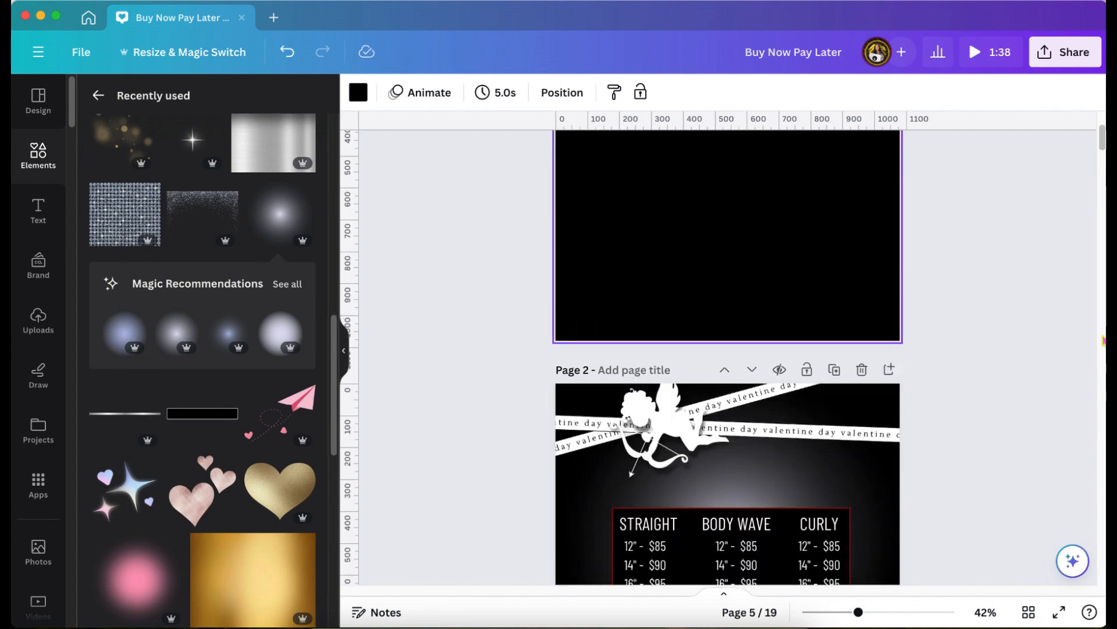
scroll(1103, 340, "up", 5)
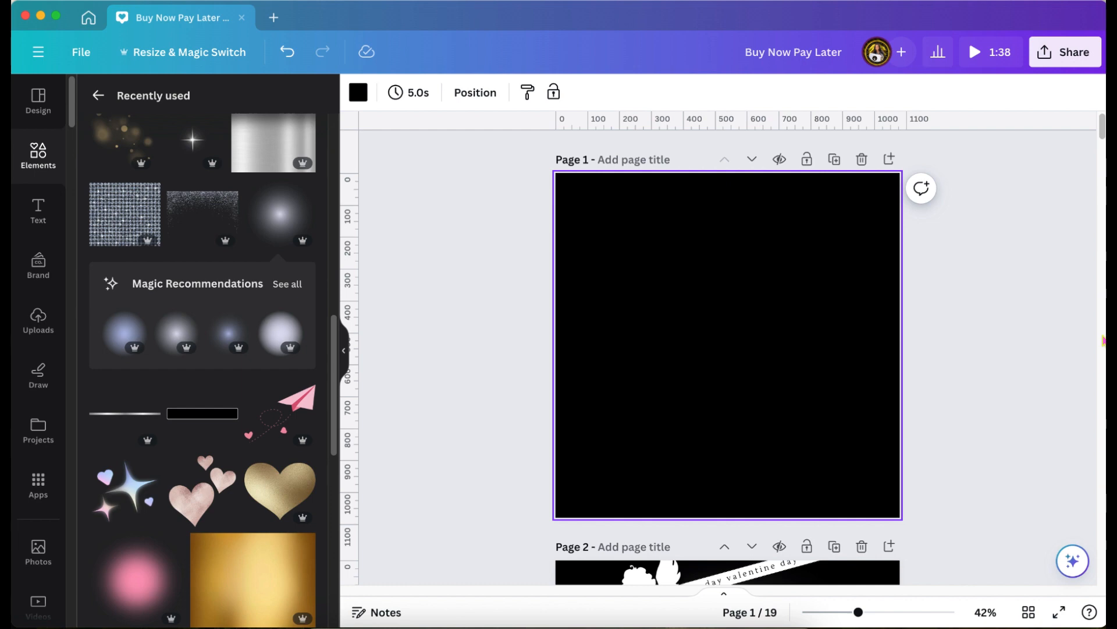
scroll(1104, 340, "down", 5)
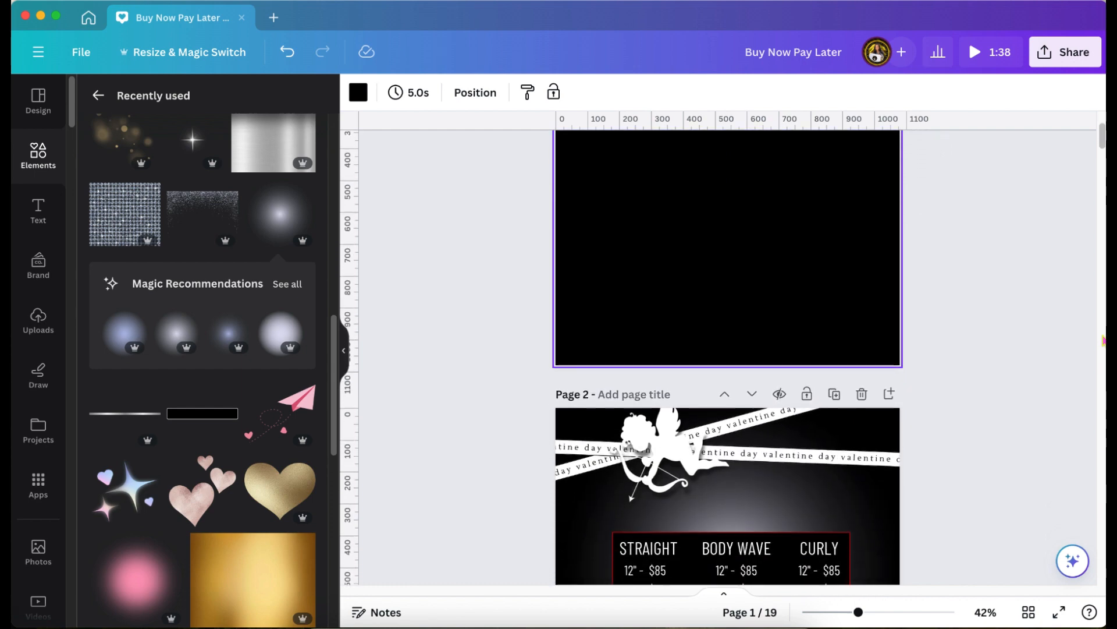
scroll(1104, 341, "up", 5)
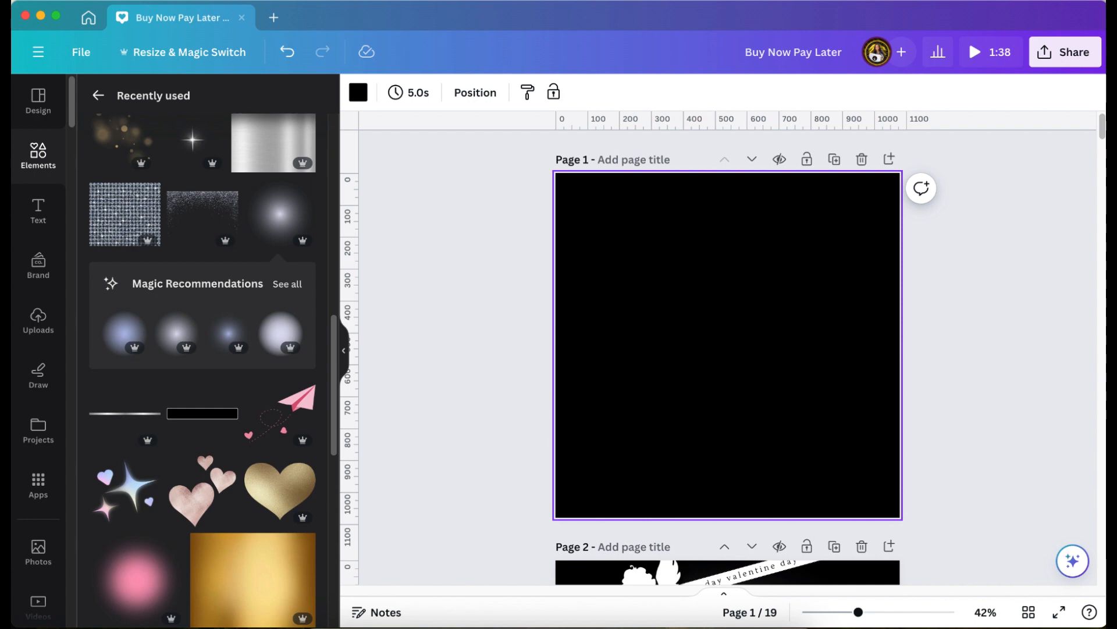
Add a square shape to the blank black page 1.
key("r")
scroll(728, 379, "up", 3)
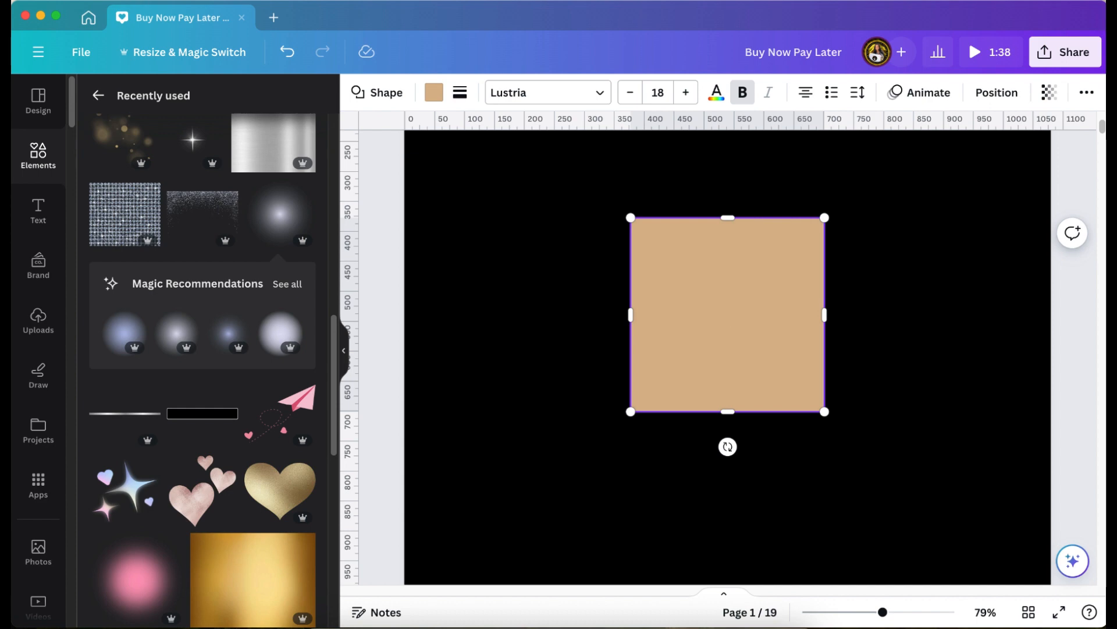
Examine the crossed "valentine day" text ribbons behind the cupid on page 2 as the reference design.
scroll(727, 350, "down", 10)
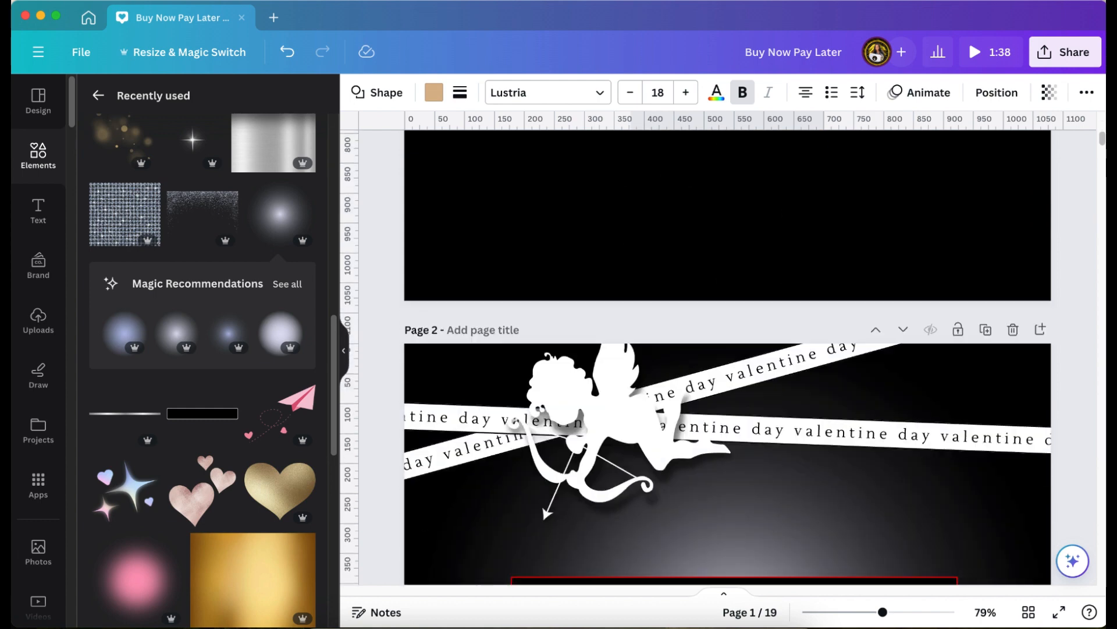
scroll(728, 349, "up", 4)
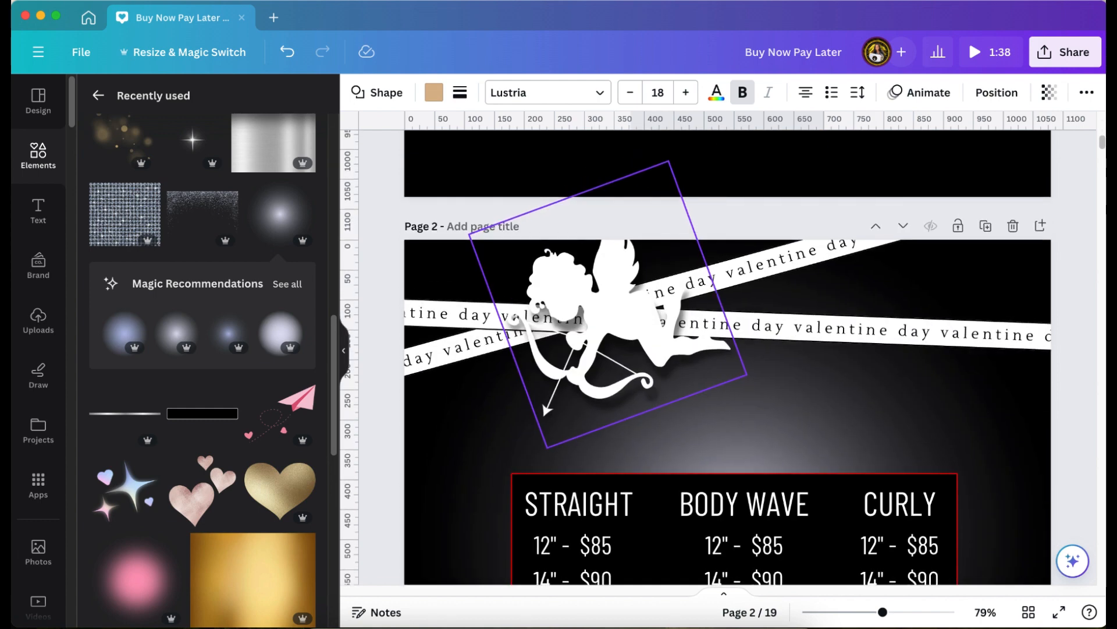
scroll(728, 349, "up", 6)
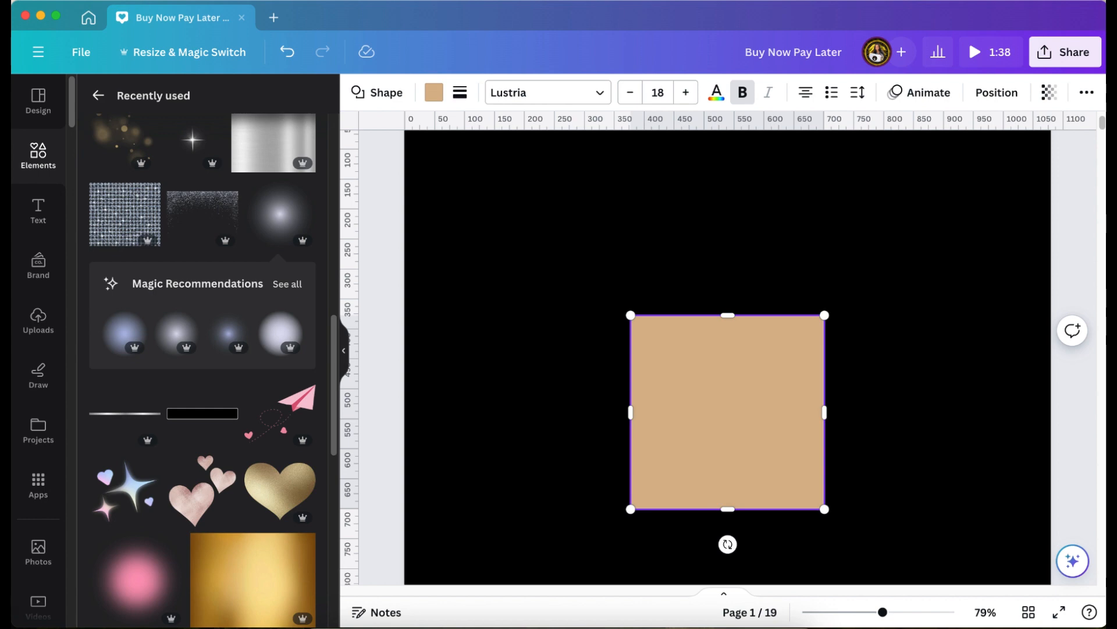
scroll(728, 349, "down", 8)
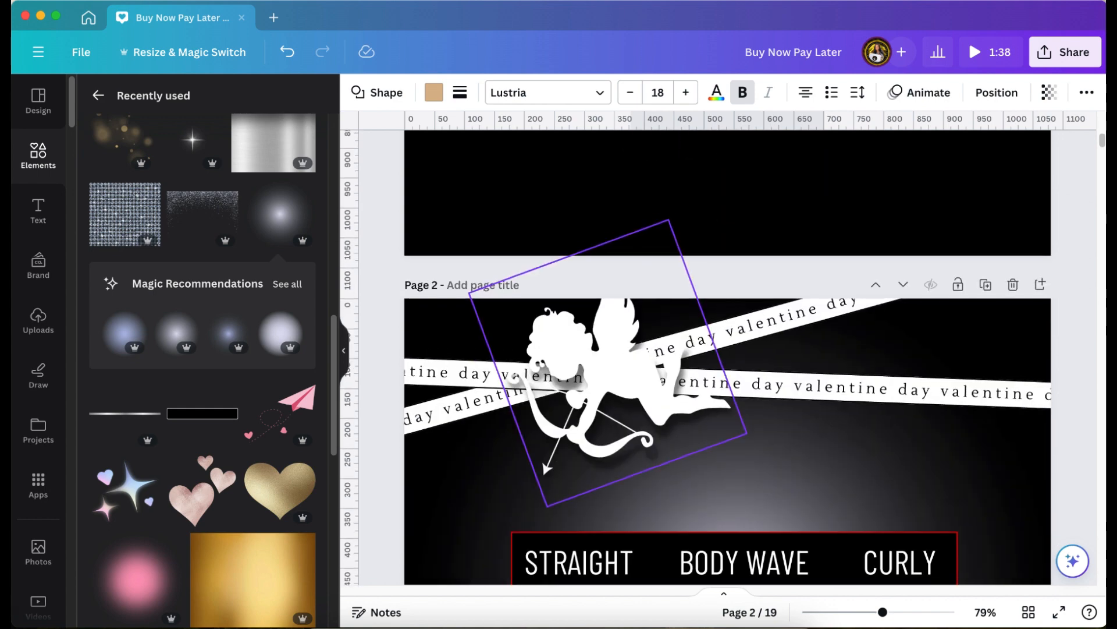
scroll(727, 350, "up", 2)
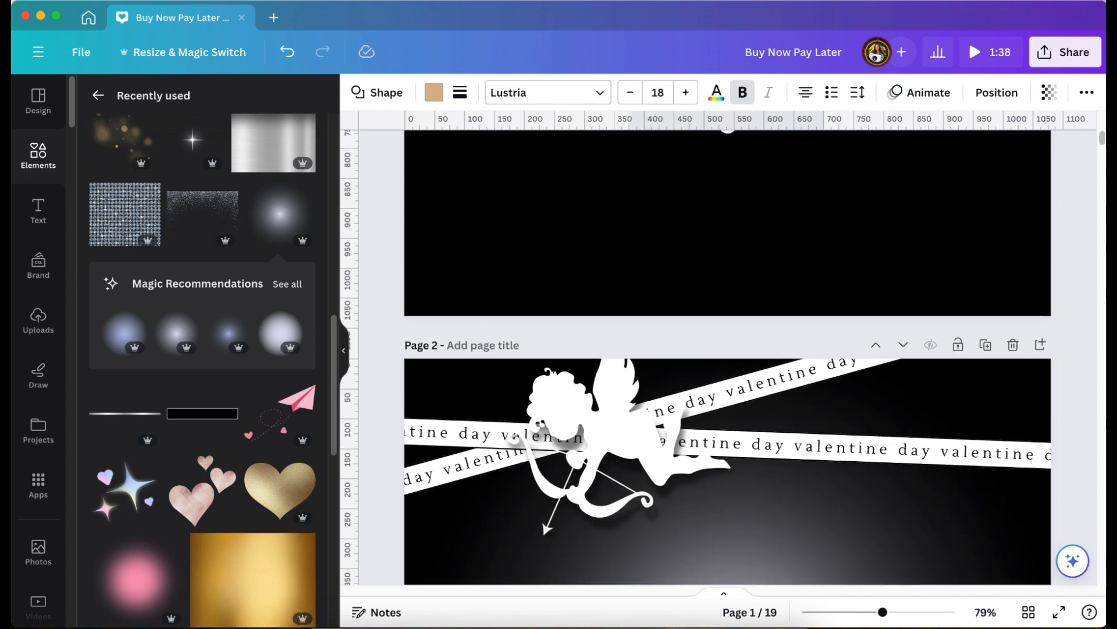
scroll(727, 349, "up", 8)
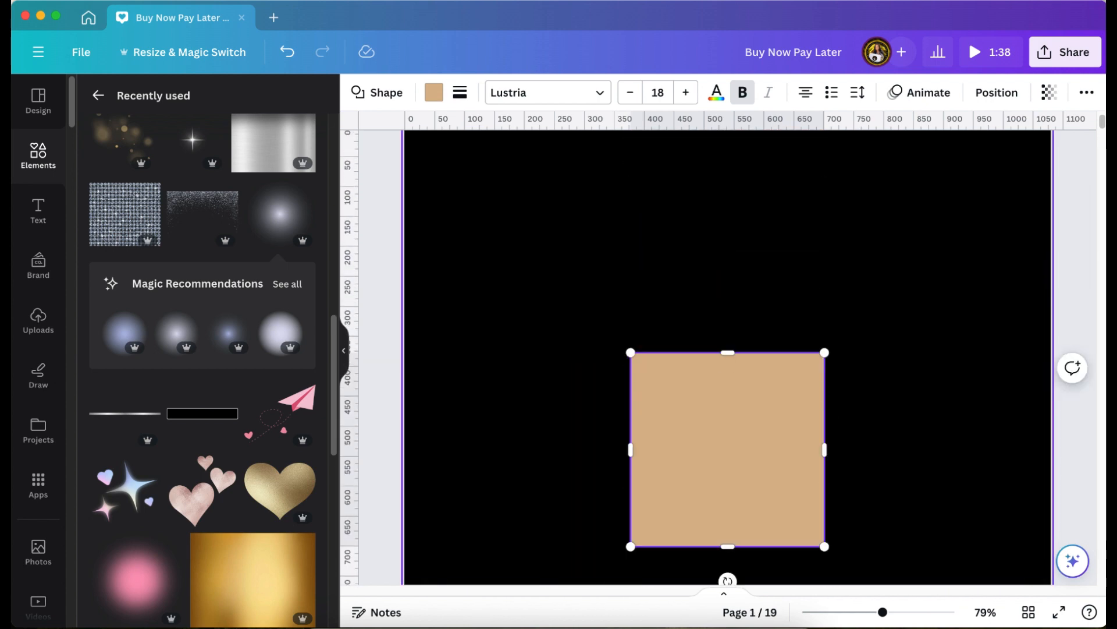
scroll(727, 349, "down", 2)
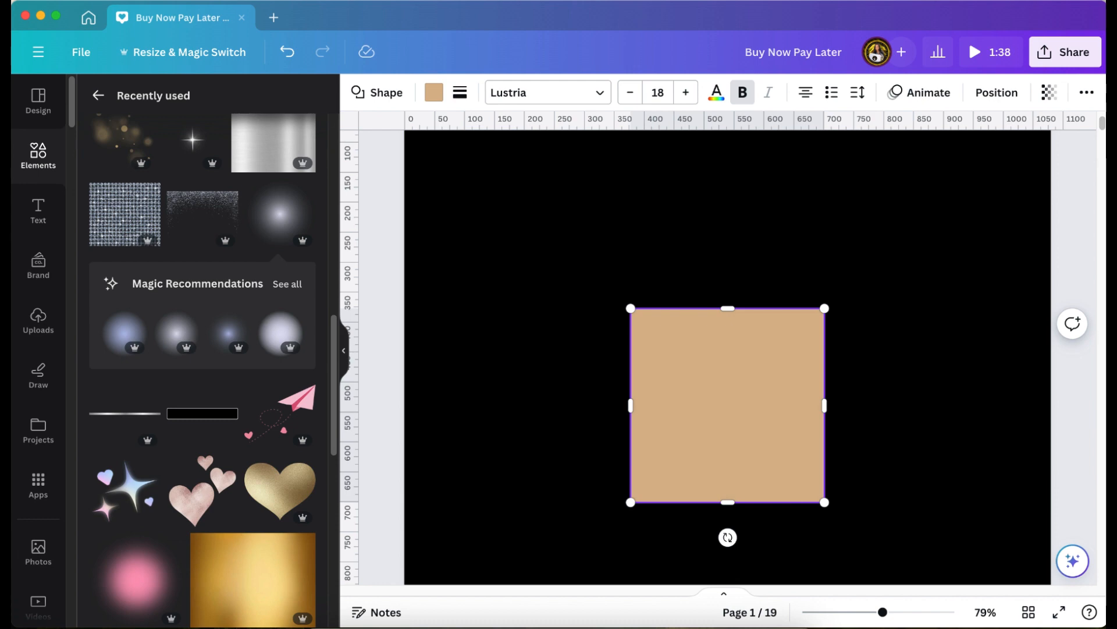
Enter the repeated text "Valentine Day Valentine Day" inside the tan square on page 1.
type("Valentine")
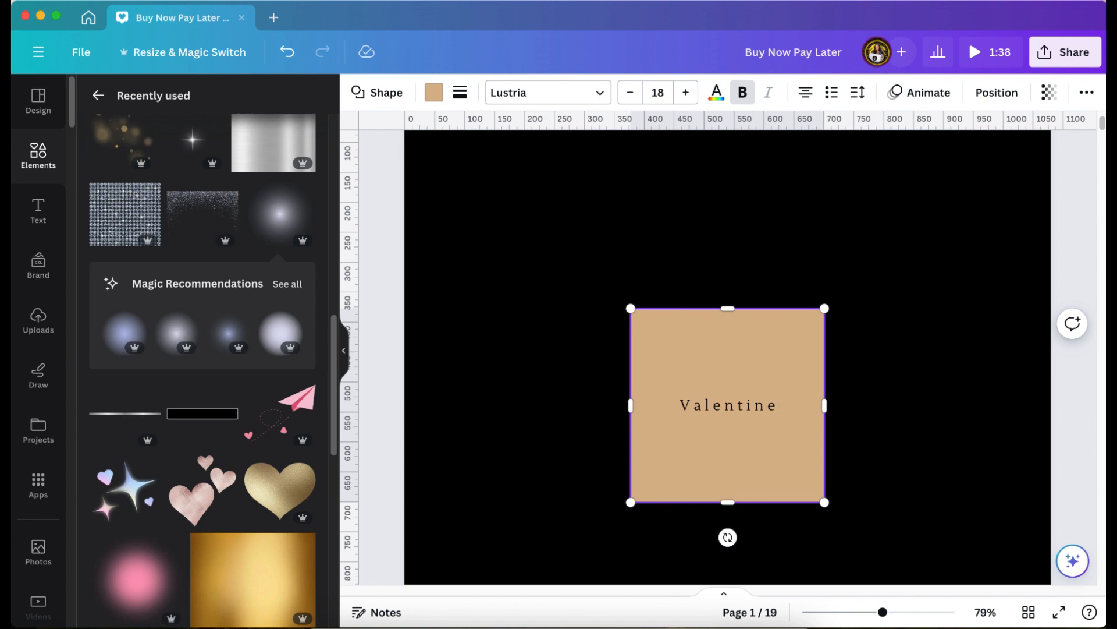
type(" Da")
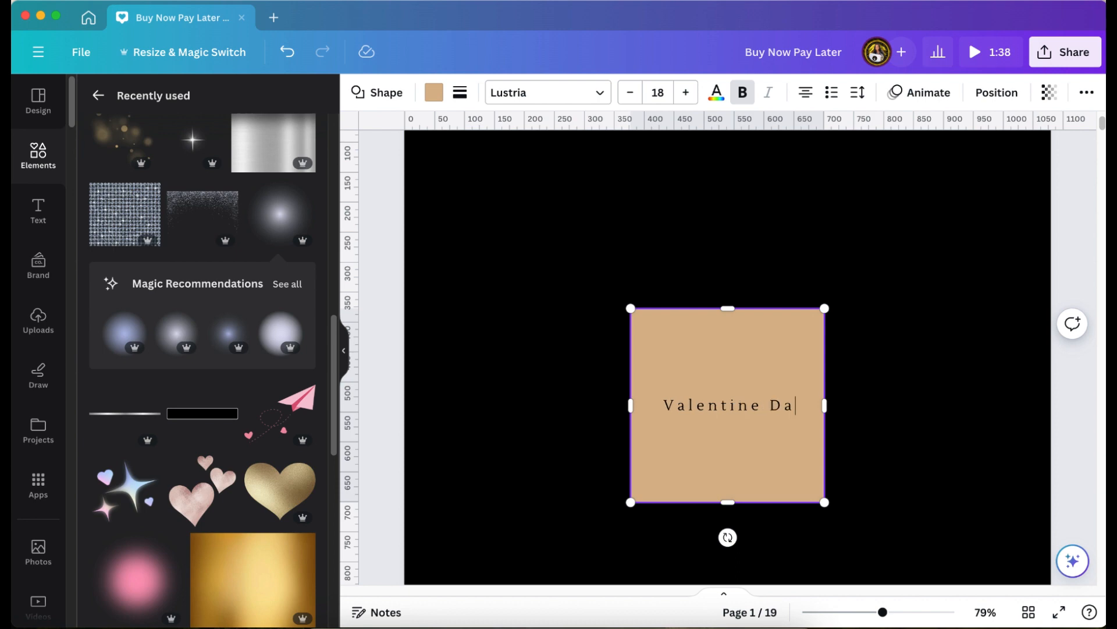
type("y")
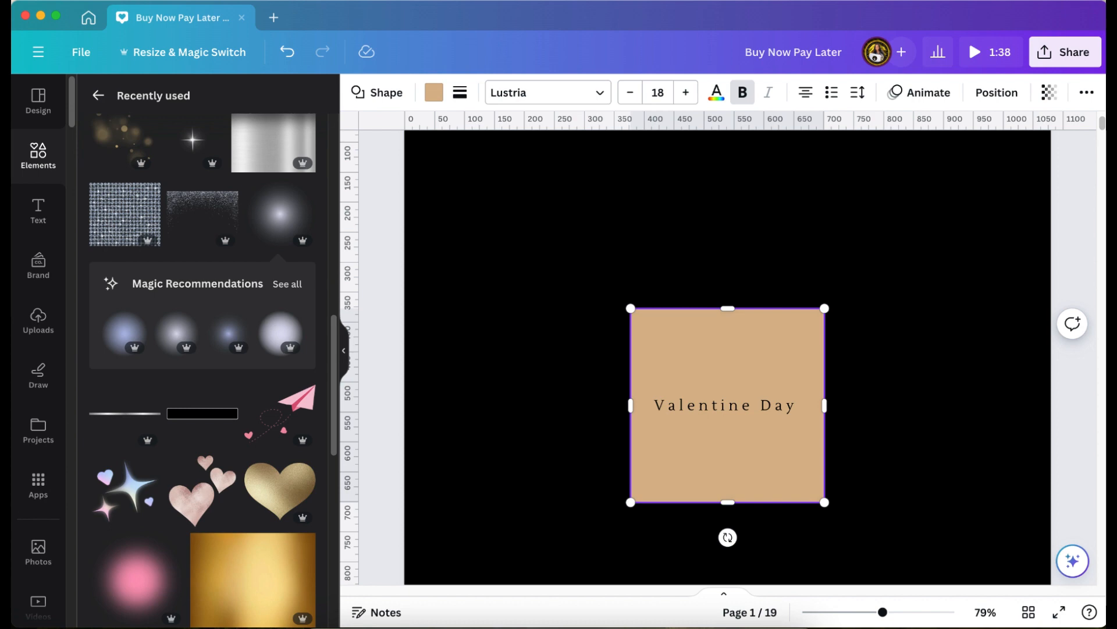
type("Valent")
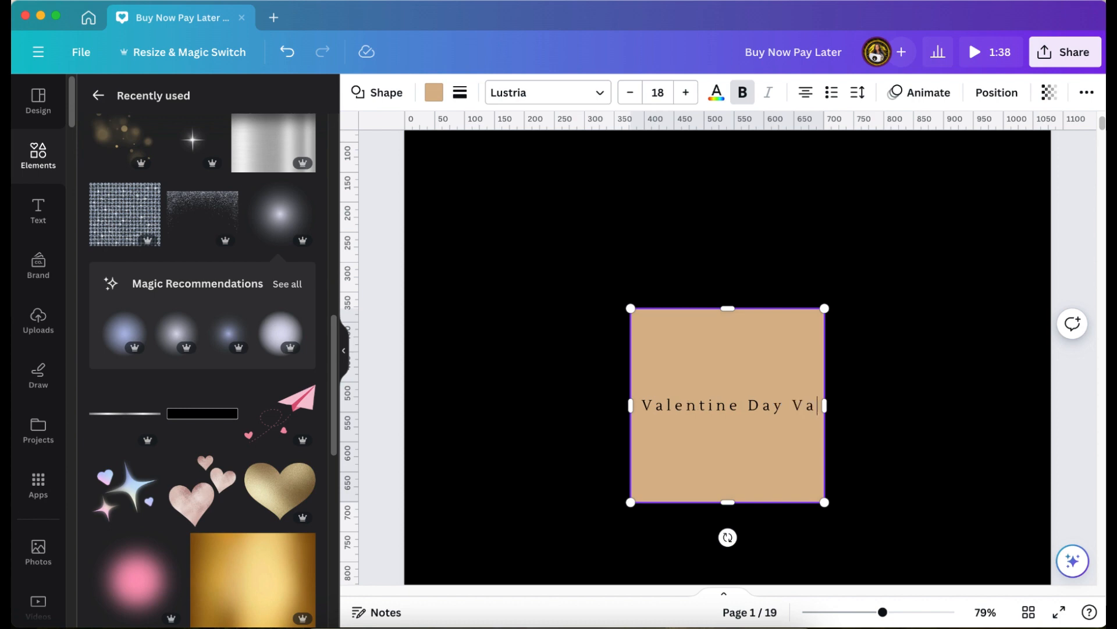
type("ines")
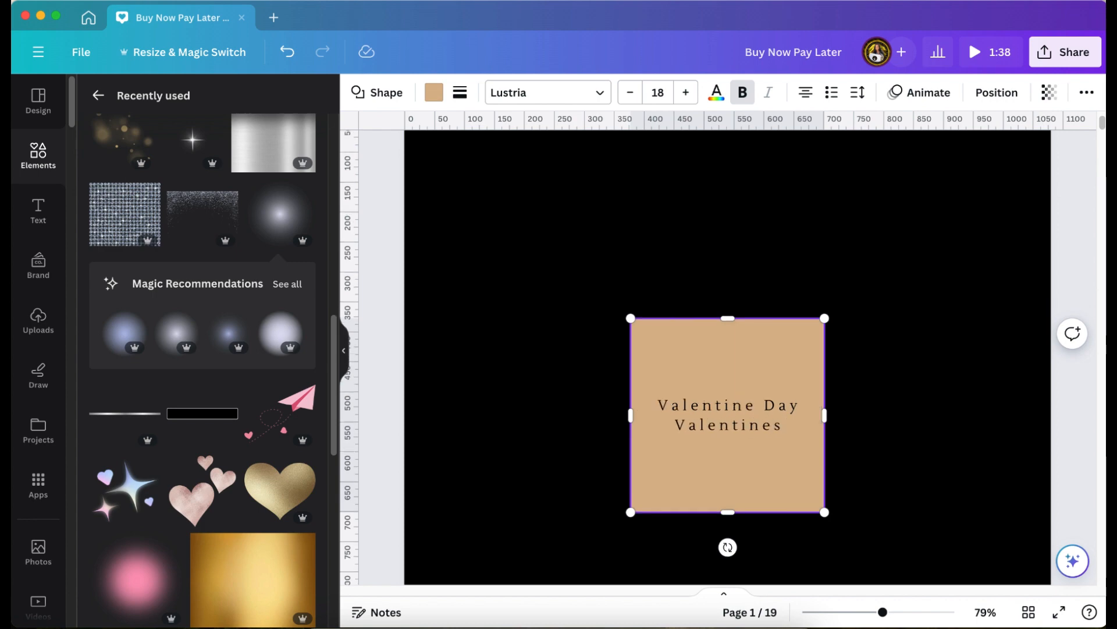
key("BackSpace")
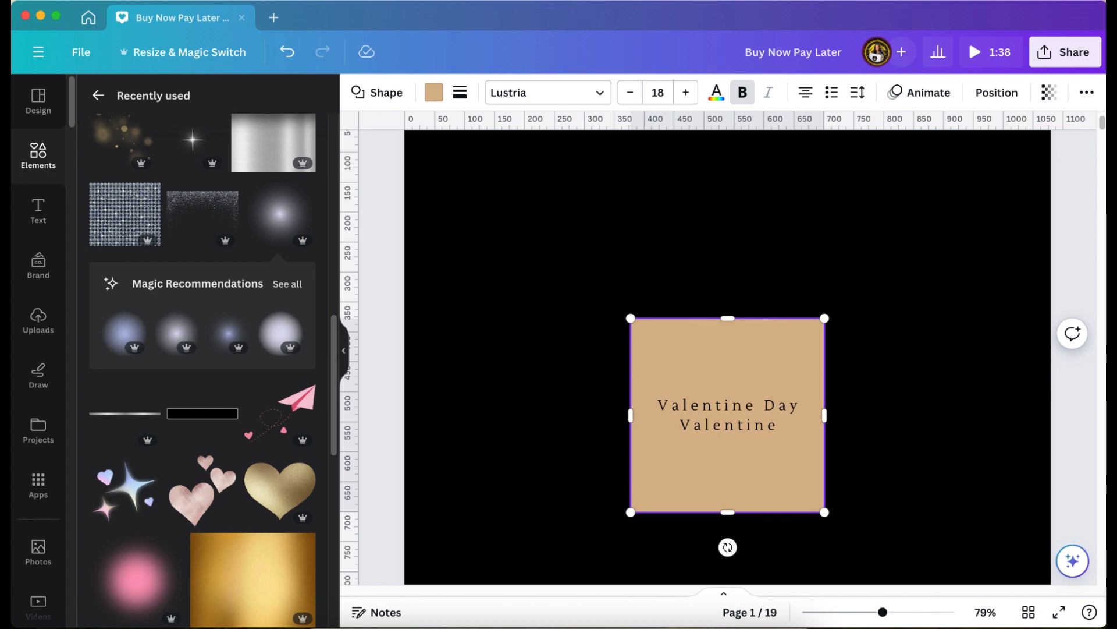
type("Day")
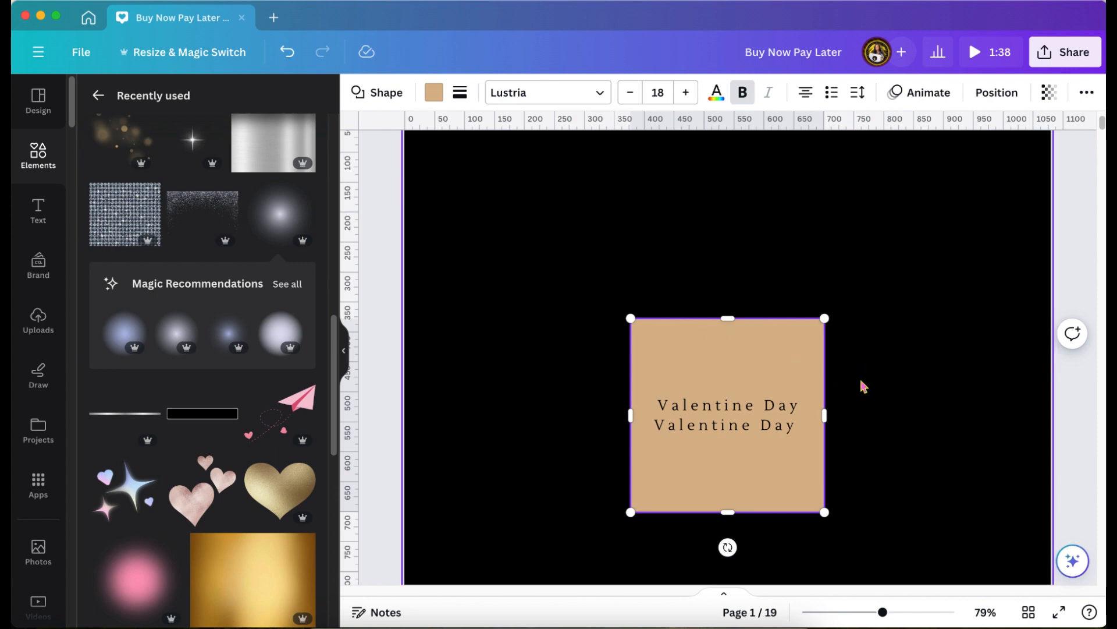
Widen the tan square to about 720 px and flatten it into a thin ribbon one text line high.
left_click_drag(824, 414, 1063, 414)
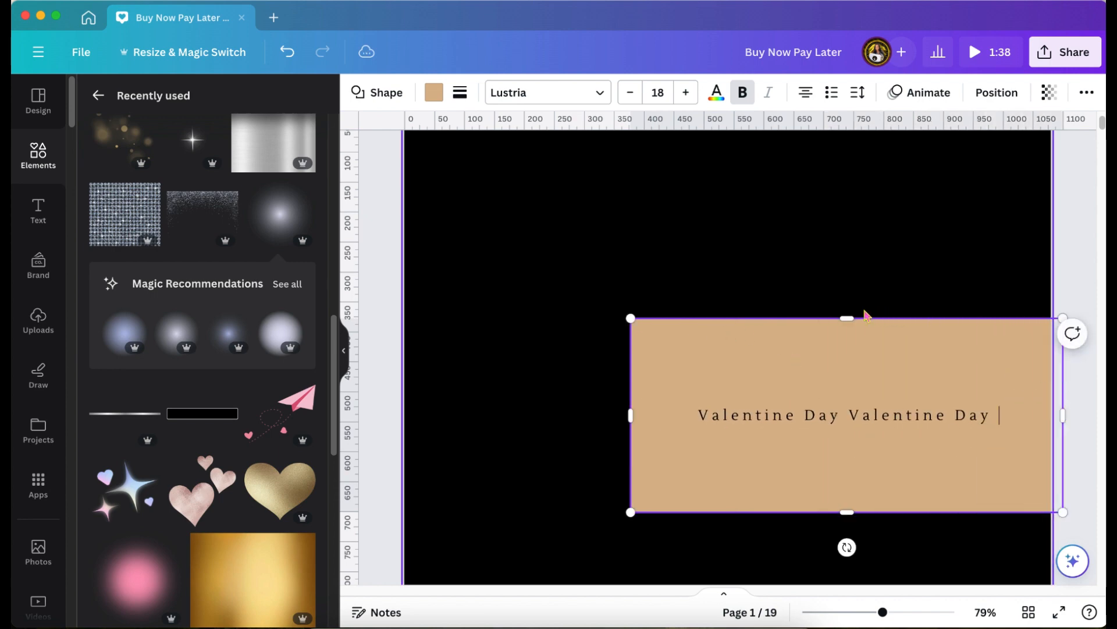
scroll(843, 317, "up", 2)
scroll(844, 324, "down", 2)
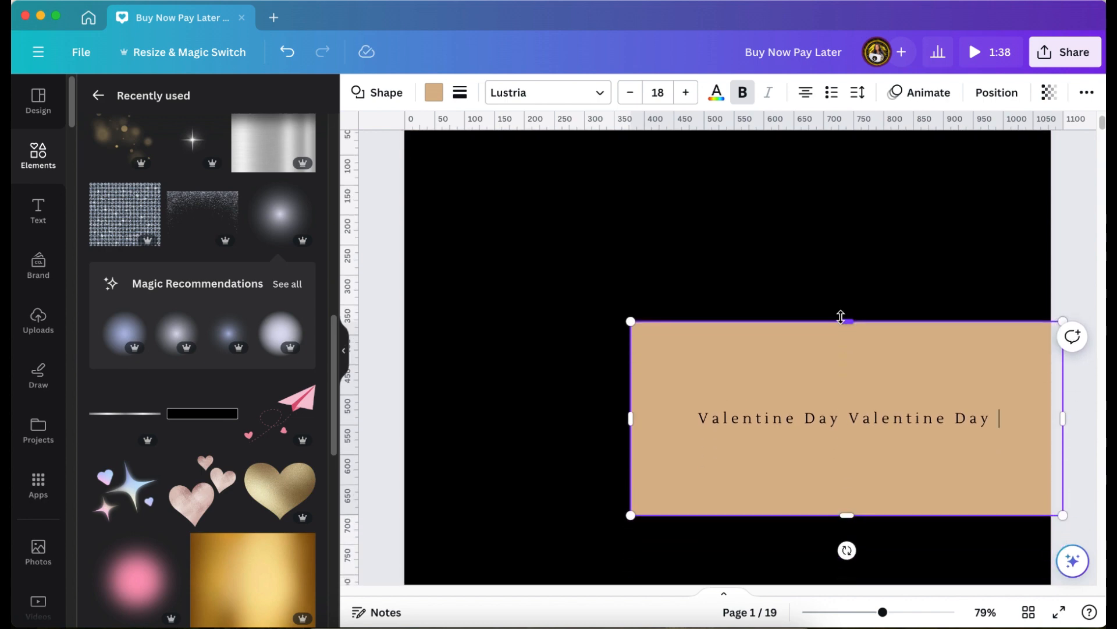
left_click_drag(845, 321, 830, 494)
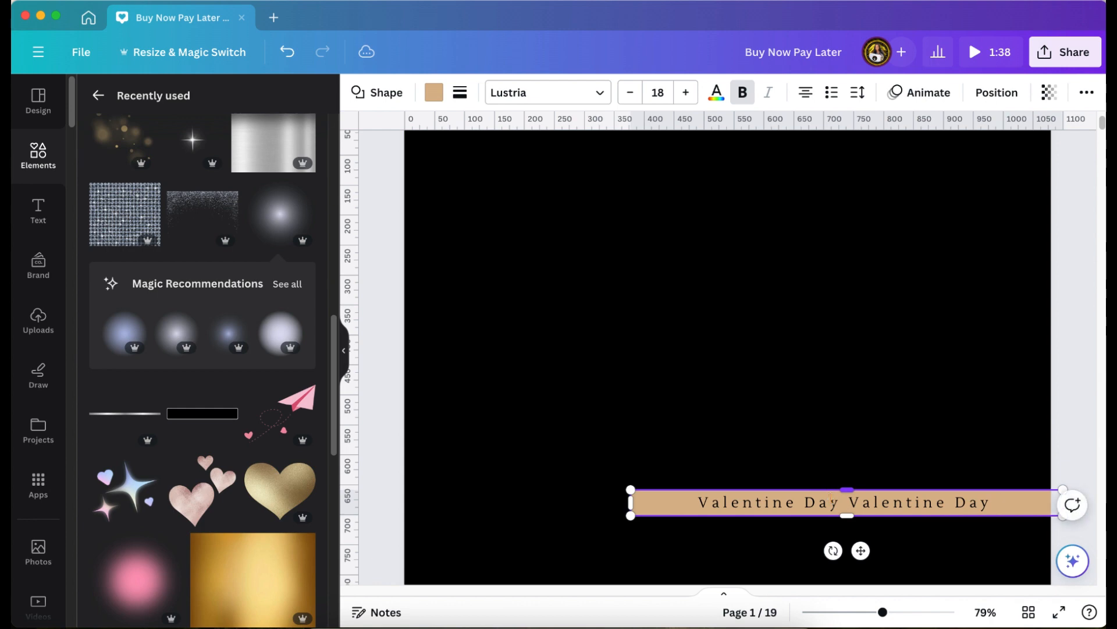
Move the ribbon beside the left edge of page 1 and place the text cursor at the end of its text.
left_click_drag(861, 551, 621, 525)
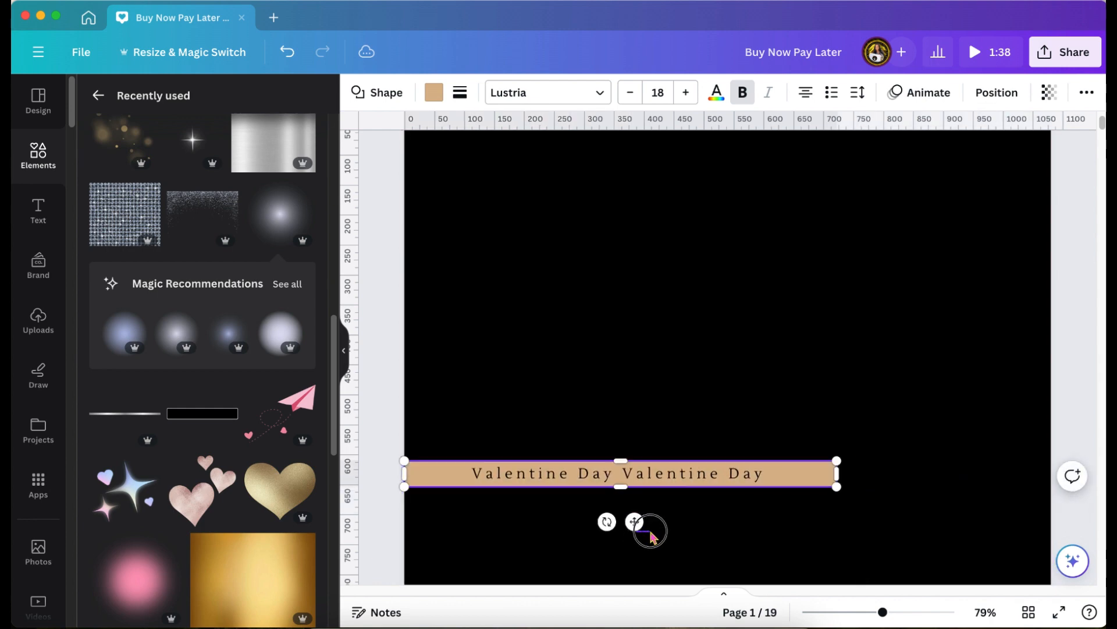
left_click(648, 531)
left_click(668, 478)
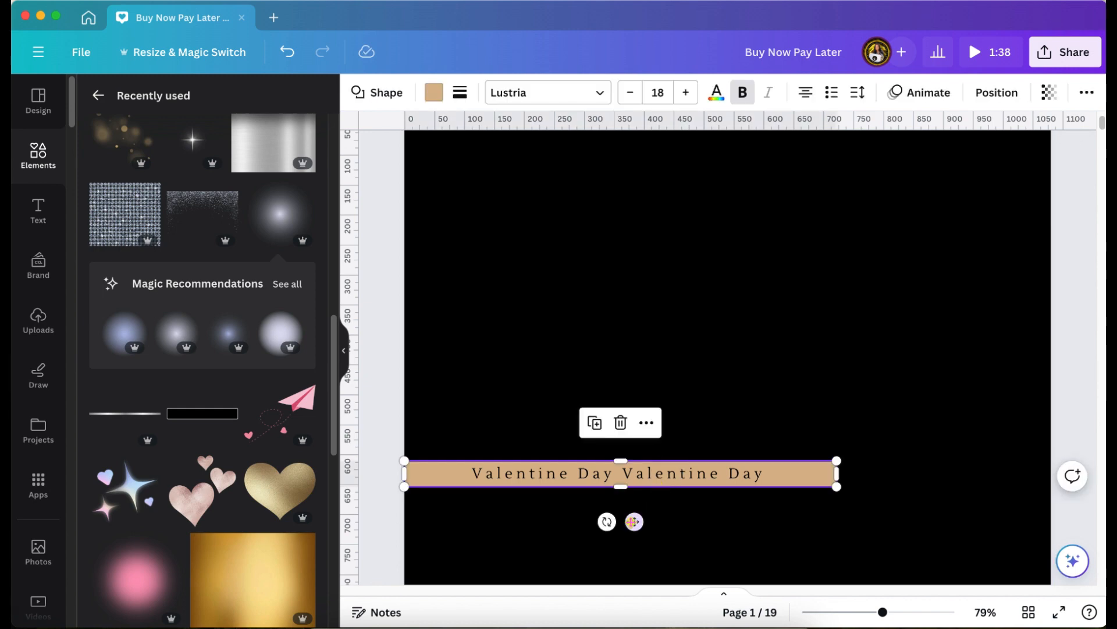
left_click_drag(634, 522, 646, 521)
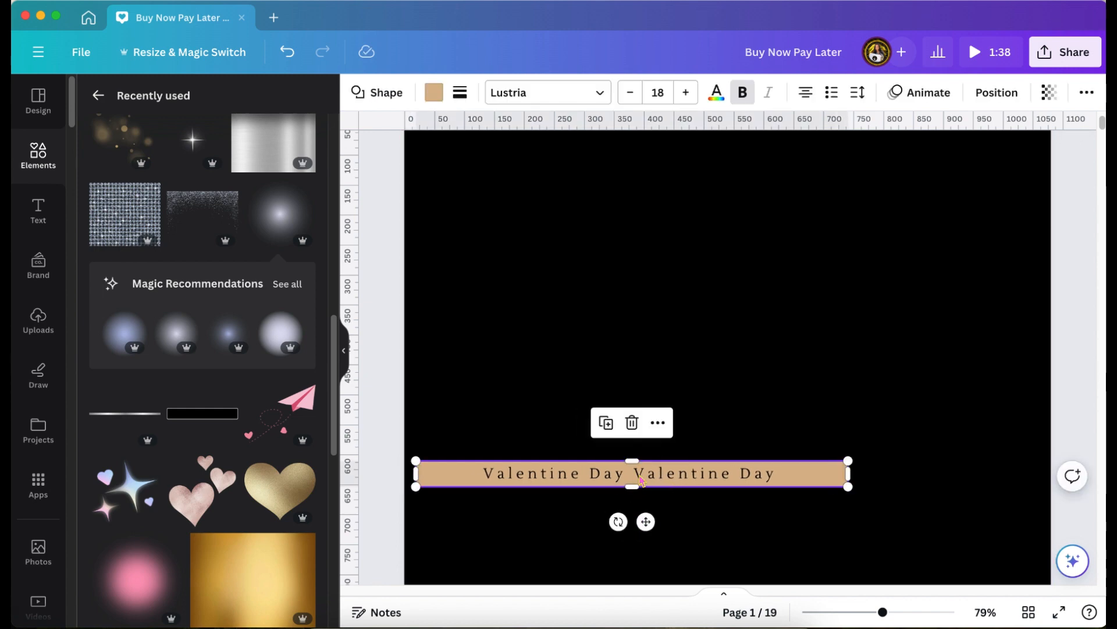
left_click_drag(628, 466, 628, 477)
left_click(794, 471)
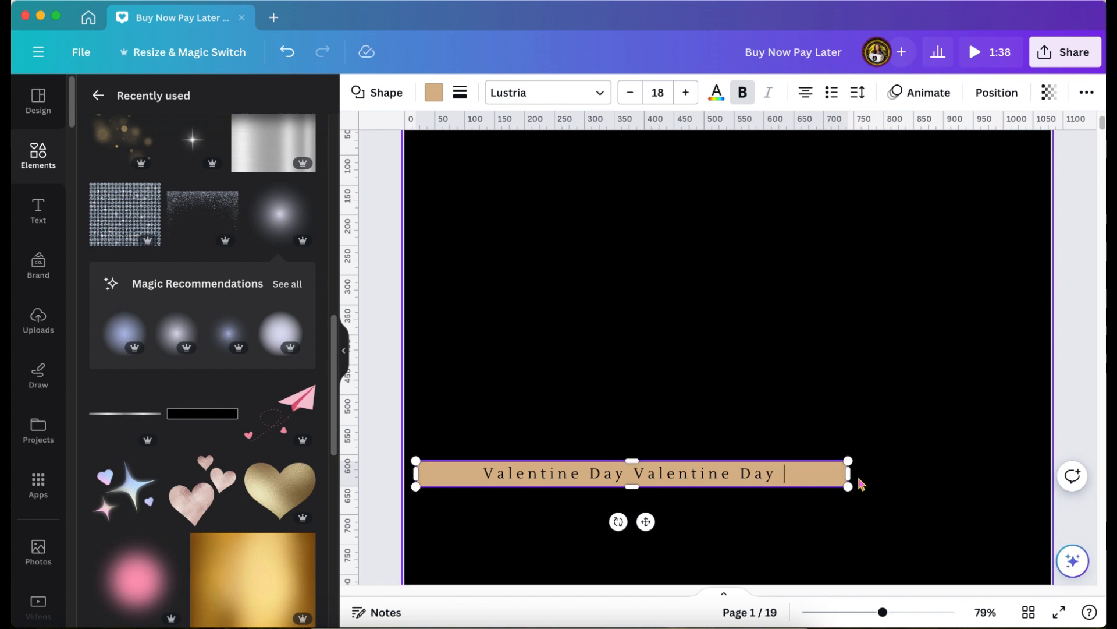
Stretch the ribbon's right end to the right edge of page 1.
left_click_drag(850, 472, 1054, 458)
scroll(1055, 458, "up", 3)
scroll(1054, 458, "down", 2)
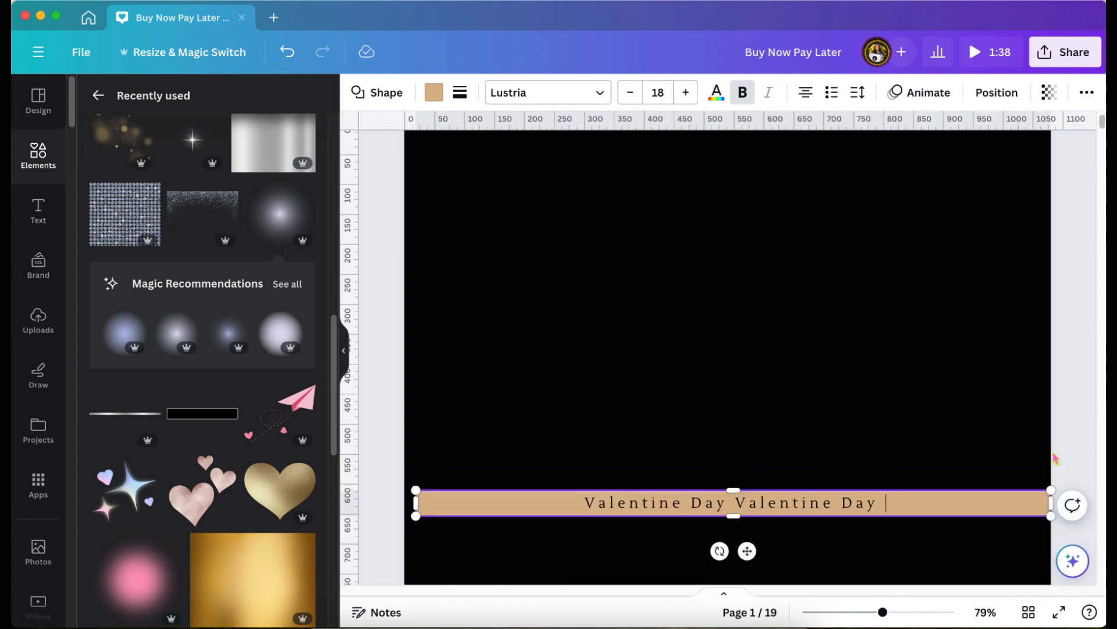
Tilt the ribbon diagonally upward to the right, then lengthen and shift it to span nearly the full width of page 1.
left_click_drag(720, 551, 686, 411)
scroll(736, 550, "up", 2)
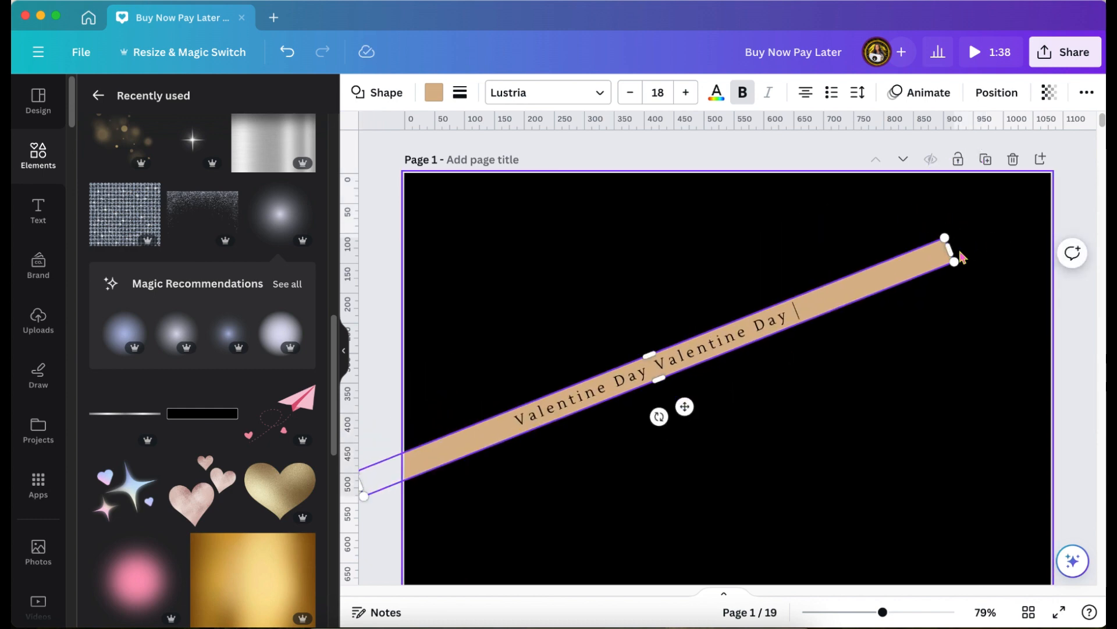
left_click_drag(951, 250, 995, 231)
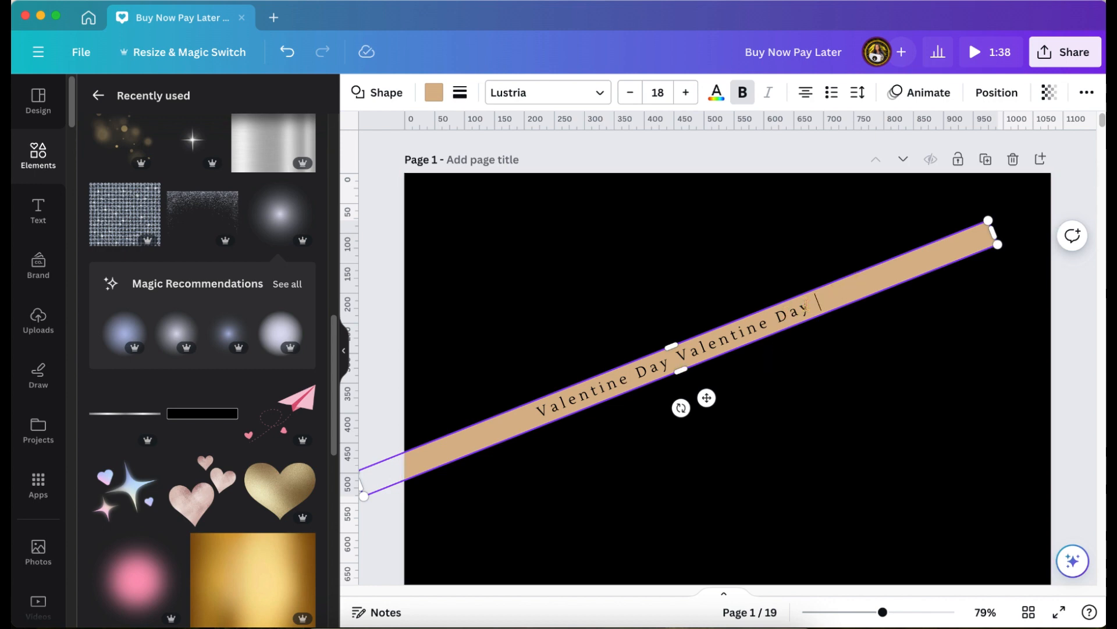
left_click_drag(707, 397, 746, 388)
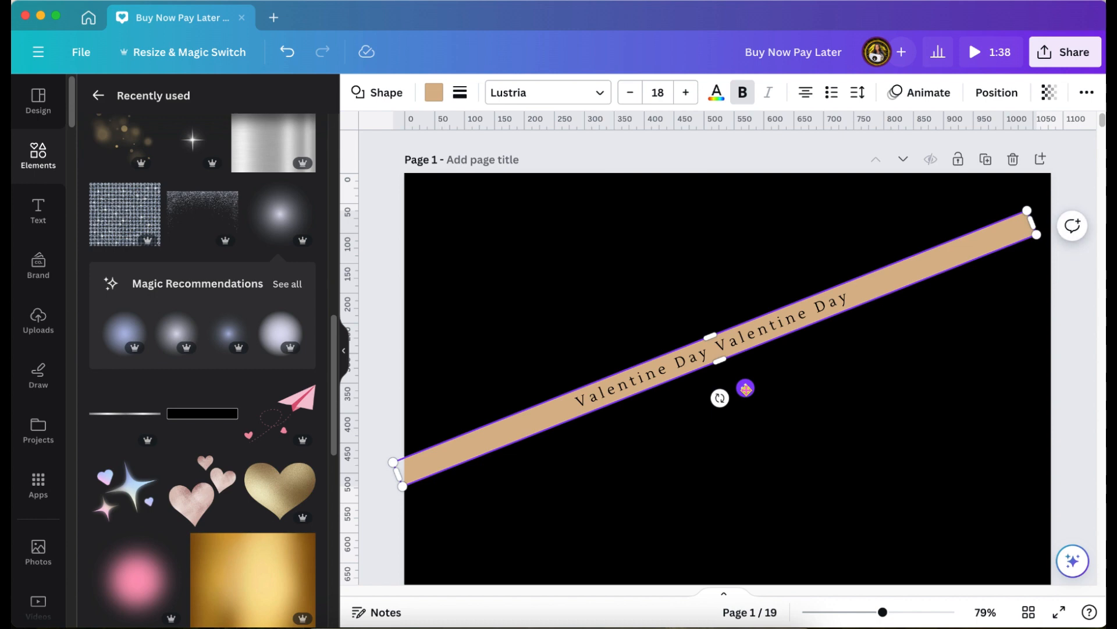
Extend the ribbon's text so that "Valentine Day" repeats four times on a single line.
type("V")
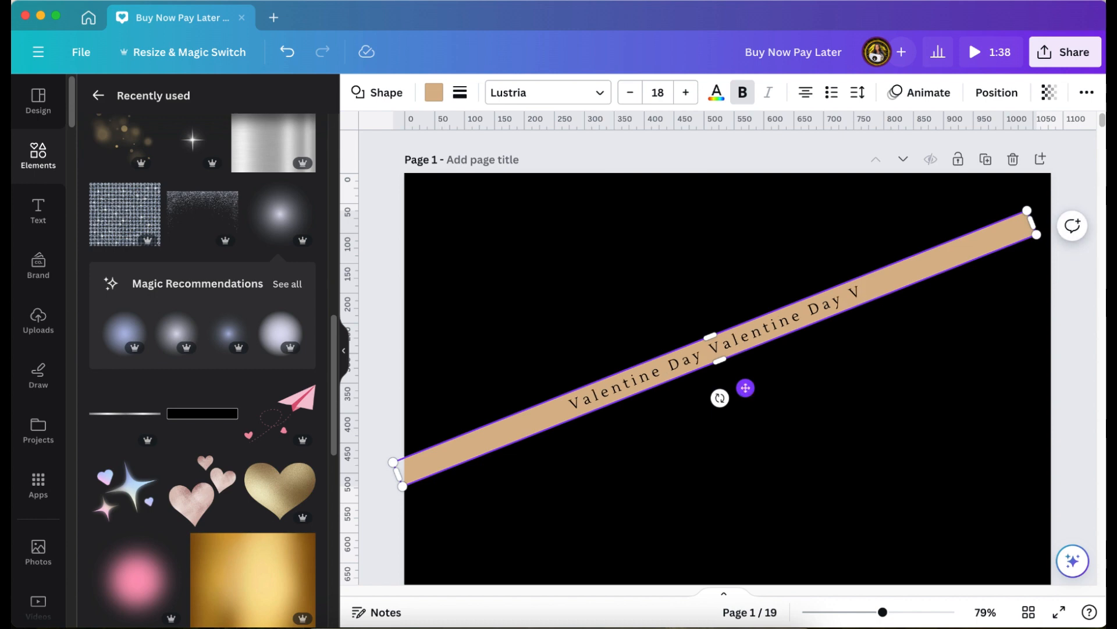
type("a")
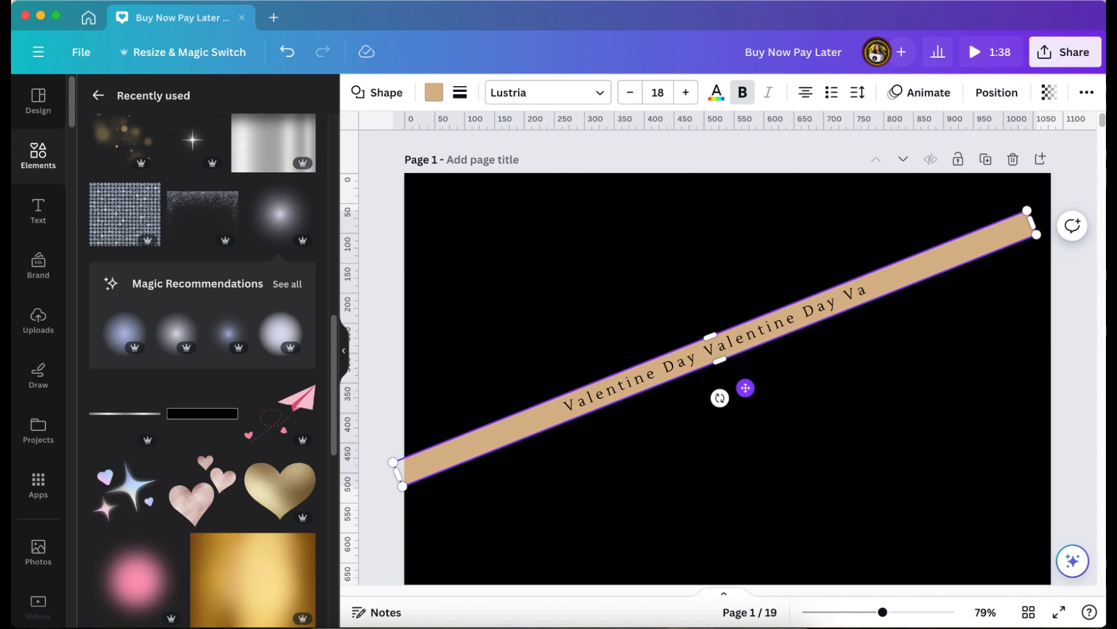
type("lent")
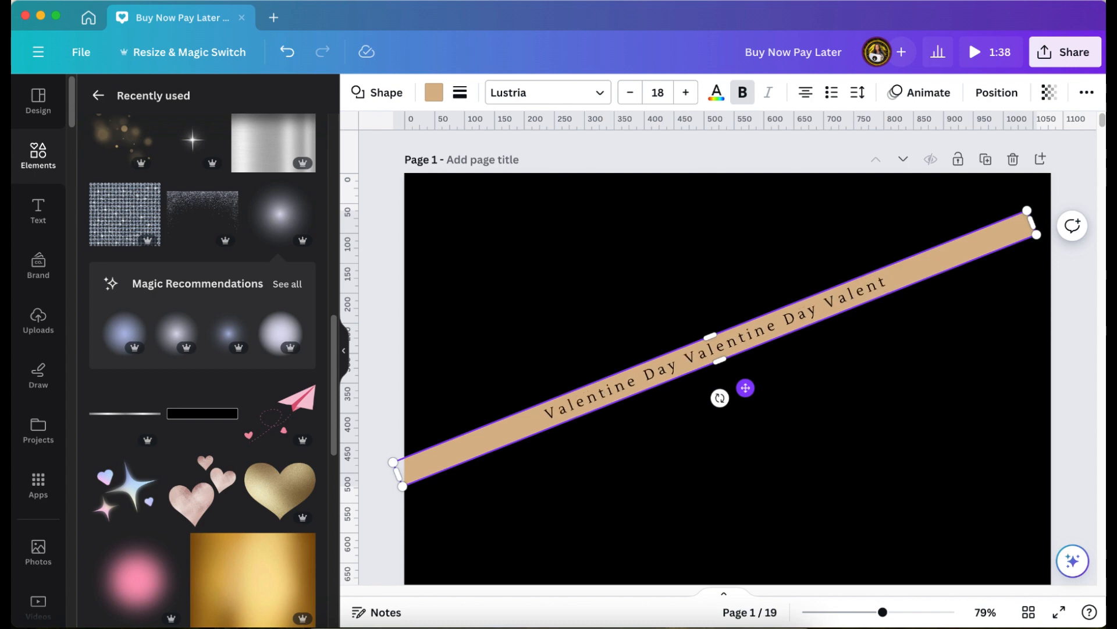
type("ine Day Valentine D")
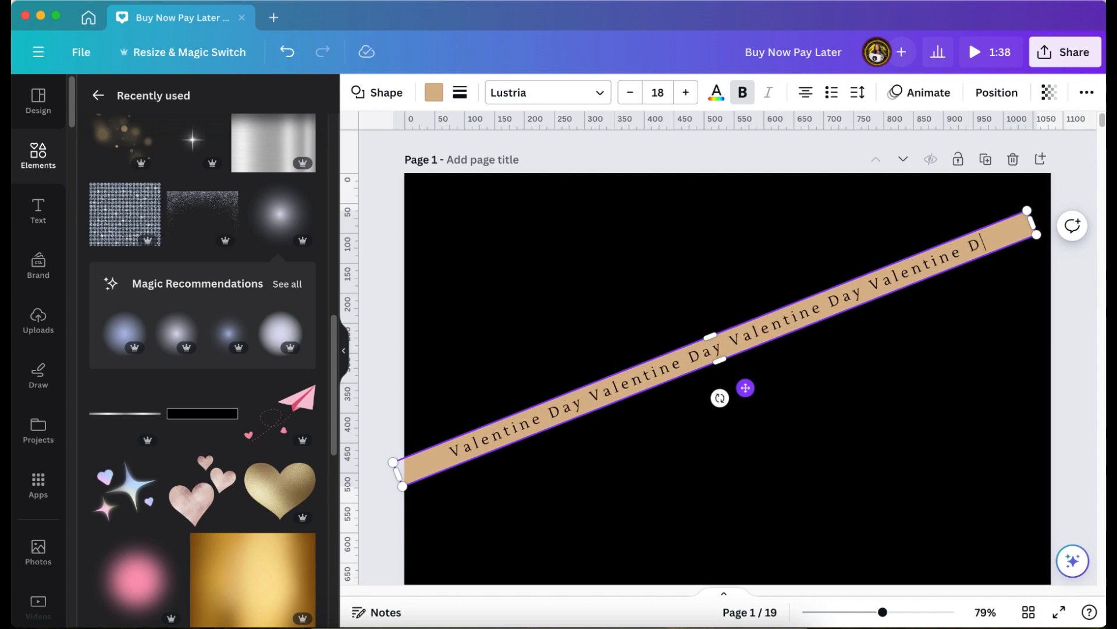
type("ay")
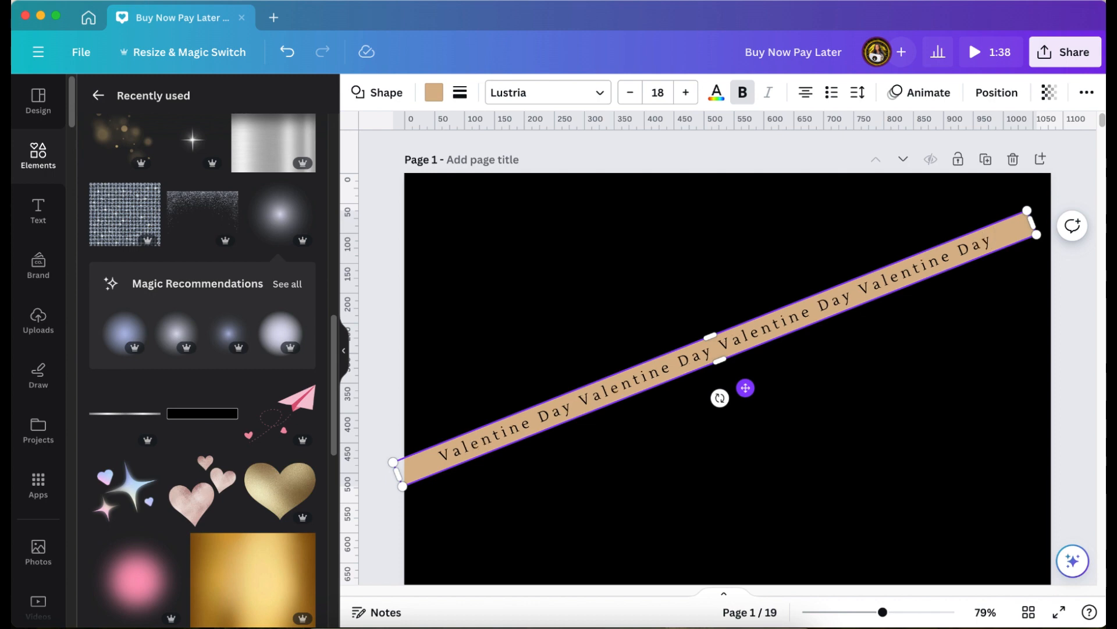
Add a fifth "Valentine Day" to the ribbon and lengthen the ribbon past the page's right edge to fit one line.
type(" Valen")
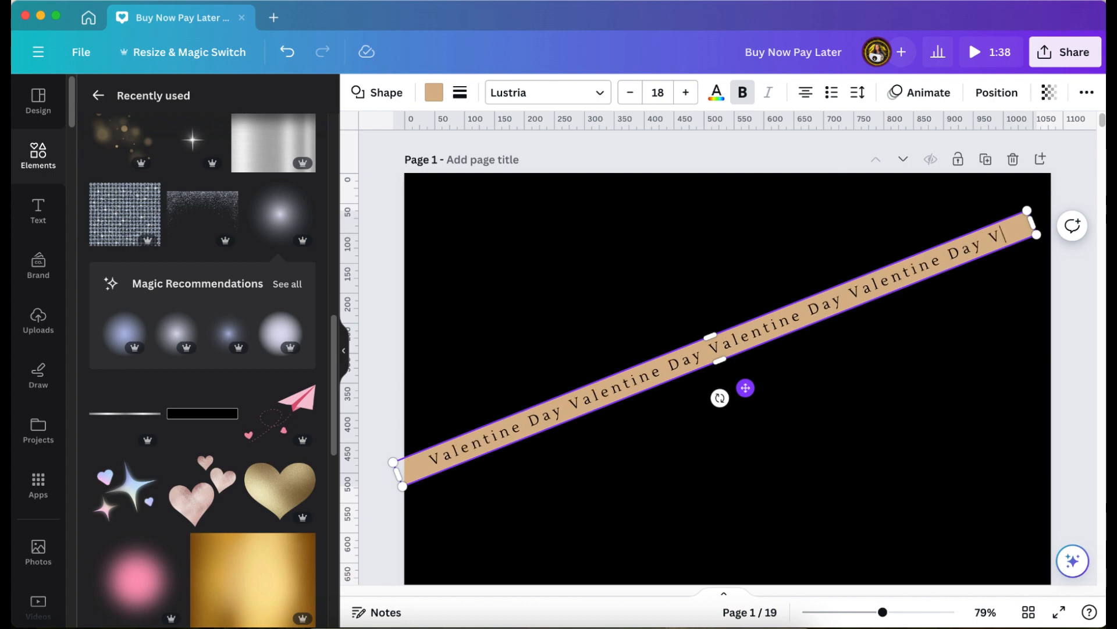
type("tine")
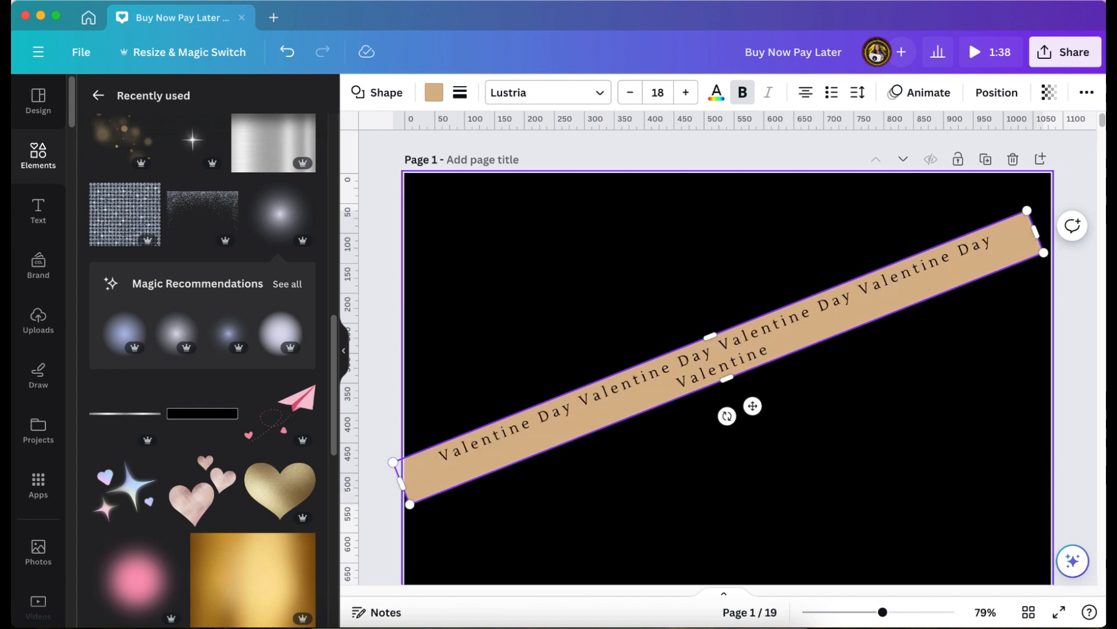
type("D")
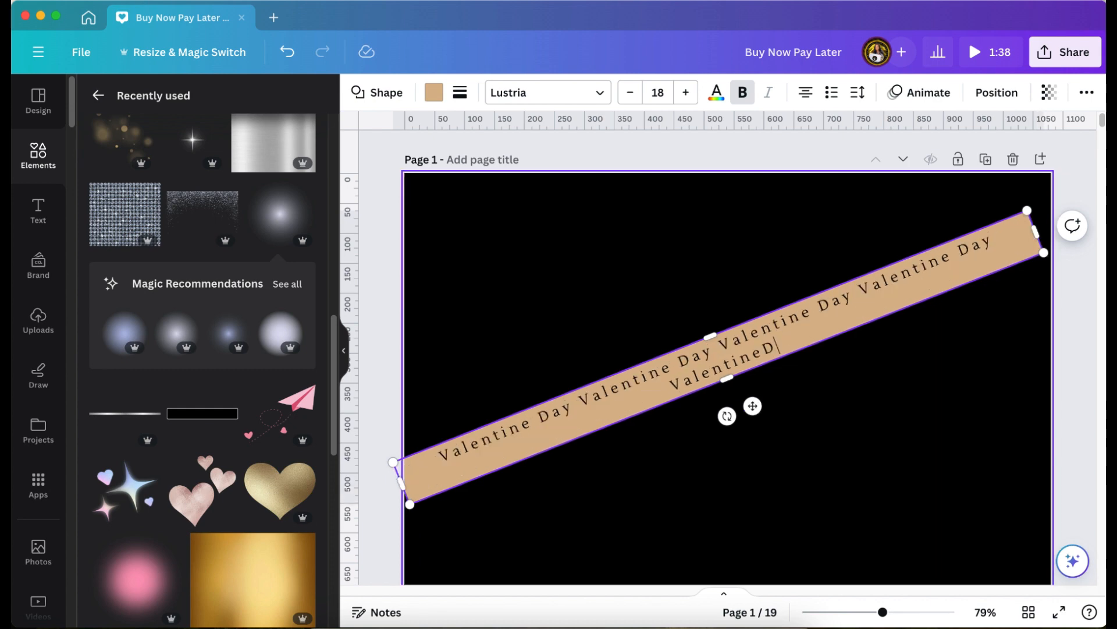
key("BackSpace")
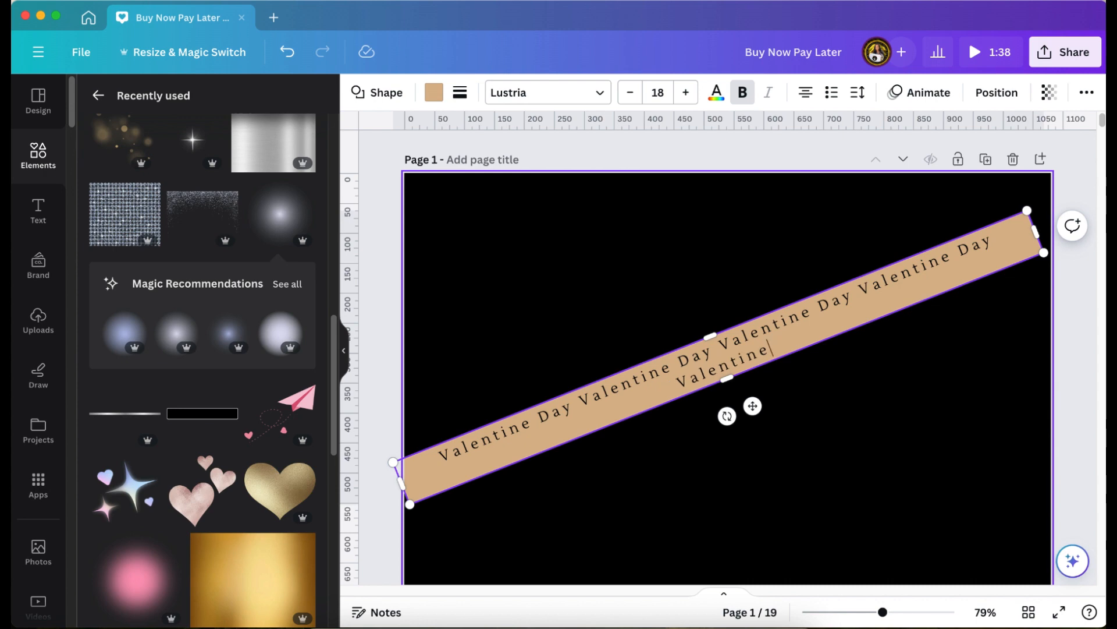
type("Day")
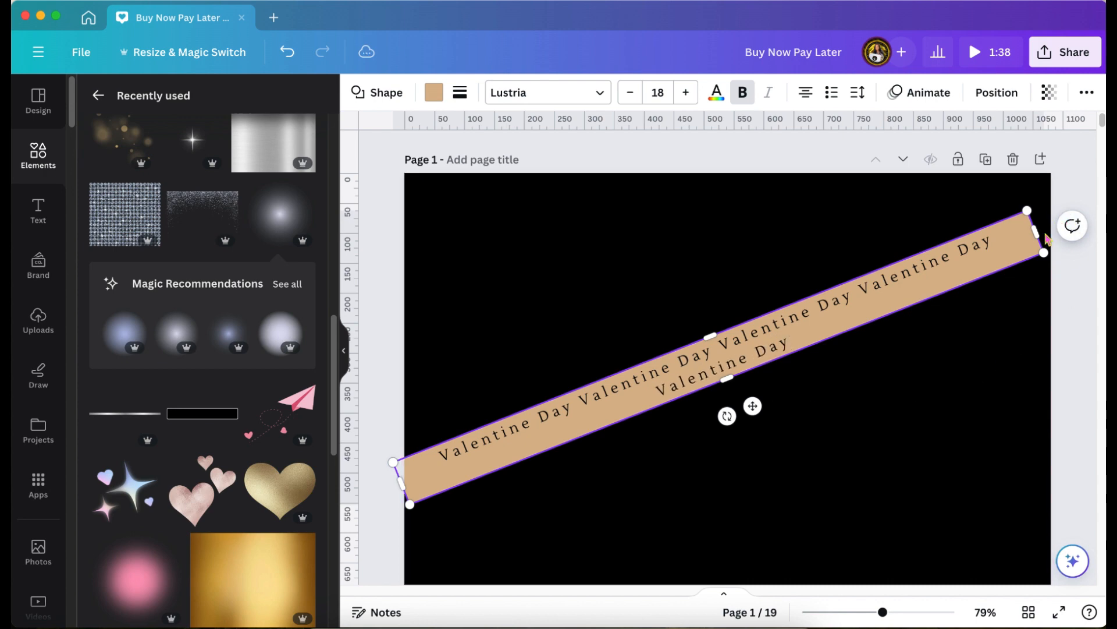
left_click_drag(1035, 233, 1099, 168)
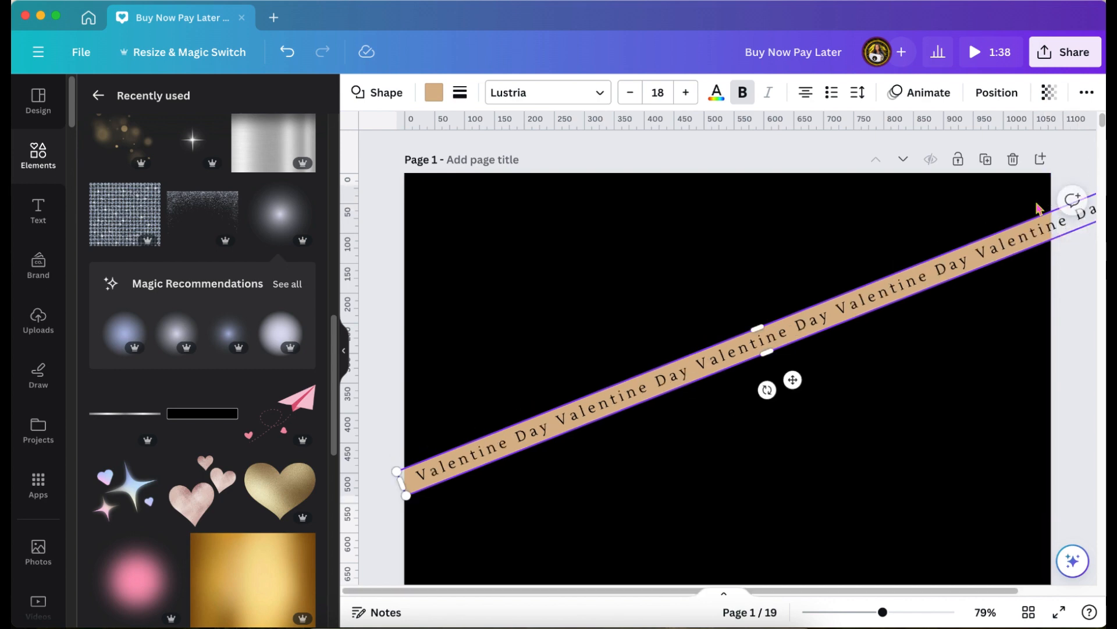
Shift the ribbon up and to the left so it crosses the upper edge of page 1.
left_click_drag(794, 381, 734, 338)
scroll(734, 337, "right", 2)
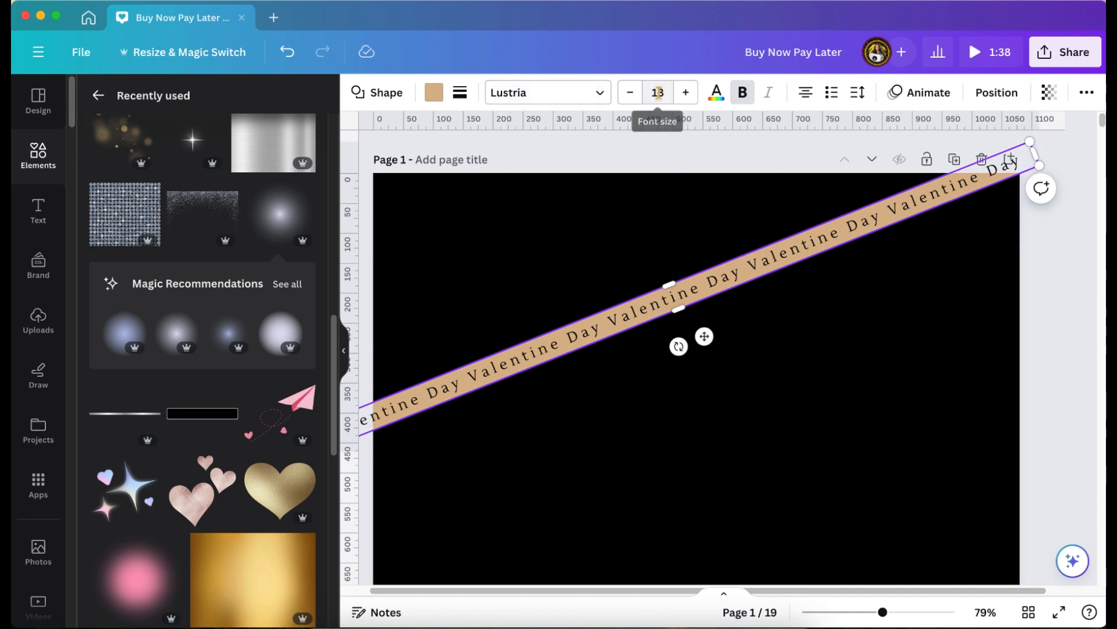
left_click_drag(704, 336, 691, 327)
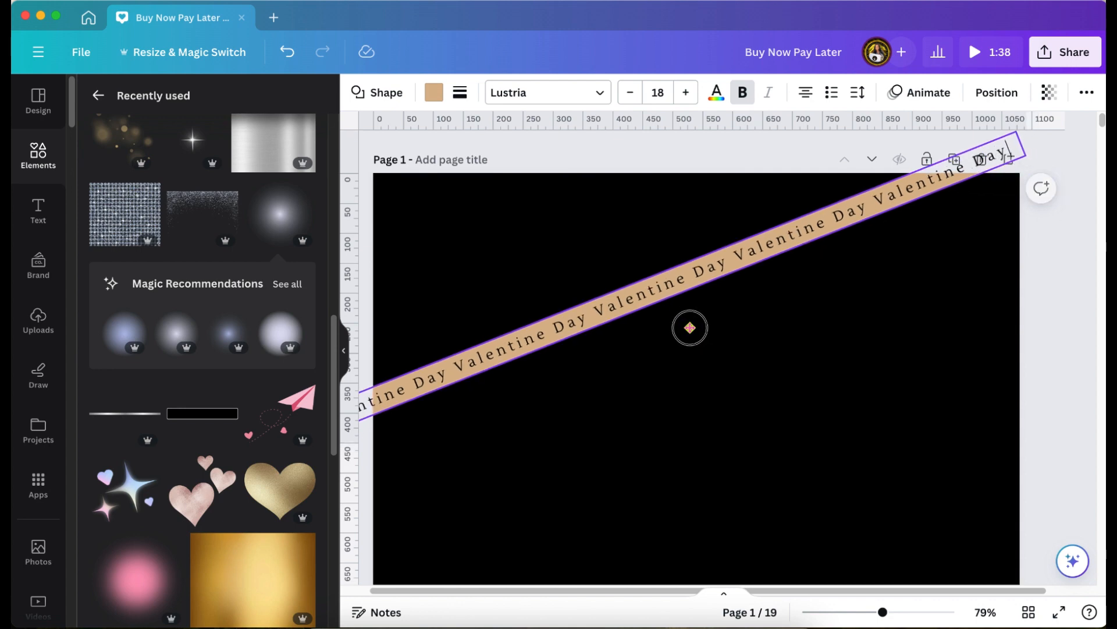
Trim the ribbon's text to four "Valentine Day" repeats, shorten the ribbon to match, and reposition it across the page's upper left corner.
left_click_drag(882, 612, 870, 612)
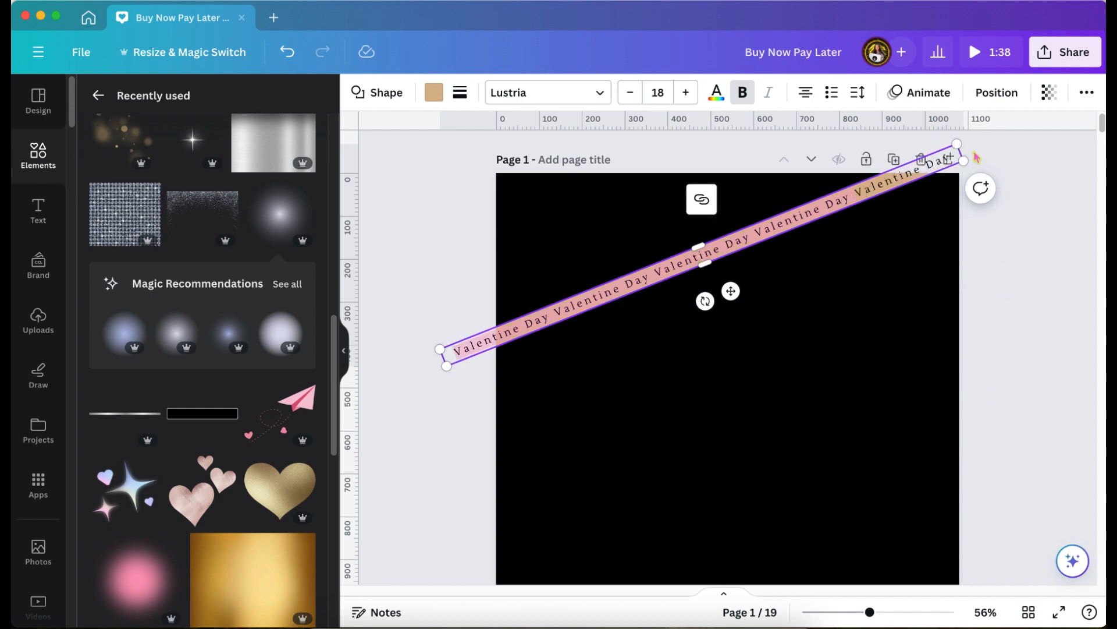
double_click(857, 195)
key("BackSpace")
left_click(917, 172)
key("BackSpace")
key("BackSpace")
key("BackSpace")
left_click_drag(960, 151, 902, 175)
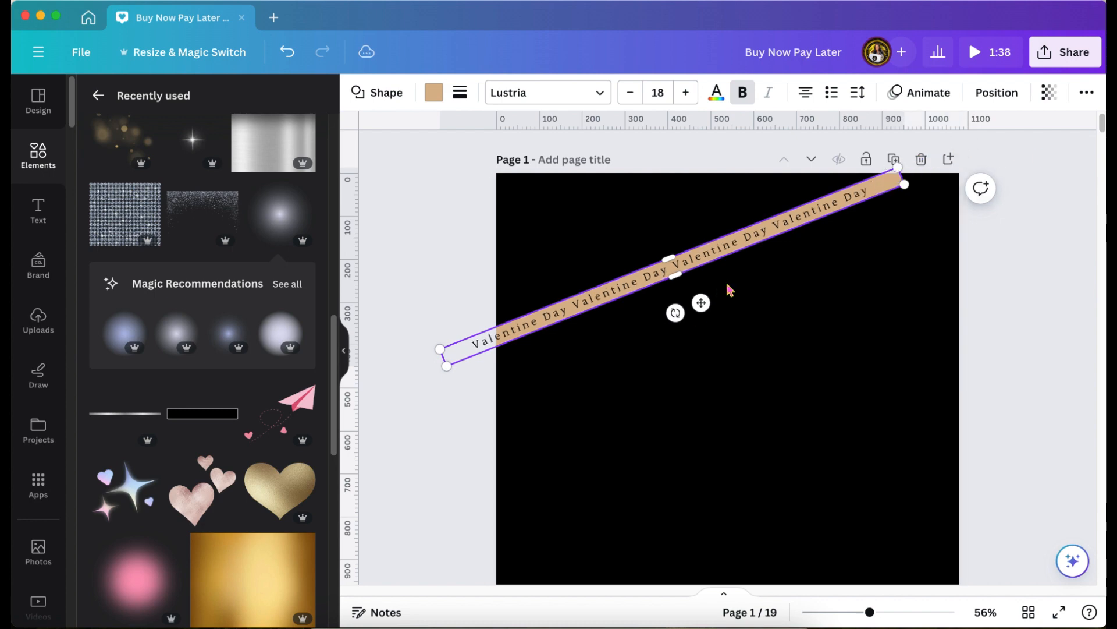
left_click_drag(701, 302, 720, 283)
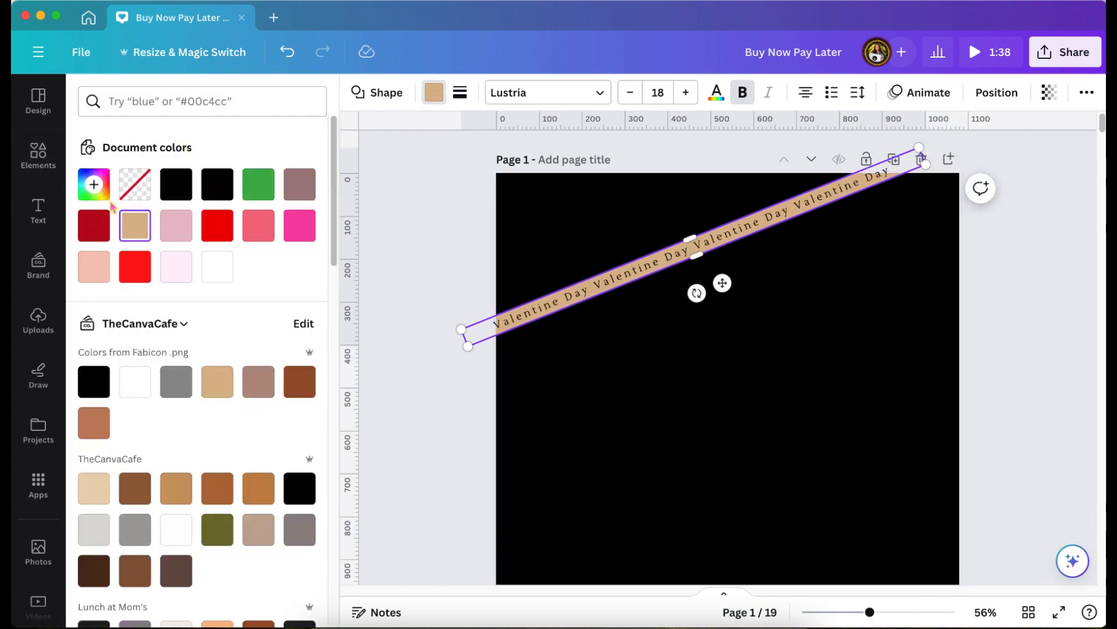
Change the ribbon's fill color to white (#ffffff).
left_click(217, 266)
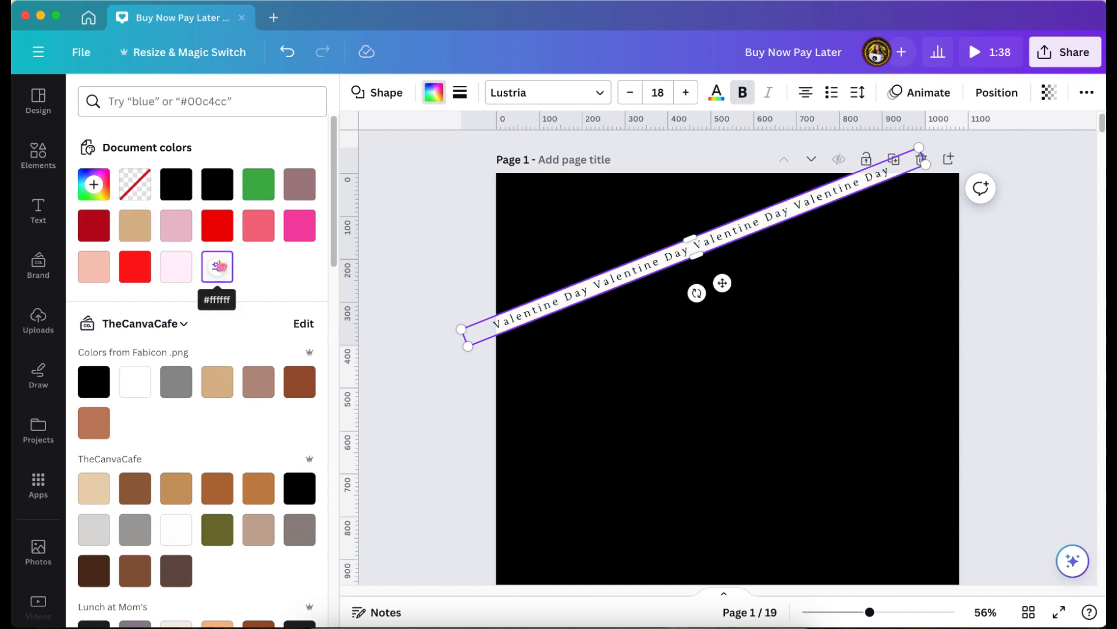
left_click(470, 239)
left_click(470, 239)
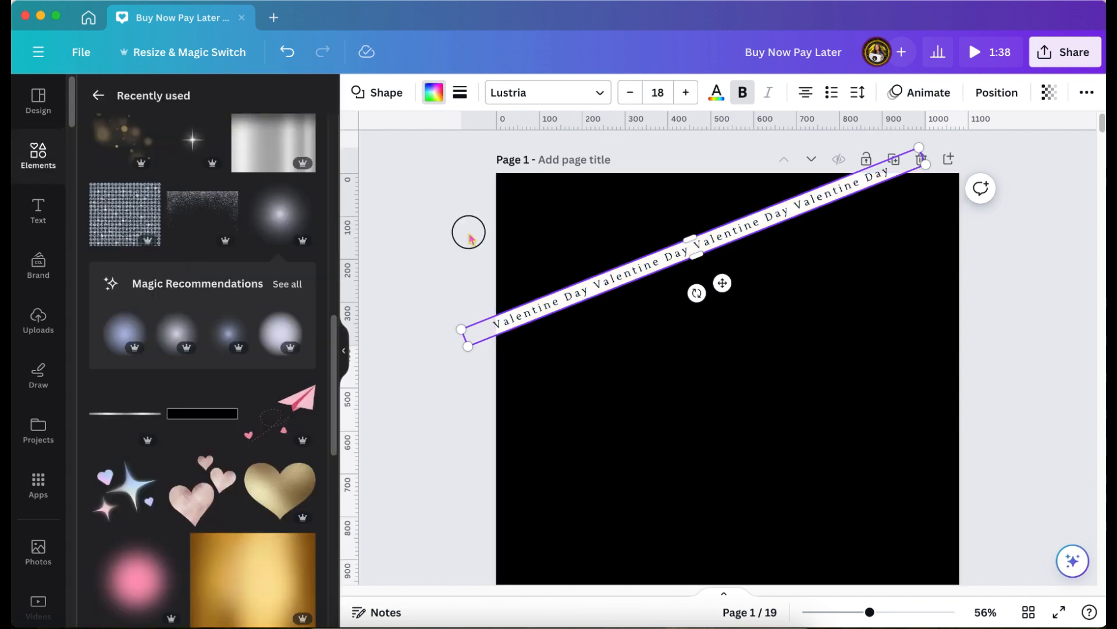
Duplicate the white ribbon and place the copy below the original.
left_click(625, 283)
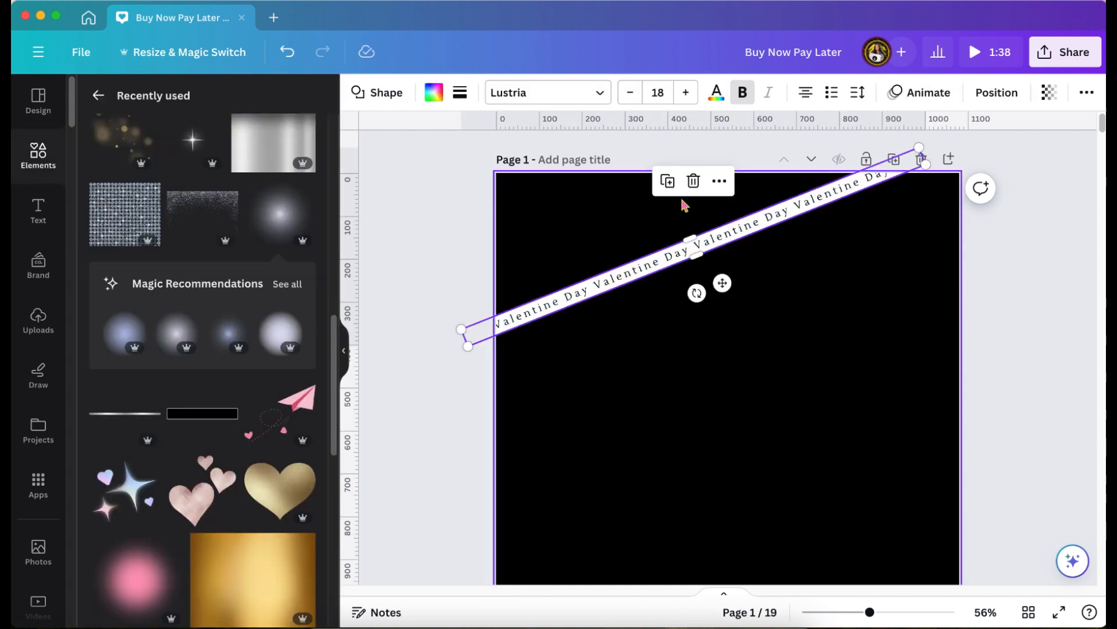
left_click(674, 188)
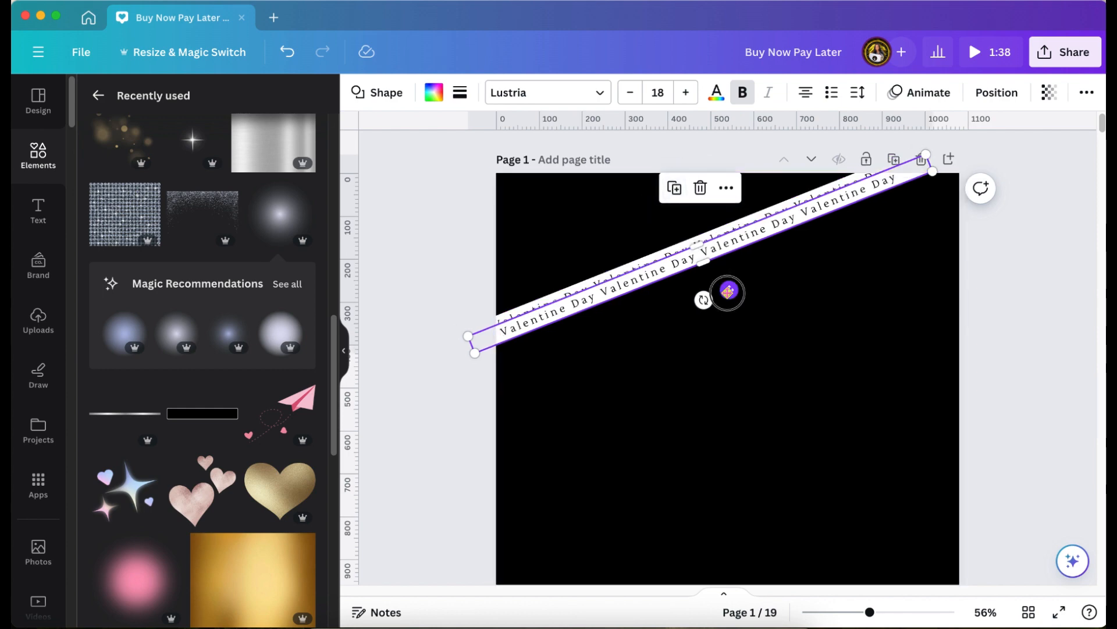
left_click_drag(728, 291, 726, 377)
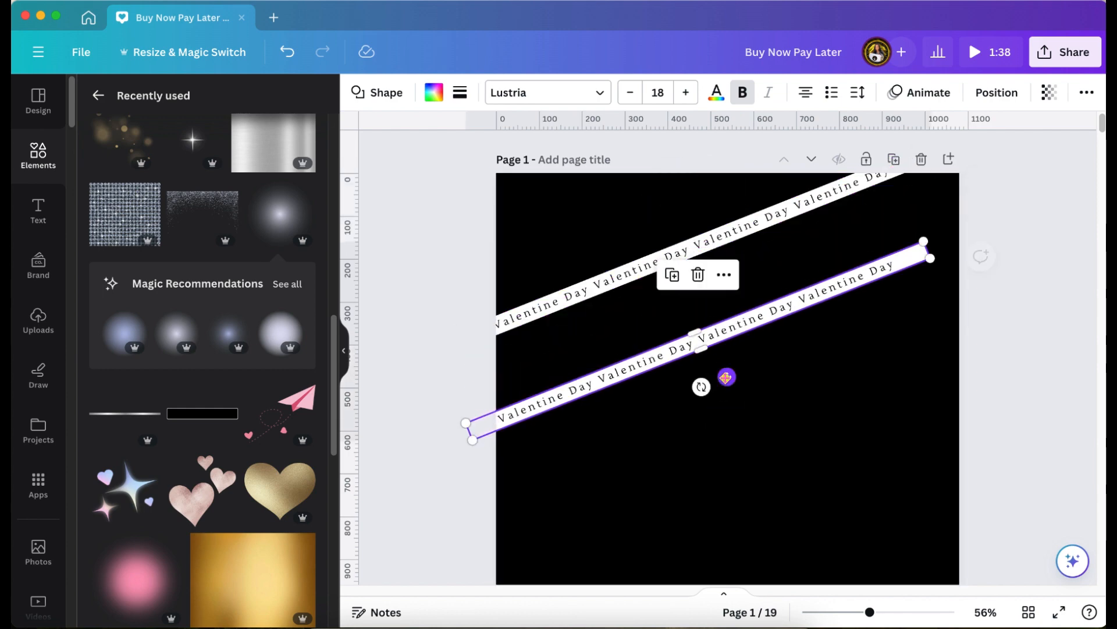
double_click(898, 269)
key("super+a")
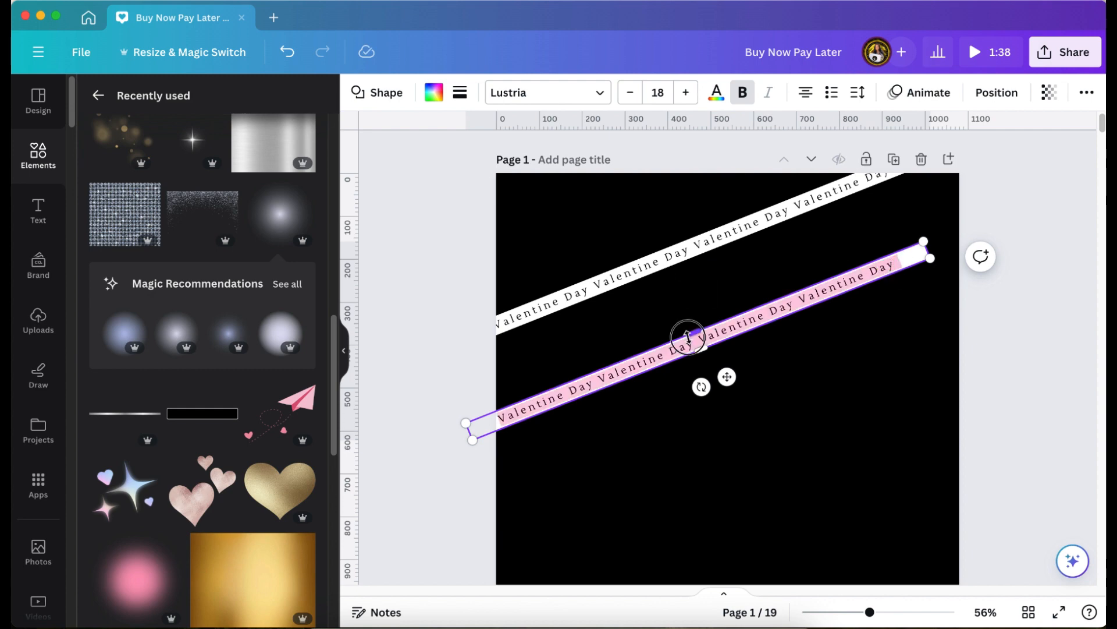
type("www.yourwebsite.com www.yourwebsite.com www.yourwebsite.com")
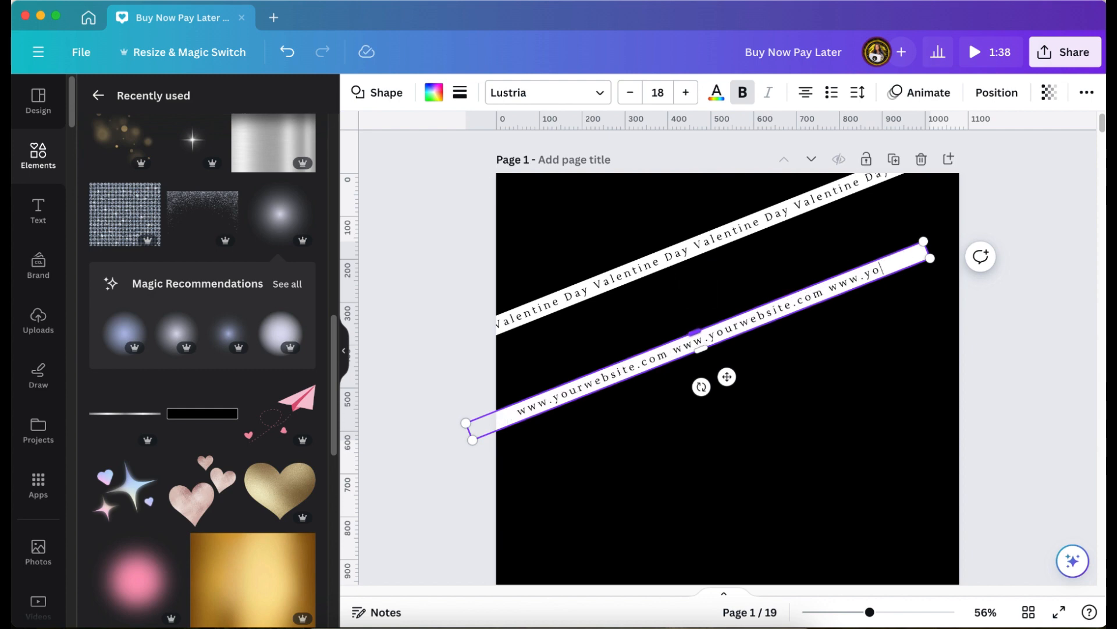
left_click_drag(930, 256, 956, 245)
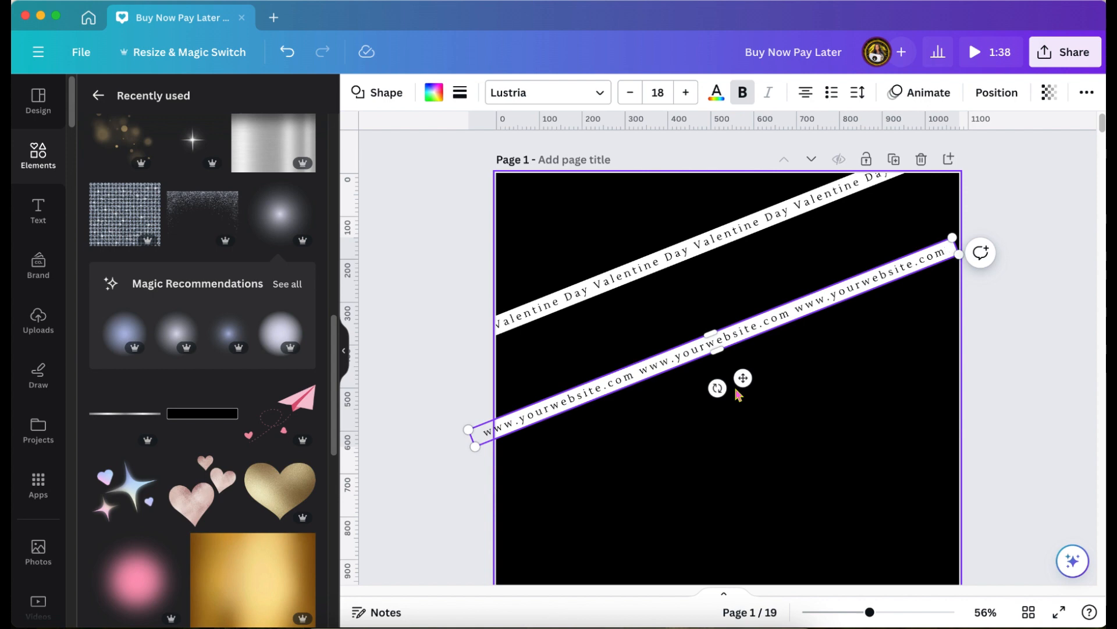
Move the website ribbon up with a slight downward tilt to the right, and shift the Valentine Day ribbon farther up and left.
left_click_drag(741, 379, 709, 376)
left_click(684, 260)
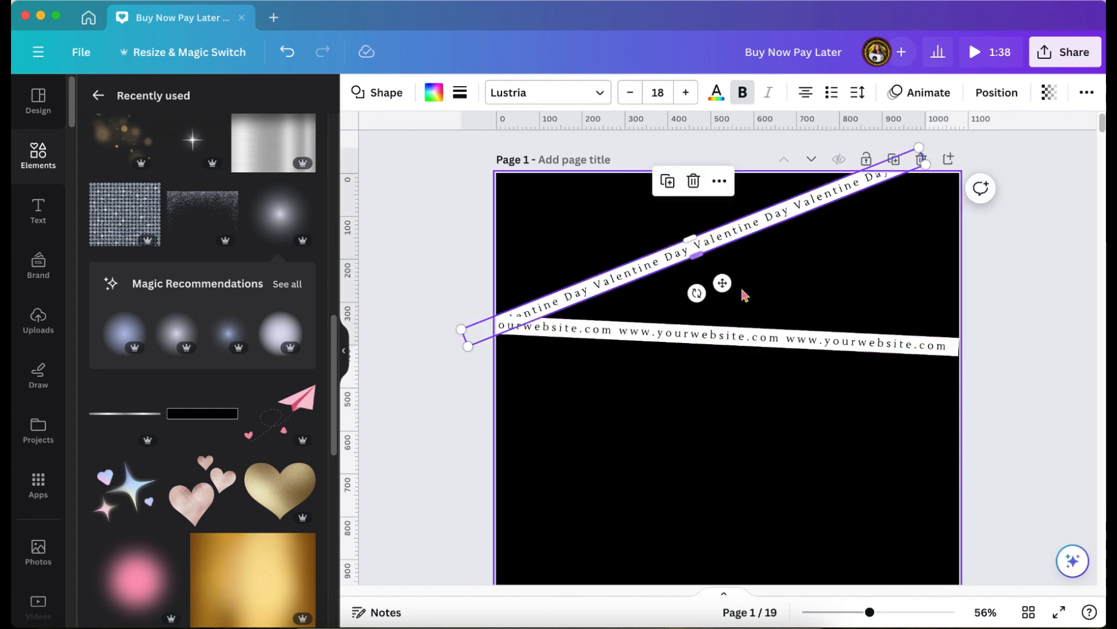
left_click_drag(722, 283, 670, 262)
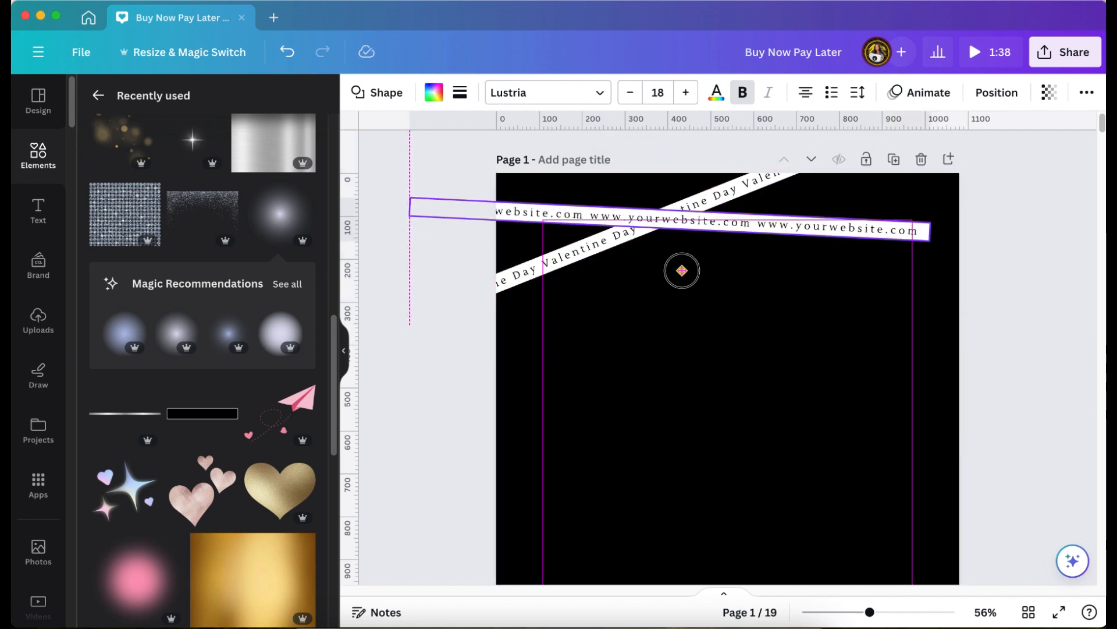
Position the website ribbon across the Valentine Day ribbon near the page top, spanning the full width at a 4° rotation.
left_click_drag(658, 269, 662, 262)
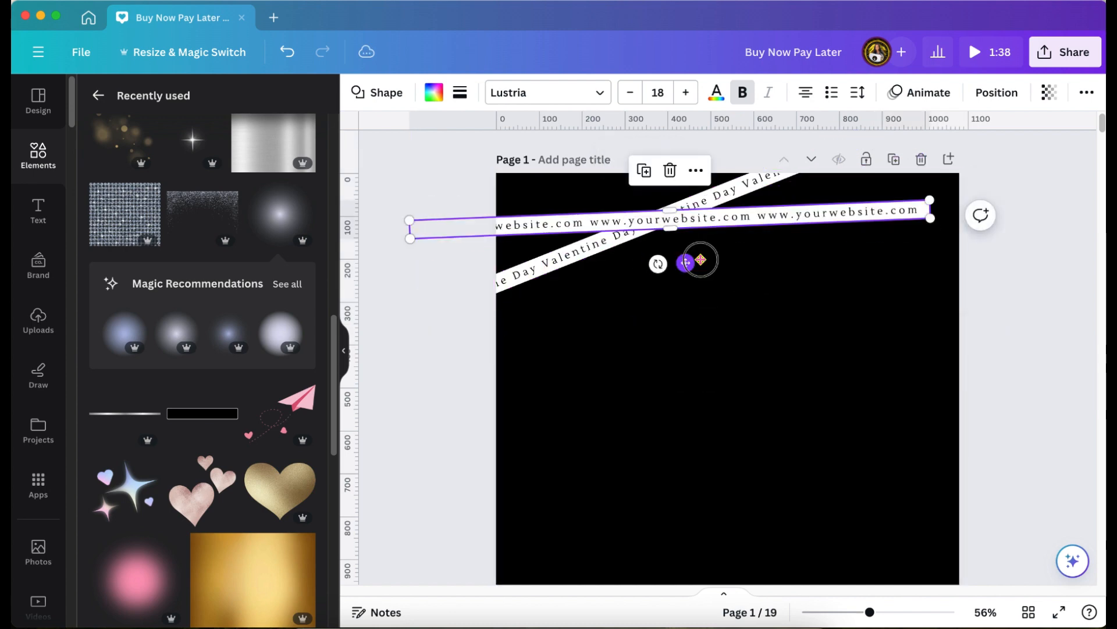
left_click_drag(687, 261, 739, 261)
left_click_drag(704, 237, 699, 237)
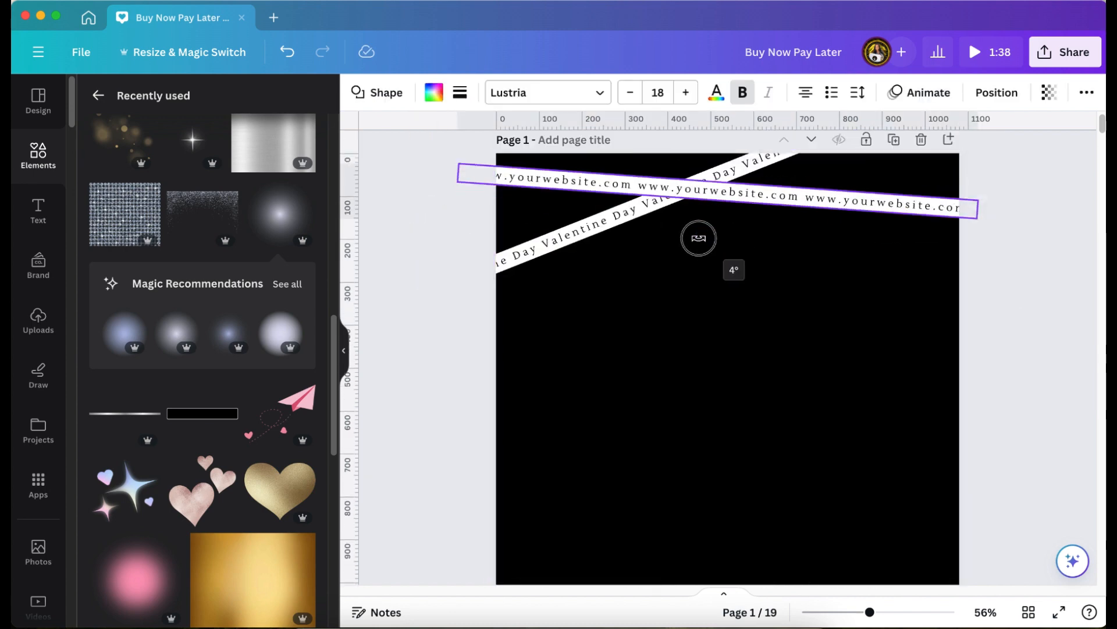
left_click(731, 279)
scroll(731, 345, "down", 10)
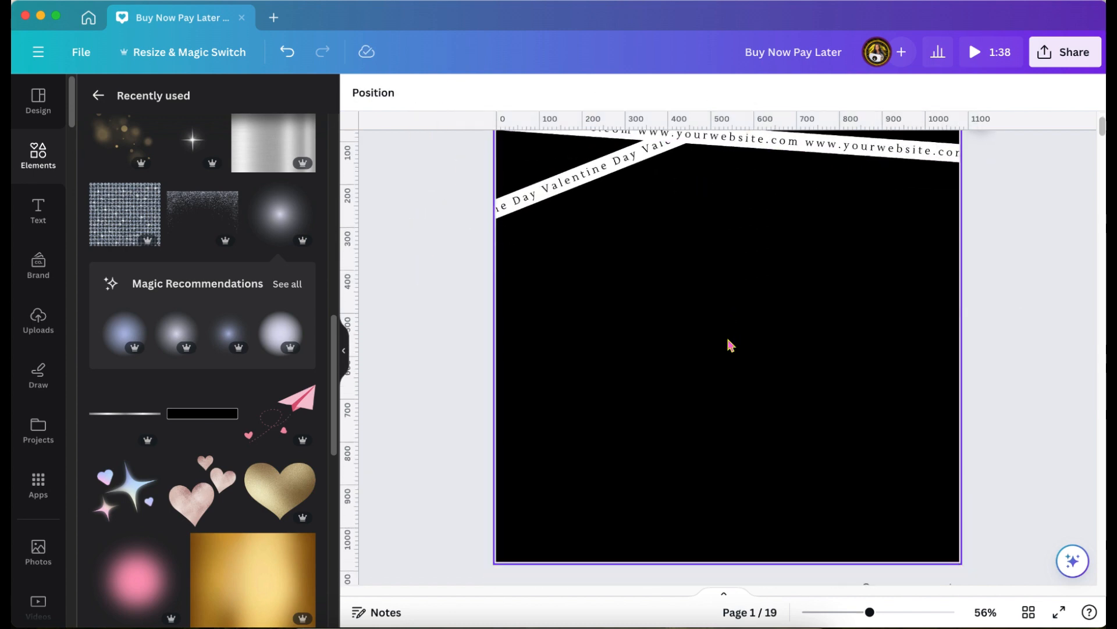
scroll(731, 345, "up", 3)
scroll(731, 345, "up", 5)
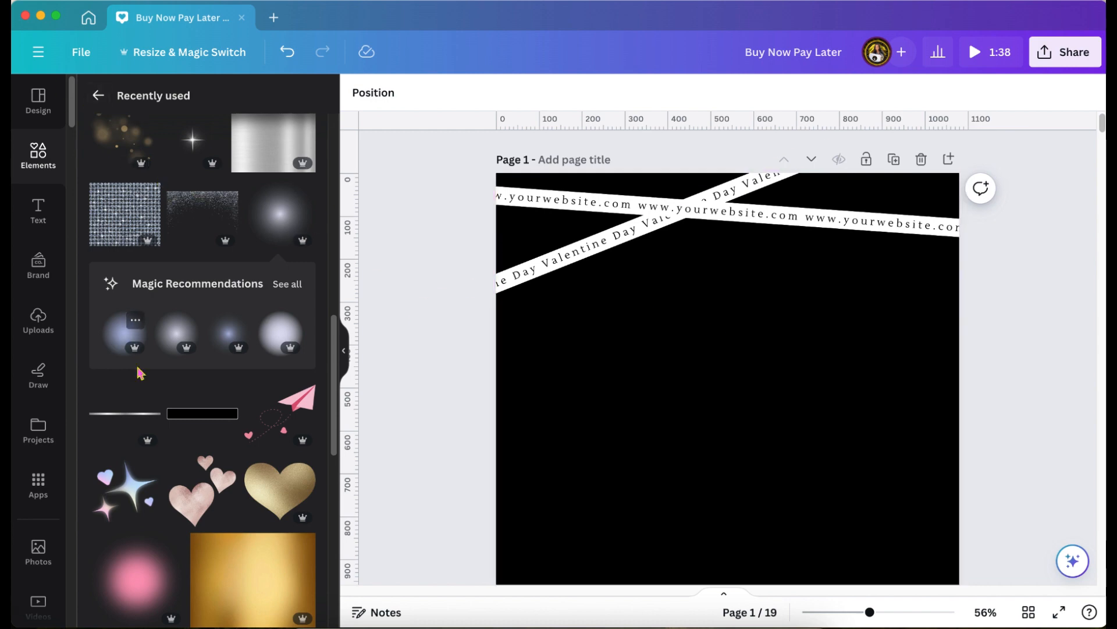
Add the cupid silhouette with bow and arrow from the recently used elements to the page.
scroll(139, 370, "down", 10)
scroll(138, 371, "down", 10)
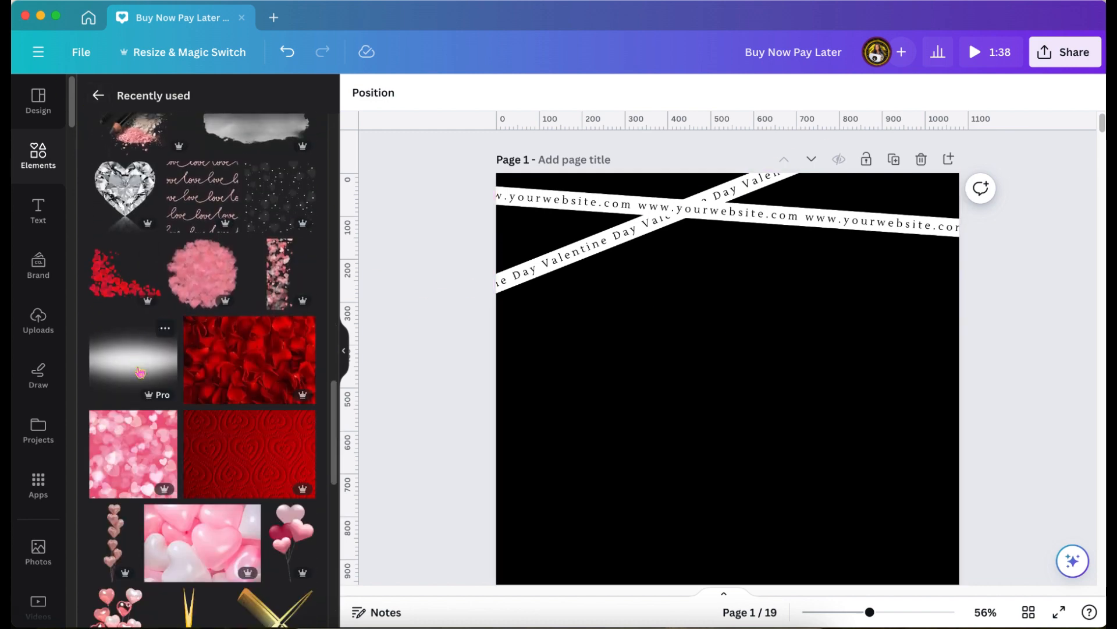
scroll(139, 373, "down", 5)
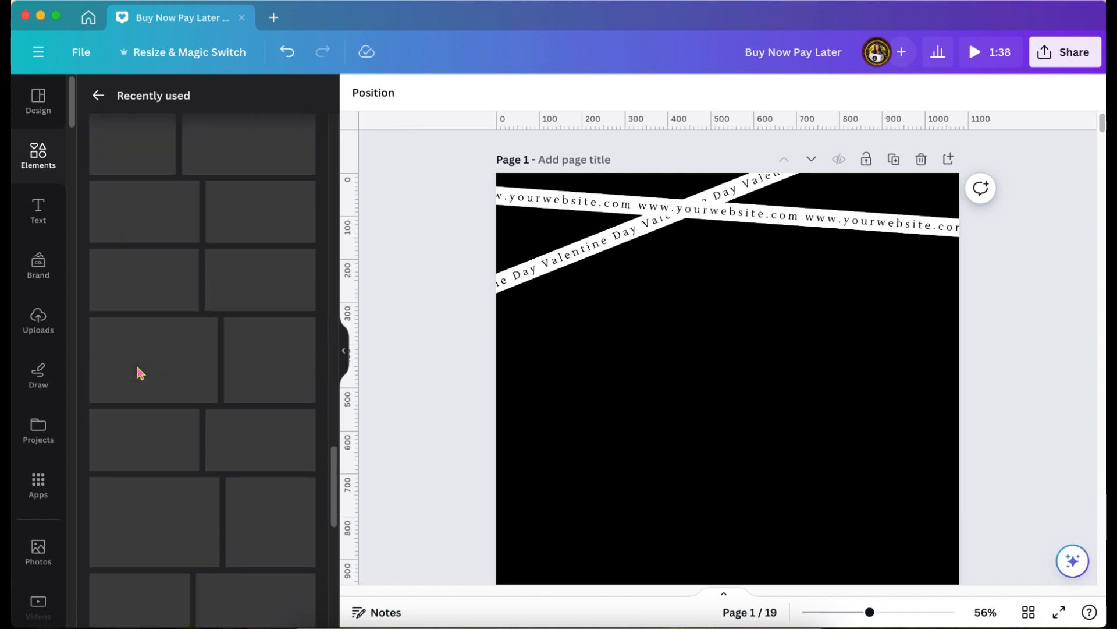
scroll(140, 373, "down", 15)
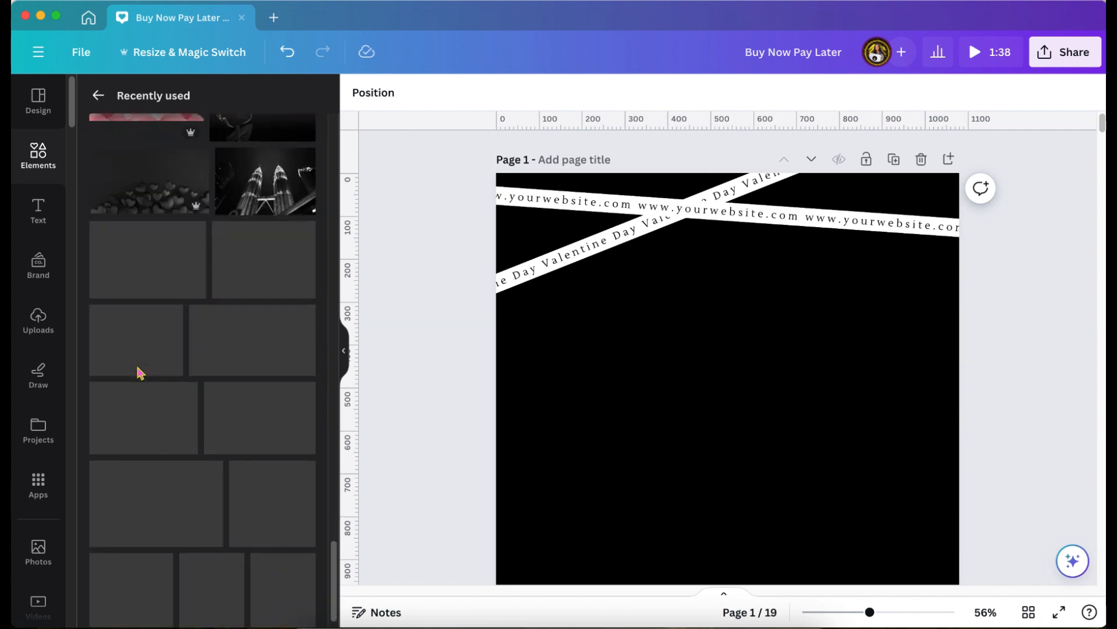
scroll(140, 372, "down", 15)
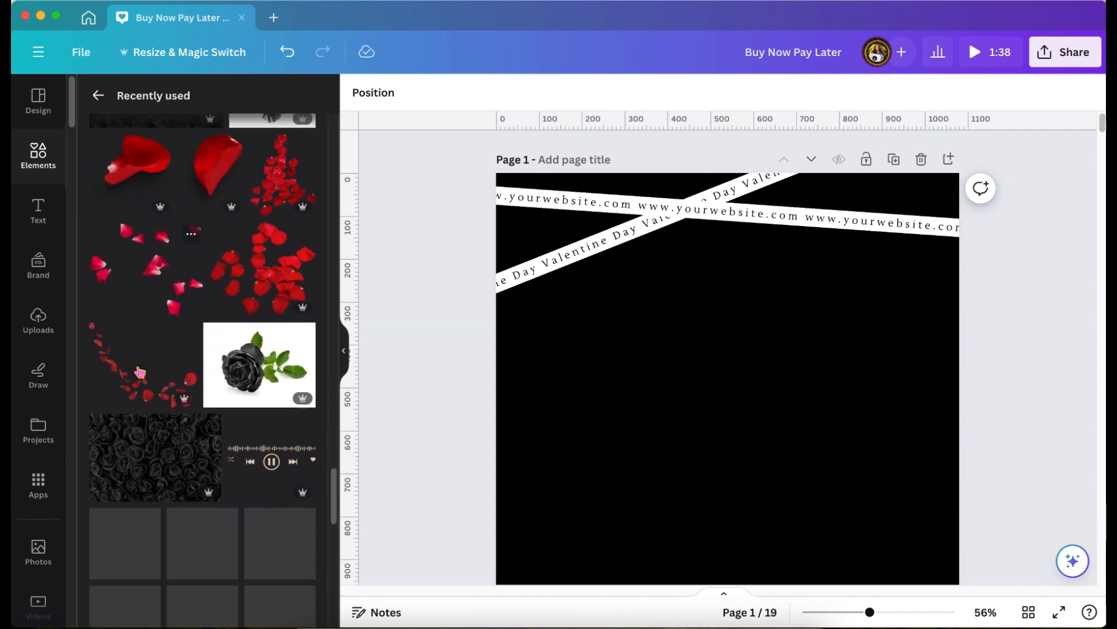
scroll(139, 372, "down", 5)
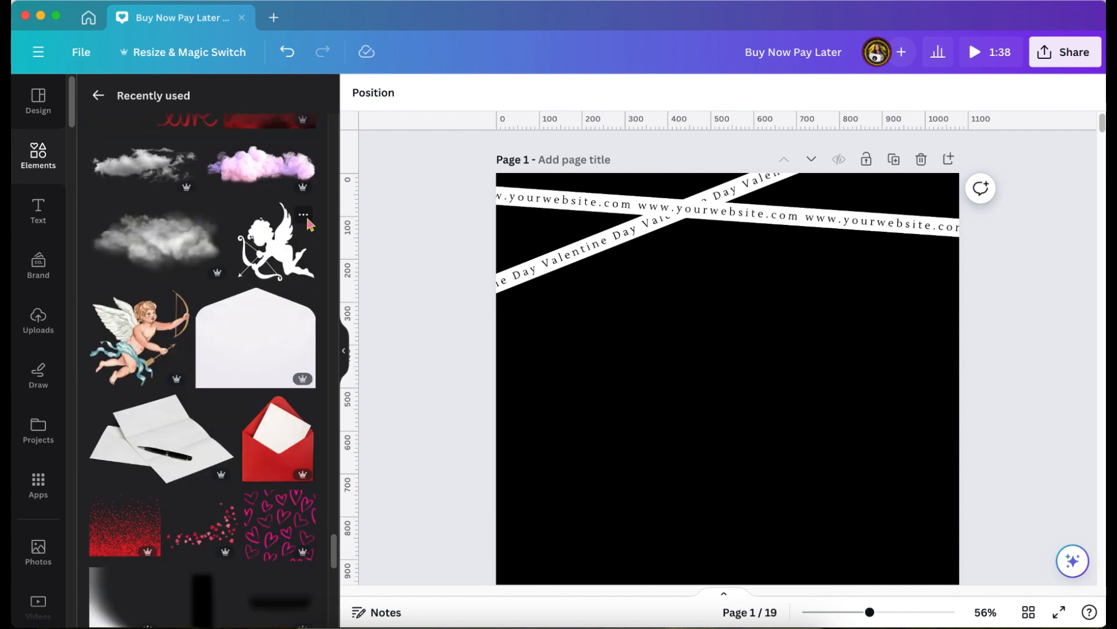
left_click(305, 216)
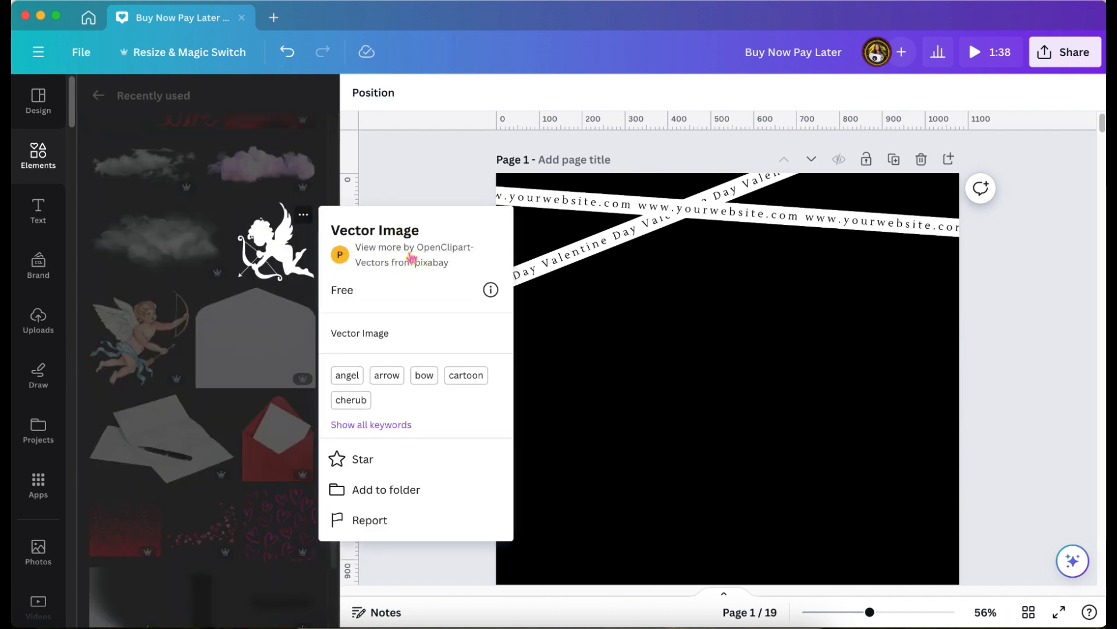
left_click(271, 251)
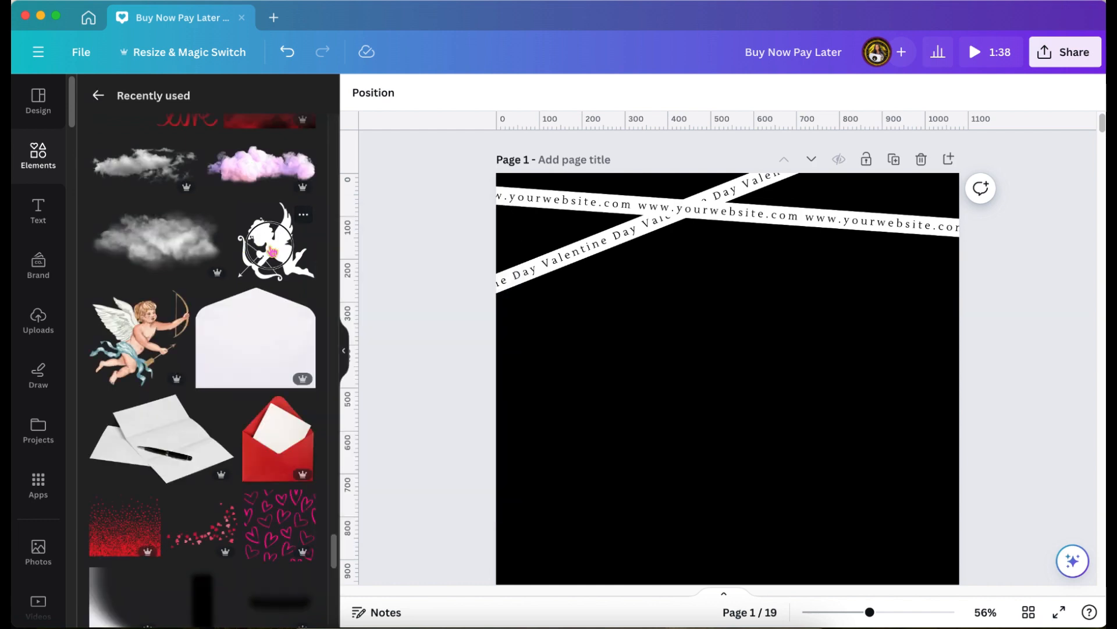
left_click(271, 251)
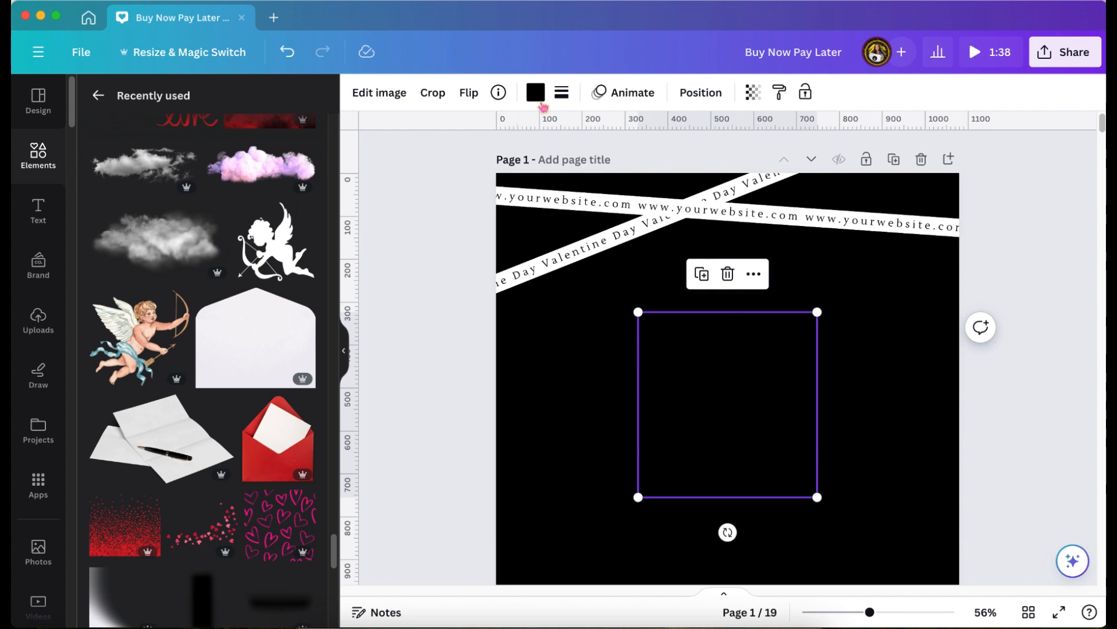
Try red #ff1616 on the cupid silhouette and settle on white as its color.
left_click(534, 93)
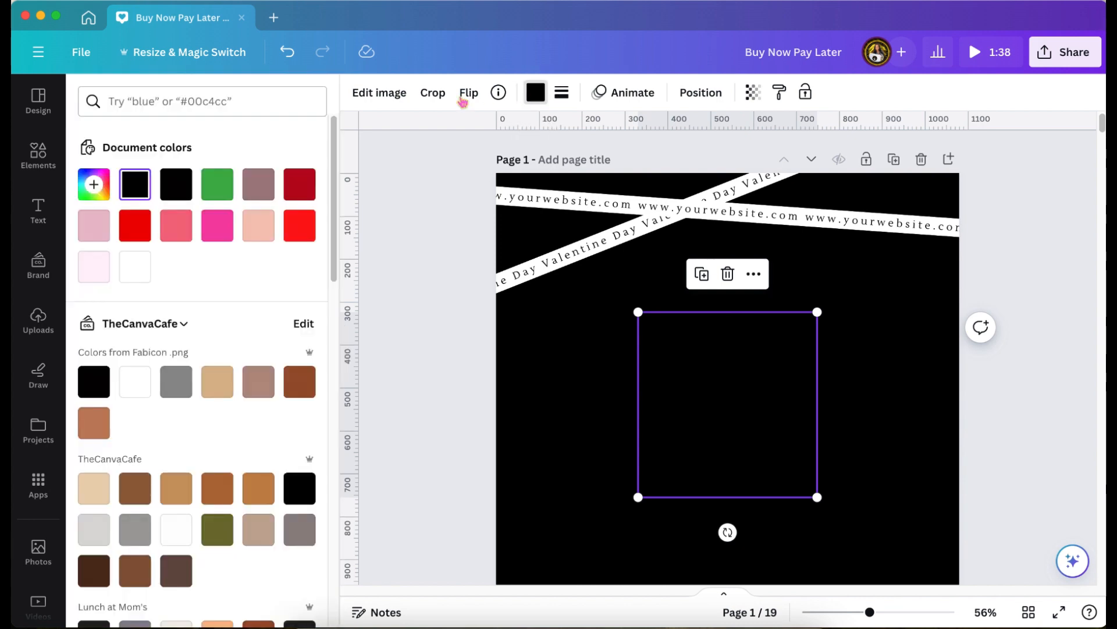
left_click(135, 268)
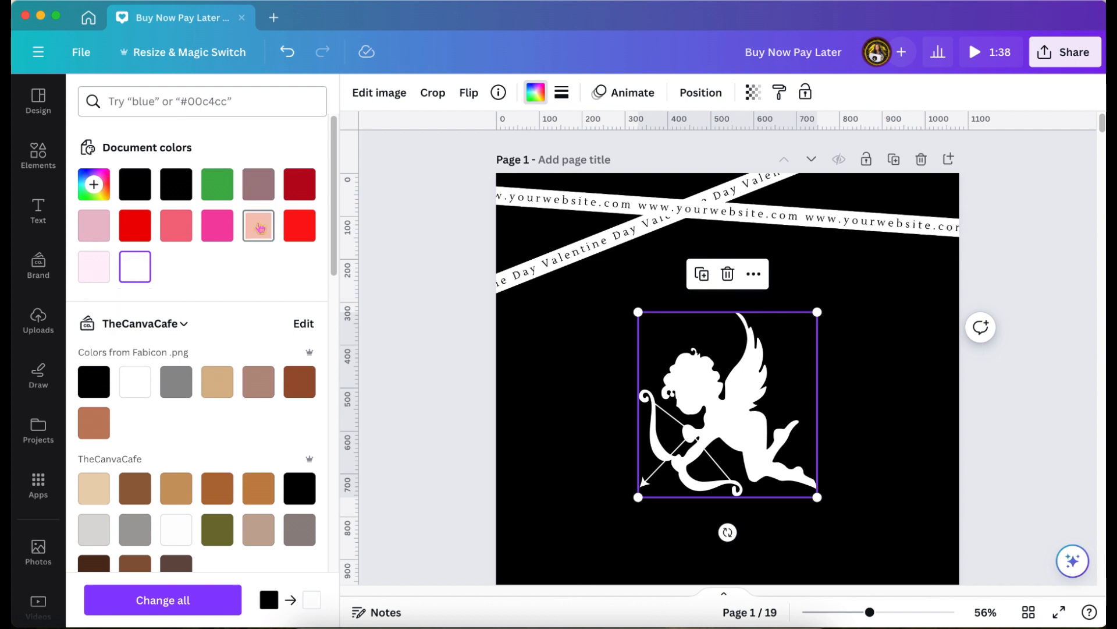
left_click(310, 231)
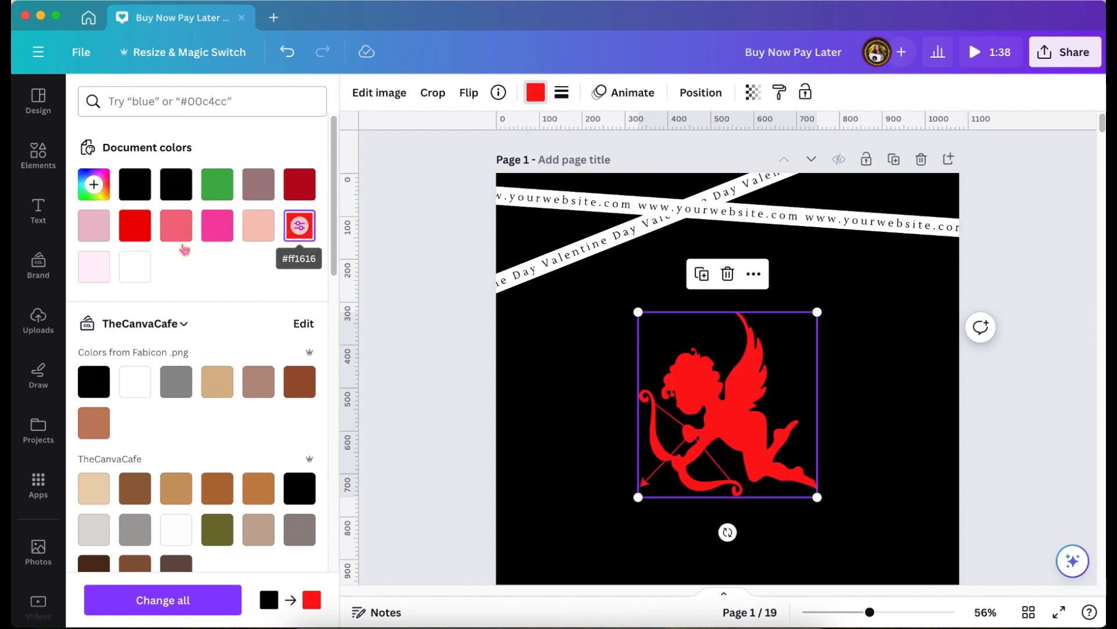
left_click(134, 272)
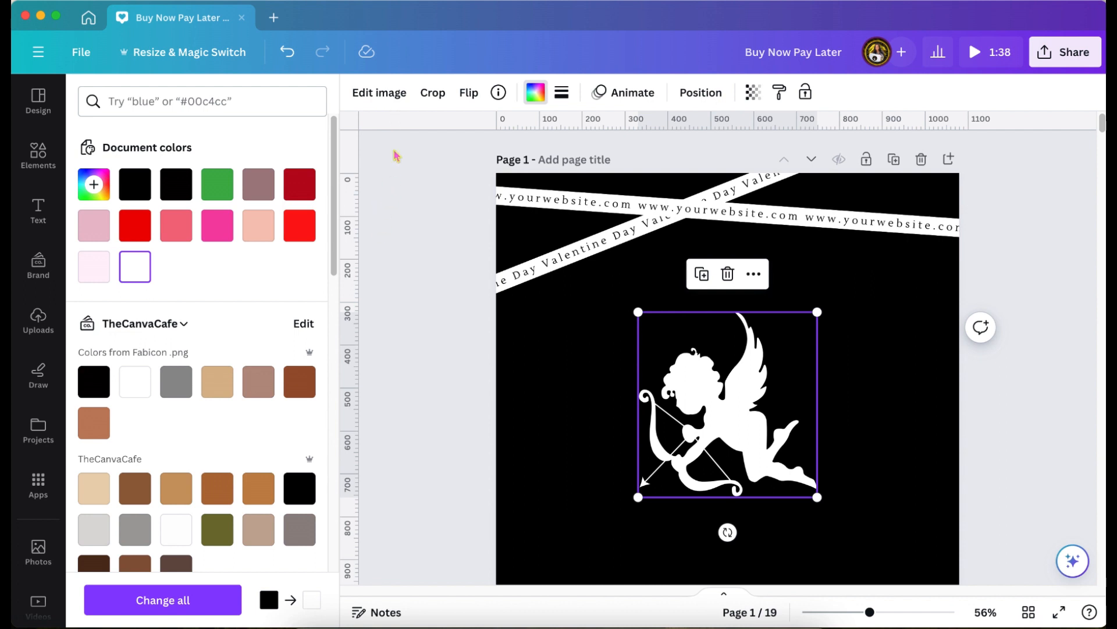
Browse the image effects for the cupid and move it up onto the crossing ribbons near the page's upper left.
left_click(386, 99)
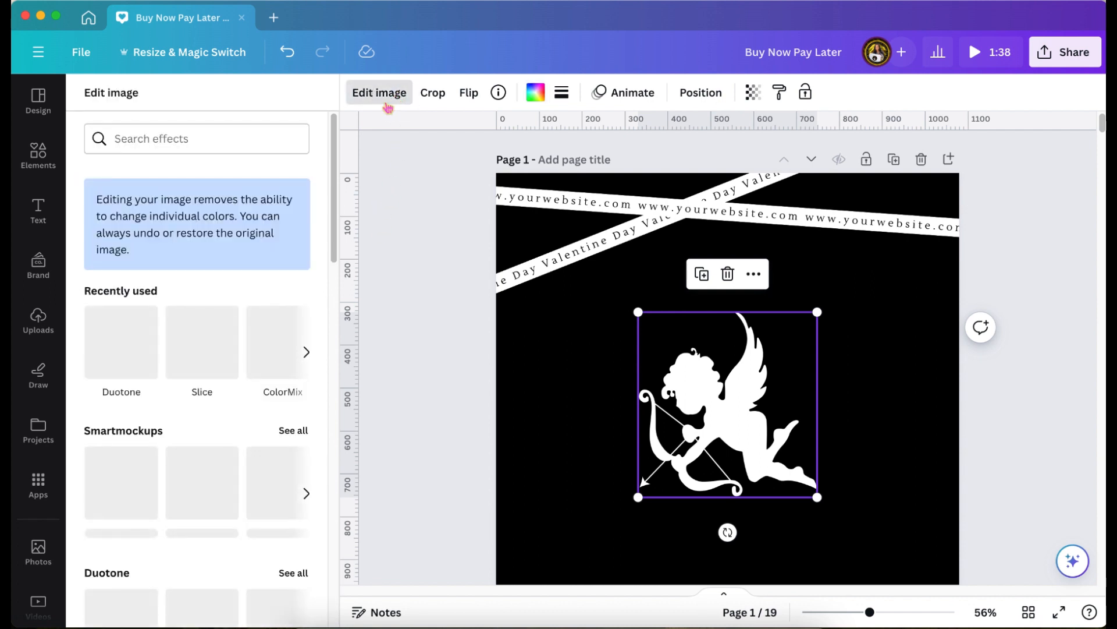
scroll(123, 489, "down", 2)
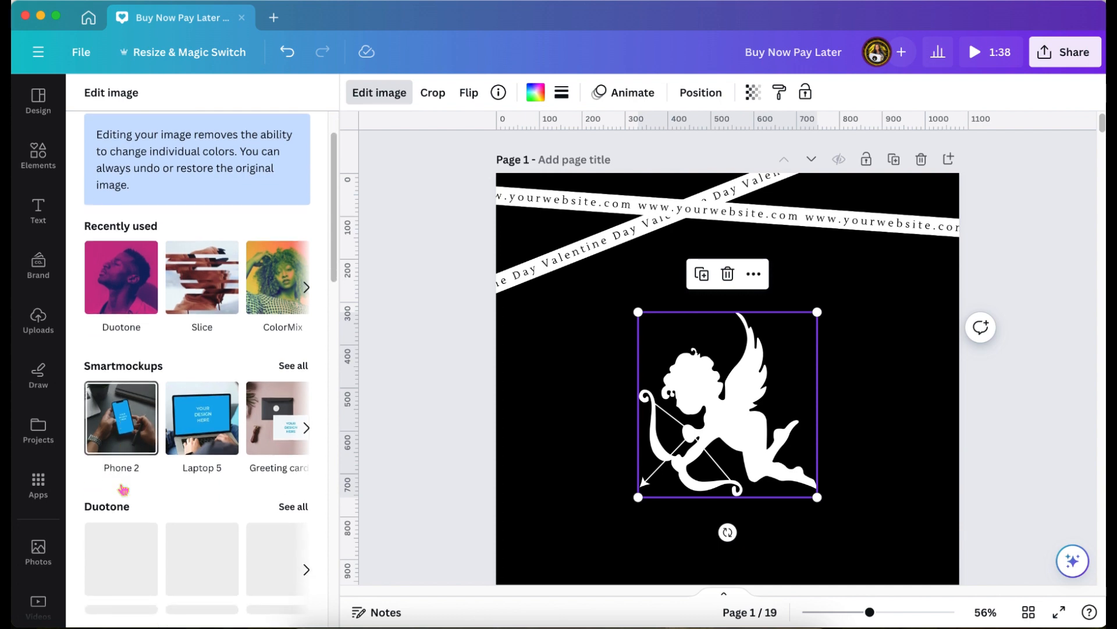
scroll(218, 508, "down", 4)
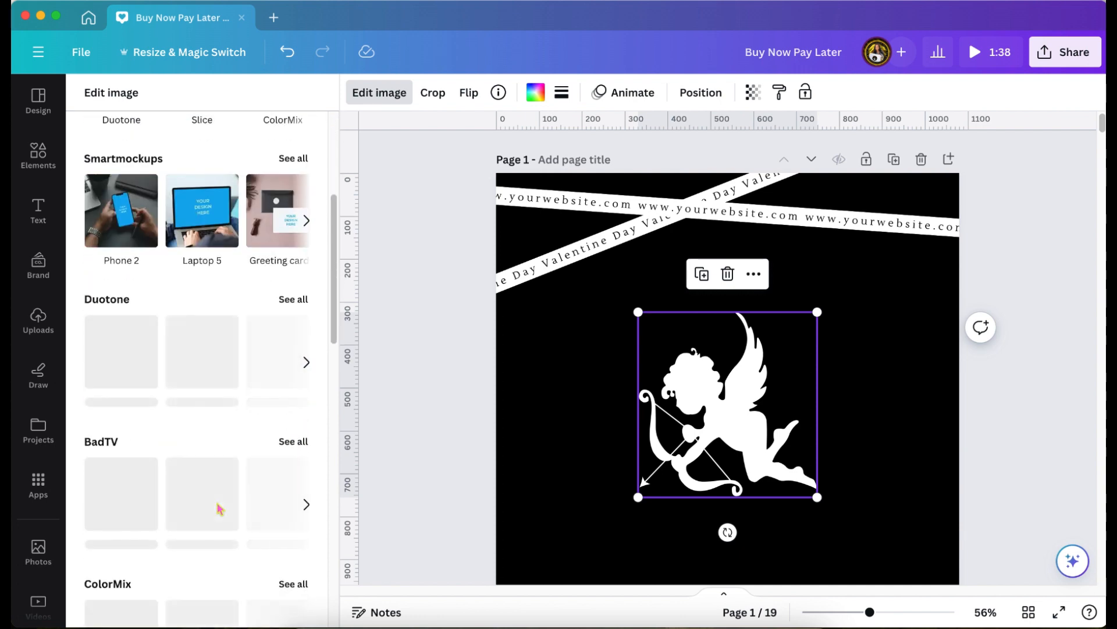
left_click_drag(663, 355, 573, 220)
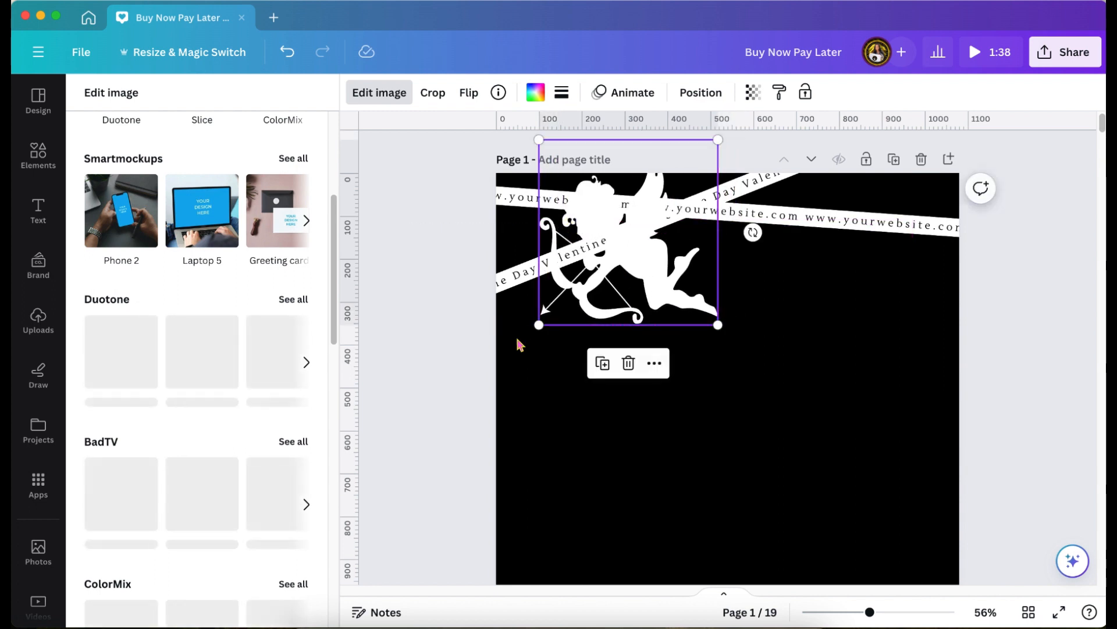
left_click(471, 344)
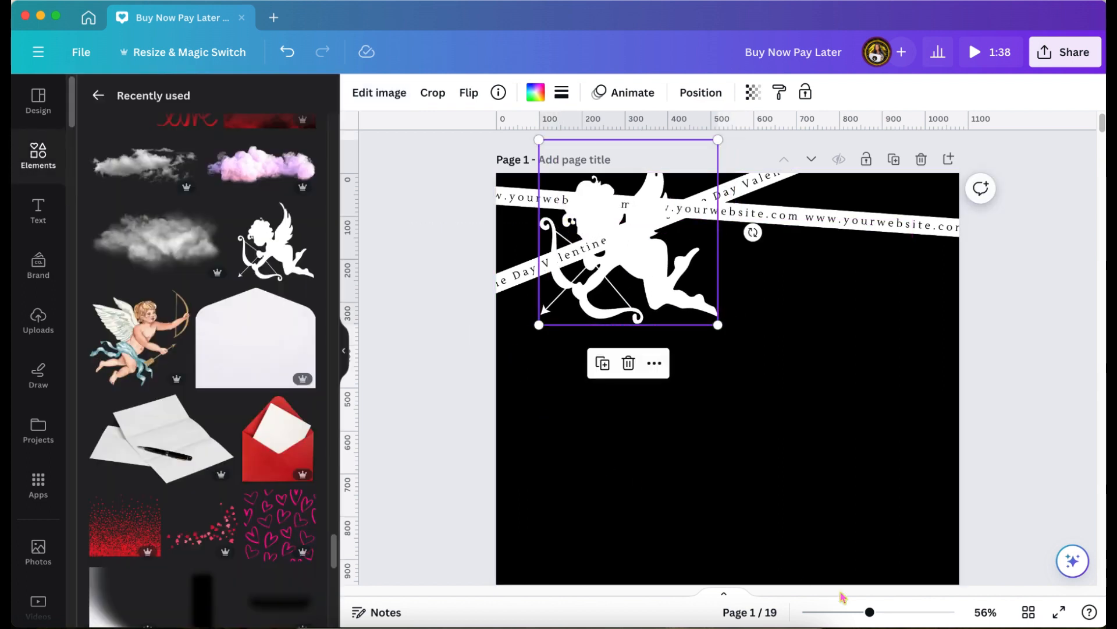
Shrink the cupid to about 320 px wide over the crossing ribbons.
left_click_drag(872, 613, 881, 612)
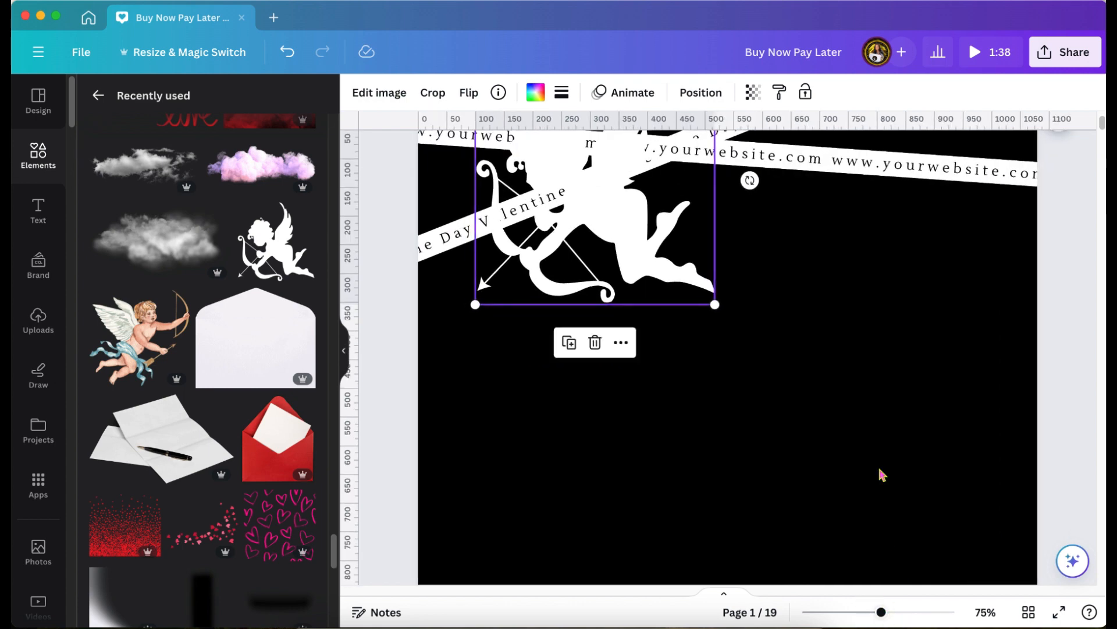
left_click(846, 472)
mouse_move(610, 284)
left_mouse_down()
mouse_move(609, 252)
mouse_move(611, 265)
mouse_move(634, 242)
mouse_move(611, 297)
mouse_move(618, 284)
left_mouse_up()
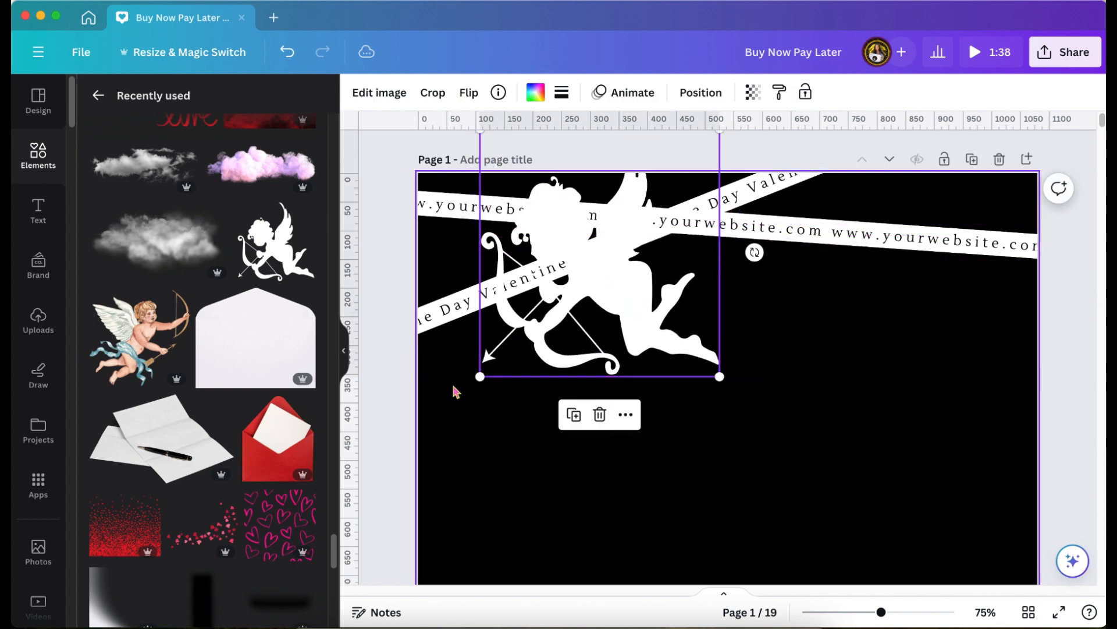
left_click_drag(480, 373, 543, 323)
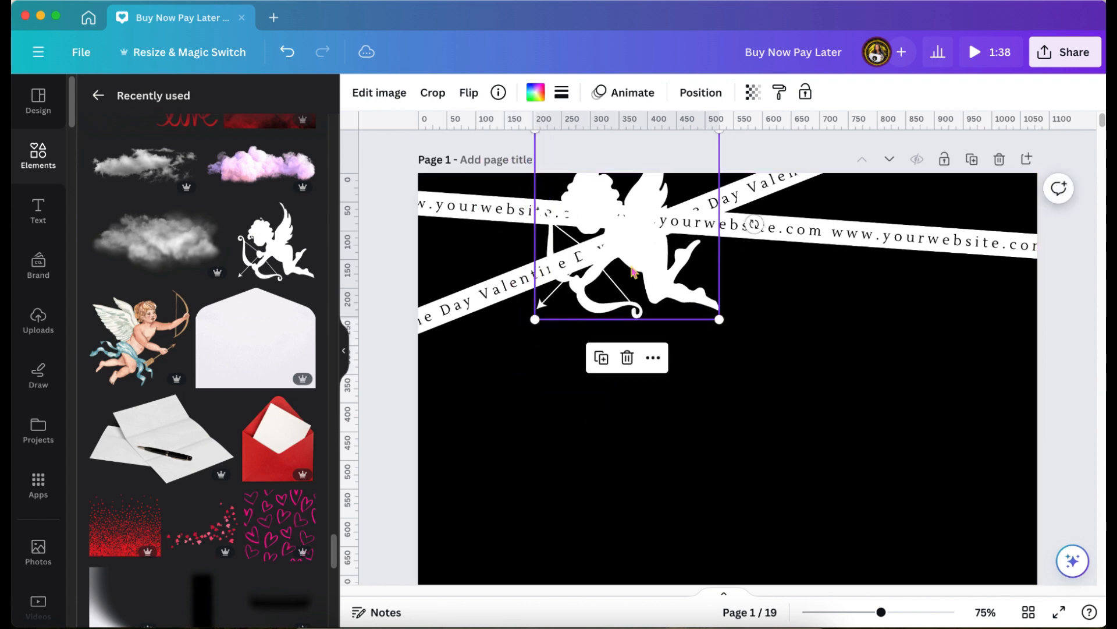
left_click(632, 467)
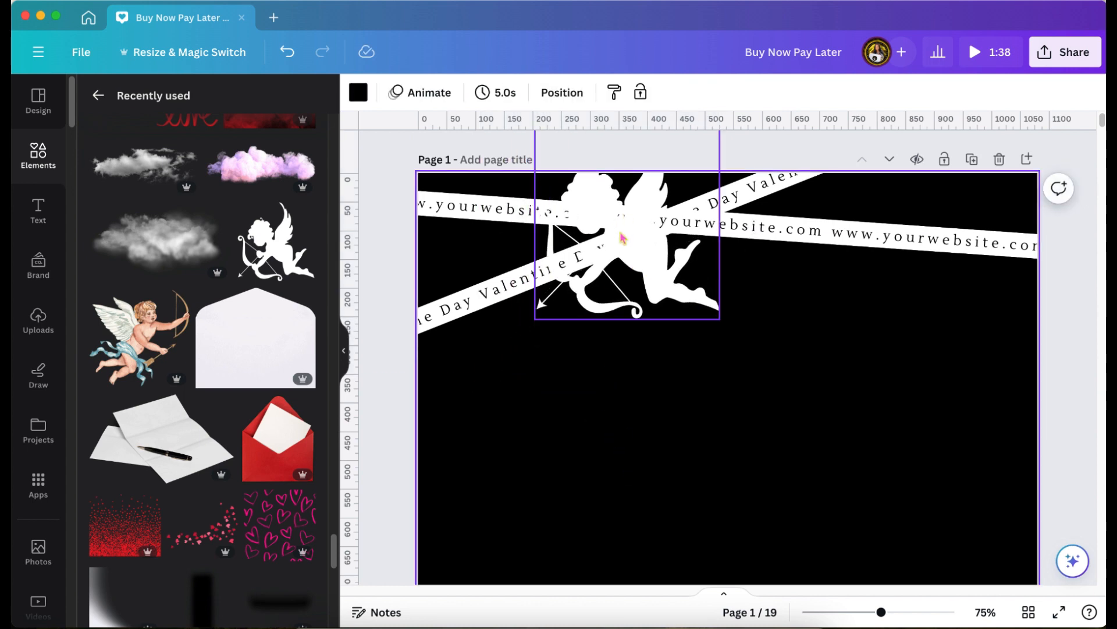
Shift the cupid slightly left and tilt it counterclockwise so its arrow points downward across the ribbons.
left_click_drag(621, 237, 588, 261)
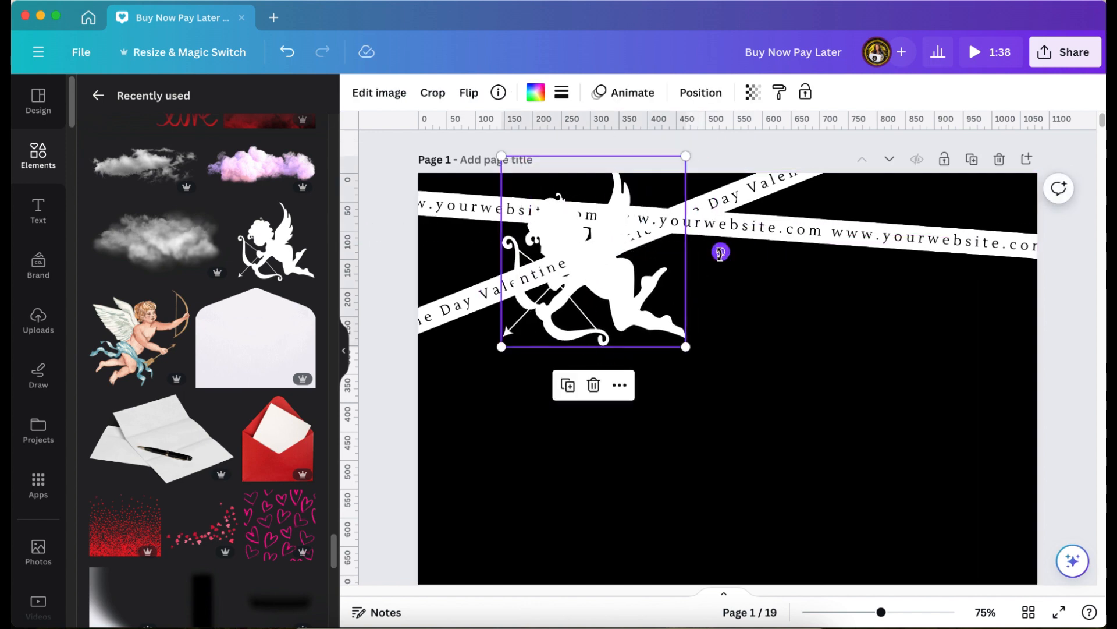
left_click_drag(720, 252, 711, 205)
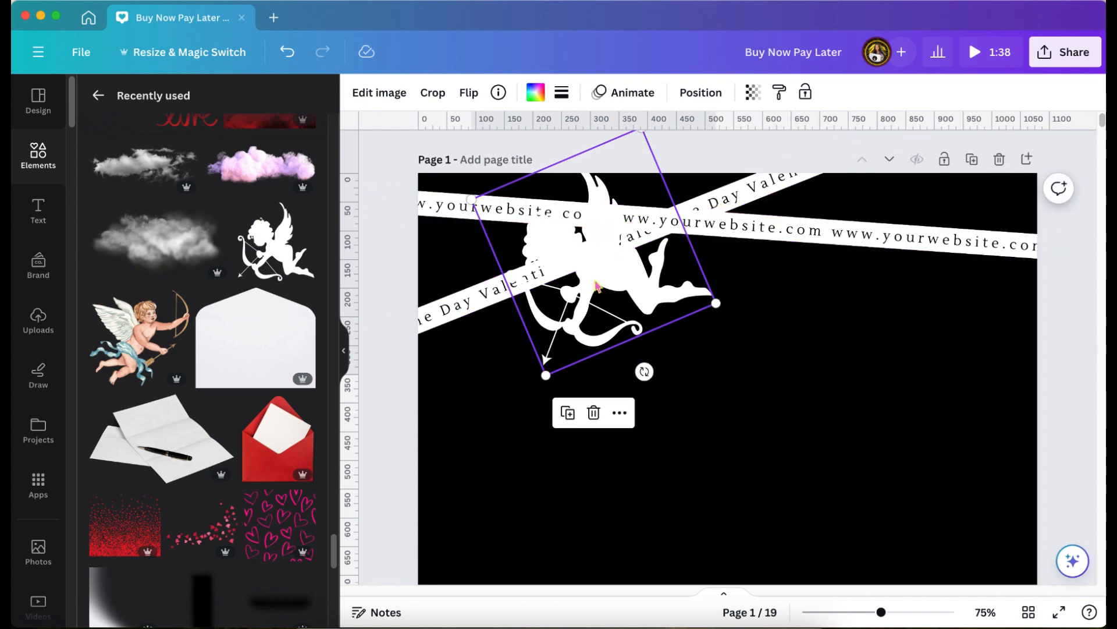
left_click_drag(606, 302, 607, 274)
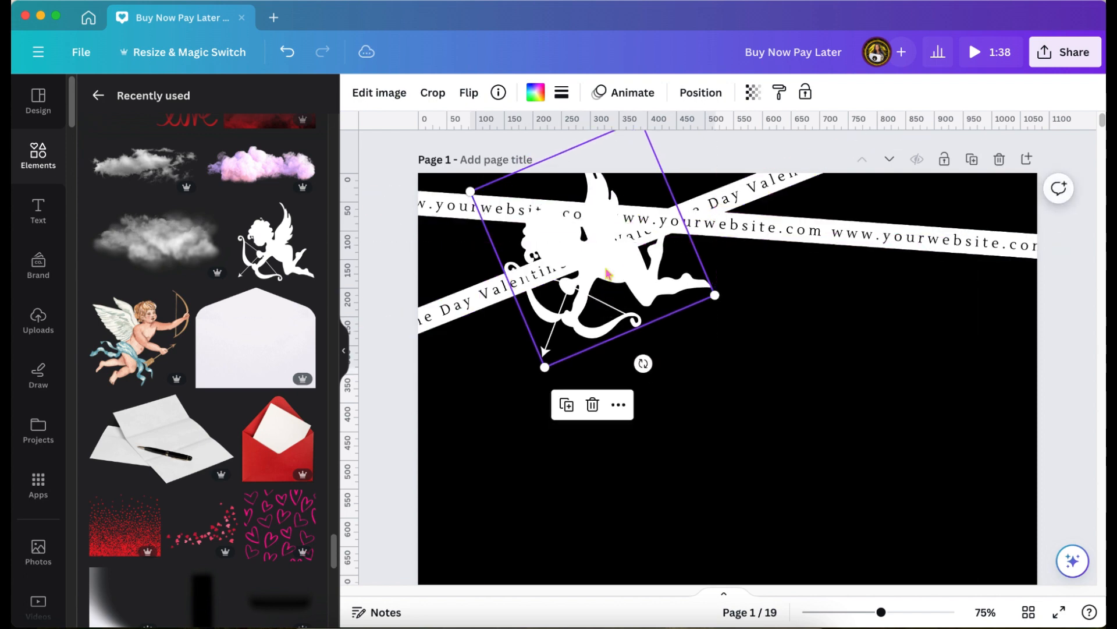
Give the cupid the Cherry duotone effect and open the effect's color settings.
left_click(379, 94)
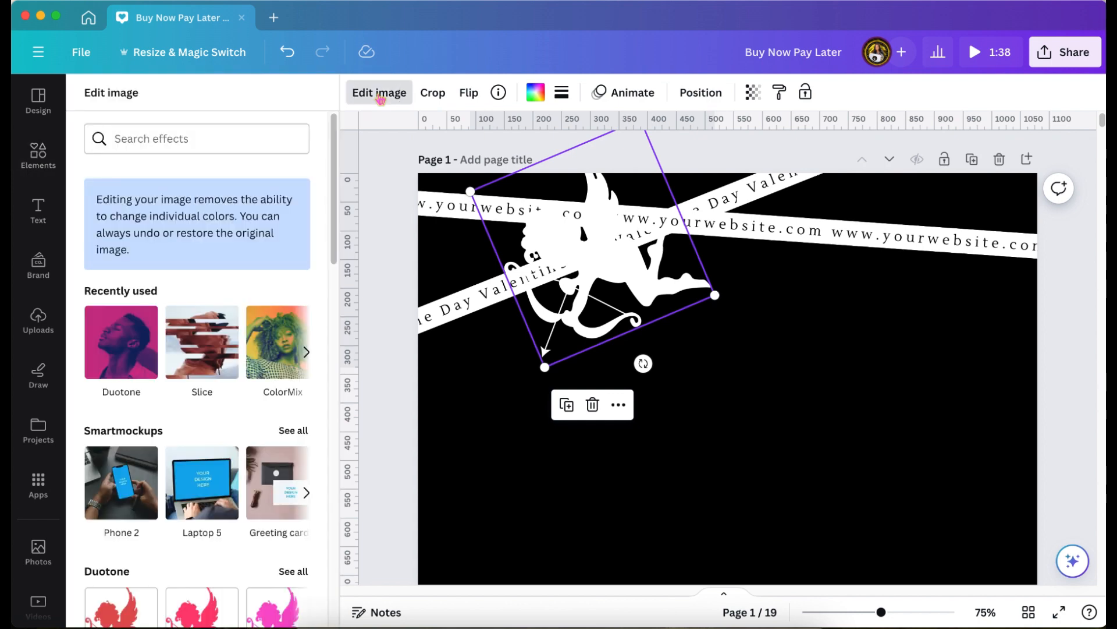
left_click(116, 352)
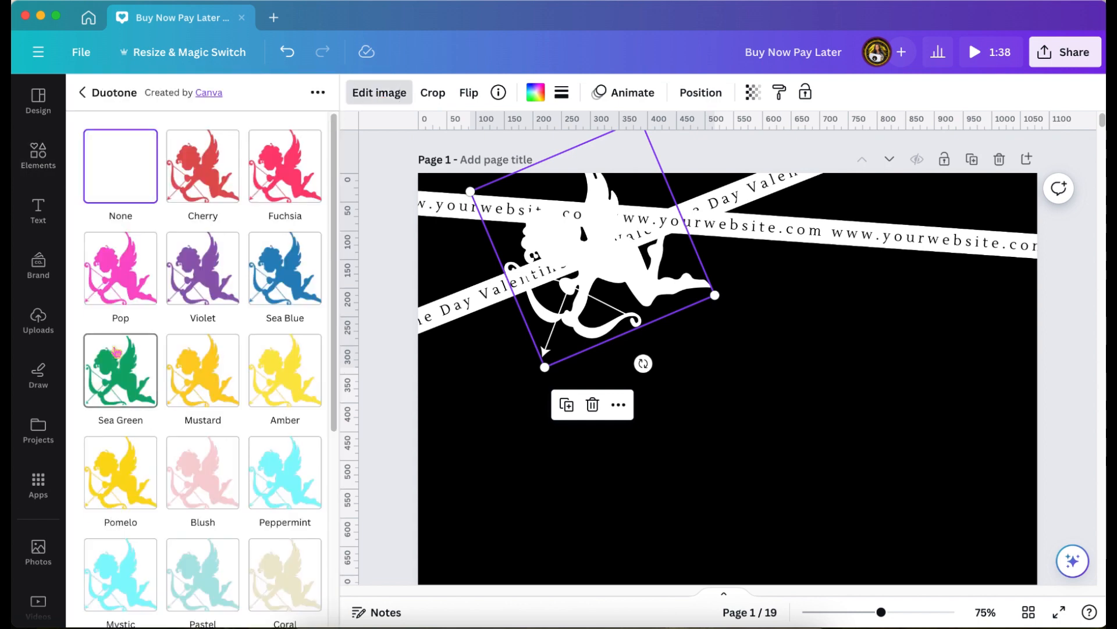
scroll(117, 353, "down", 5)
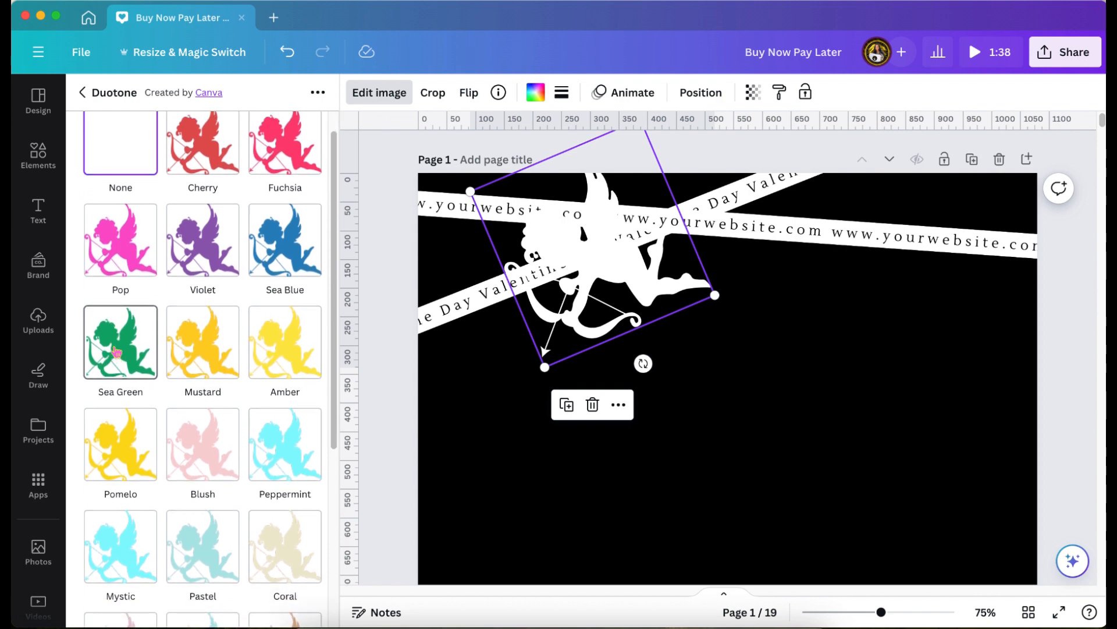
scroll(115, 353, "down", 1)
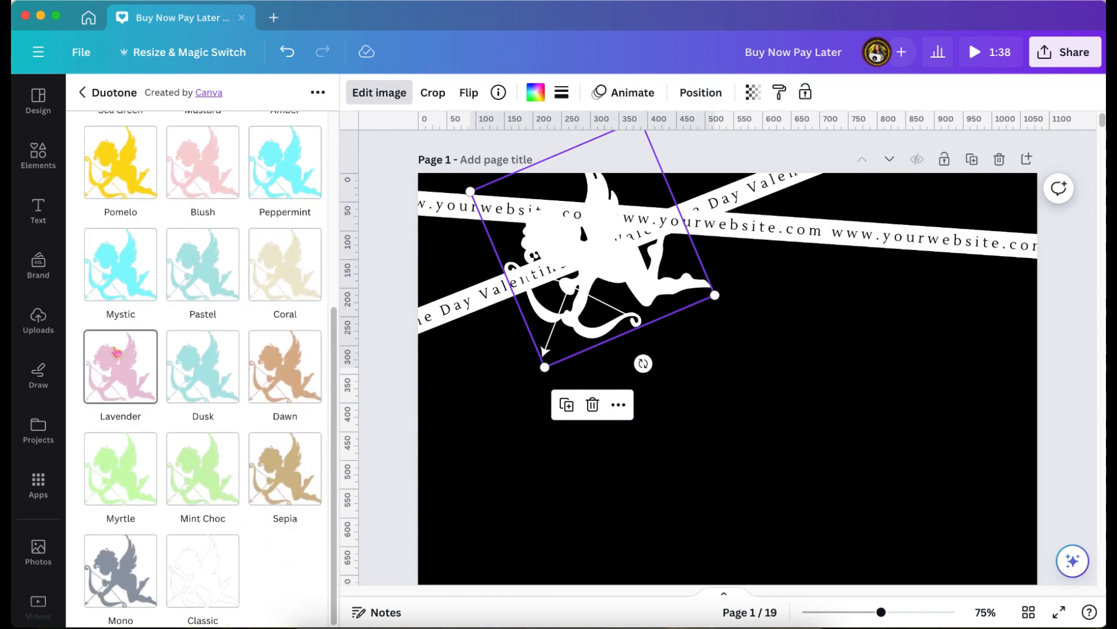
scroll(116, 353, "up", 8)
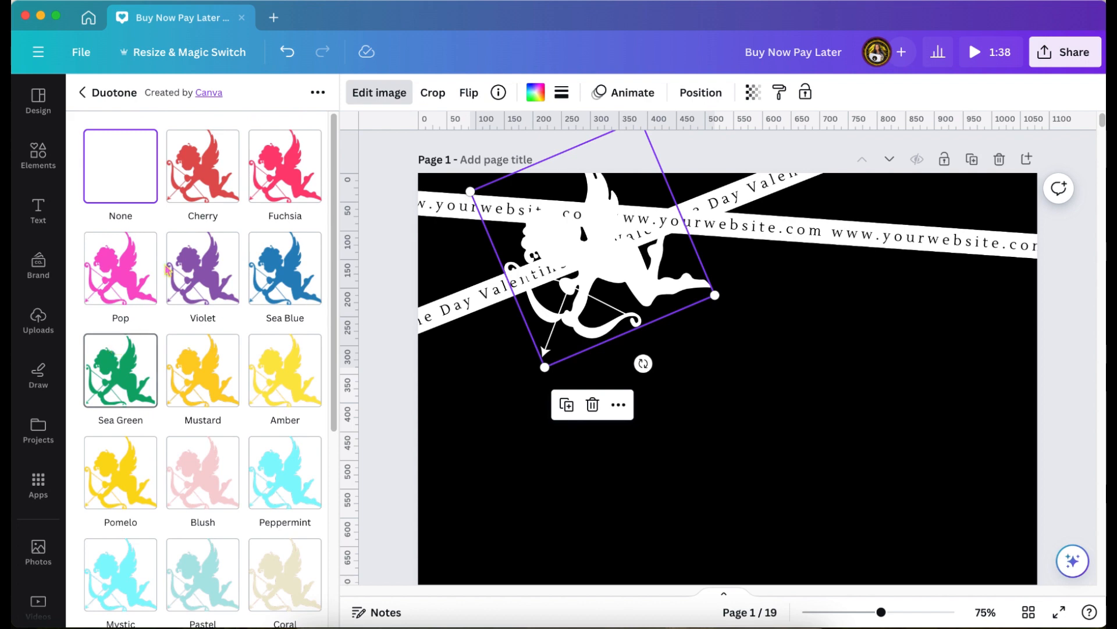
left_click(202, 169)
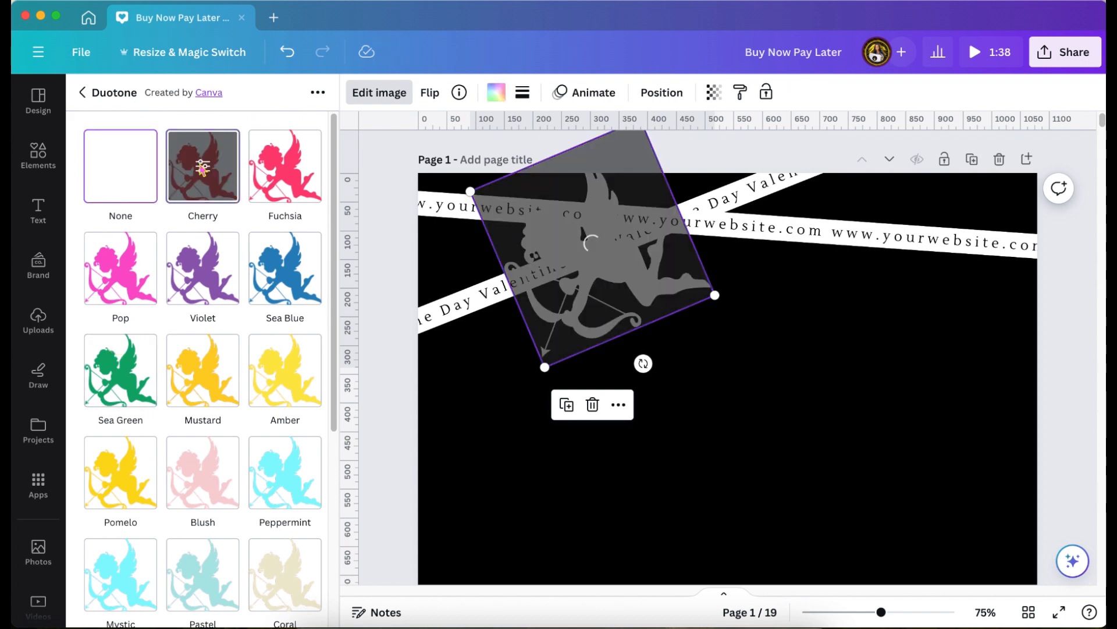
left_click(202, 169)
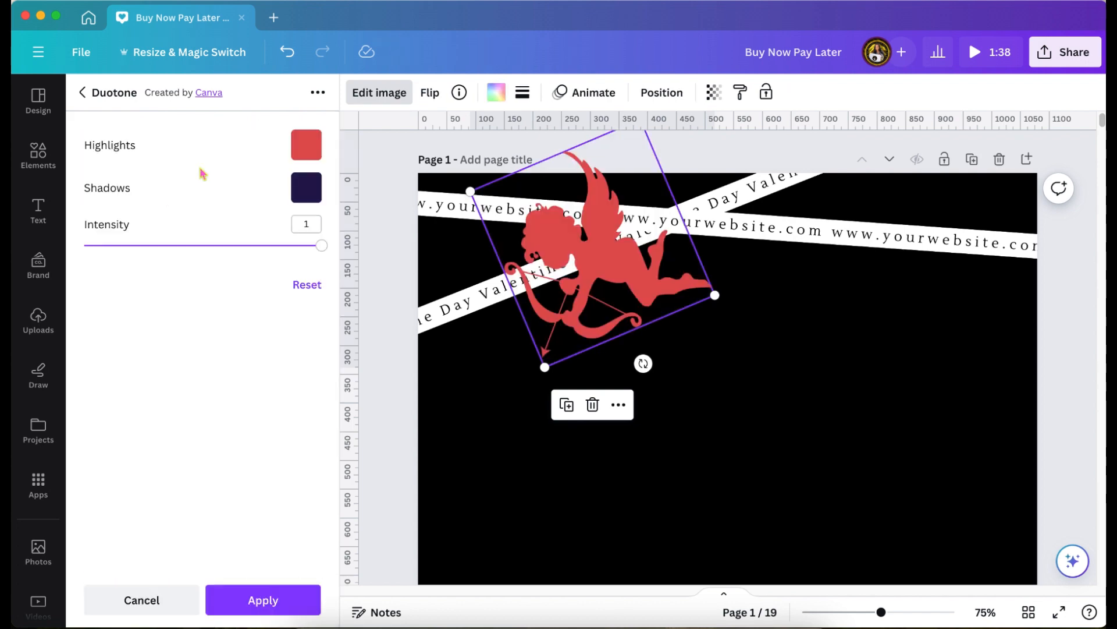
Set both the shadows and the highlights of the cupid's duotone effect to white.
left_click(314, 193)
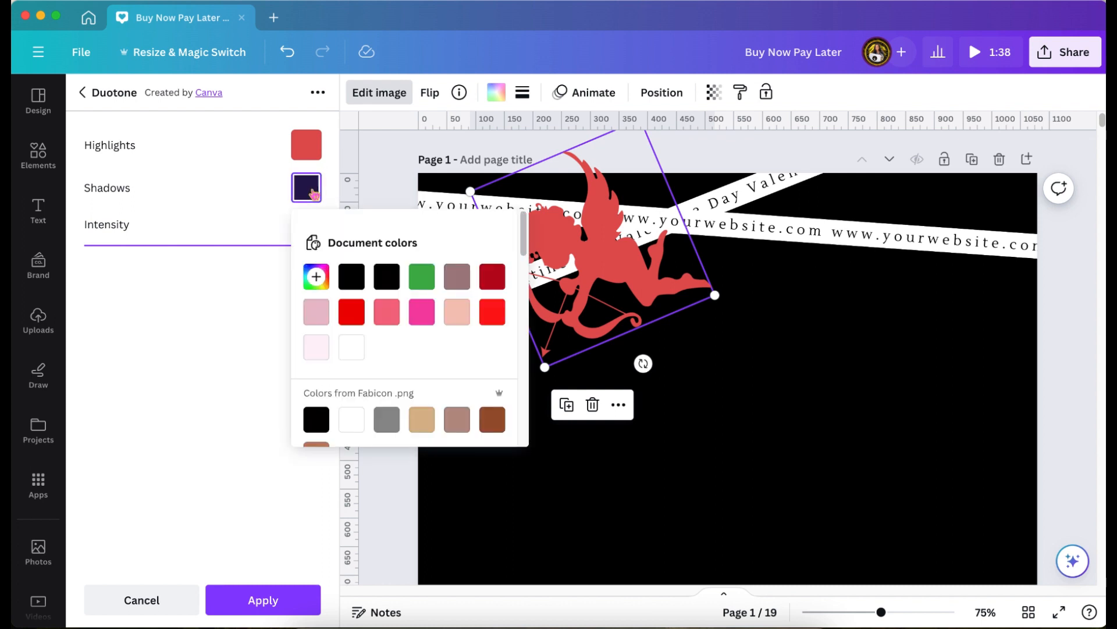
left_click(353, 345)
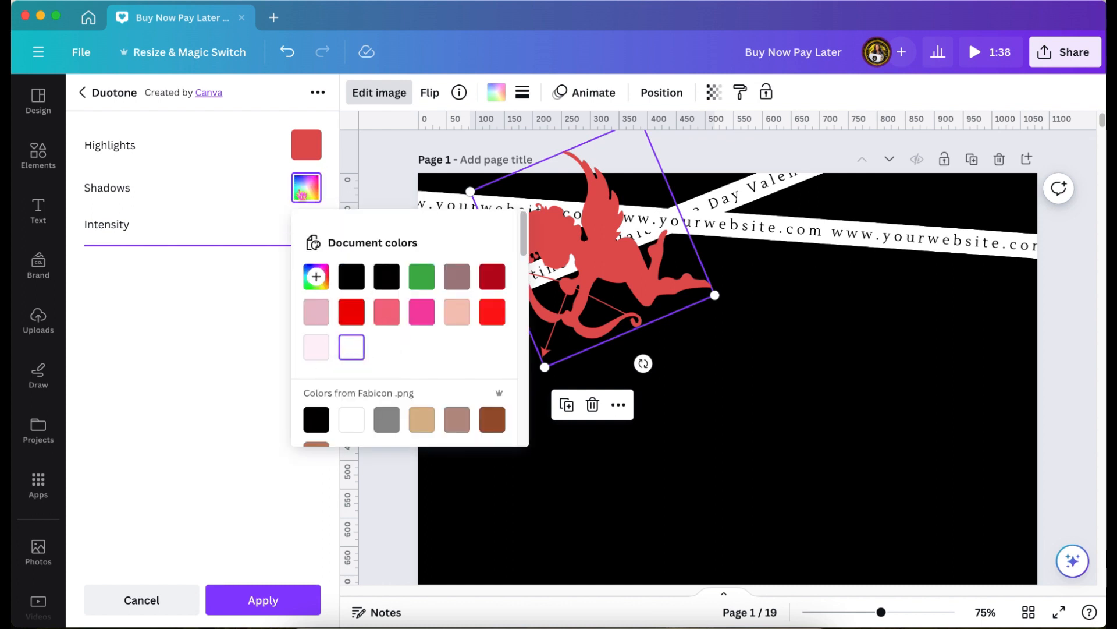
left_click(311, 153)
left_click(307, 152)
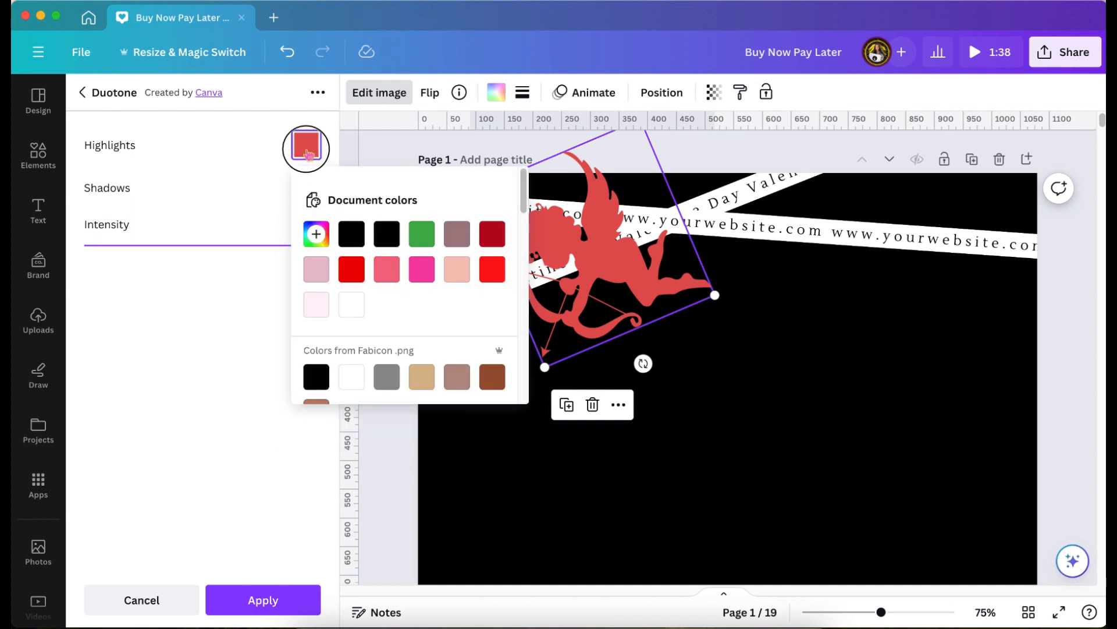
left_click(308, 153)
left_click(306, 151)
left_click(358, 305)
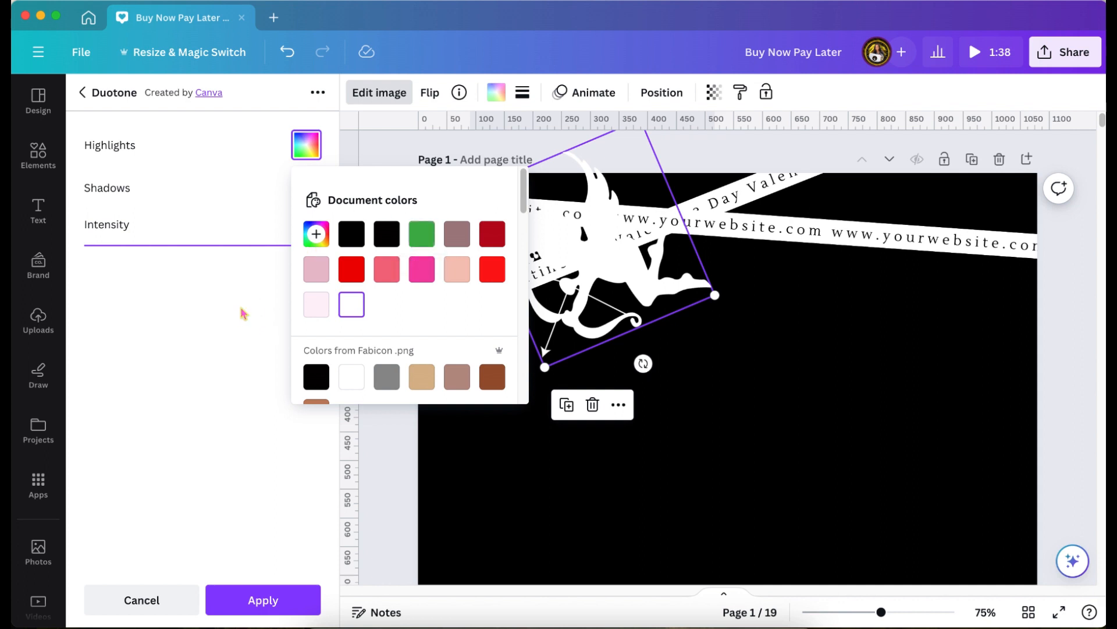
Apply the cupid's duotone effect and revert from the new photo editor to the old one.
left_click(238, 327)
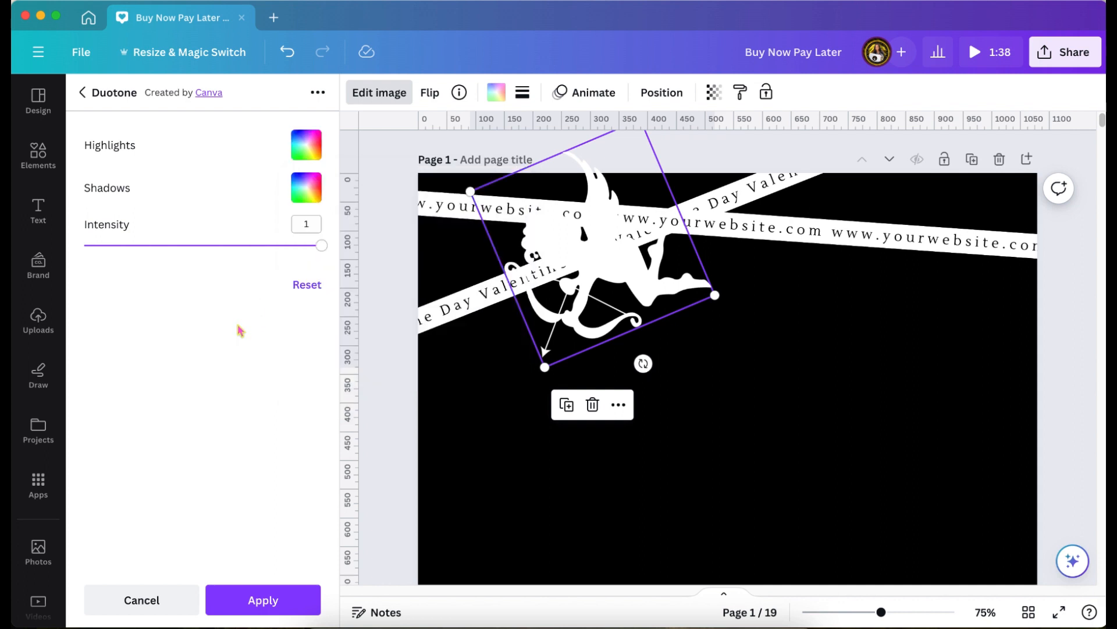
left_click(265, 599)
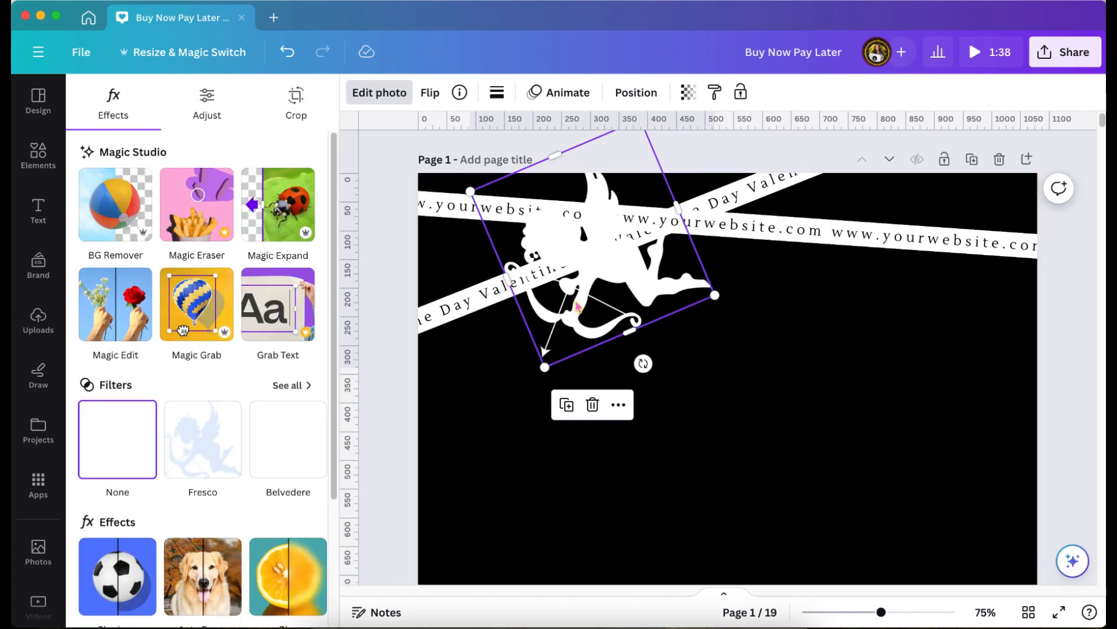
scroll(309, 400, "down", 2)
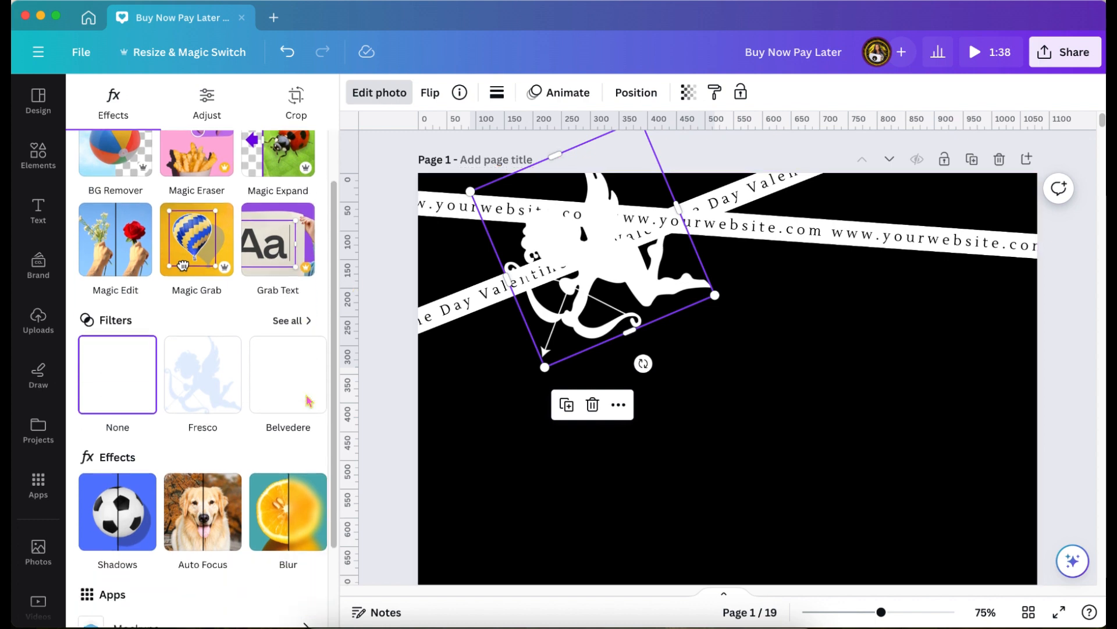
scroll(309, 400, "down", 1)
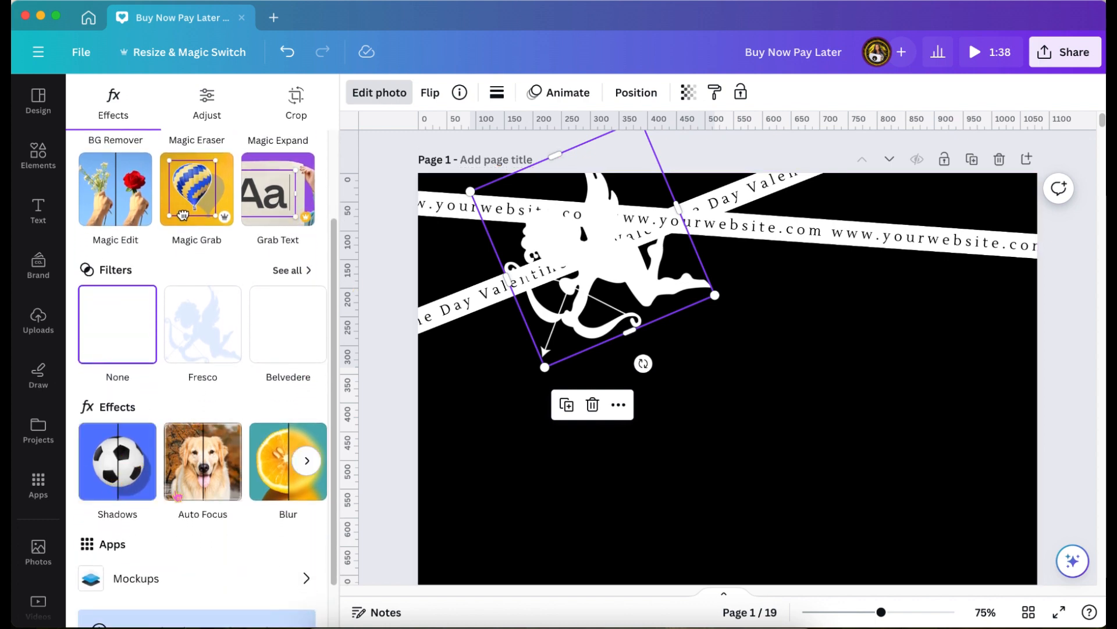
scroll(174, 494, "down", 1)
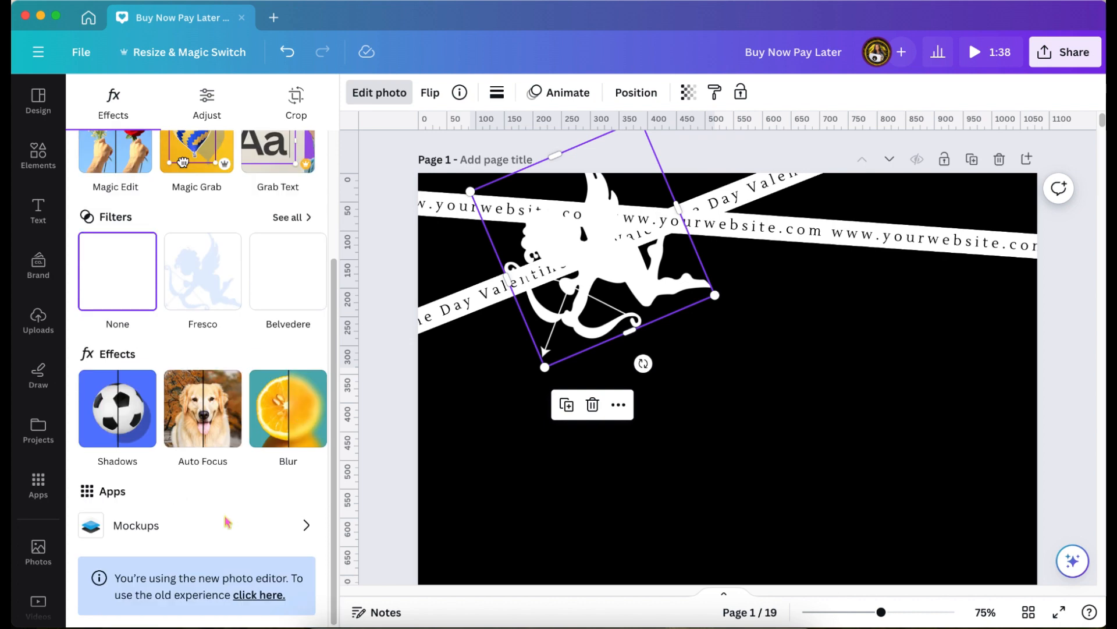
left_click(259, 596)
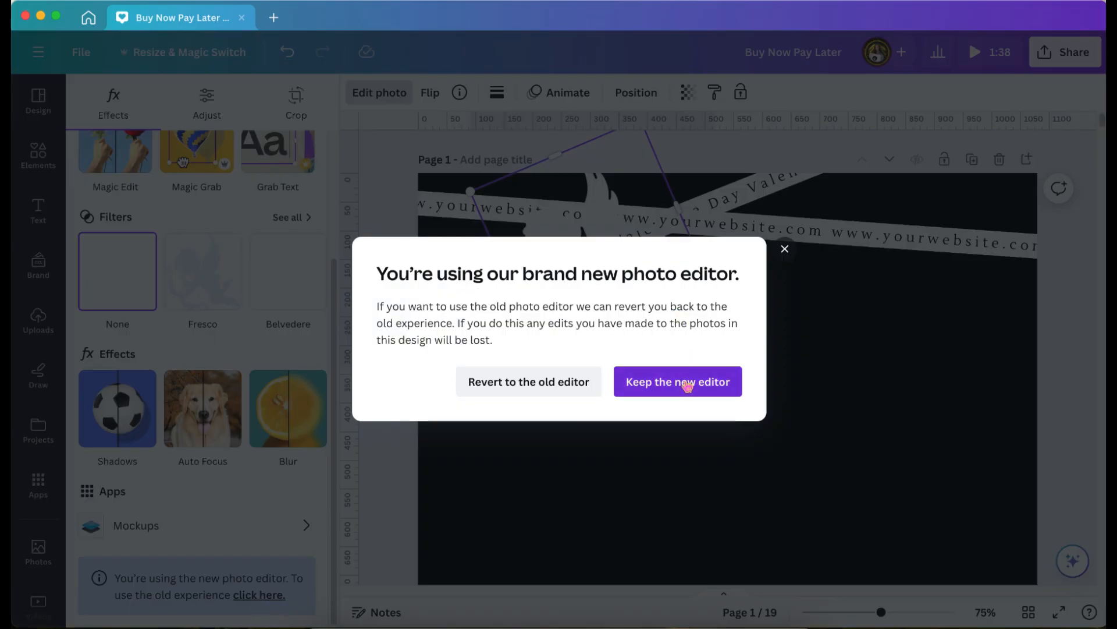
left_click(544, 381)
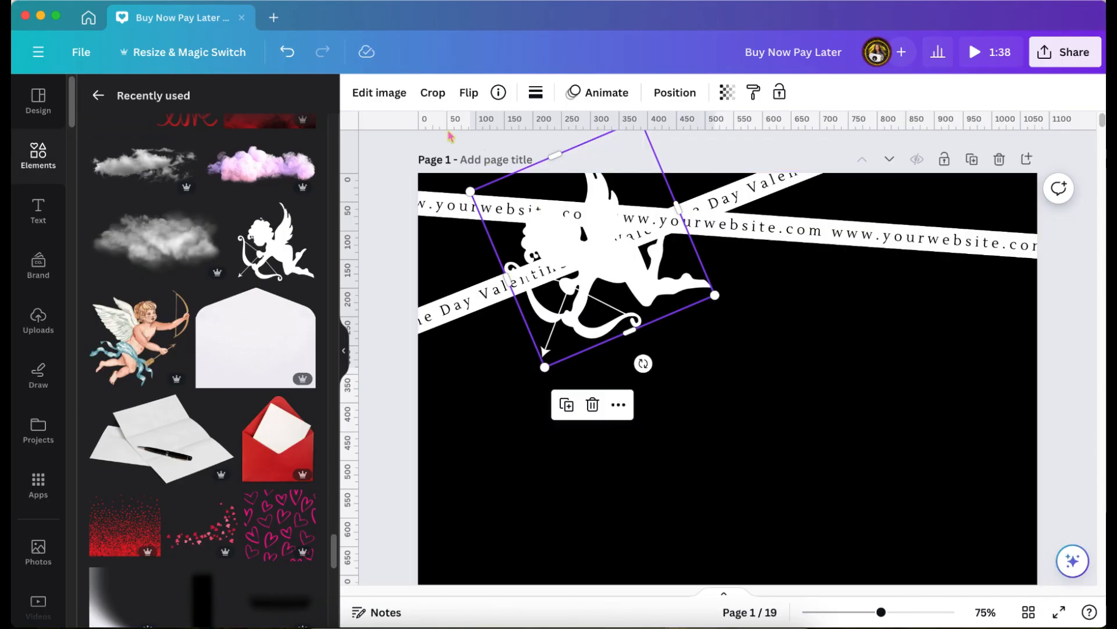
Apply the Page Lift shadow effect to the cupid.
left_click(373, 97)
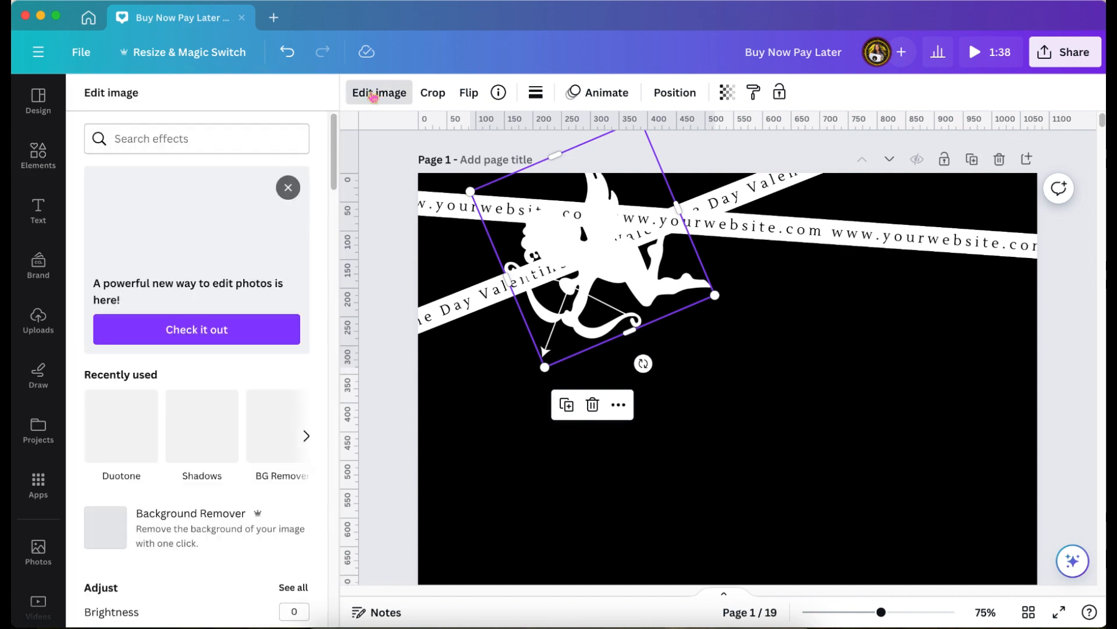
scroll(165, 422, "down", 3)
scroll(165, 422, "down", 2)
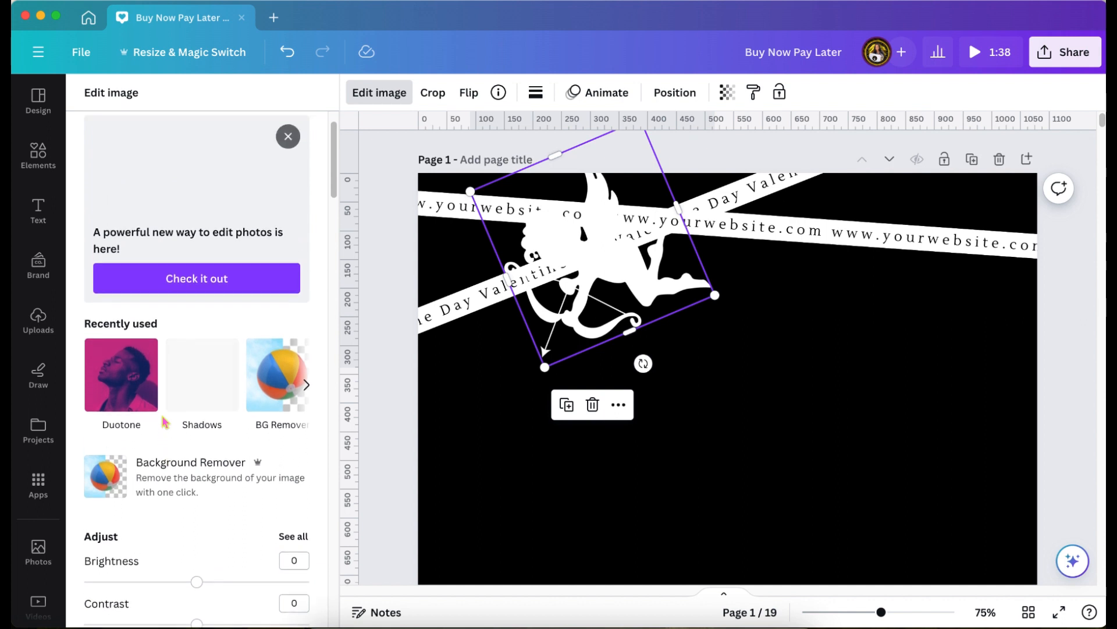
left_click(209, 384)
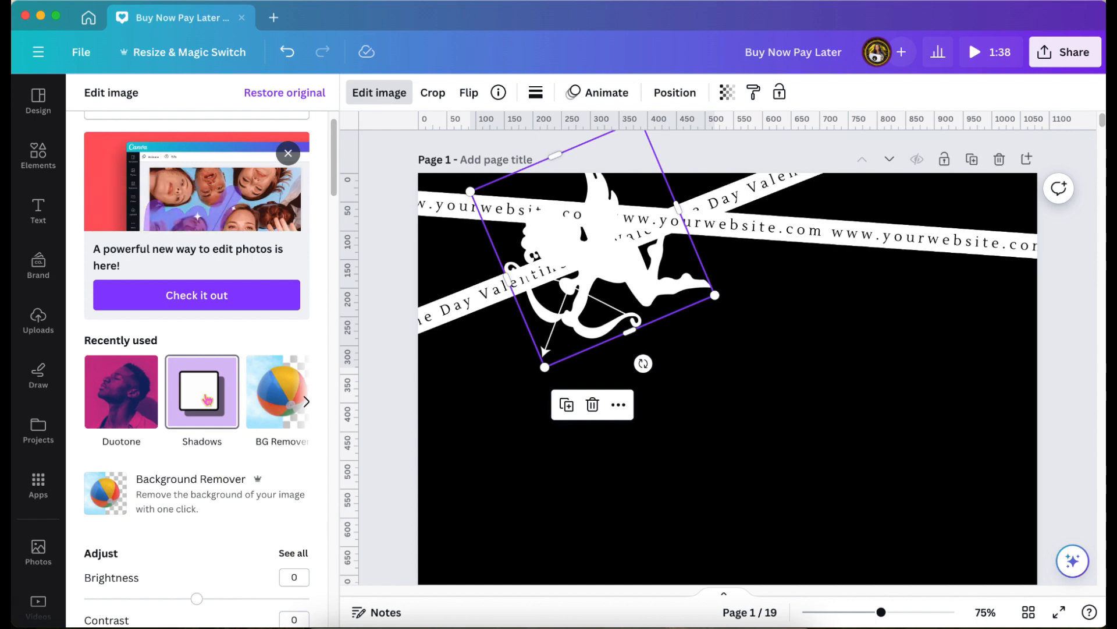
left_click(206, 399)
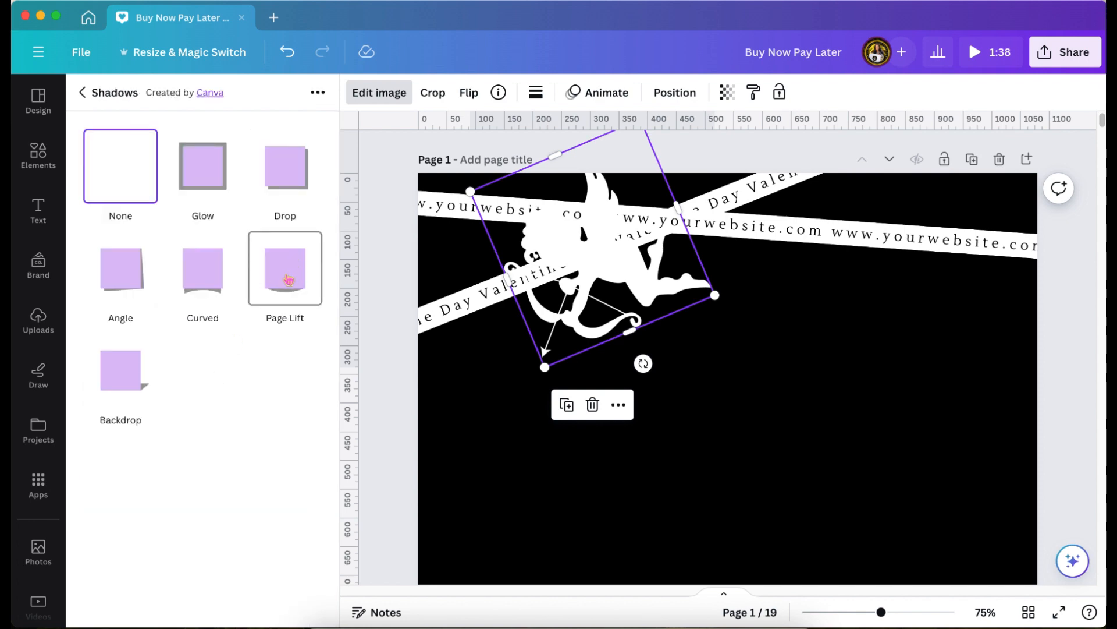
left_click(287, 279)
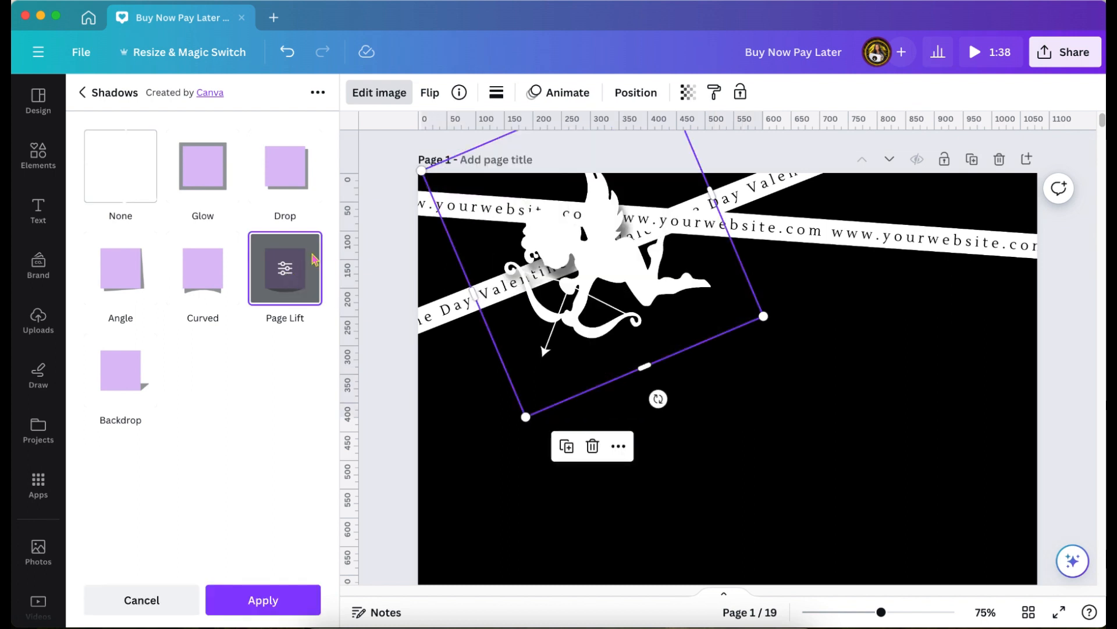
left_click(254, 608)
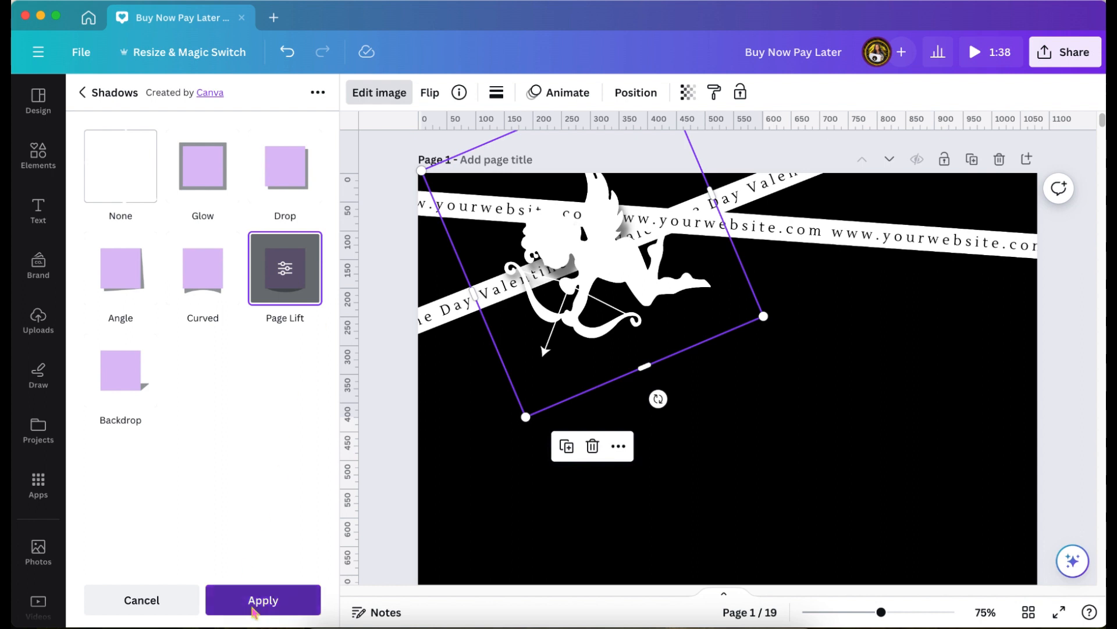
Move the cupid slightly up and to the right so it sits over the crossing of the ribbons.
left_click_drag(882, 611, 890, 612)
scroll(871, 481, "up", 2)
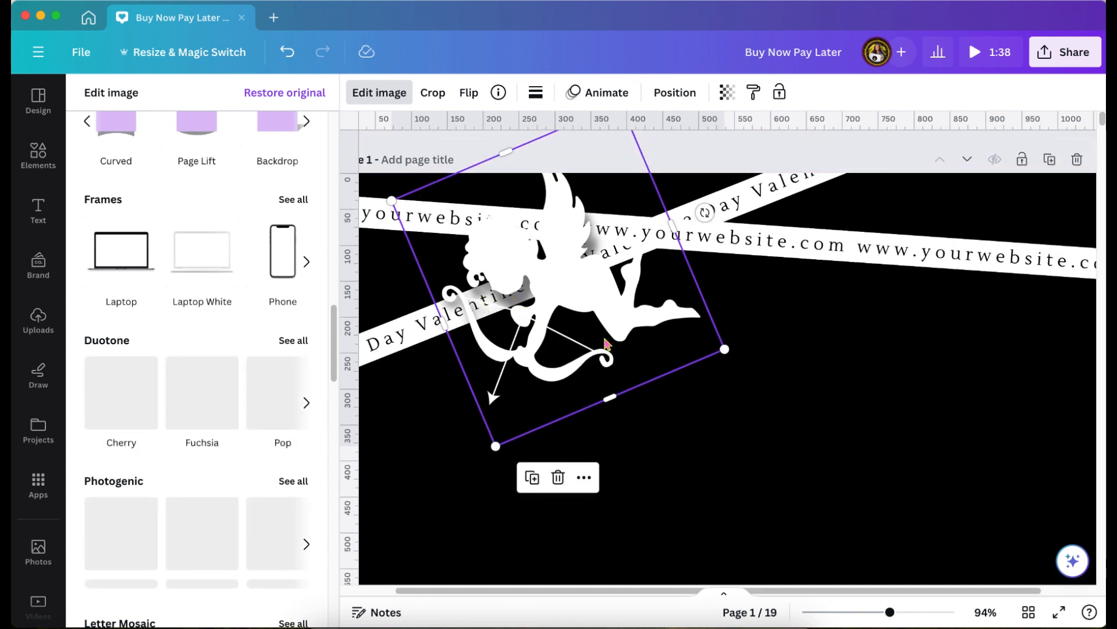
left_click_drag(610, 325, 634, 303)
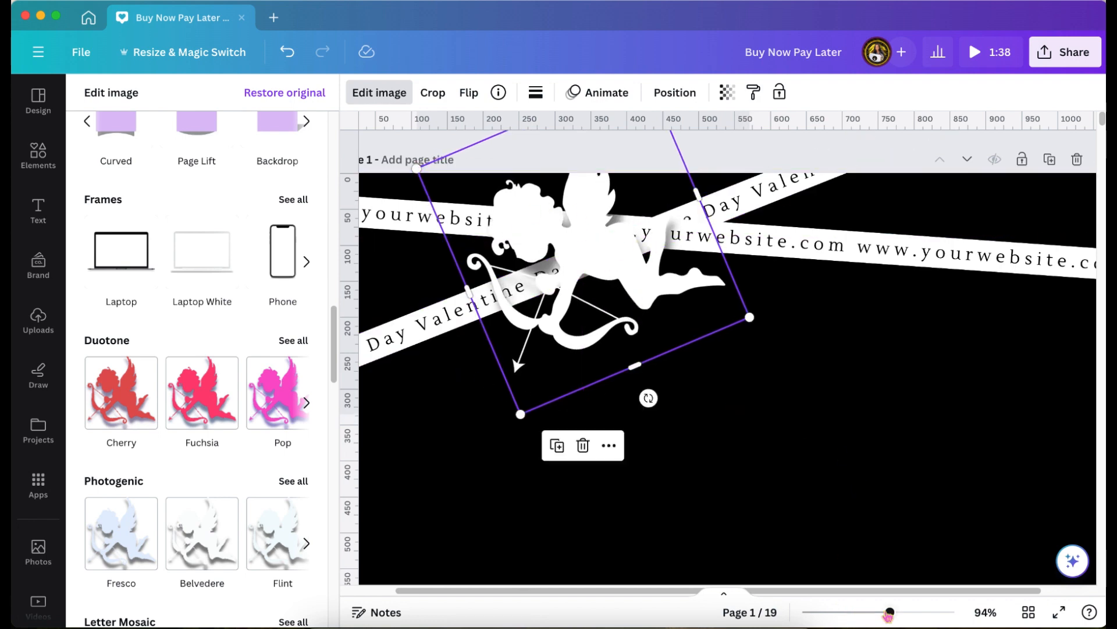
left_click_drag(890, 612, 871, 612)
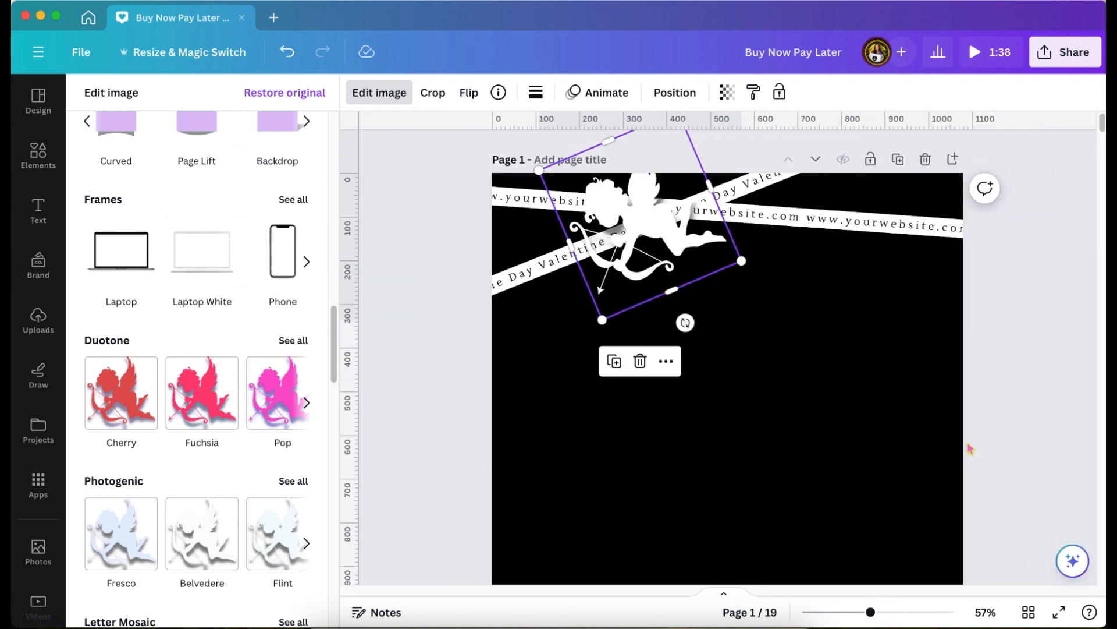
left_click(1027, 414)
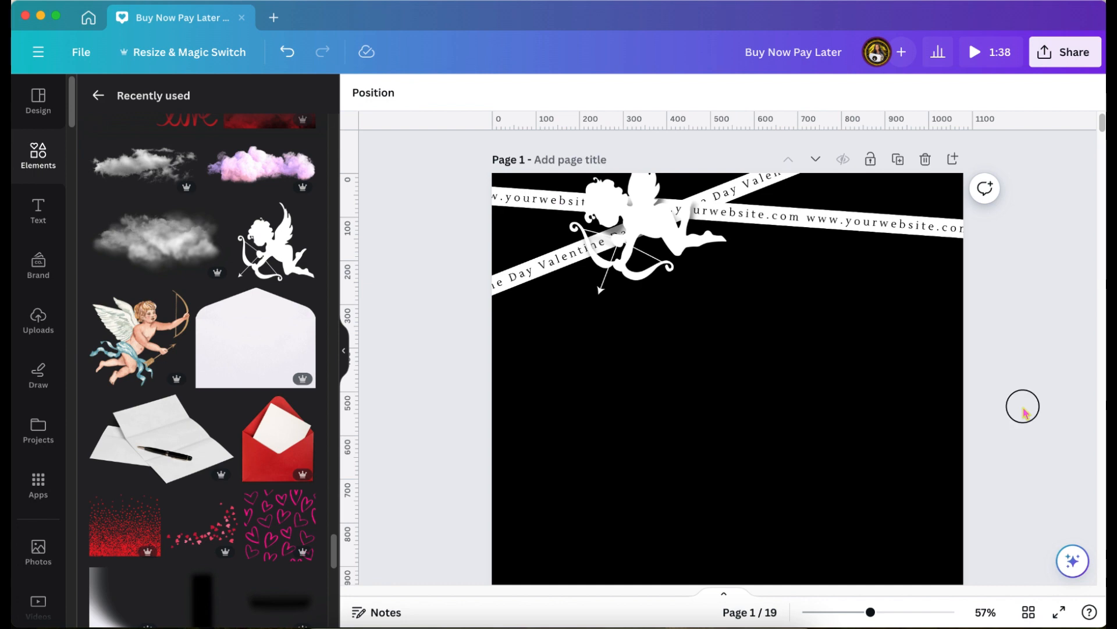
Copy the grouped STRAIGHT, BODY WAVE and CURLY price list from page 2 and paste it below the cupid on page 1.
scroll(1049, 397, "down", 3)
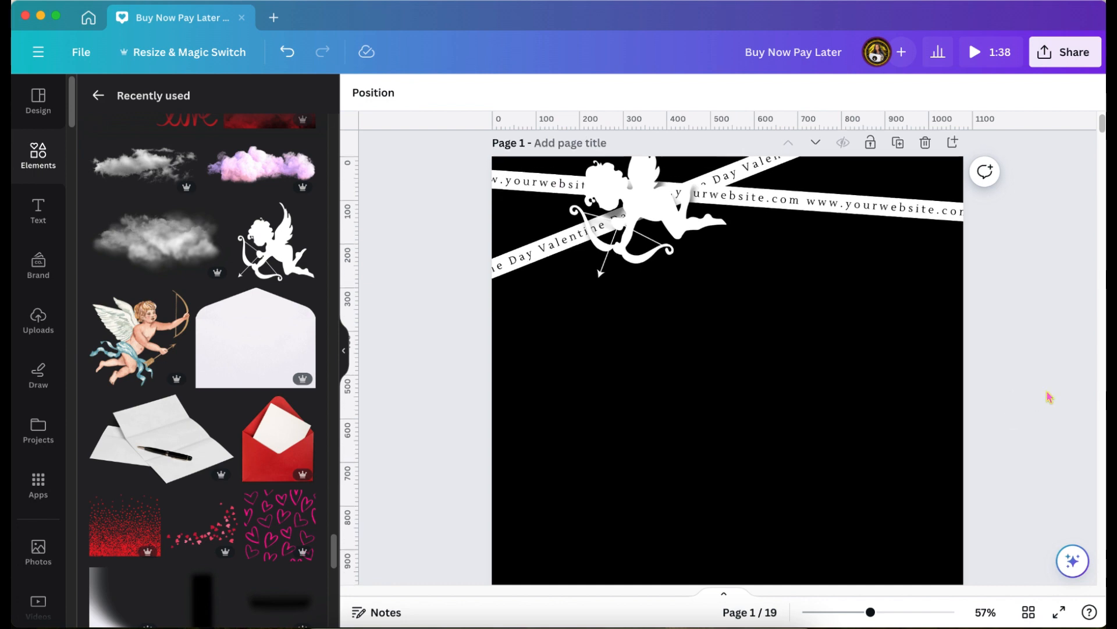
scroll(1049, 397, "down", 10)
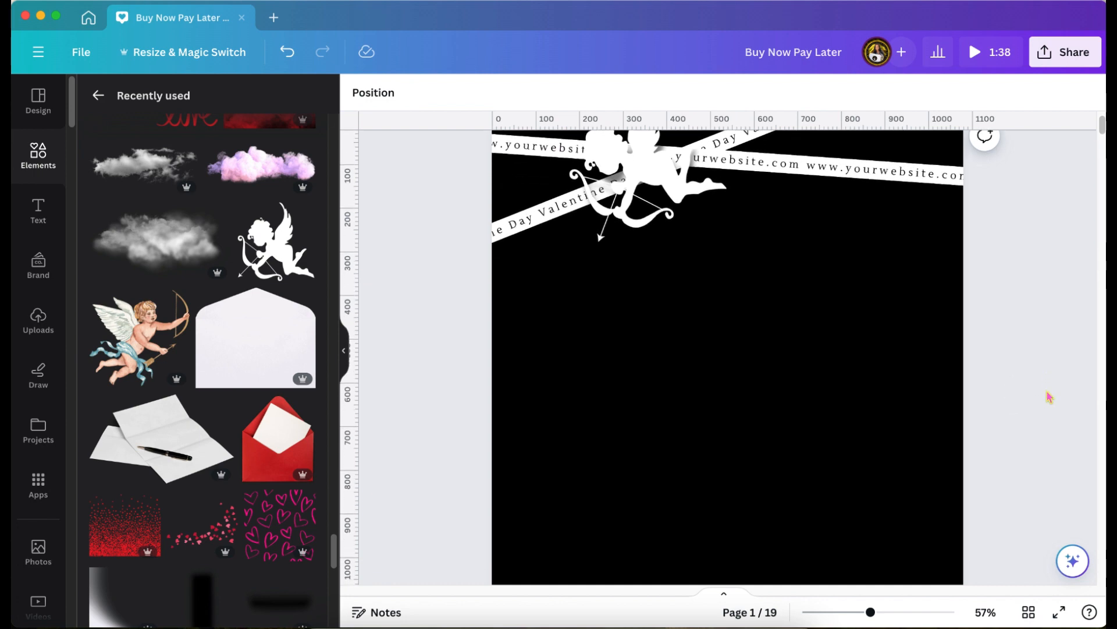
scroll(1049, 397, "down", 5)
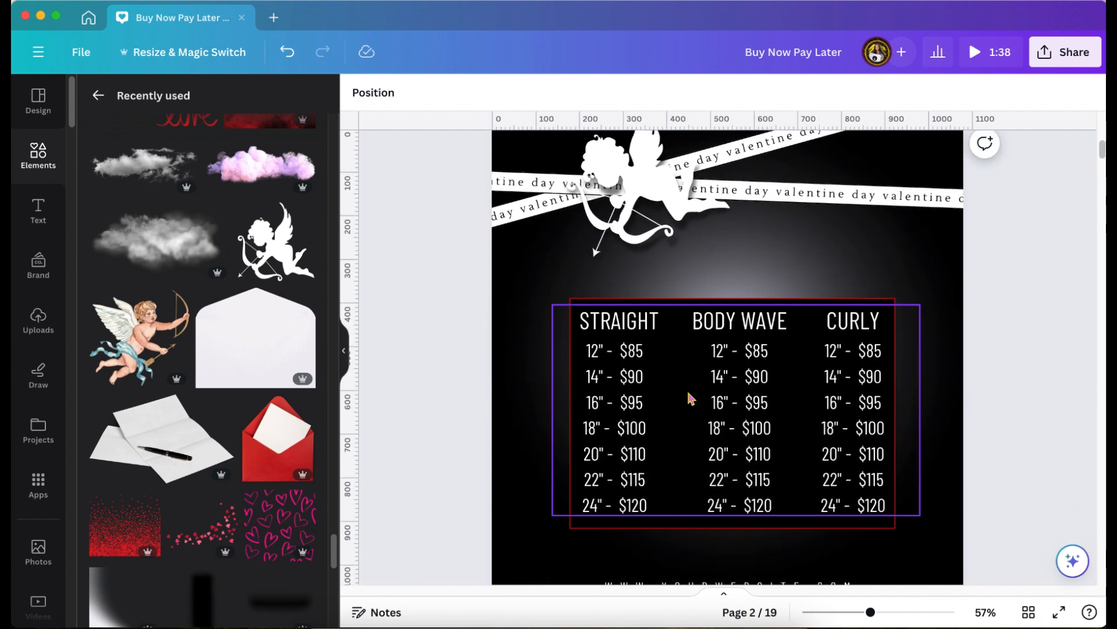
left_click(643, 359)
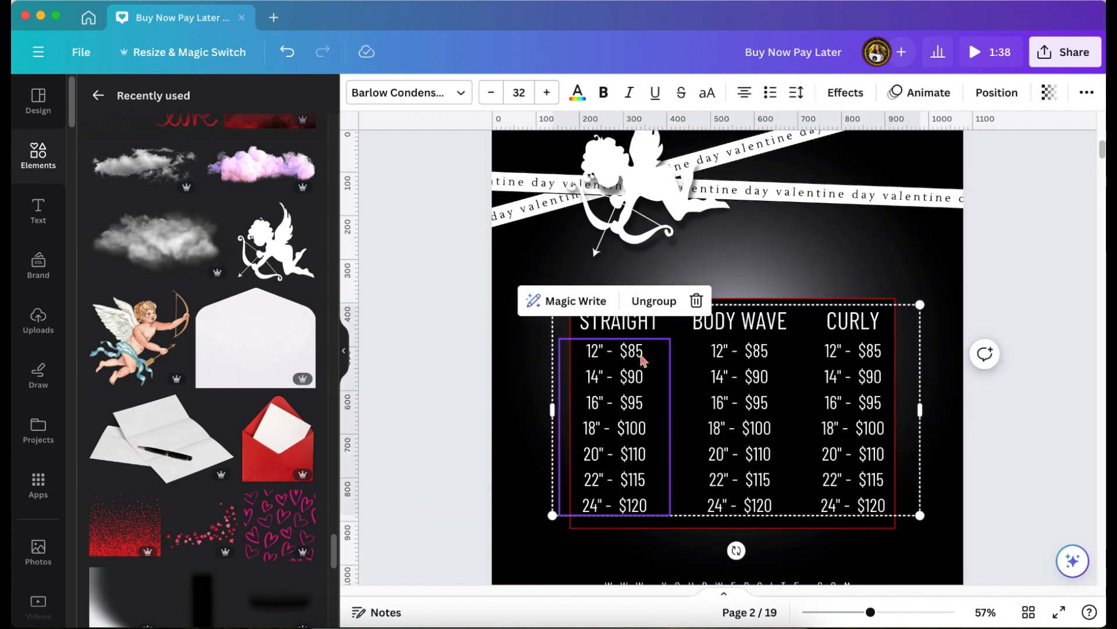
left_click(917, 303)
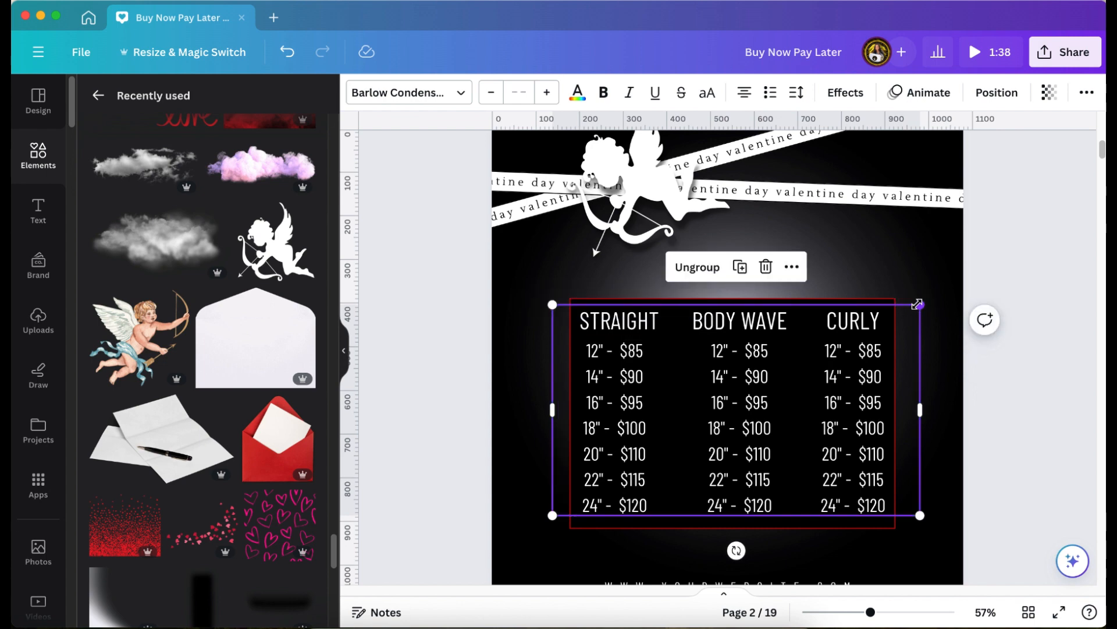
scroll(919, 307, "up", 8)
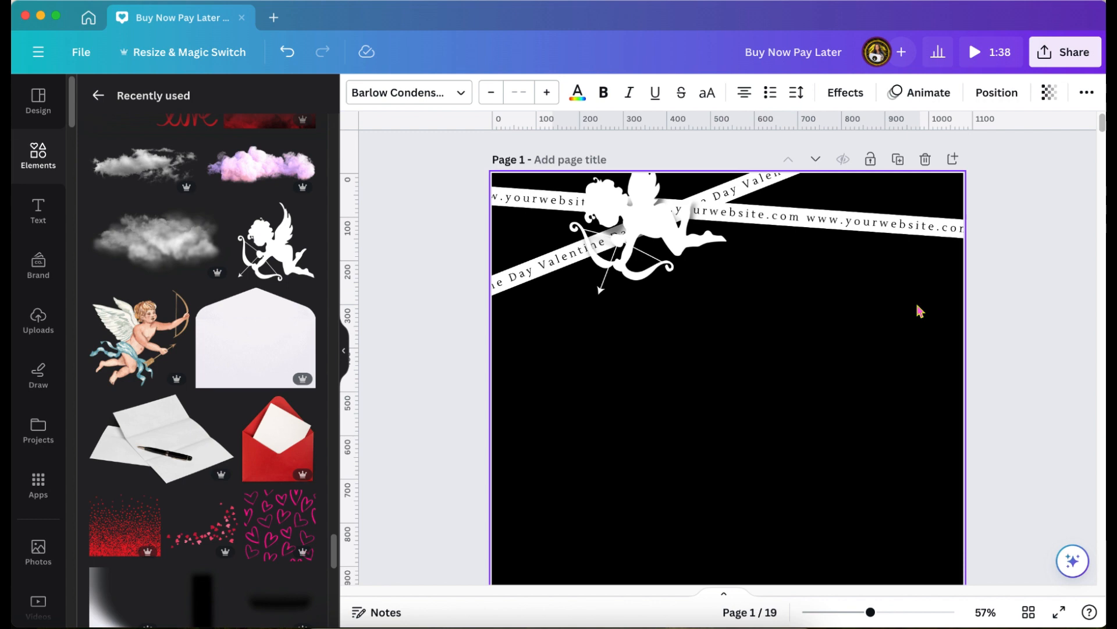
scroll(840, 392, "down", 2)
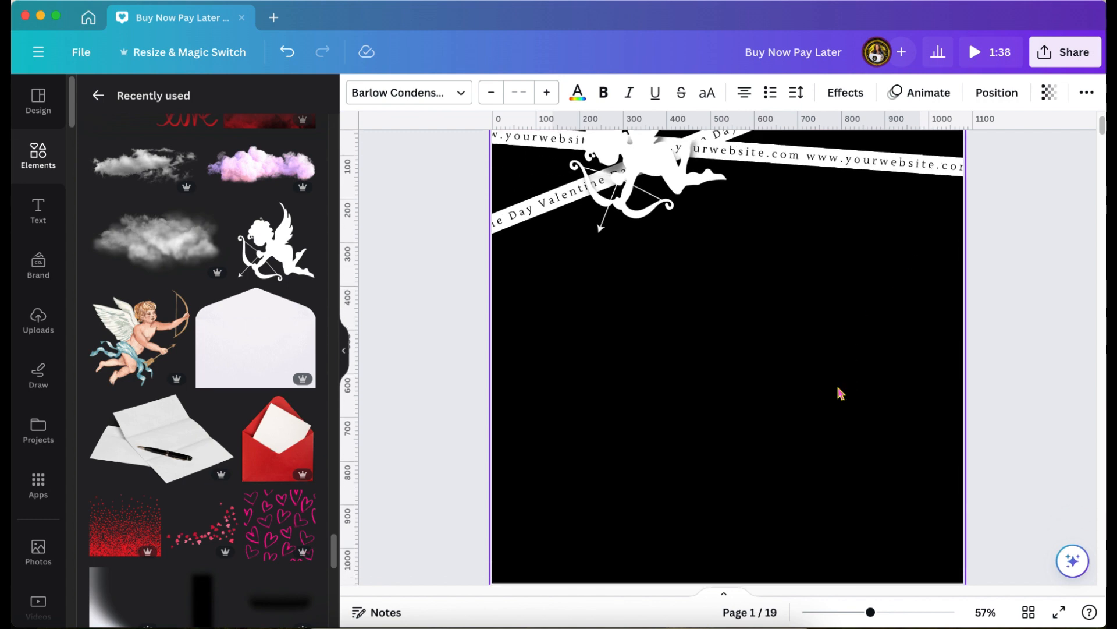
left_click(840, 393)
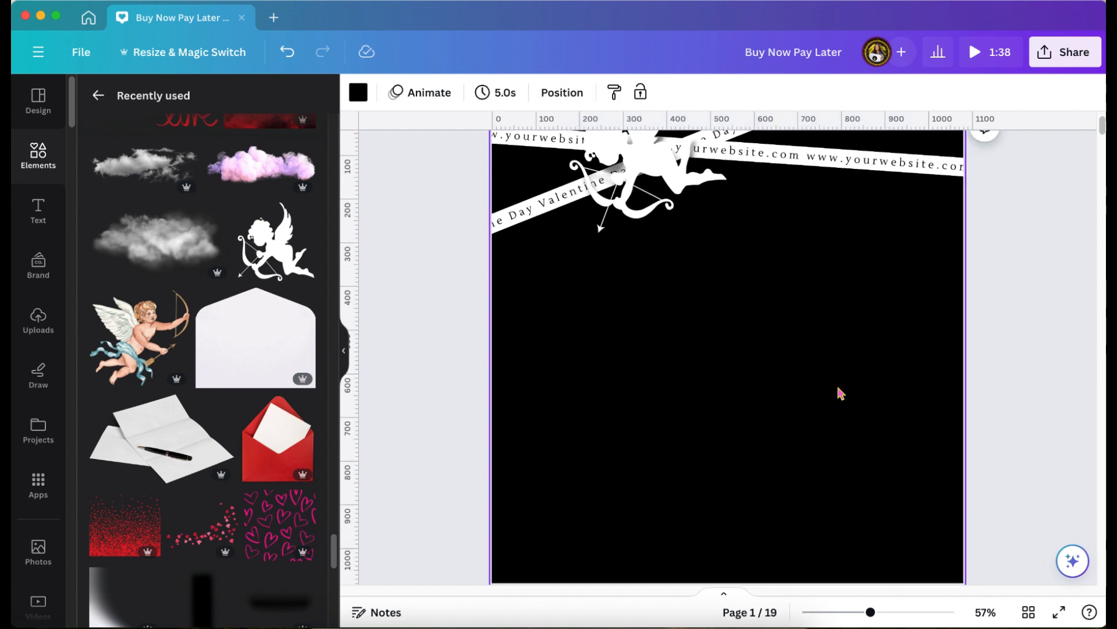
key("super+v")
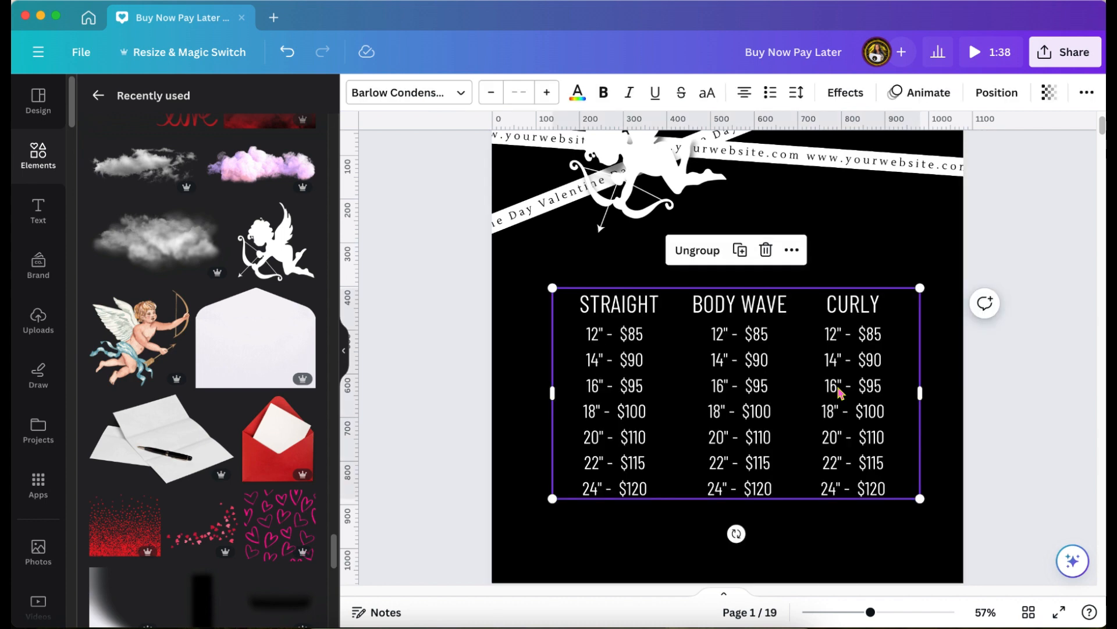
left_click(1057, 228)
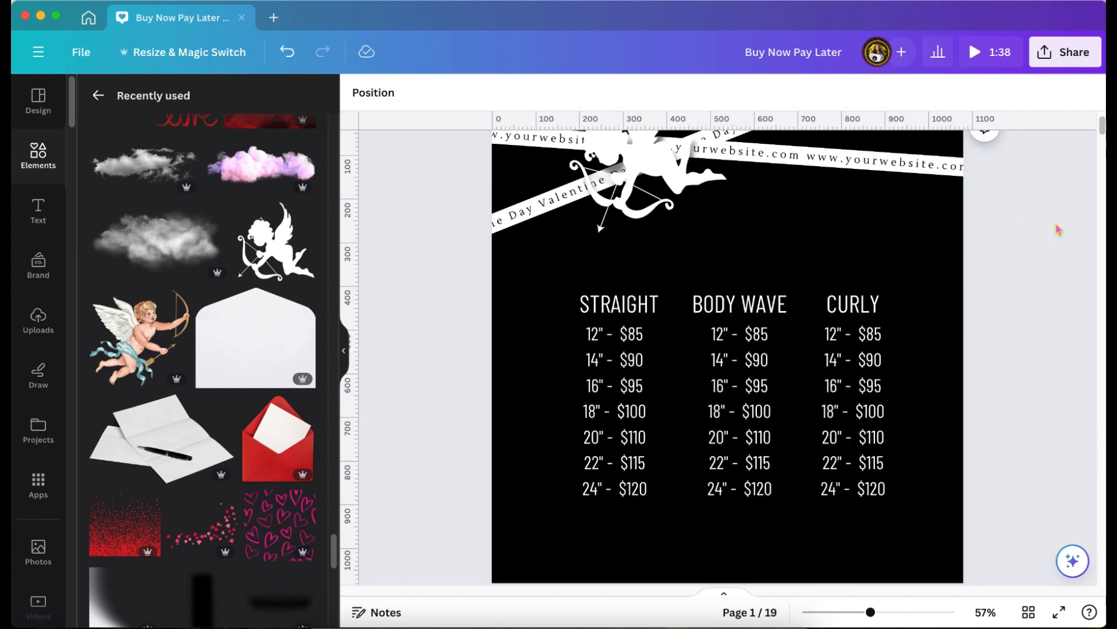
Add a gray square shape to page 1 over the price list.
scroll(1058, 229, "down", 1)
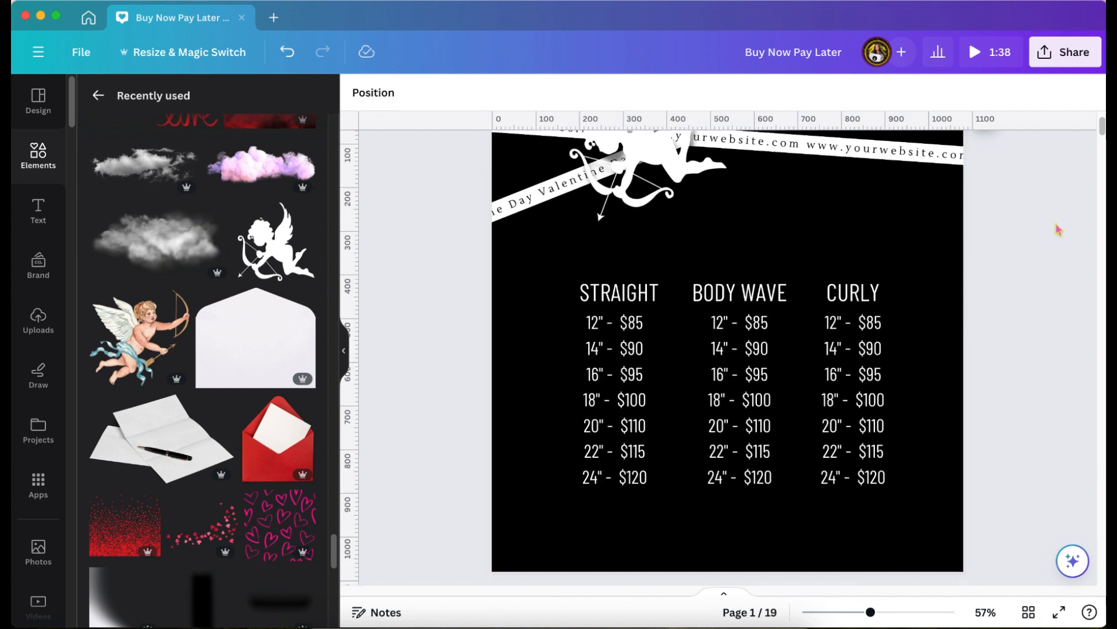
scroll(1058, 229, "down", 2)
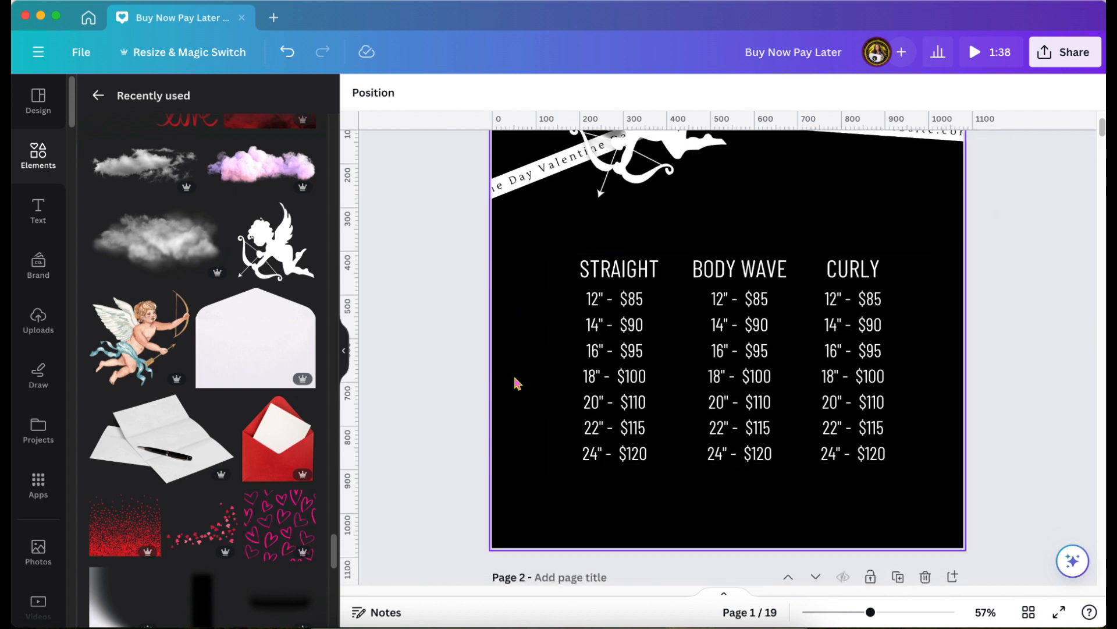
left_click(565, 233)
key("r")
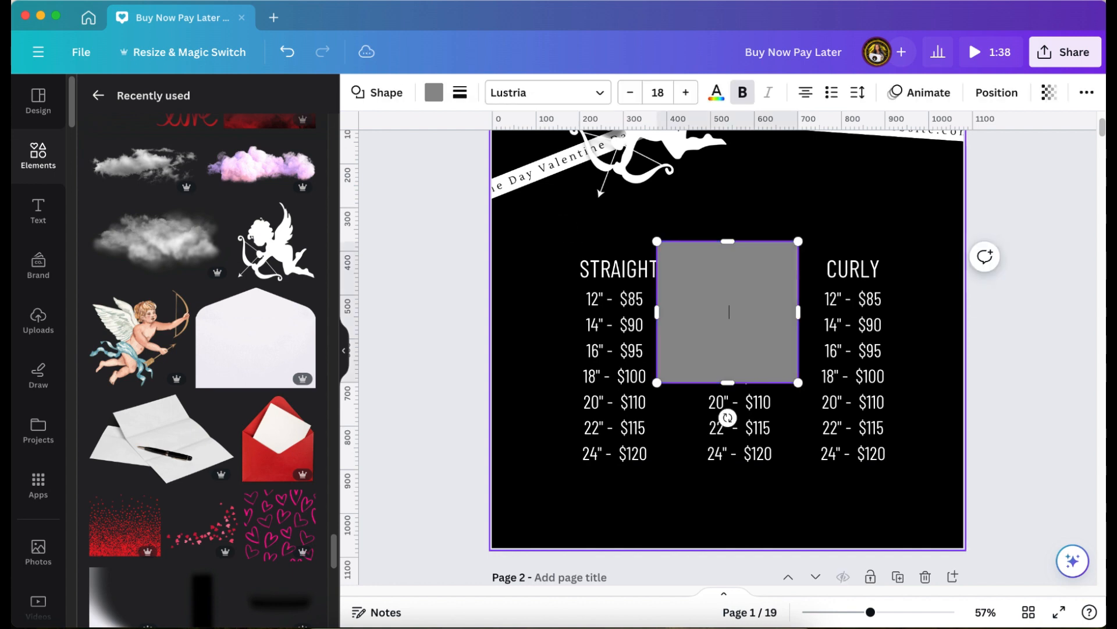
left_click(1053, 358)
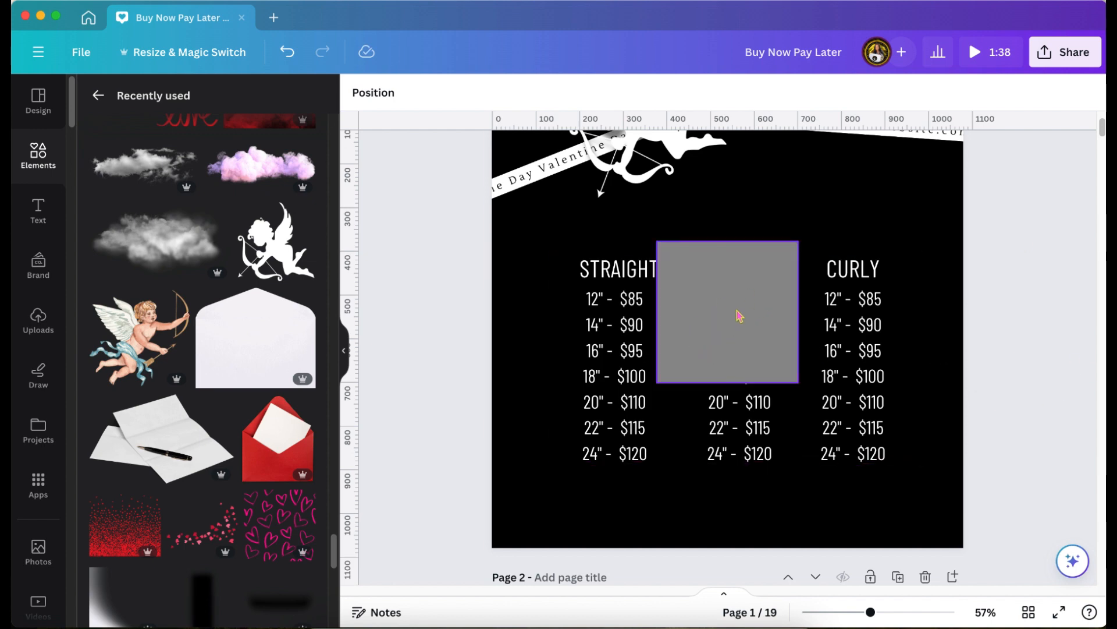
Stretch the gray square on both sides and downward to cover the whole price list, and open its transparency setting.
left_click(729, 332)
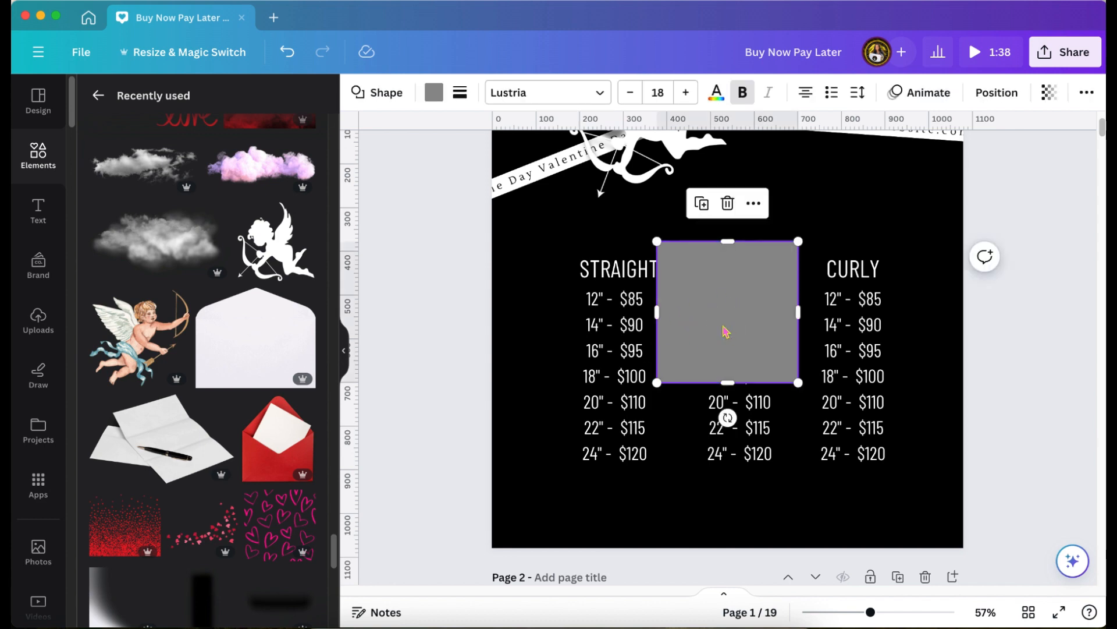
left_click_drag(656, 312, 553, 318)
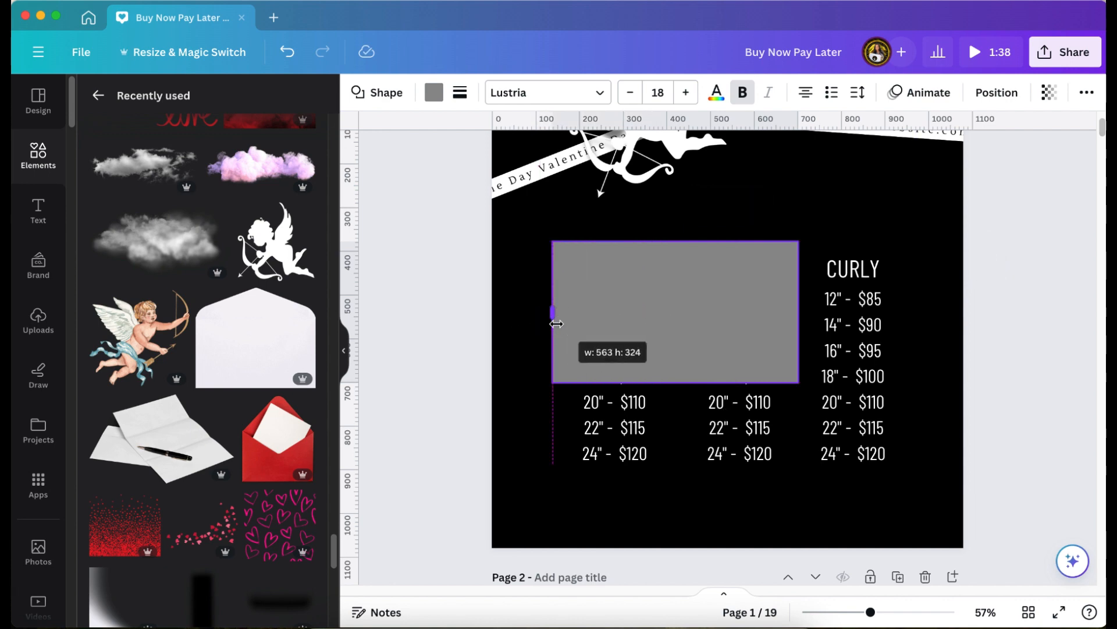
mouse_move(798, 314)
left_mouse_down()
mouse_move(920, 320)
mouse_move(803, 305)
left_mouse_up()
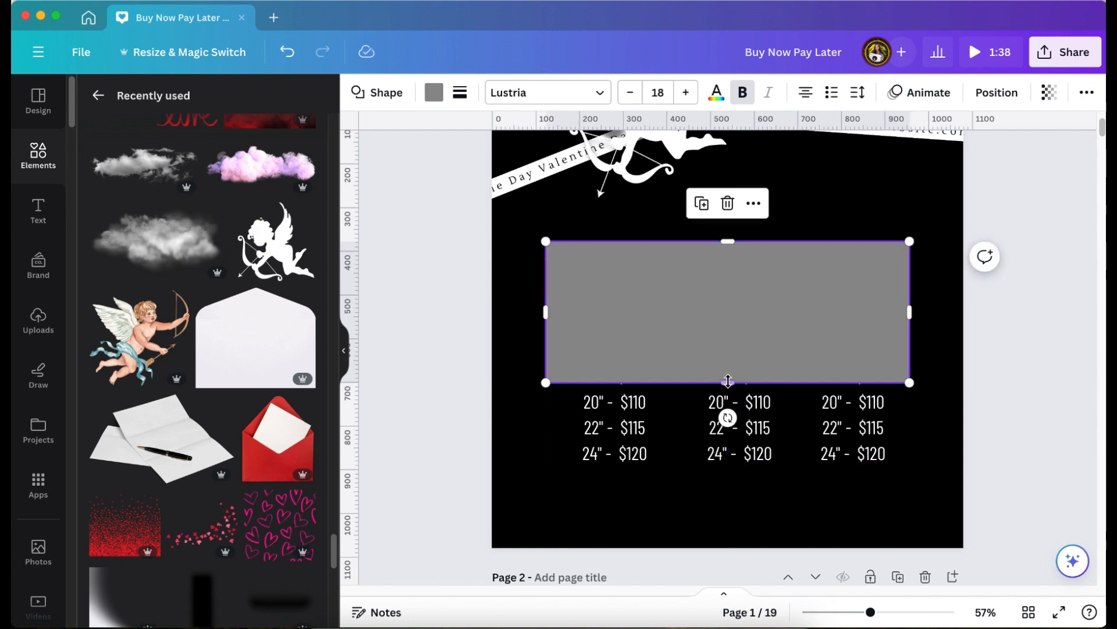
left_click_drag(729, 381, 727, 481)
left_click(1049, 92)
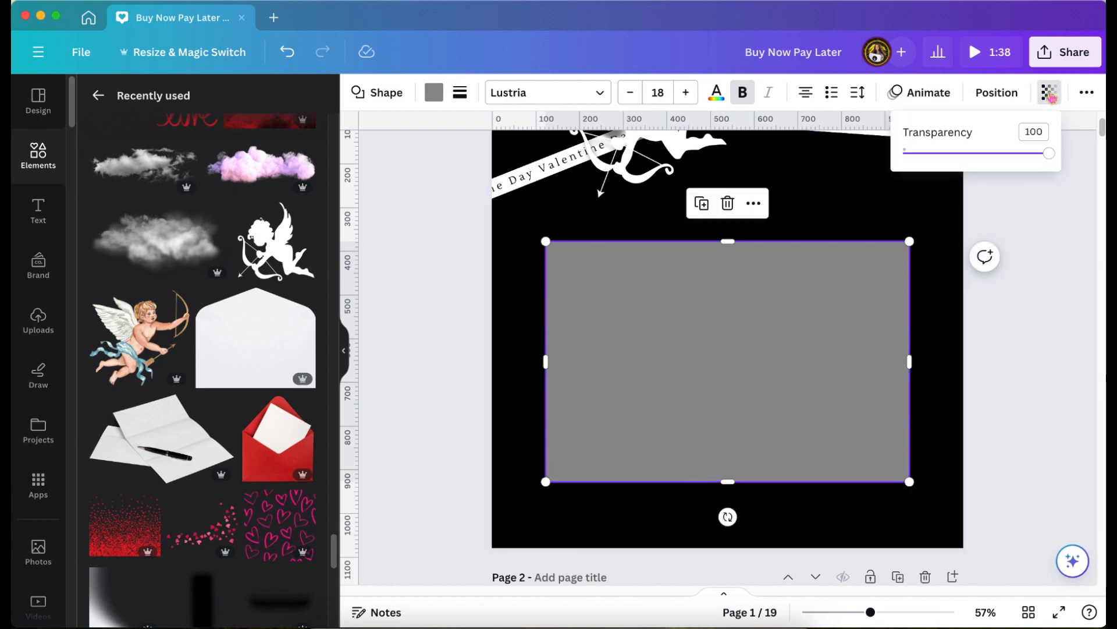
Preview the gray square at 55 transparency, restore it to 100, and send it to the back behind the price list.
left_click_drag(1048, 155, 985, 157)
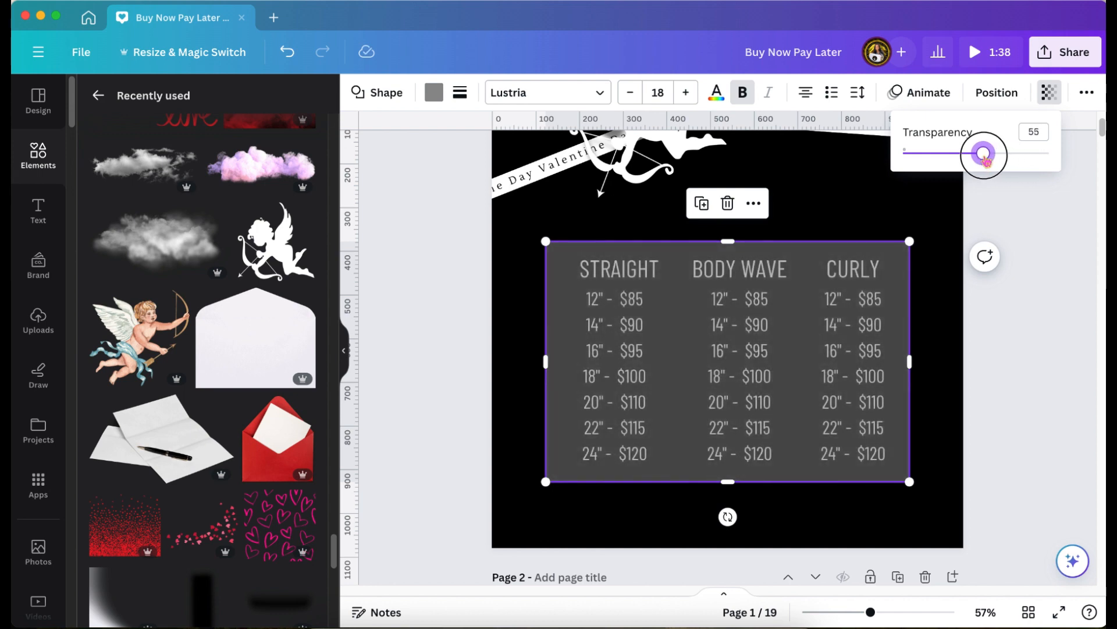
left_click_drag(983, 156, 1049, 153)
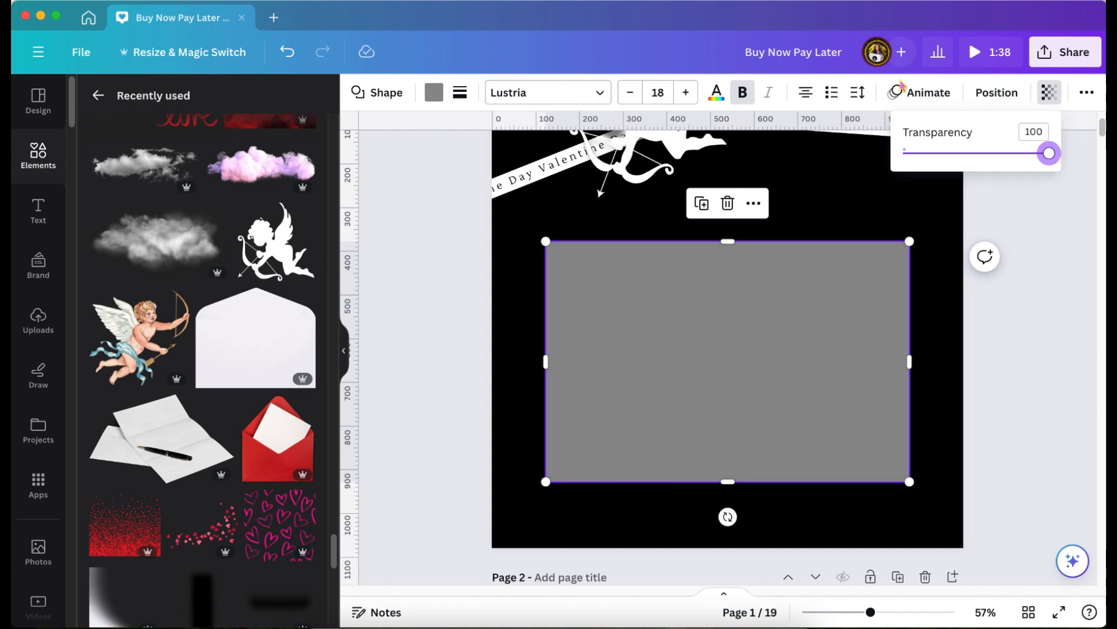
left_click(997, 92)
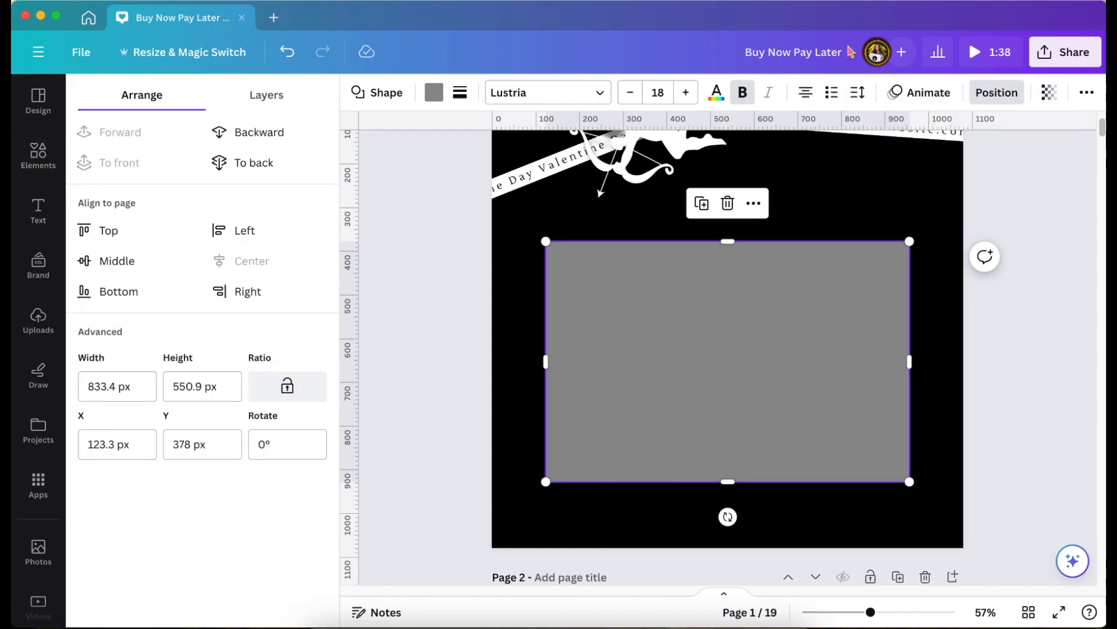
left_click(256, 171)
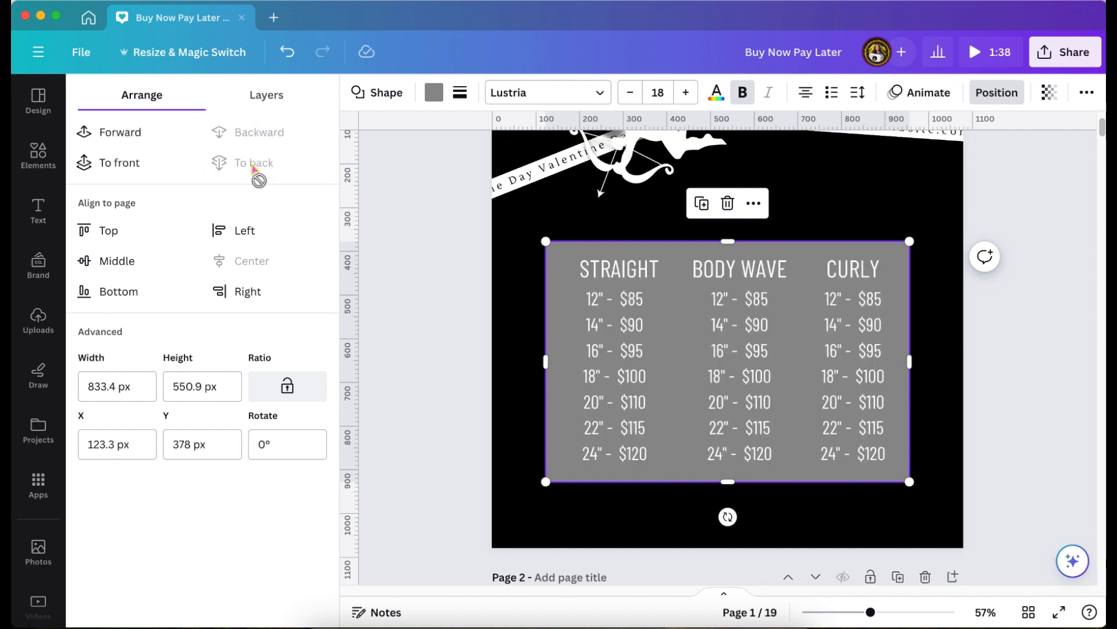
left_click(470, 247)
scroll(473, 251, "up", 2)
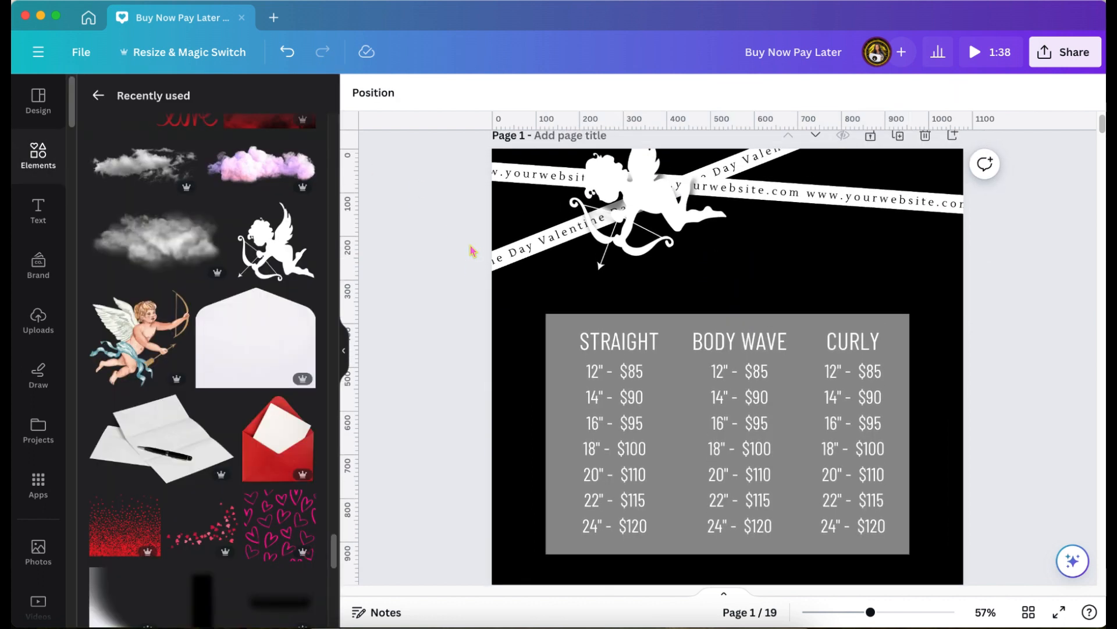
Recolor the gray panel behind the price list bright pink #f541a6.
left_click(558, 276)
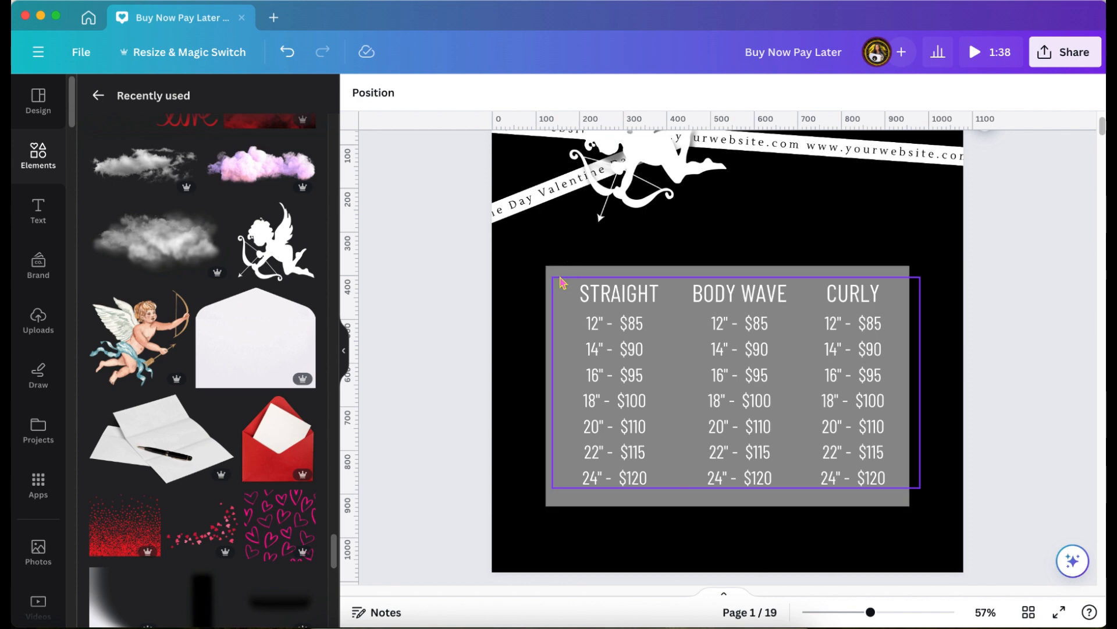
left_click(553, 269)
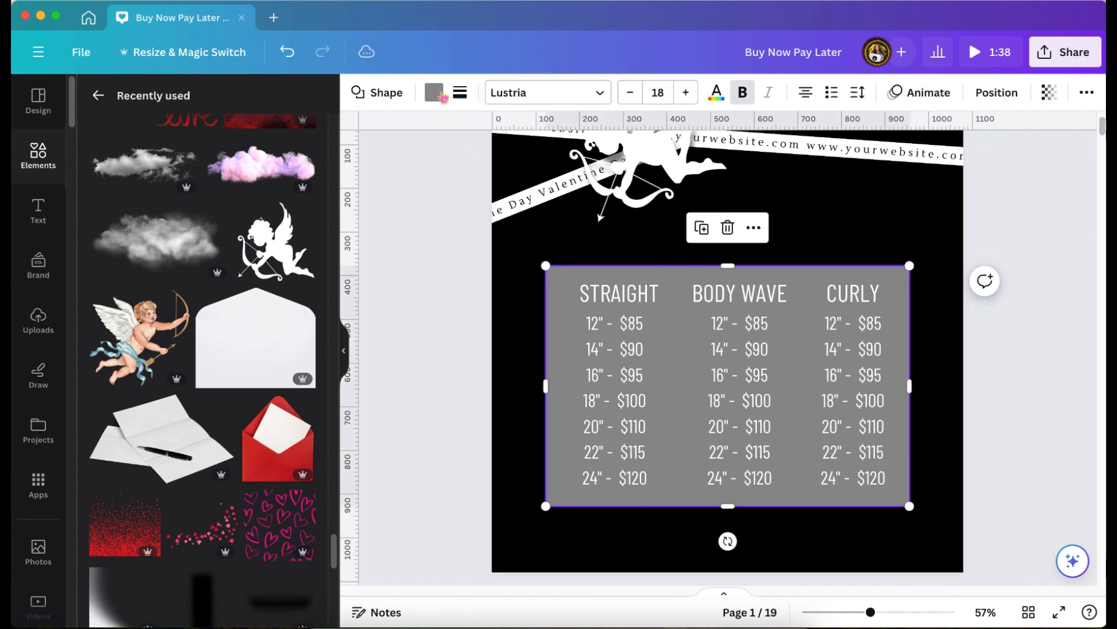
left_click(441, 95)
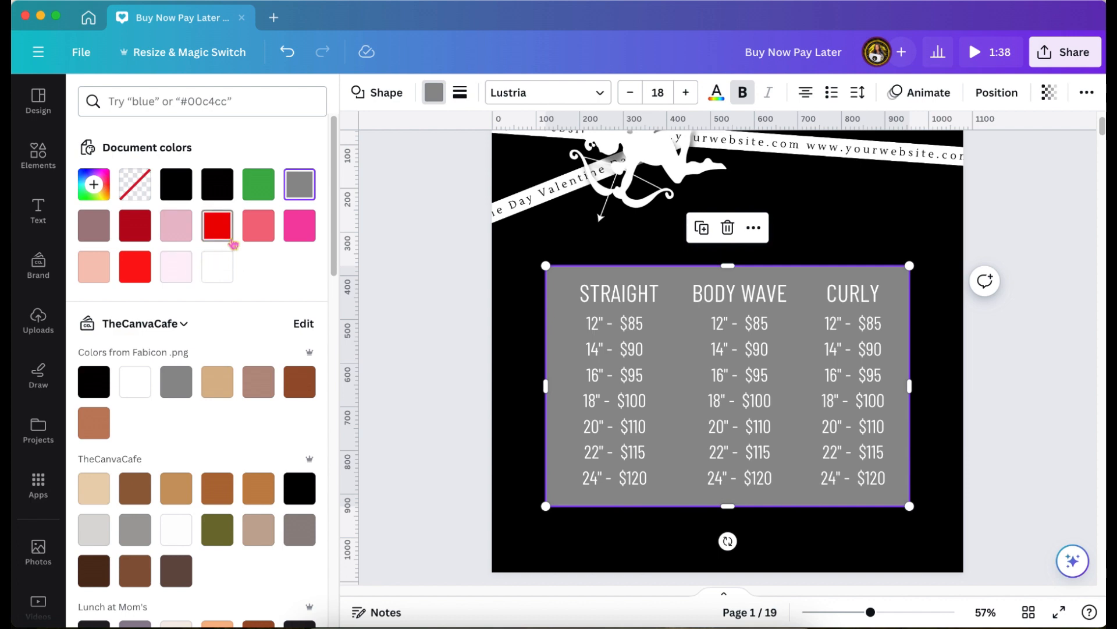
left_click(298, 228)
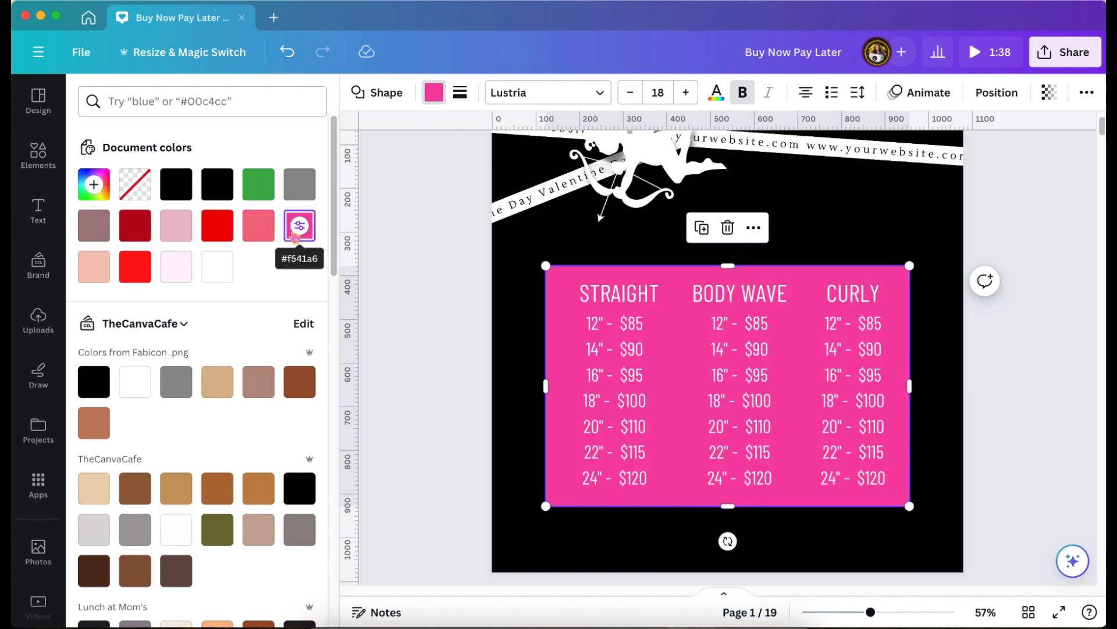
scroll(475, 293, "up", 2)
scroll(474, 294, "down", 1)
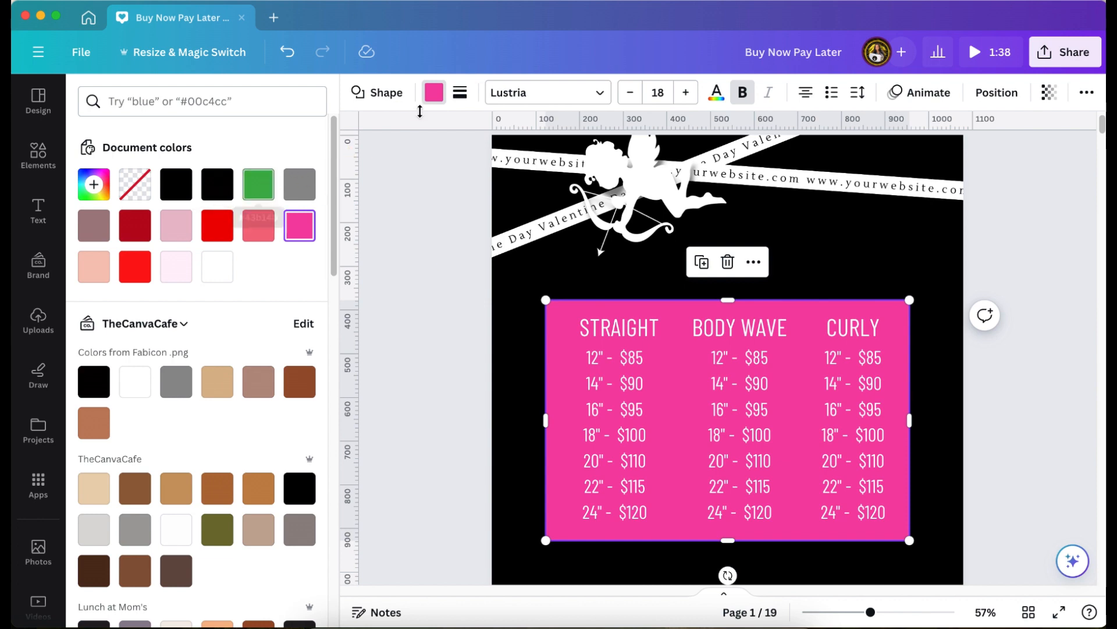
Try a pink-to-purple gradient as the fill of the price-list panel.
left_click(432, 93)
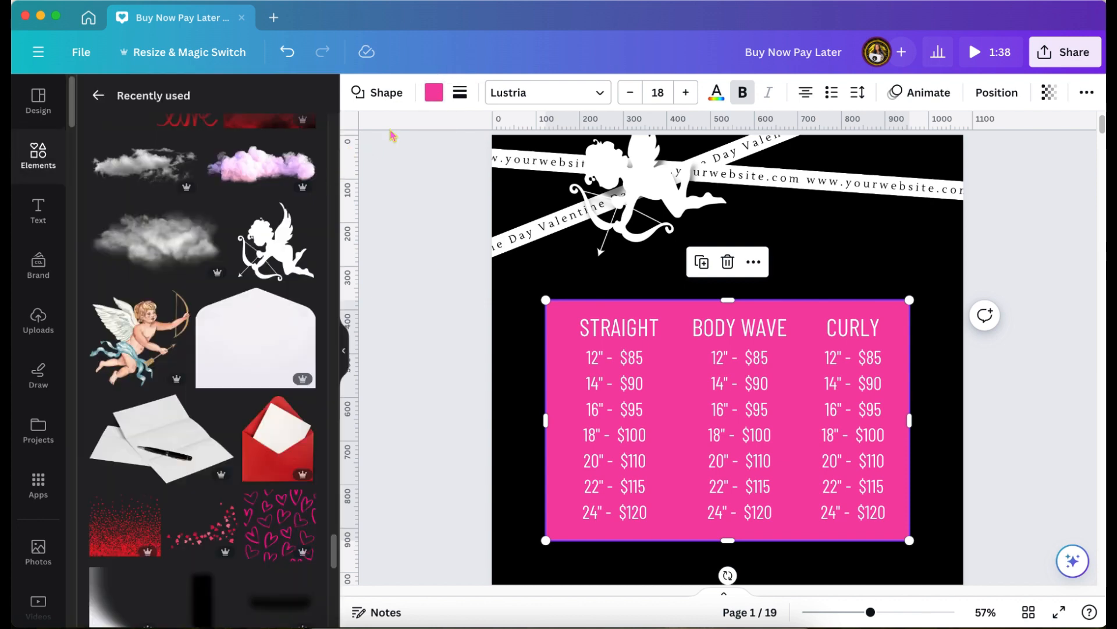
left_click(435, 94)
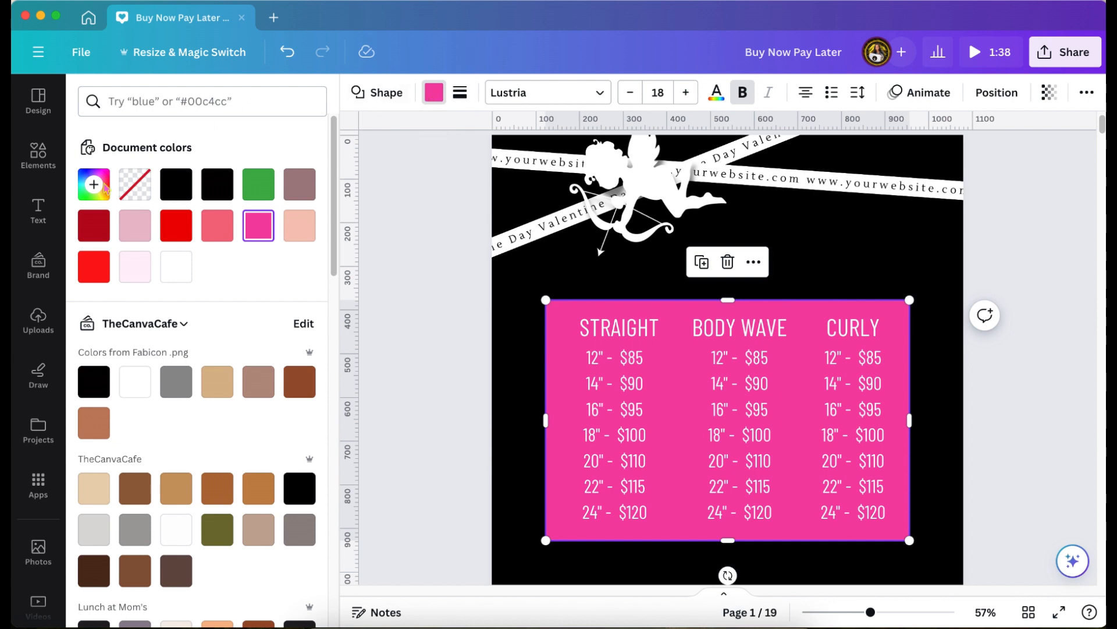
left_click(93, 185)
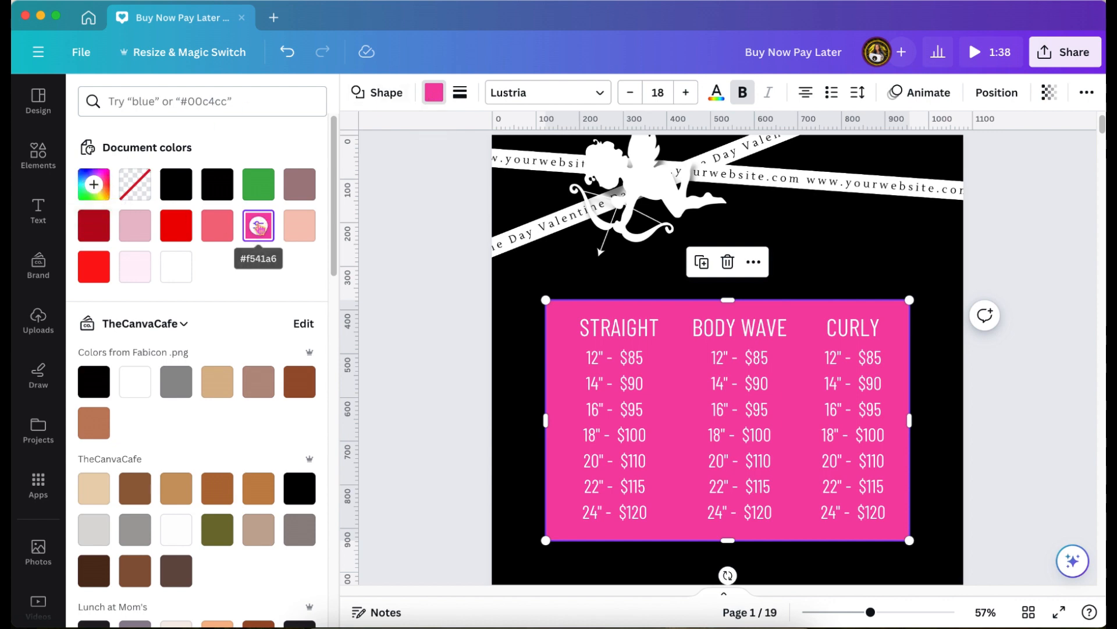
left_click(256, 228)
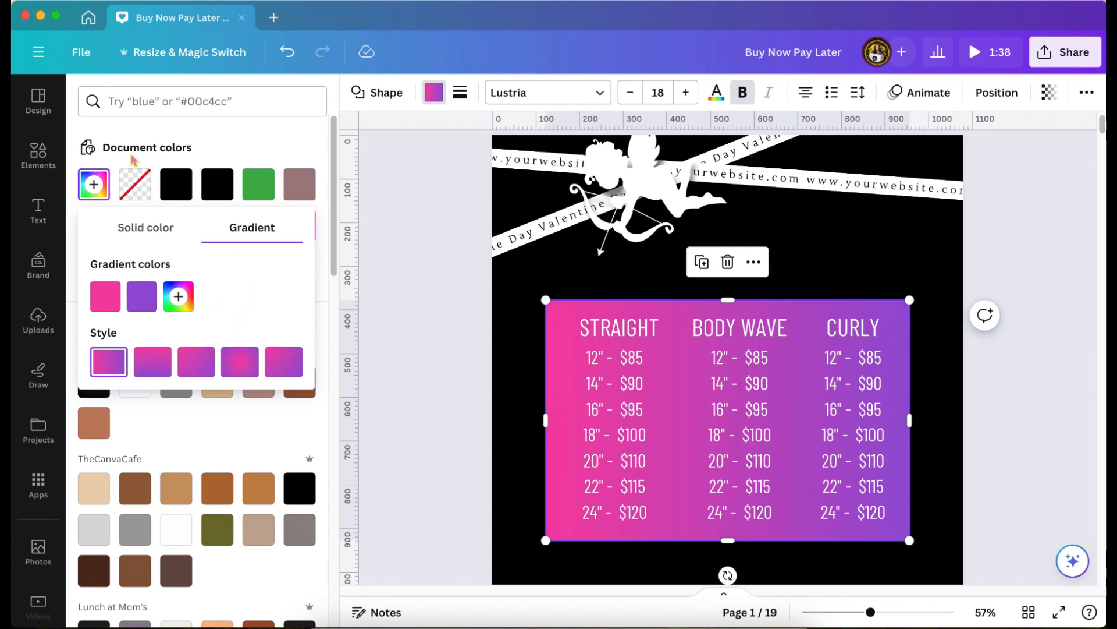
Fill the price-list panel with black and give it a solid border with a weight of 2.
left_click(170, 193)
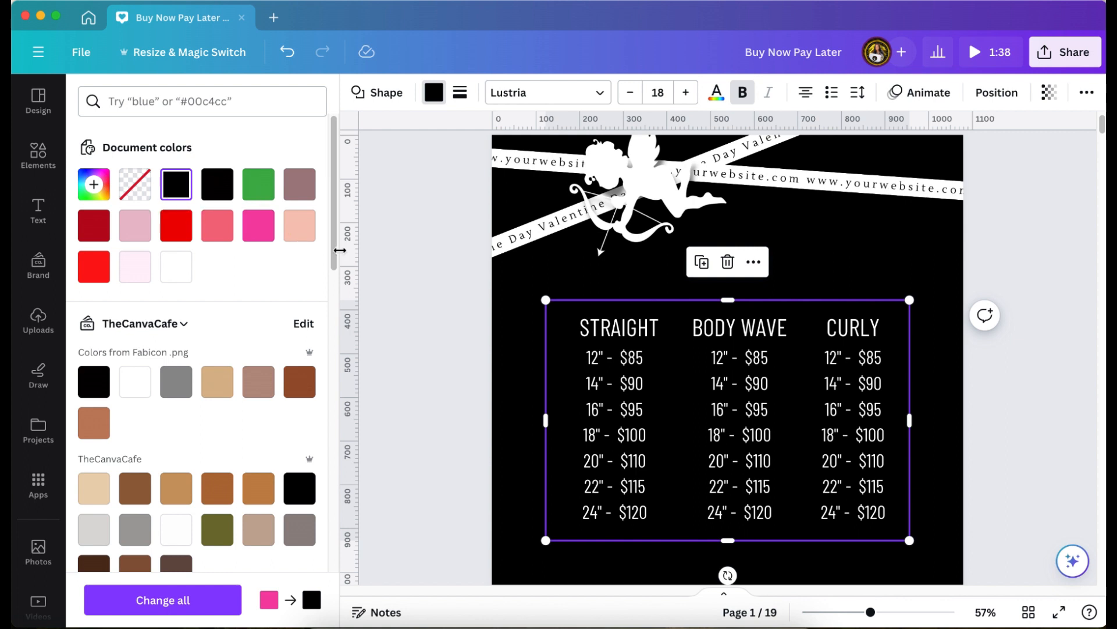
left_click(462, 97)
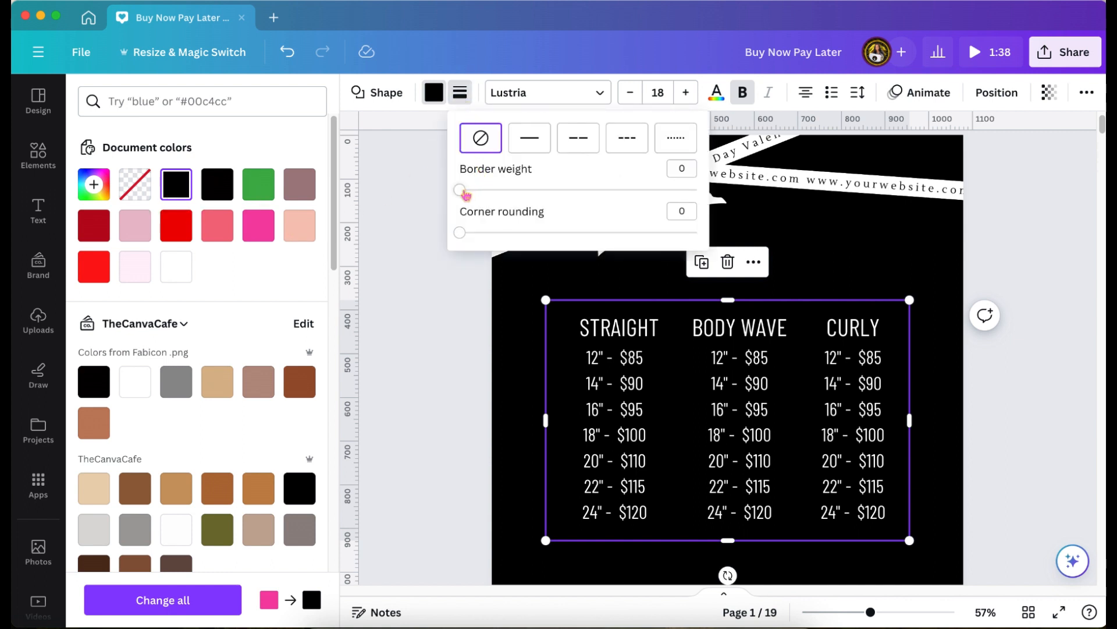
left_click(465, 191)
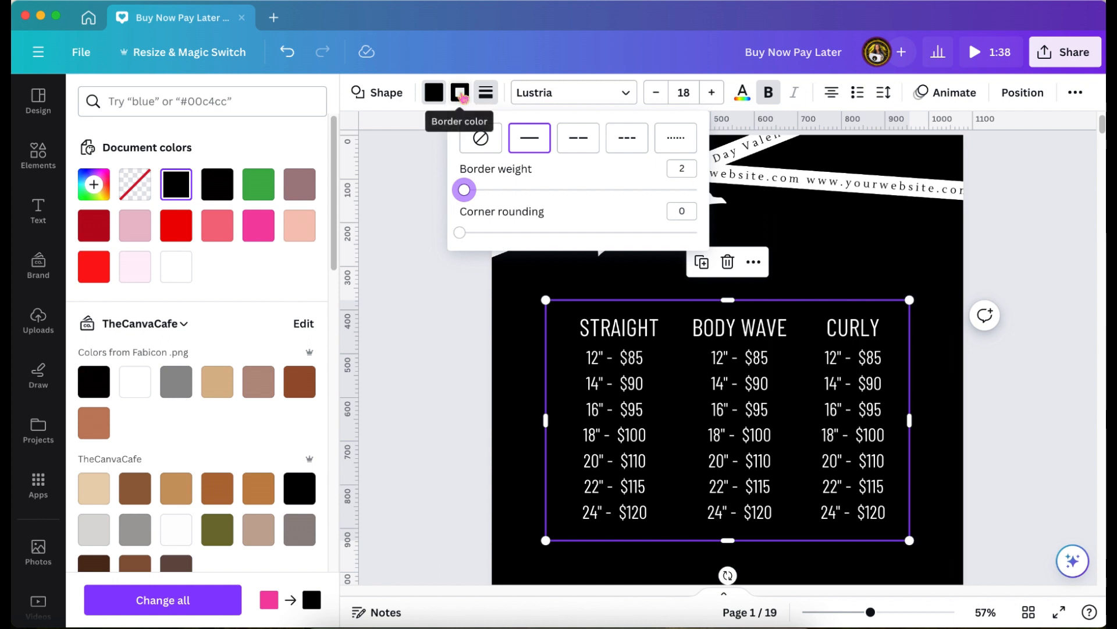
Set the border color of the price-list panel to red #ff1616 and deselect it.
left_click(460, 93)
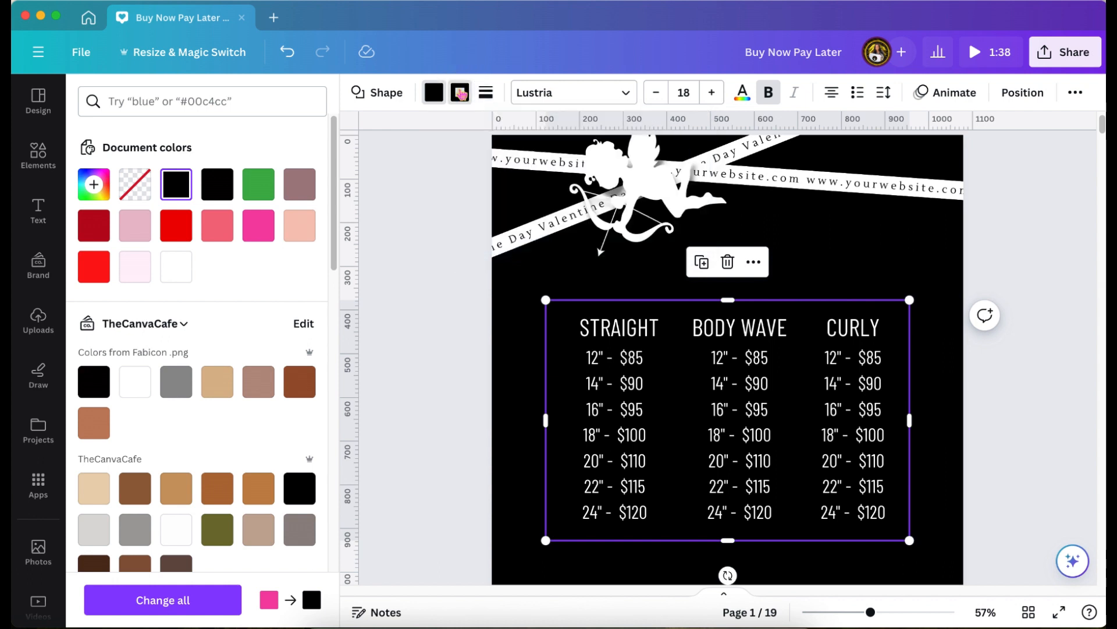
left_click(461, 93)
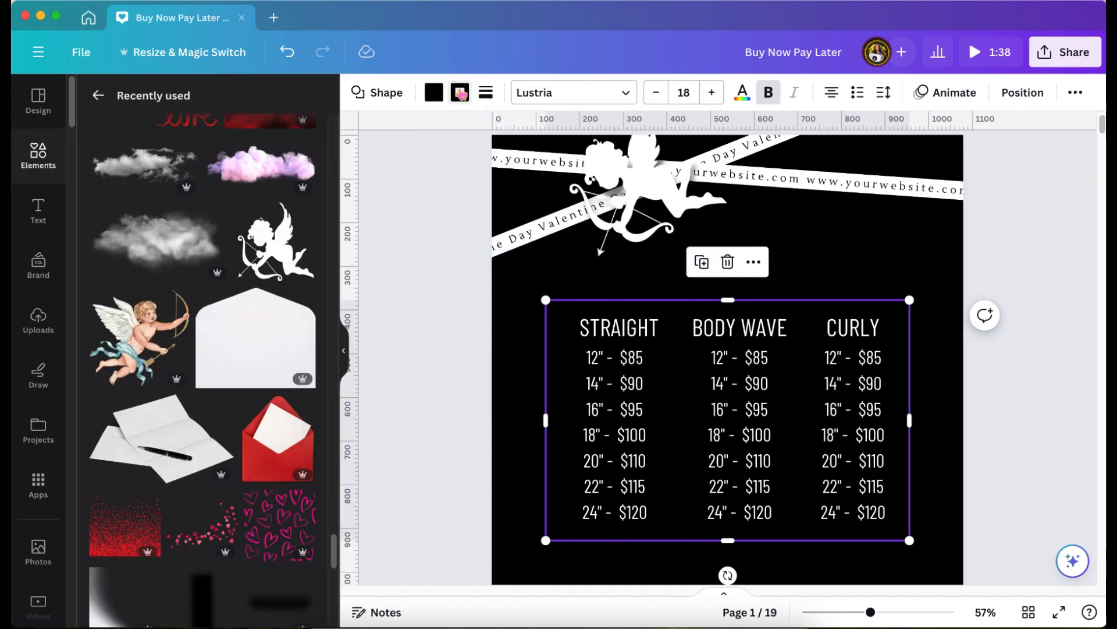
left_click(460, 93)
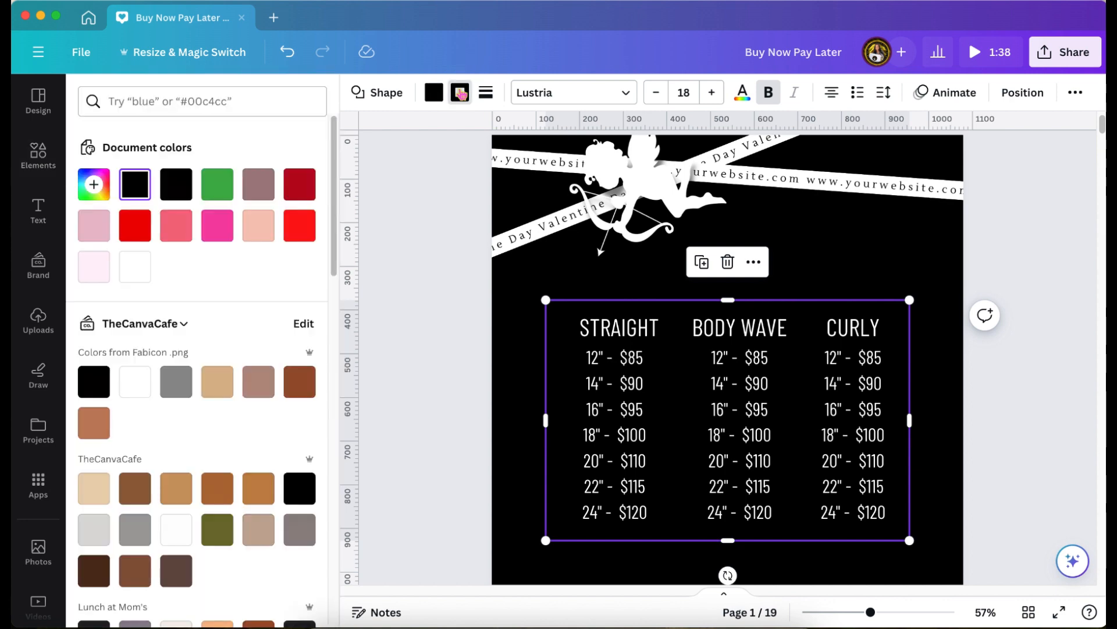
left_click(302, 231)
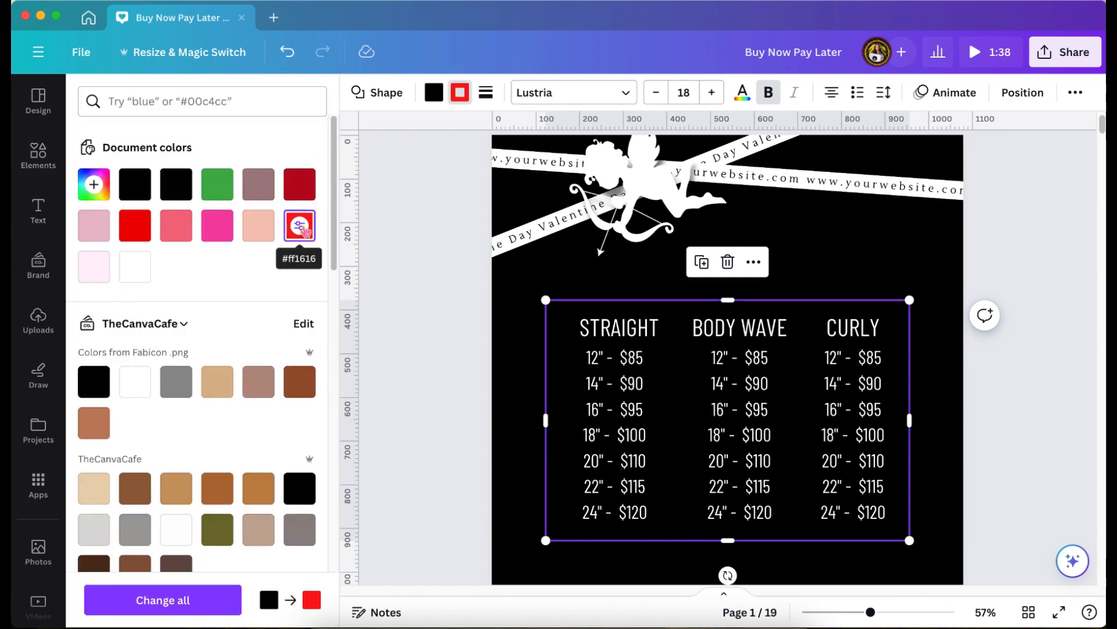
left_click(400, 251)
left_click(400, 251)
scroll(399, 251, "down", 2)
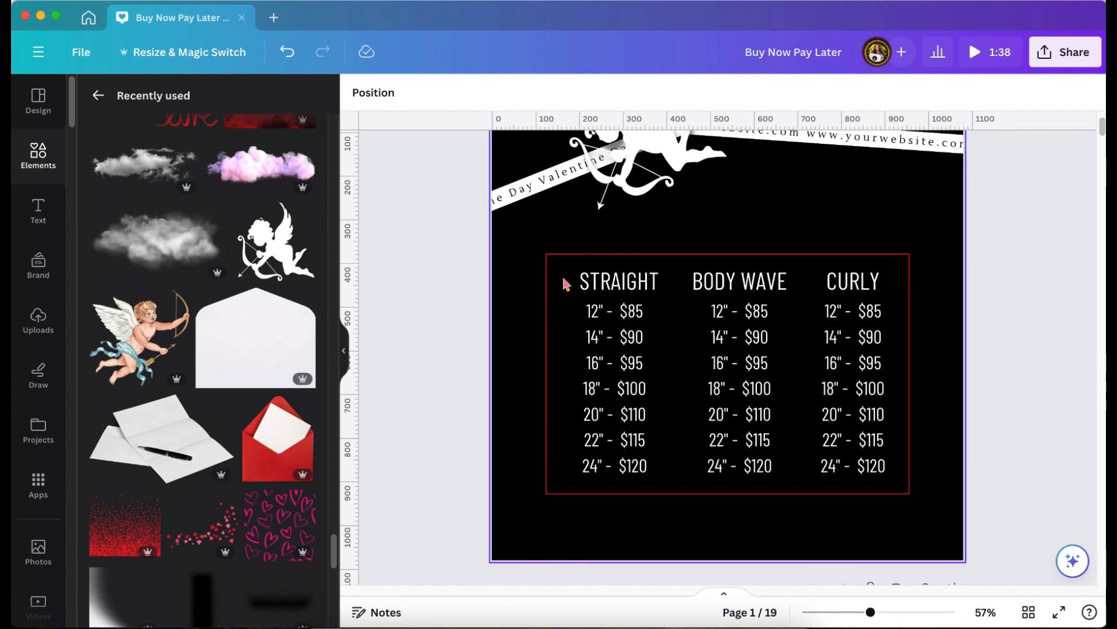
Change the background color of page 1 to the green from the document colors.
left_click(522, 255)
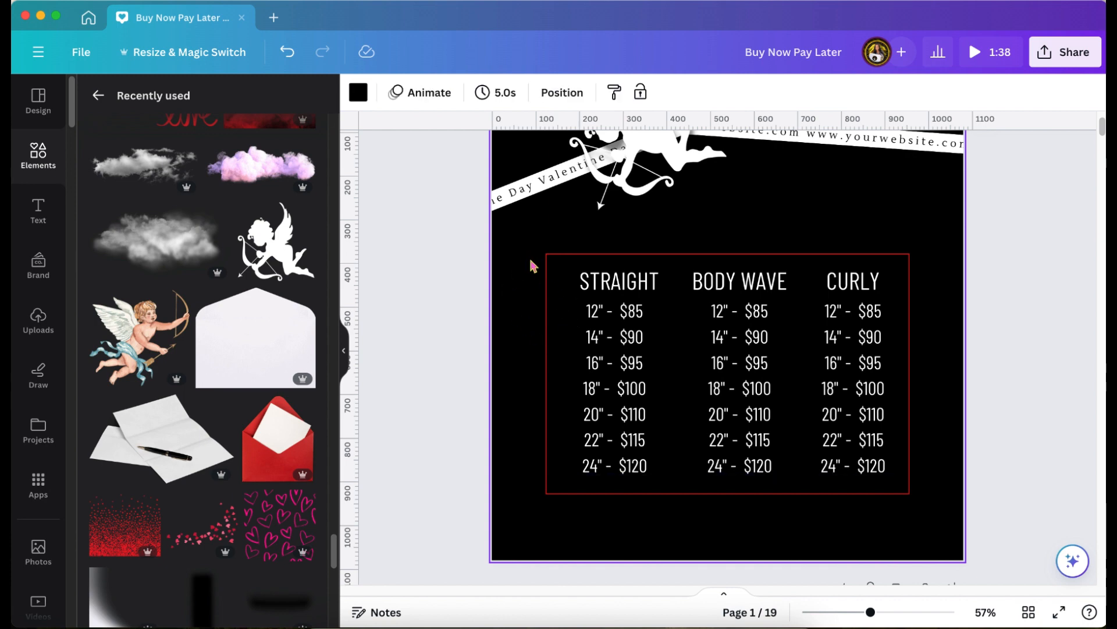
left_click(358, 92)
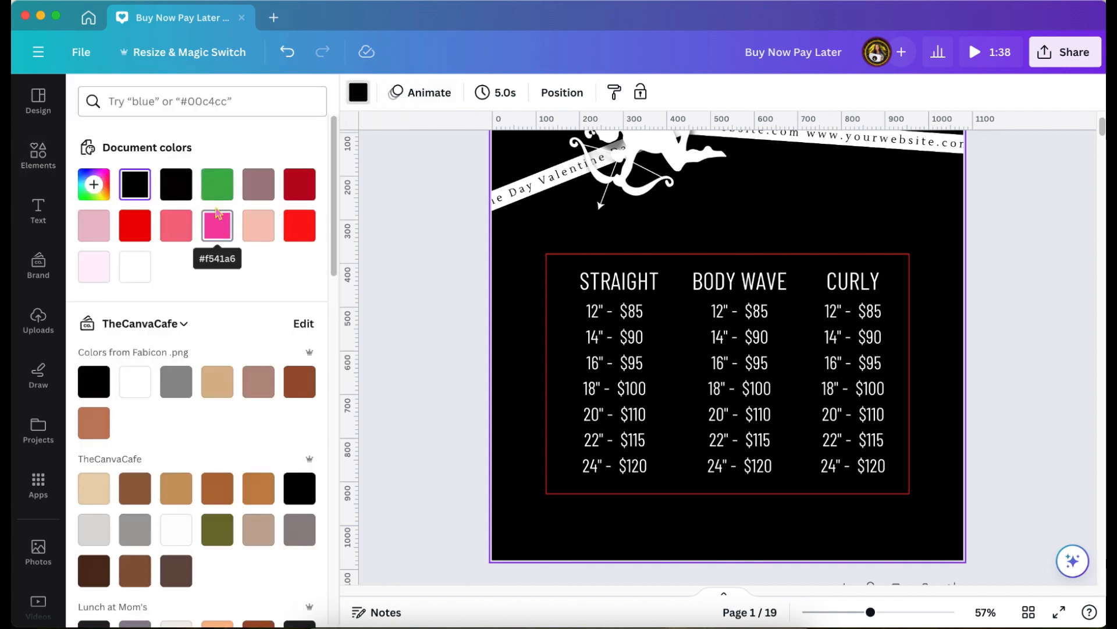
left_click(217, 184)
scroll(486, 293, "up", 1)
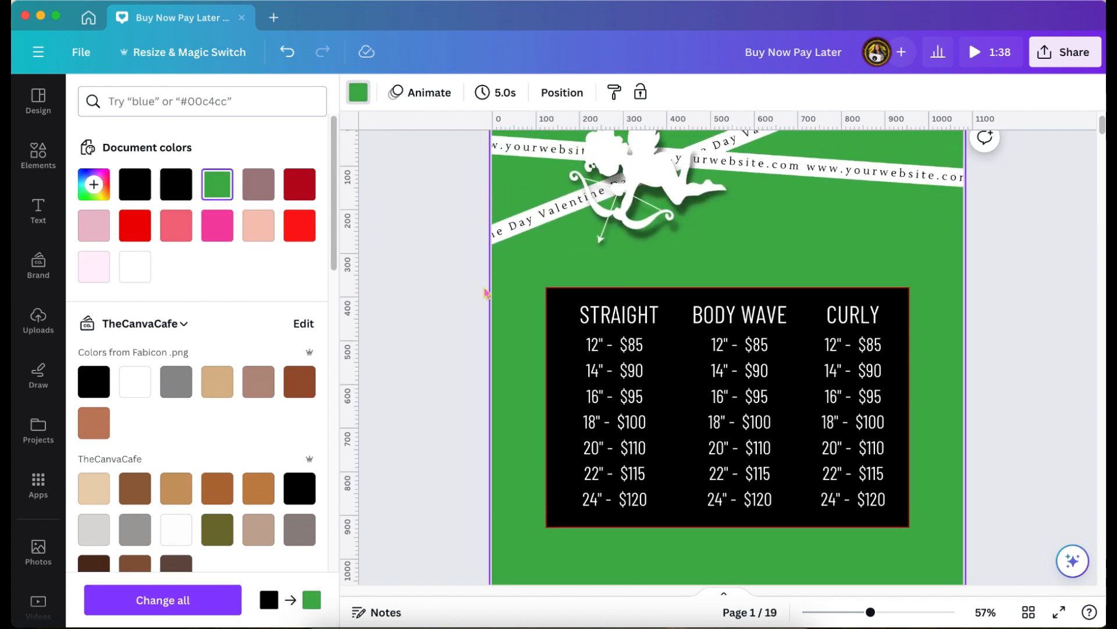
Remove the black fill from the price-list panel, keeping only its red outline, and deselect it.
left_click(550, 294)
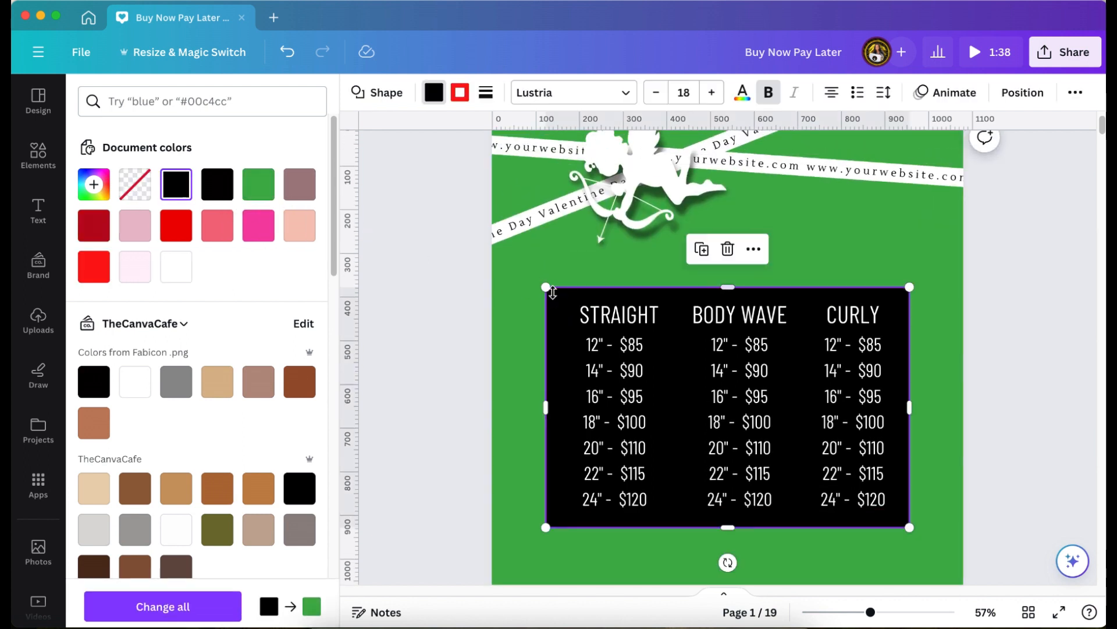
left_click(468, 94)
left_click(485, 94)
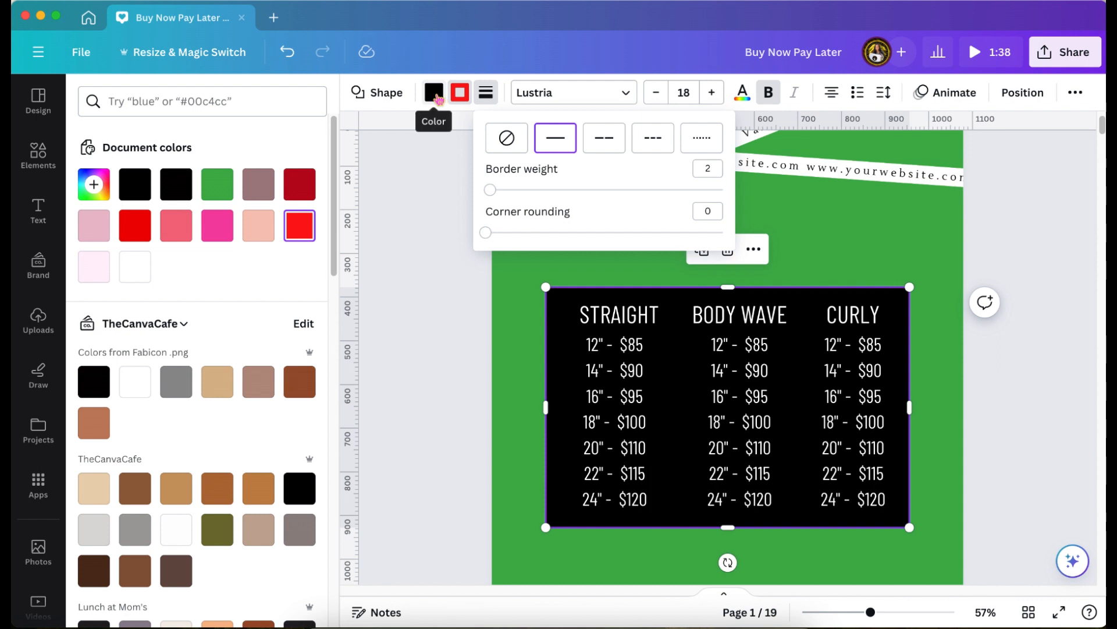
left_click(438, 99)
left_click(438, 99)
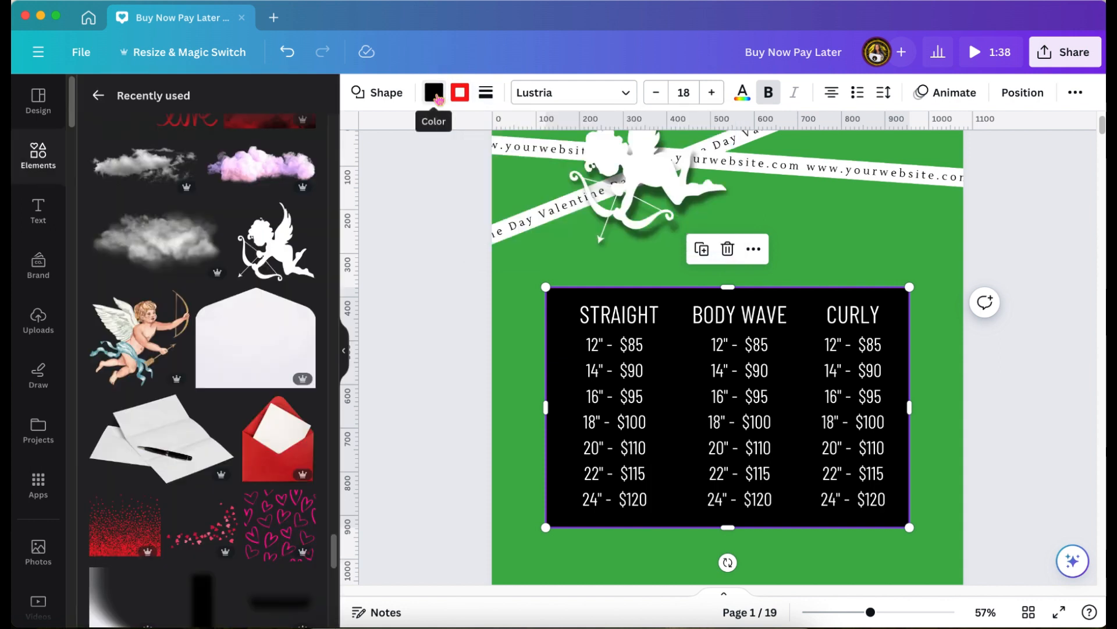
left_click(438, 99)
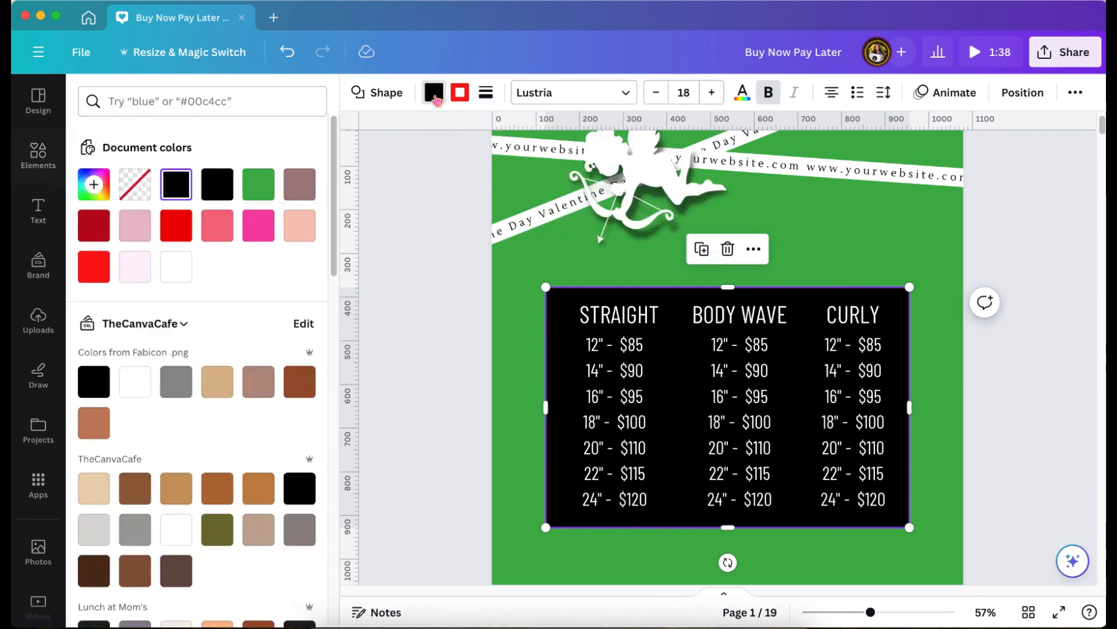
left_click(134, 190)
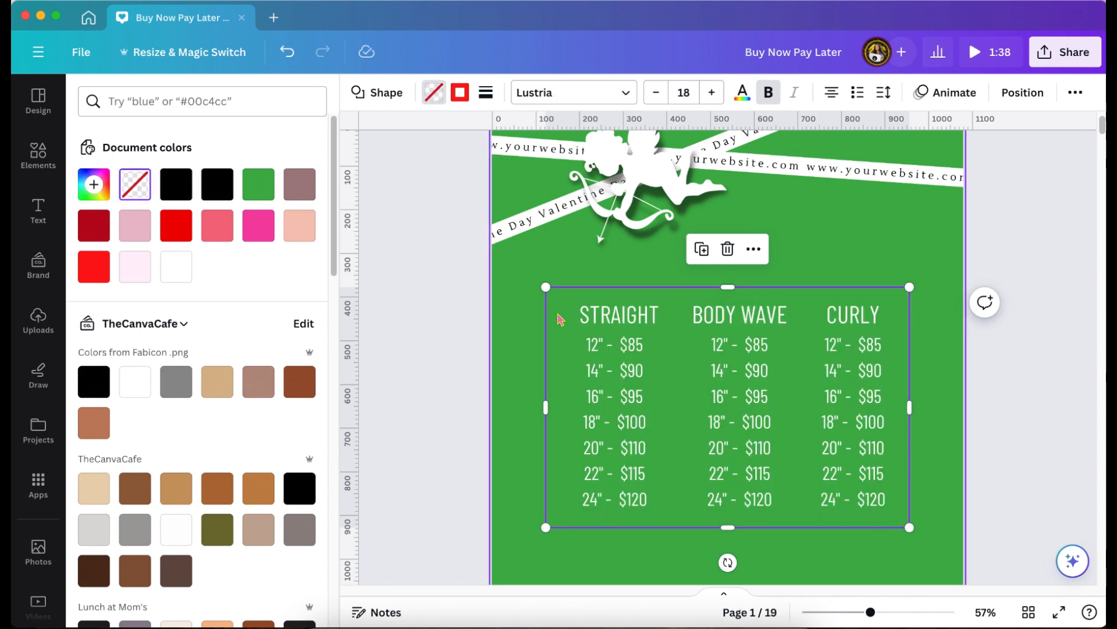
left_click(441, 294)
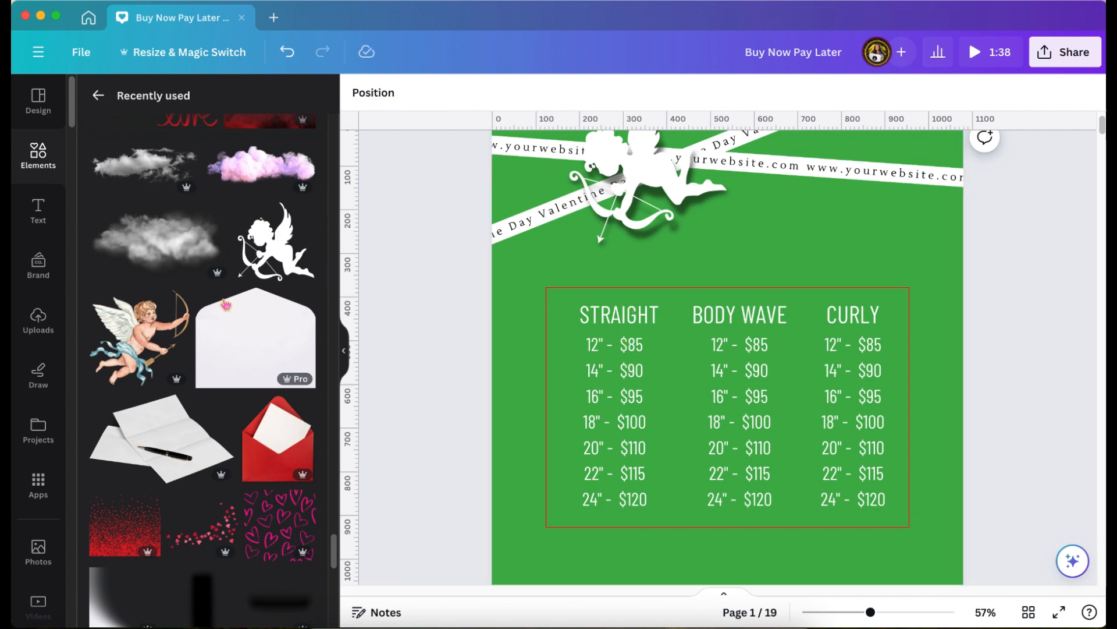
Add the soft white glow graphic from the recently used elements to page 1.
scroll(224, 315, "up", 6)
scroll(224, 315, "up", 5)
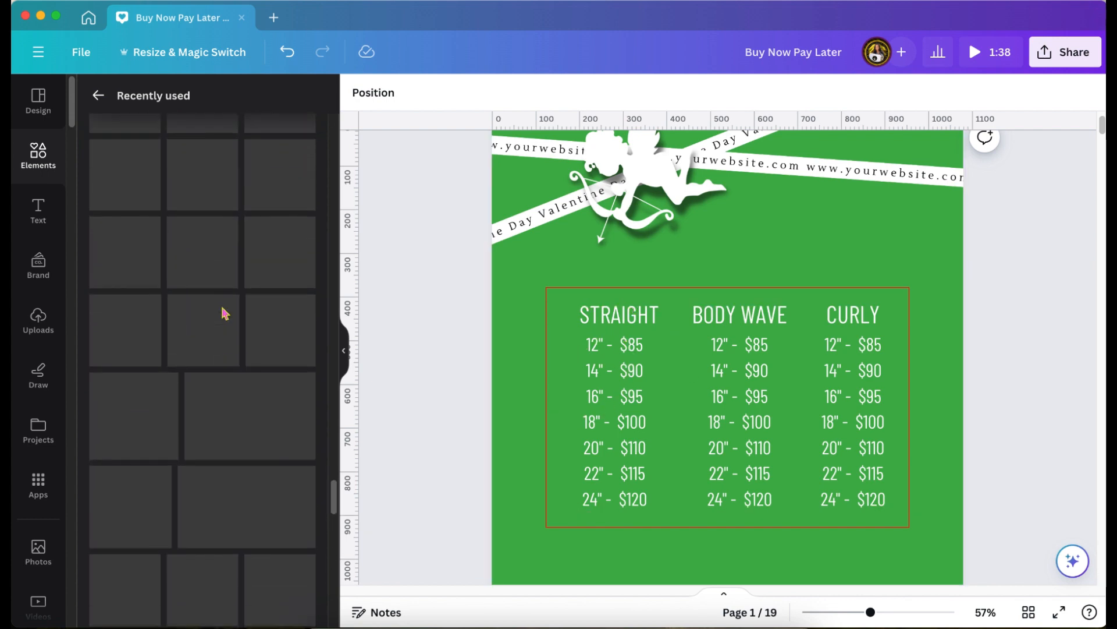
scroll(224, 315, "up", 5)
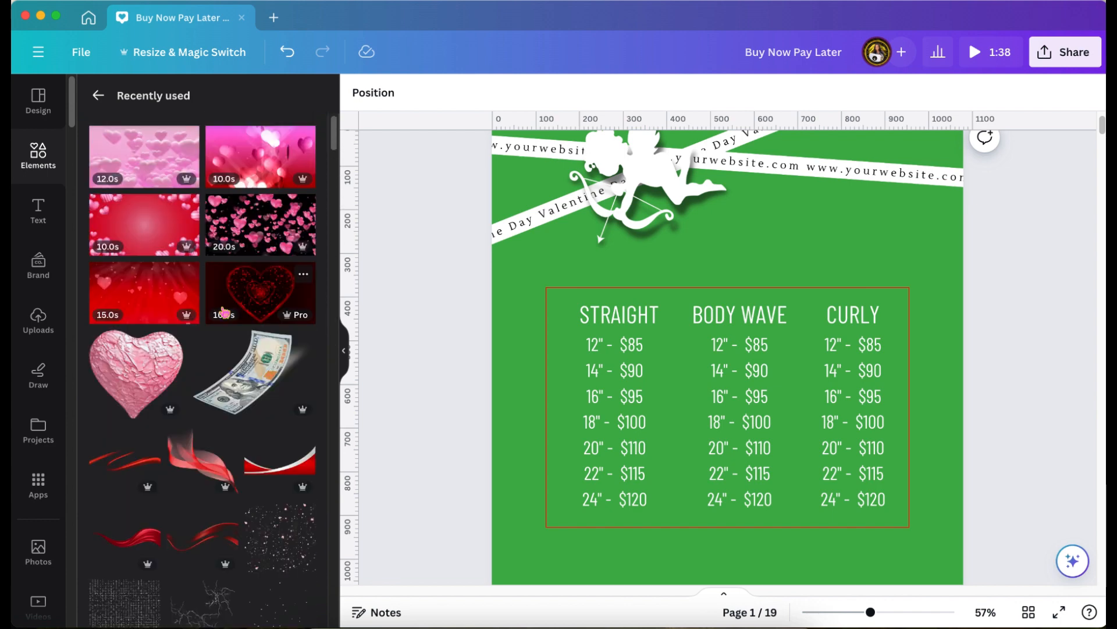
scroll(224, 315, "down", 10)
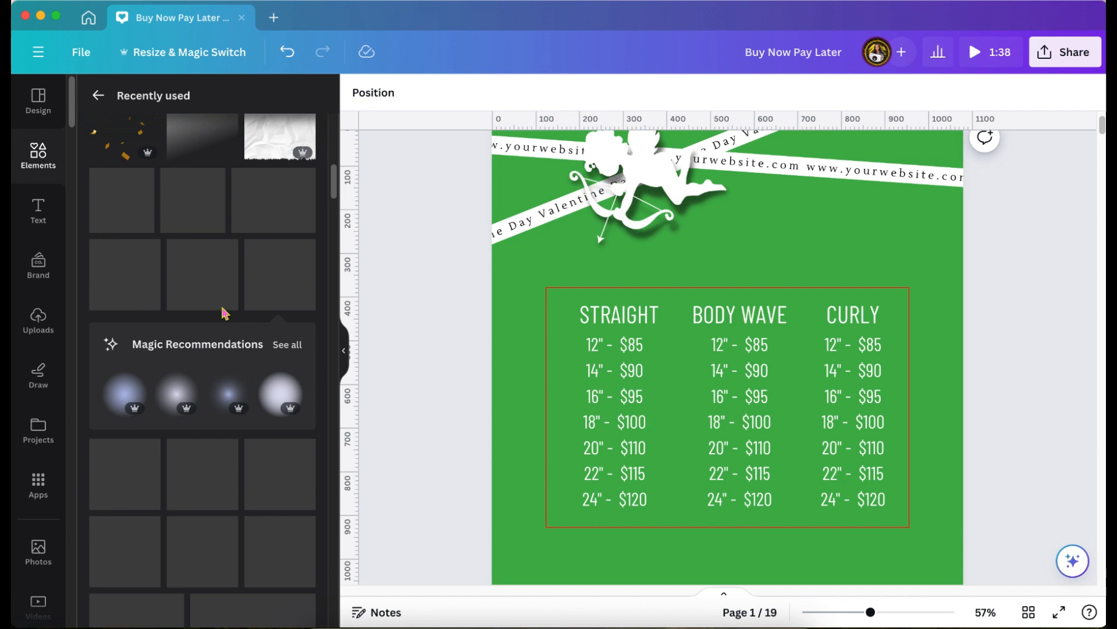
scroll(224, 312, "down", 1)
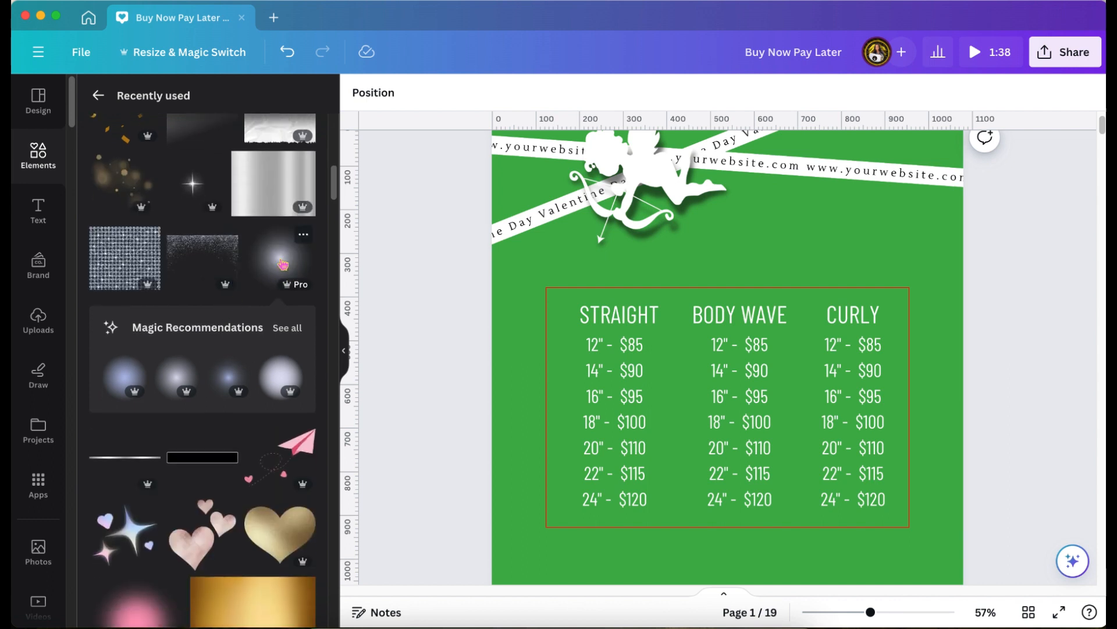
left_click(283, 265)
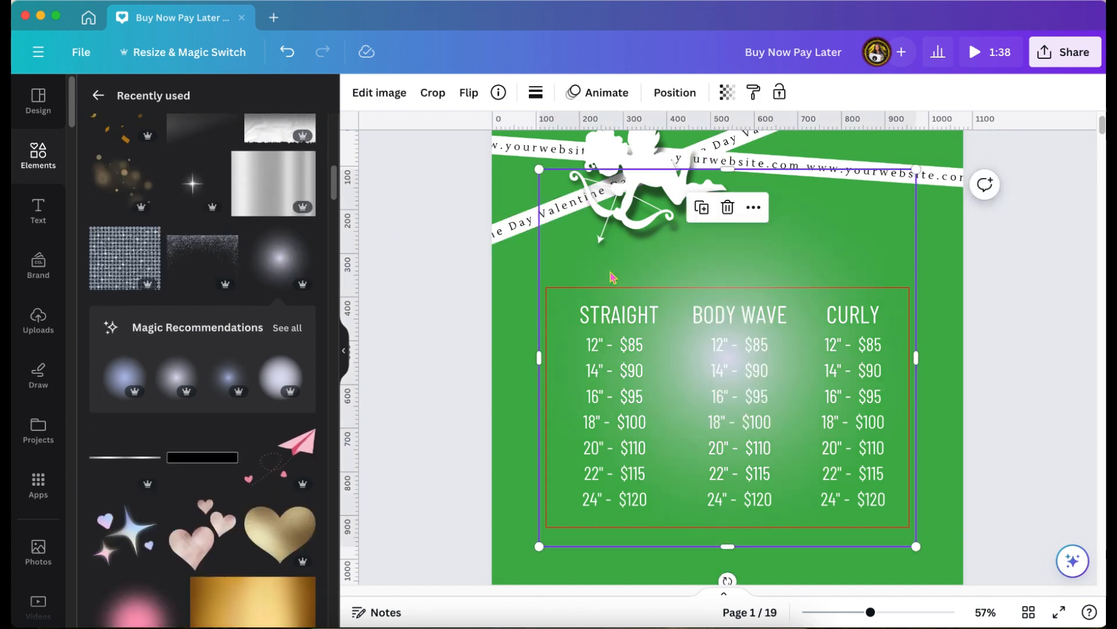
Enlarge the glow to about 1067 px wide and high and align it with the page's left edge.
left_click_drag(539, 169, 462, 167)
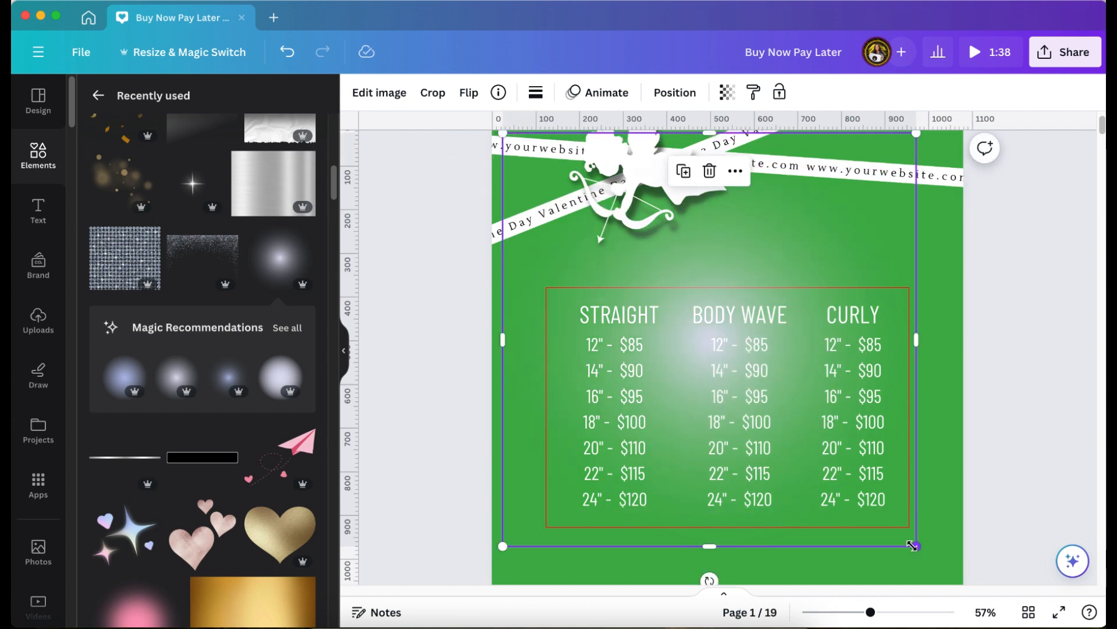
left_click_drag(912, 546, 967, 588)
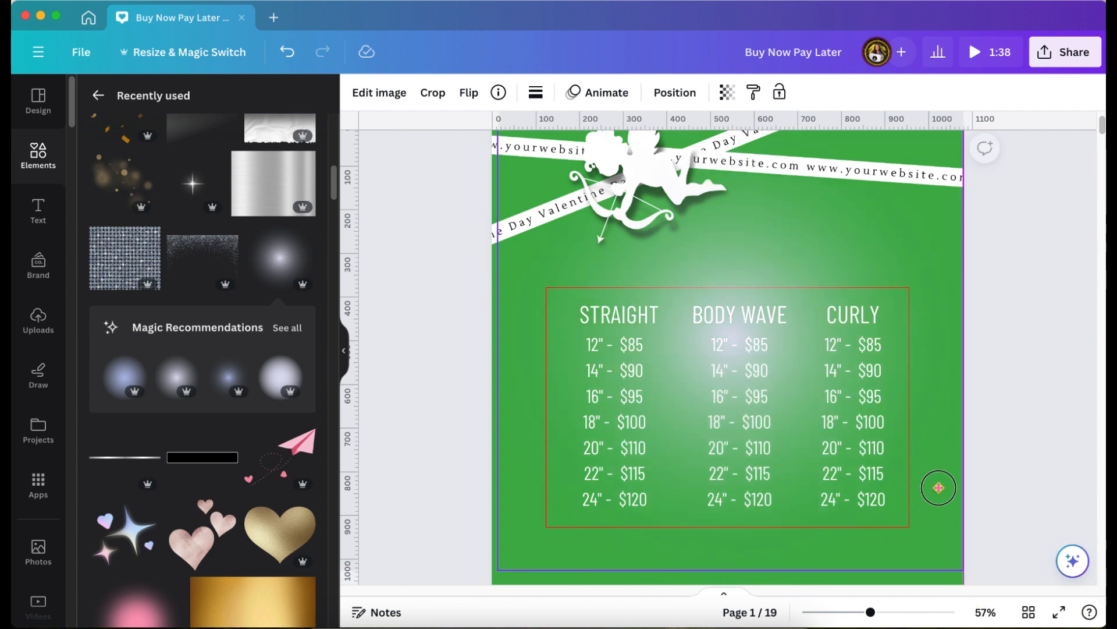
left_click_drag(939, 487, 931, 490)
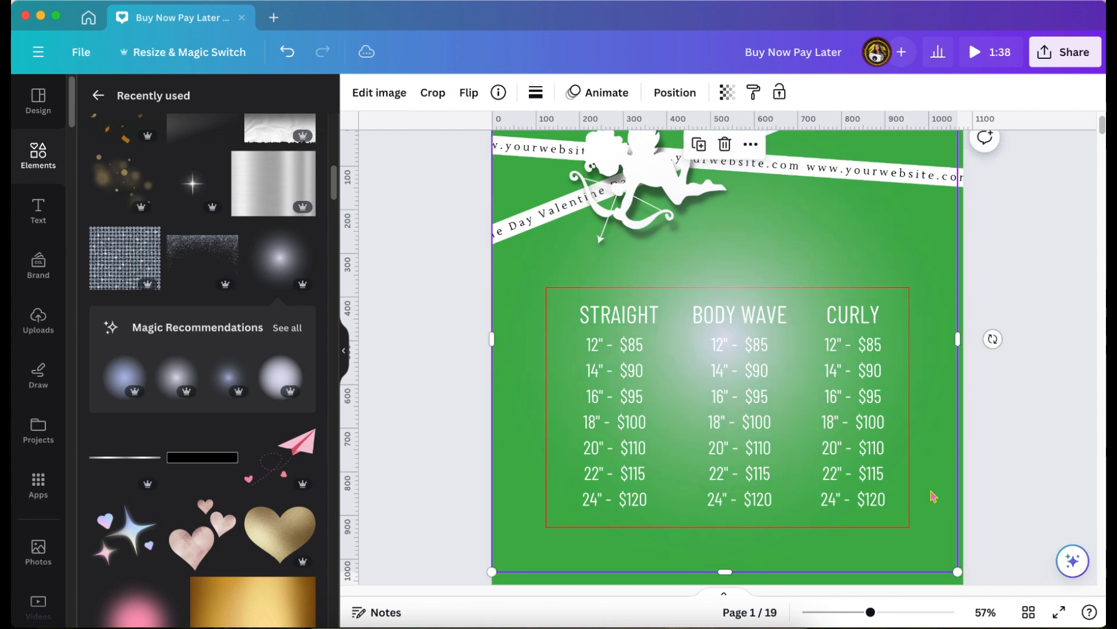
Send the glow behind all other elements on the page and deselect it.
left_click(667, 94)
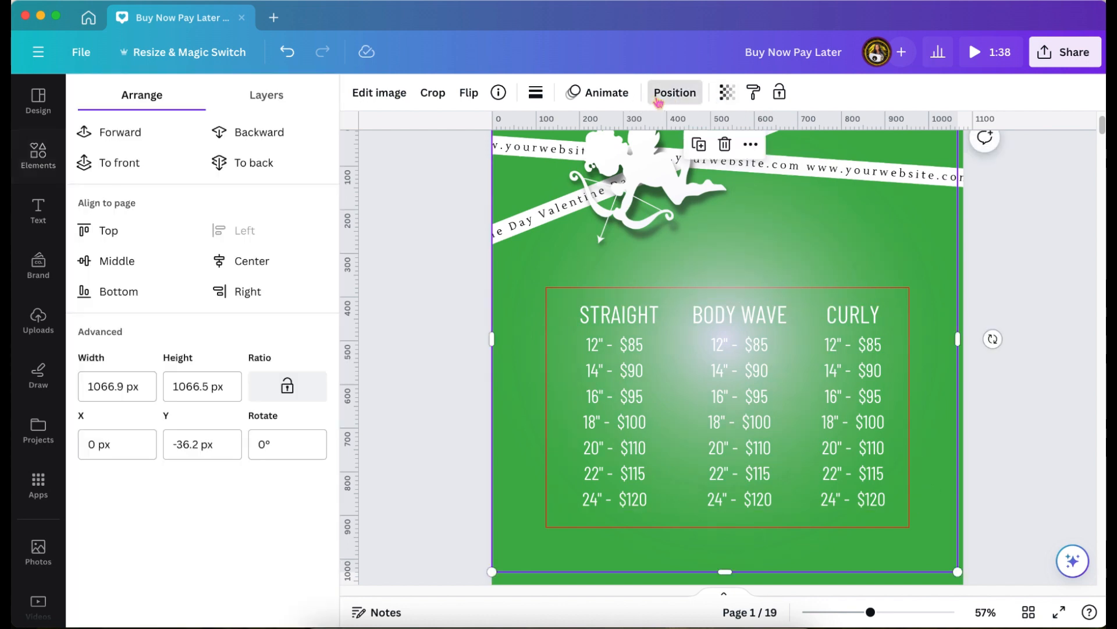
left_click(241, 166)
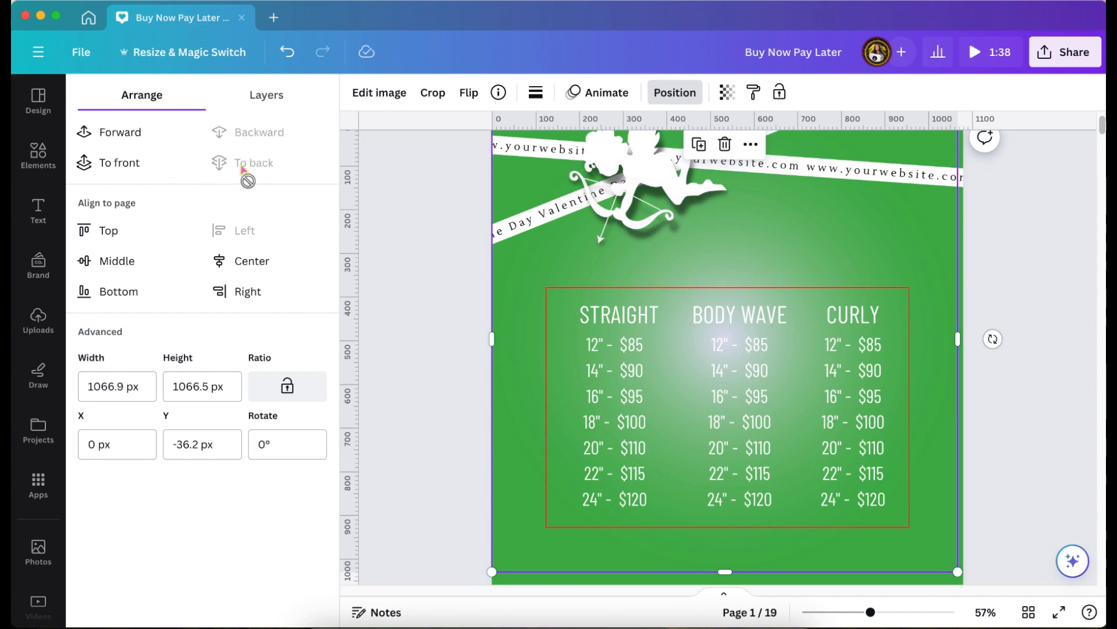
left_click(398, 239)
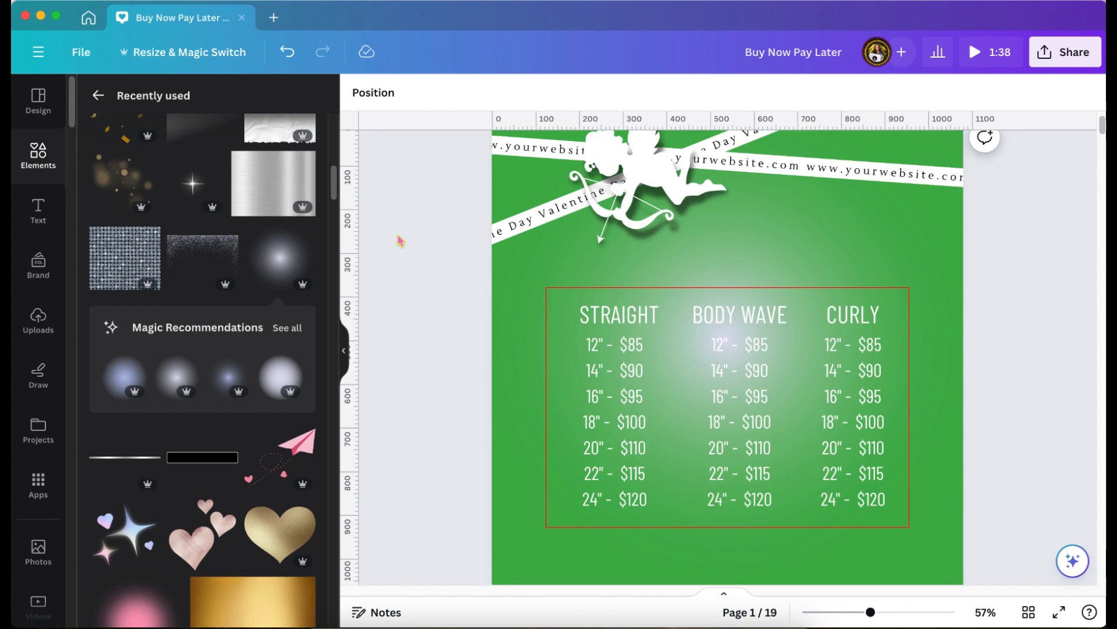
Fill the price-list panel with black #000000 and deselect it.
left_click(555, 301)
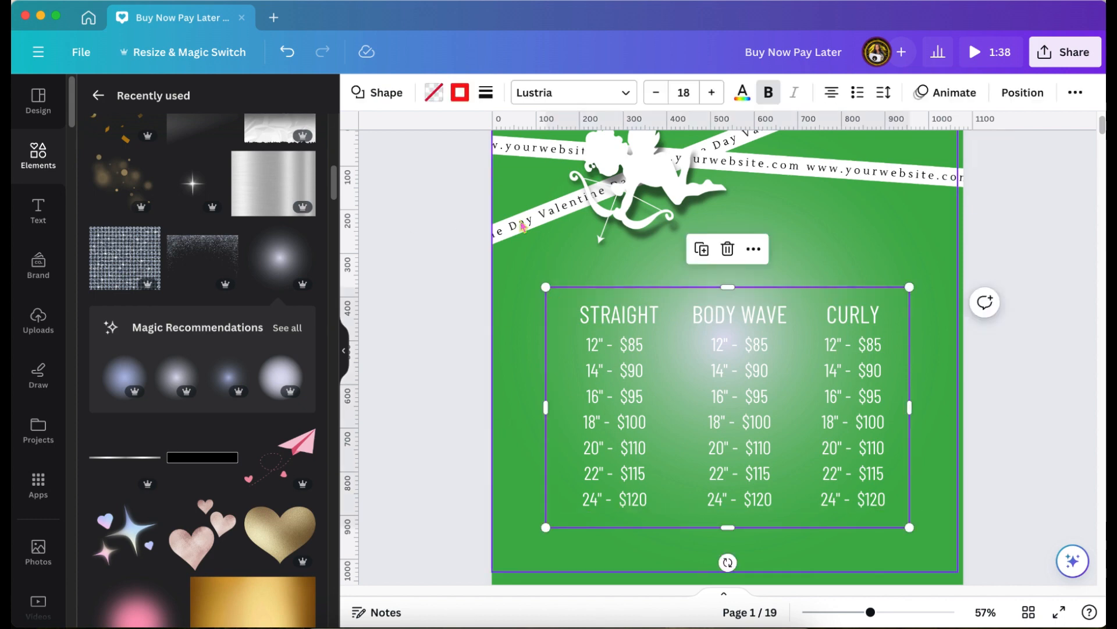
left_click(434, 96)
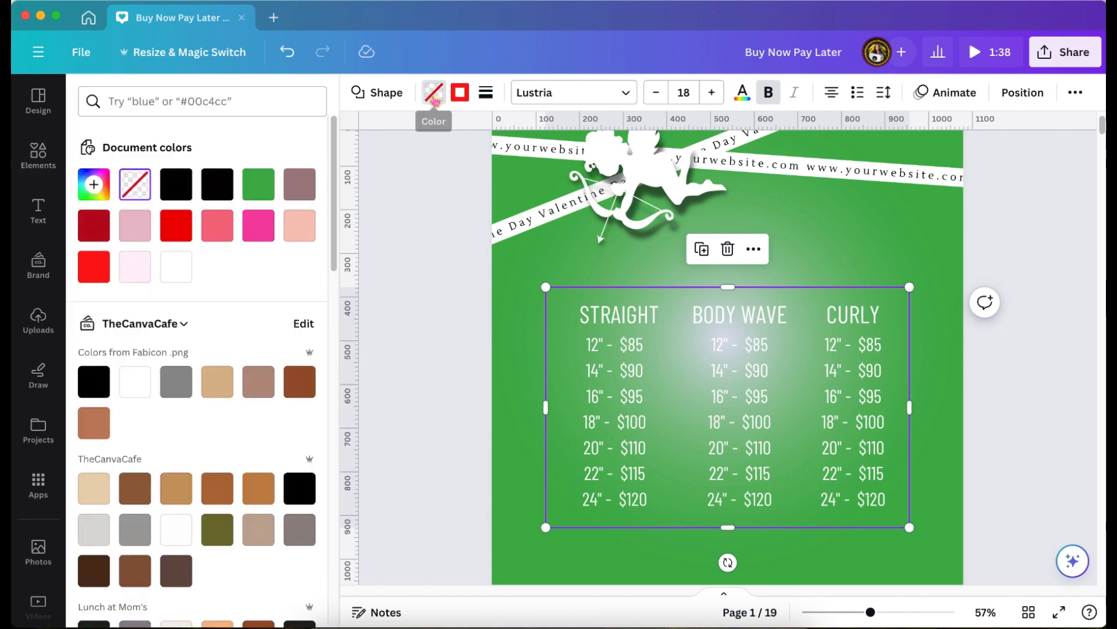
left_click(176, 185)
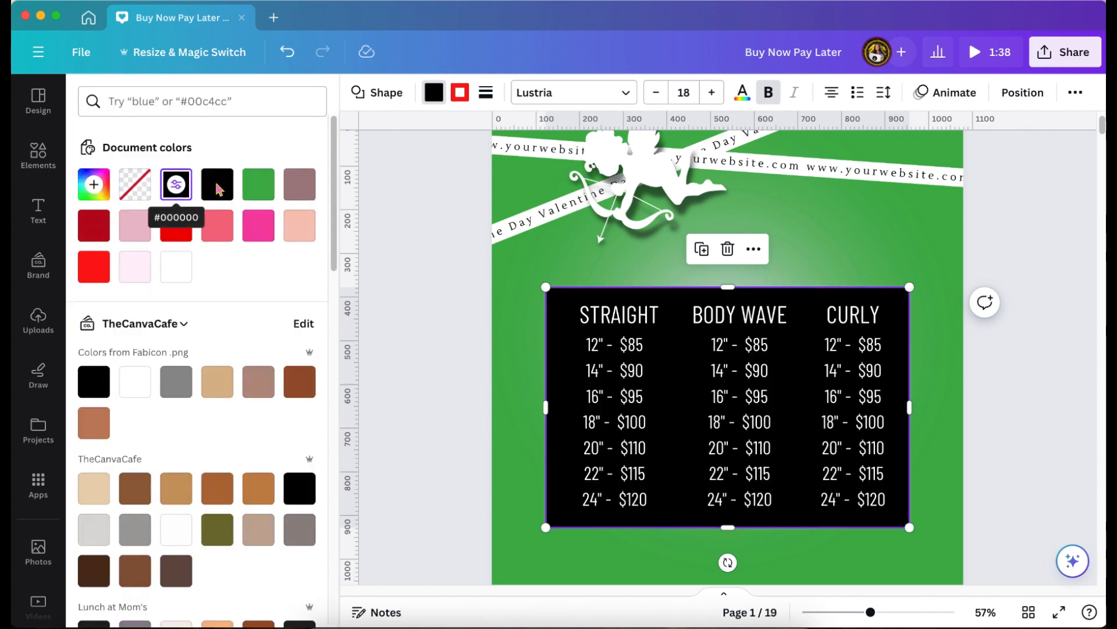
left_click(392, 278)
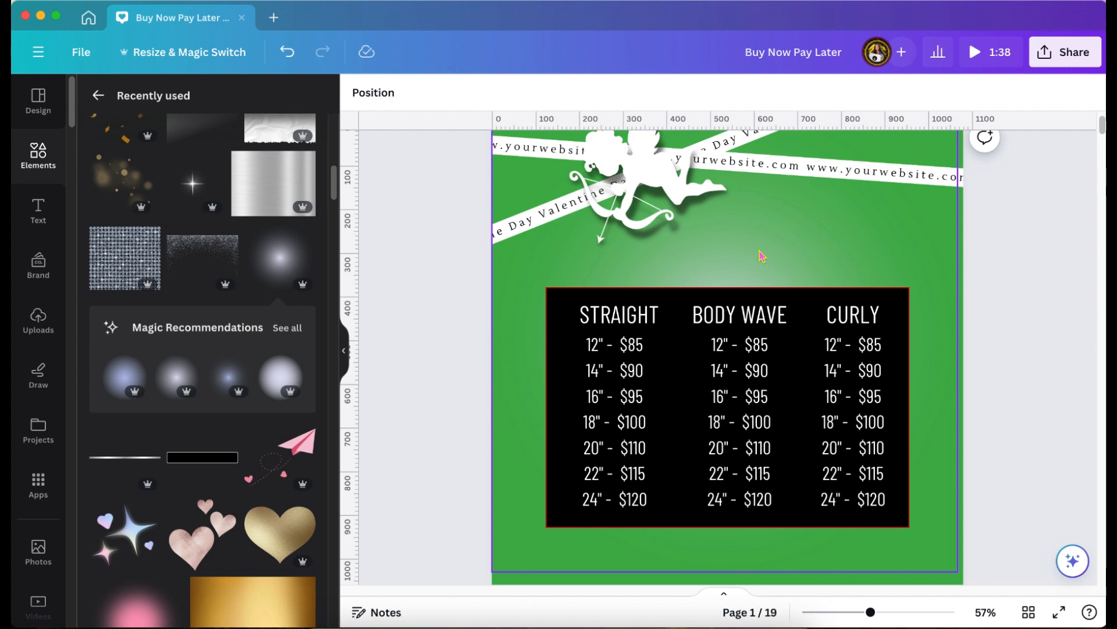
Change the background color of page 1 to black from the document colors and deselect the page.
scroll(762, 256, "up", 1)
scroll(762, 251, "down", 3)
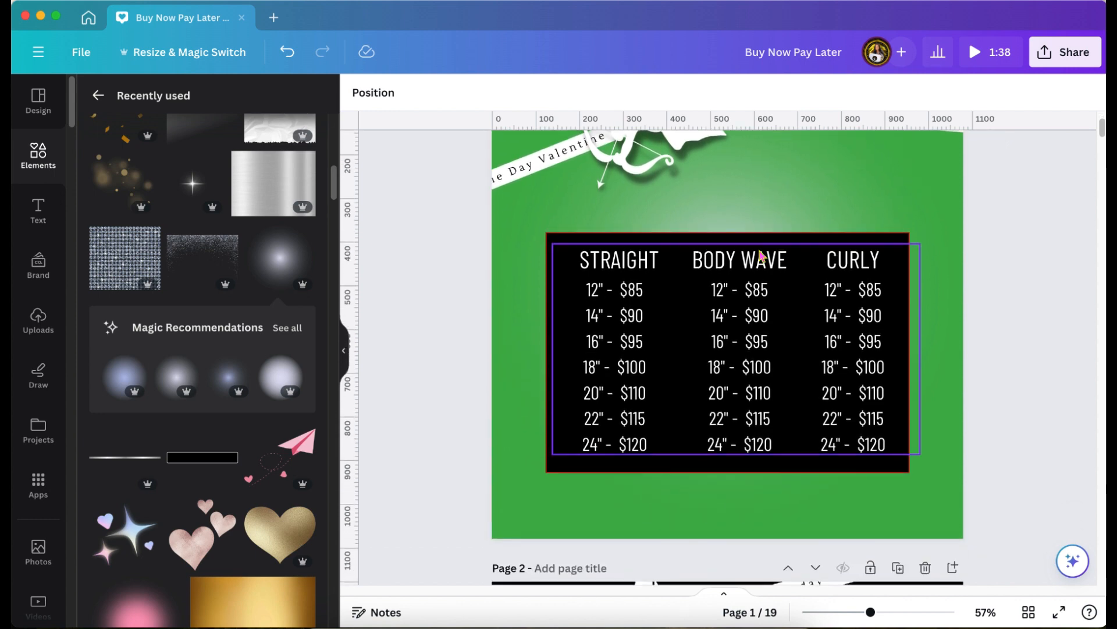
left_click(512, 534)
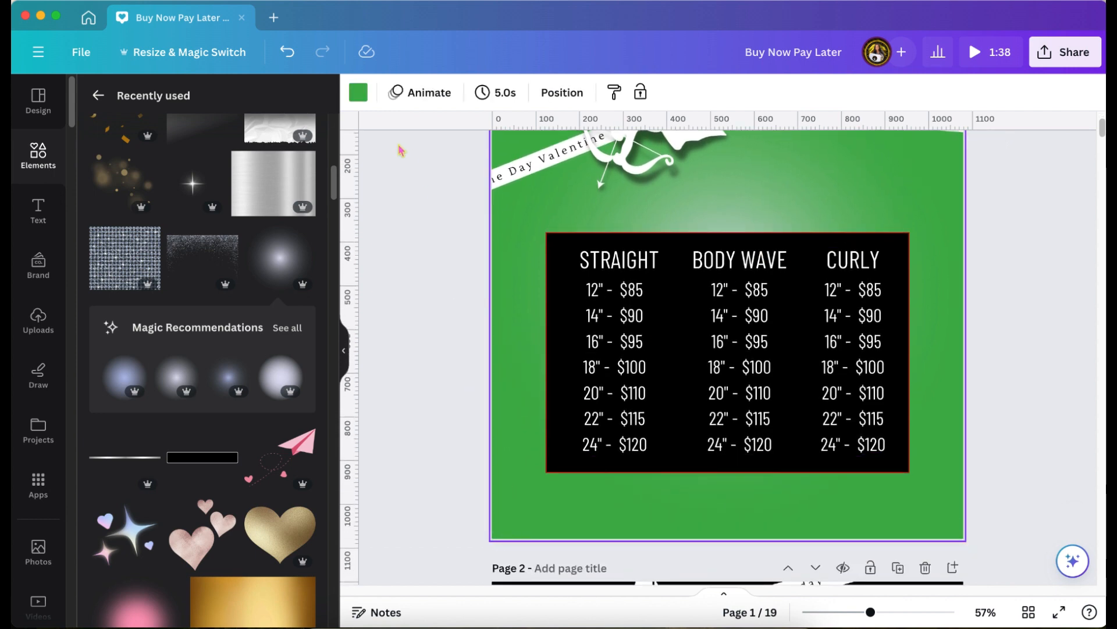
left_click(358, 92)
left_click(135, 184)
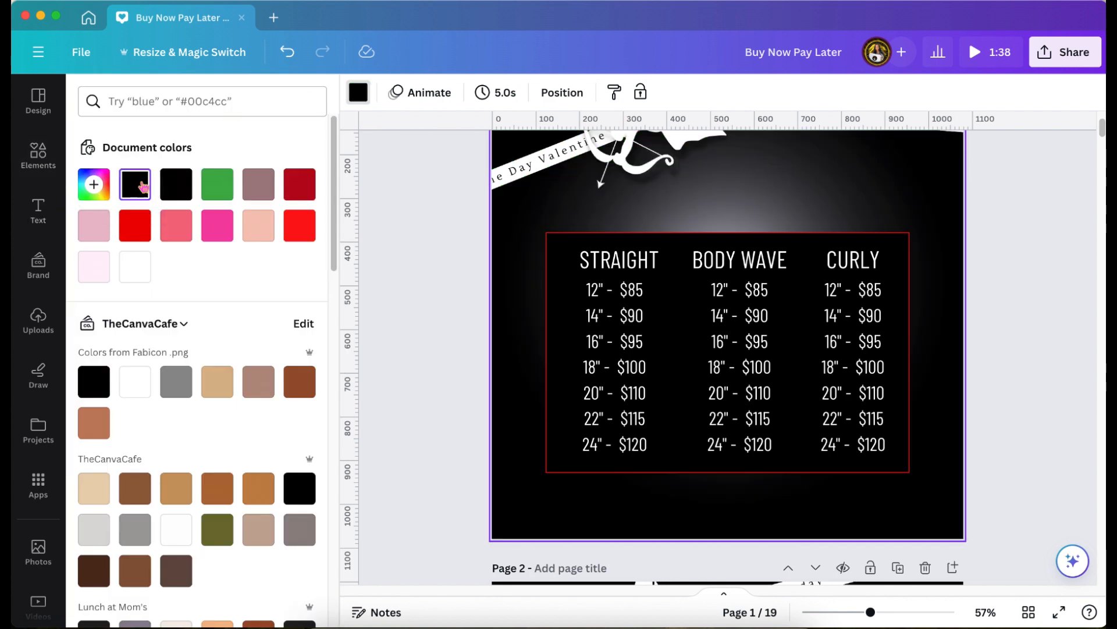
left_click(406, 258)
Shift the glow slightly up and left so it sits behind the area between the cupid and the price list.
scroll(405, 257, "up", 3)
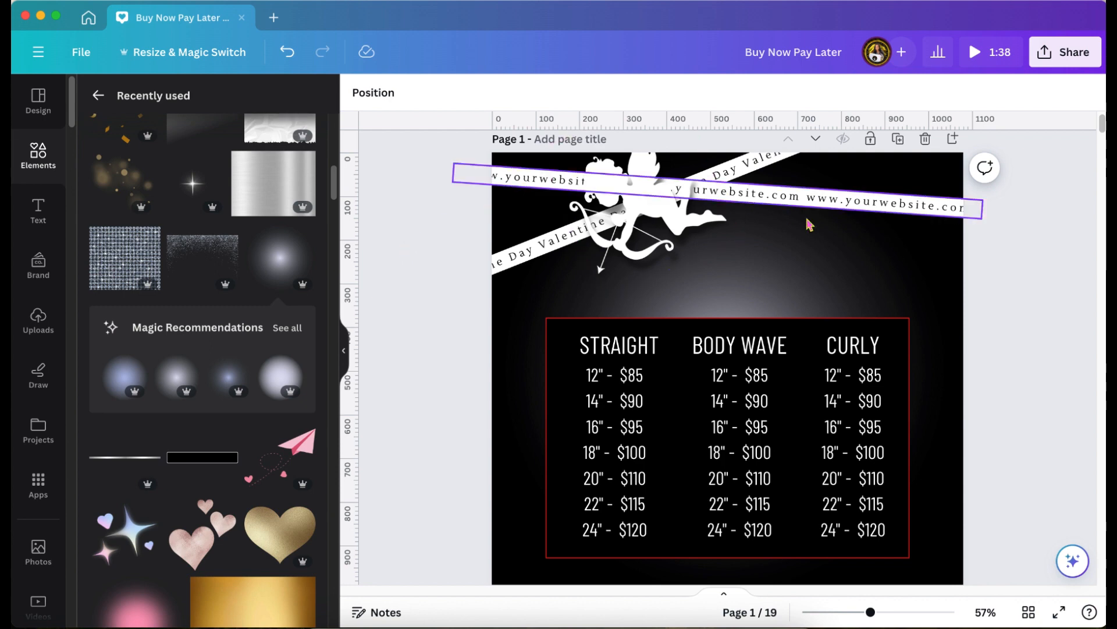
left_click_drag(775, 291, 766, 263)
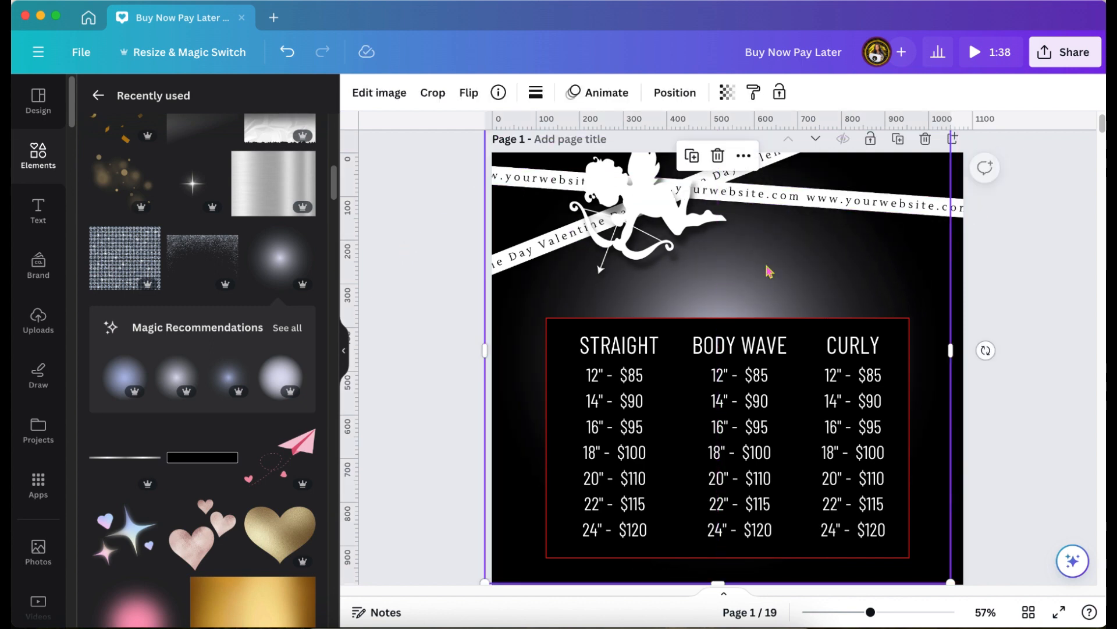
scroll(880, 315, "up", 1)
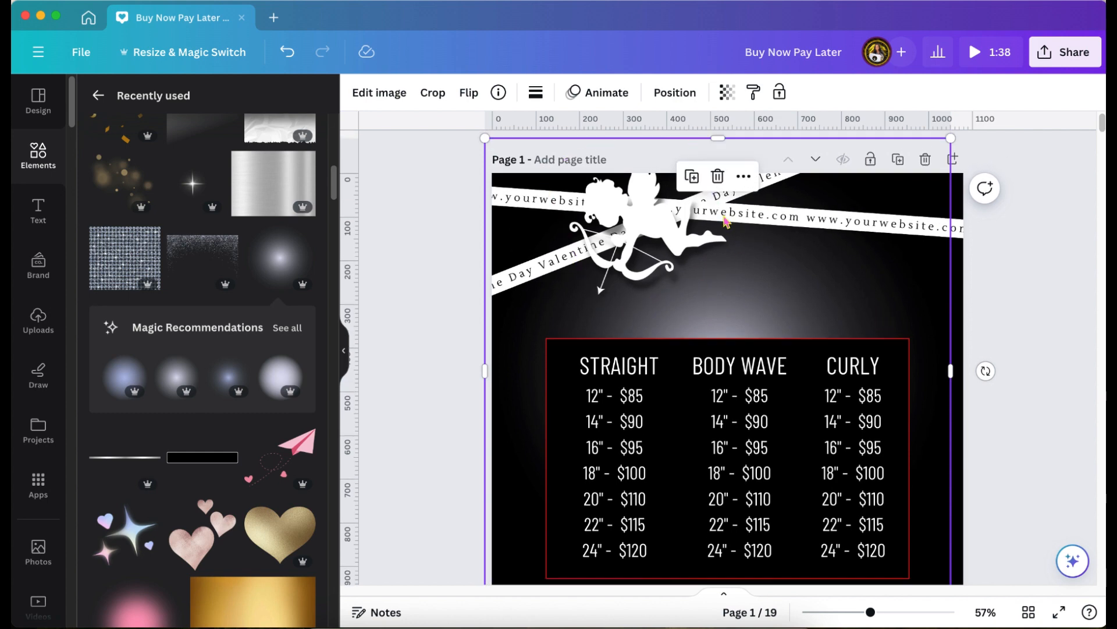
Examine the flyer on page 1 up close, checking the glow, ribbons, cupid and framed price list from top to bottom.
left_click_drag(881, 618, 879, 615)
scroll(973, 281, "up", 2)
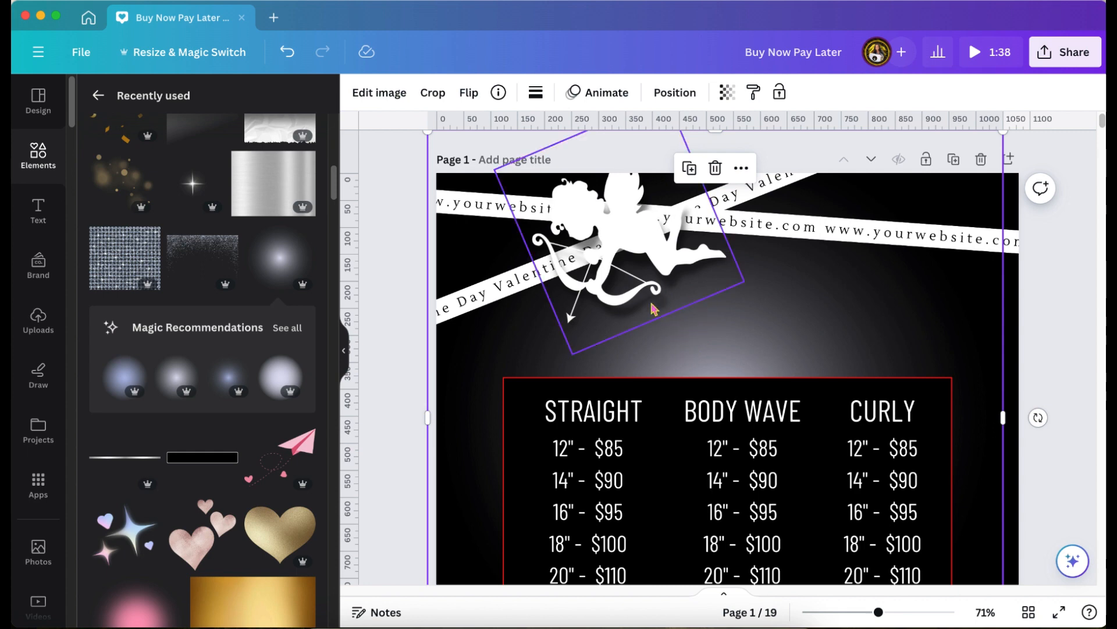
scroll(736, 347, "down", 3)
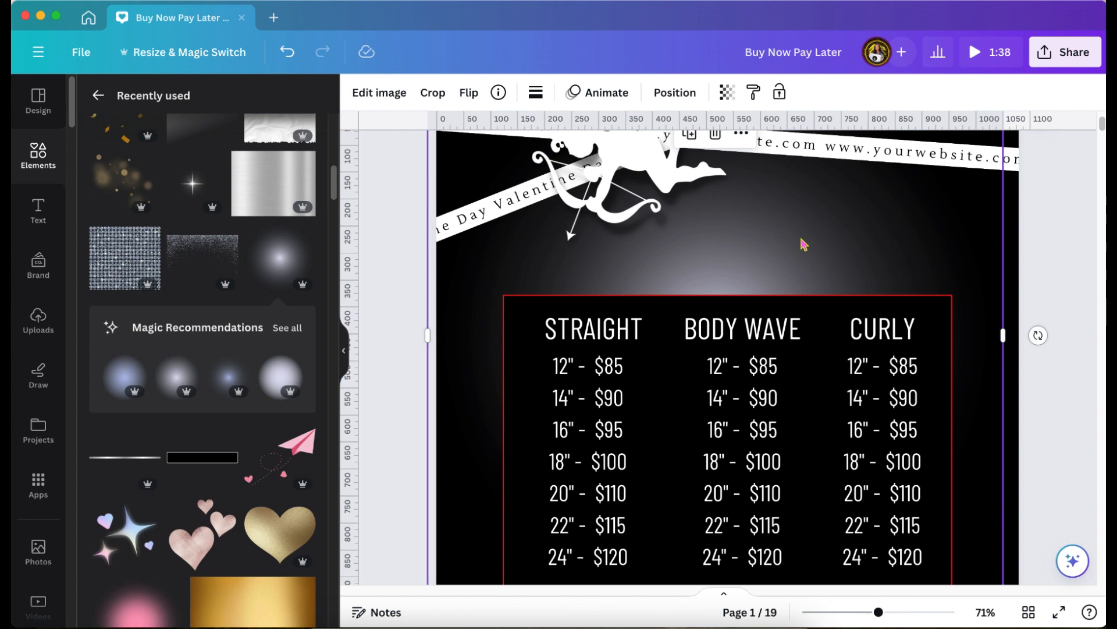
scroll(803, 245, "down", 2)
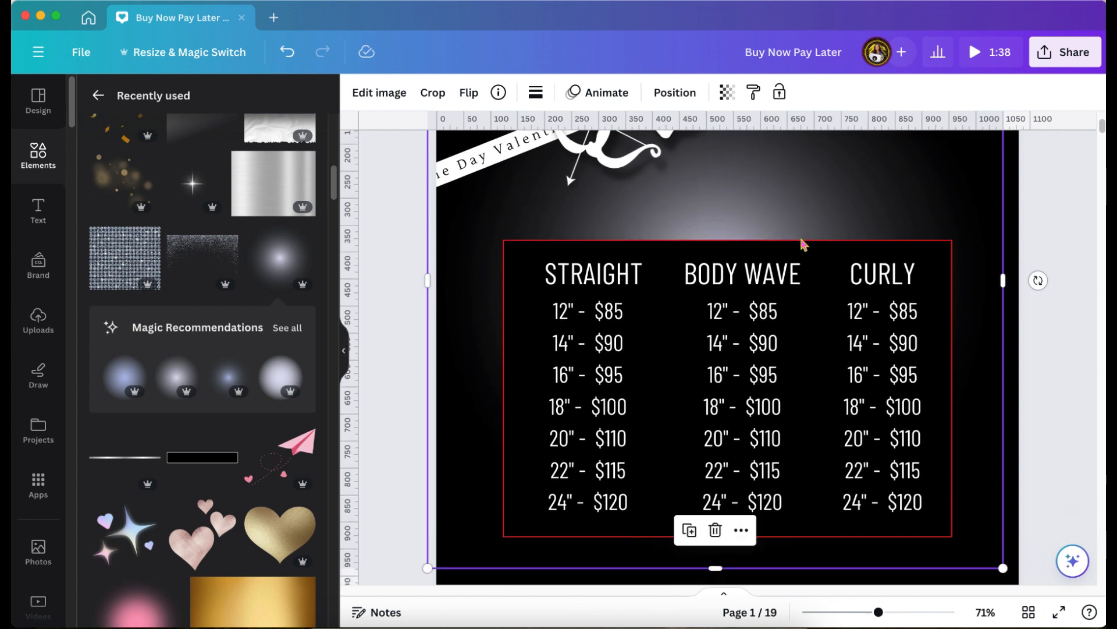
scroll(803, 244, "up", 2)
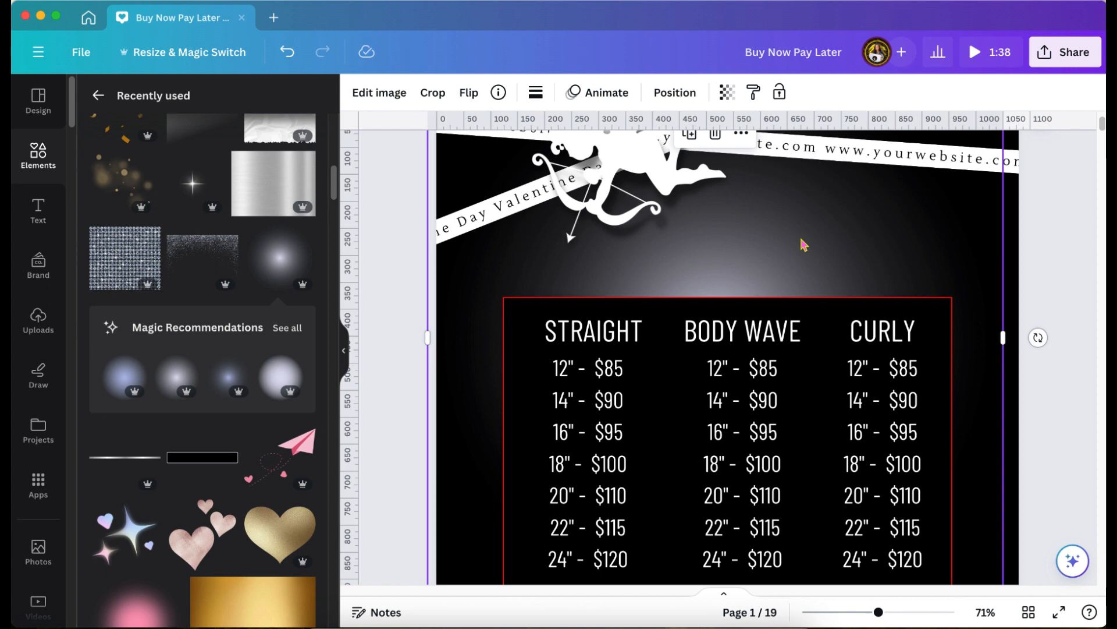
scroll(838, 242, "down", 5)
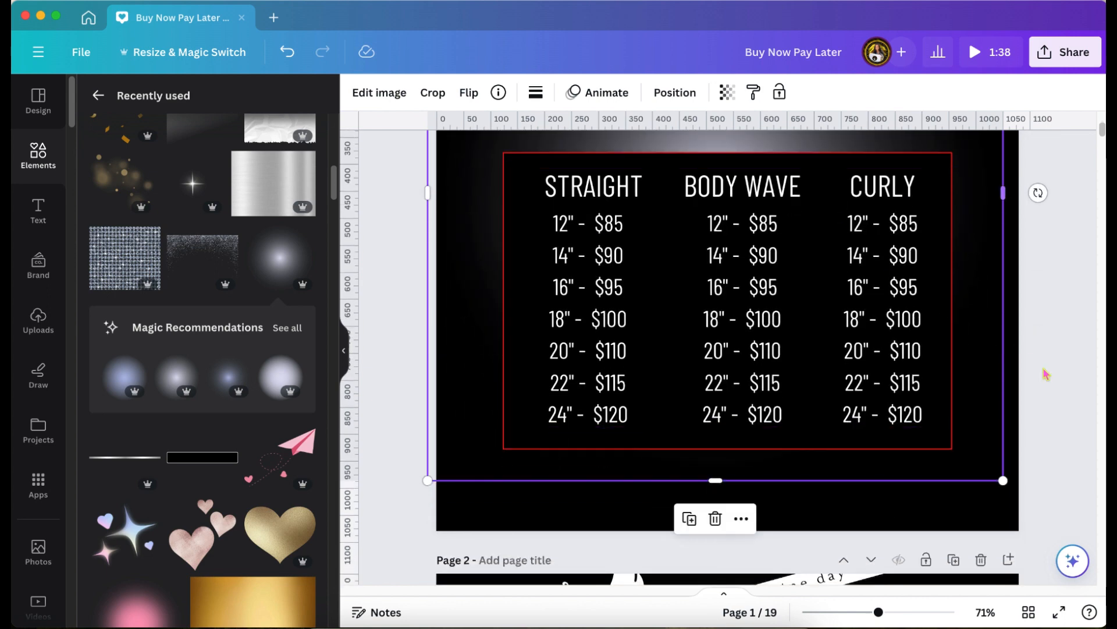
left_click(1046, 375)
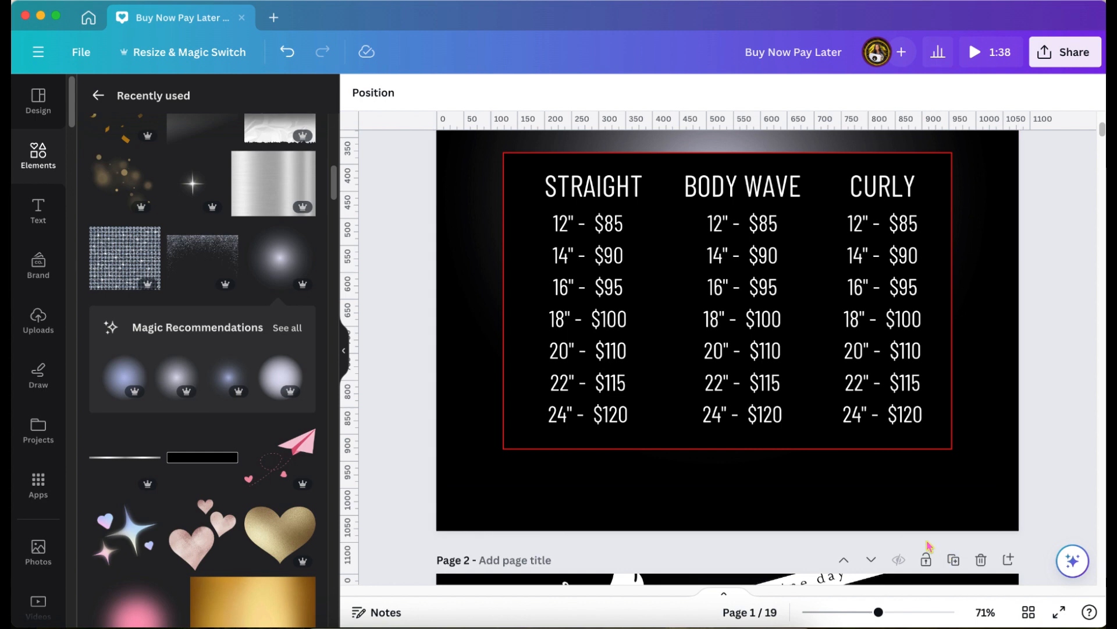
scroll(929, 546, "up", 5)
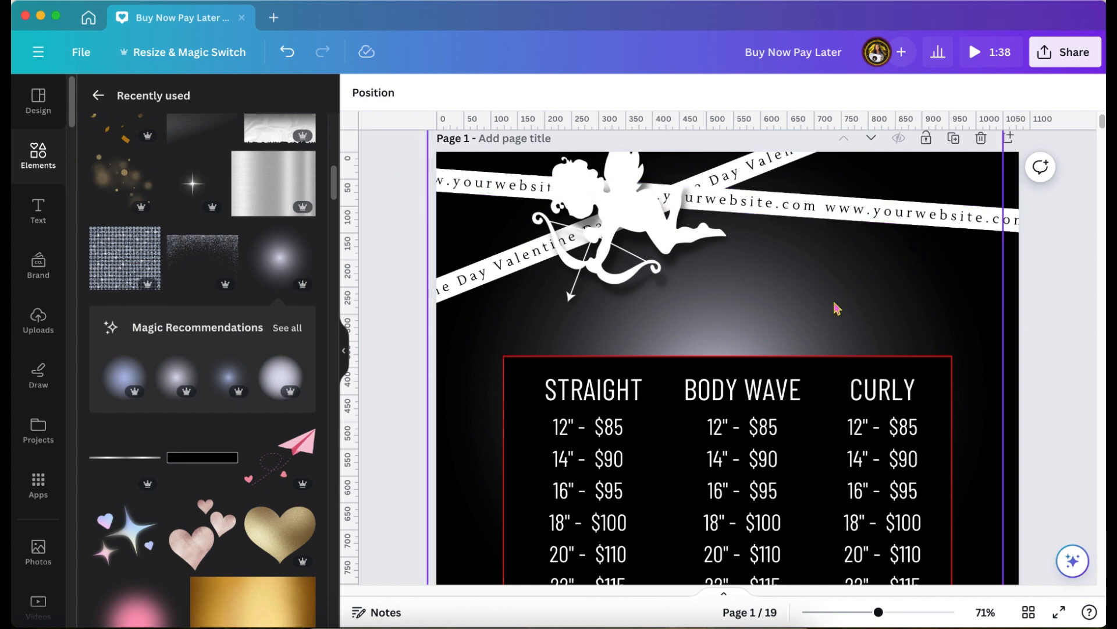
scroll(837, 307, "down", 8)
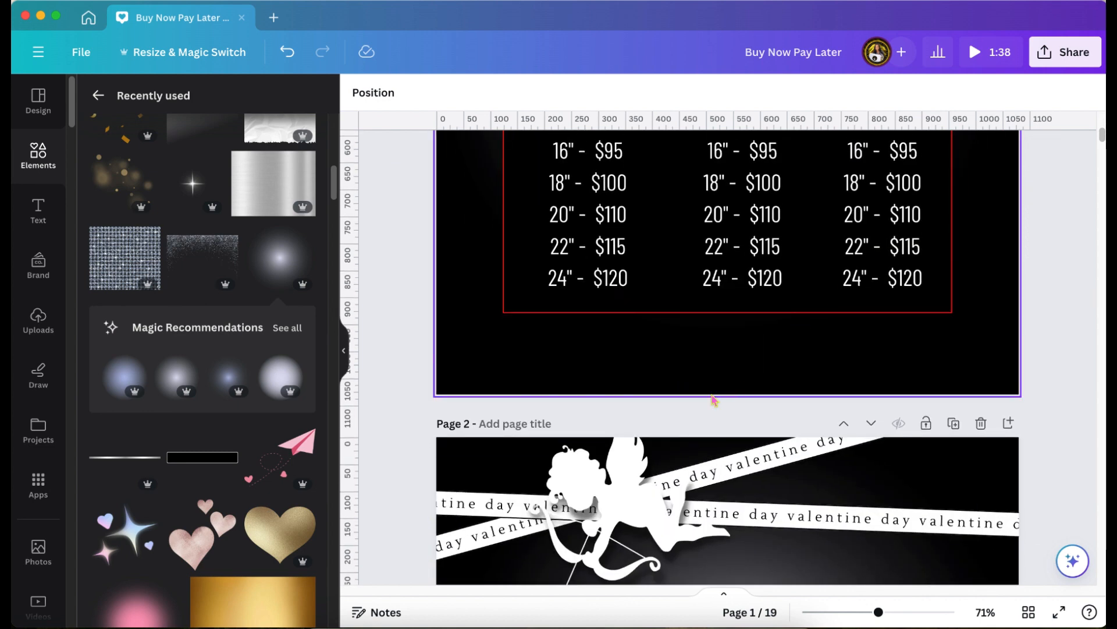
scroll(713, 399, "up", 7)
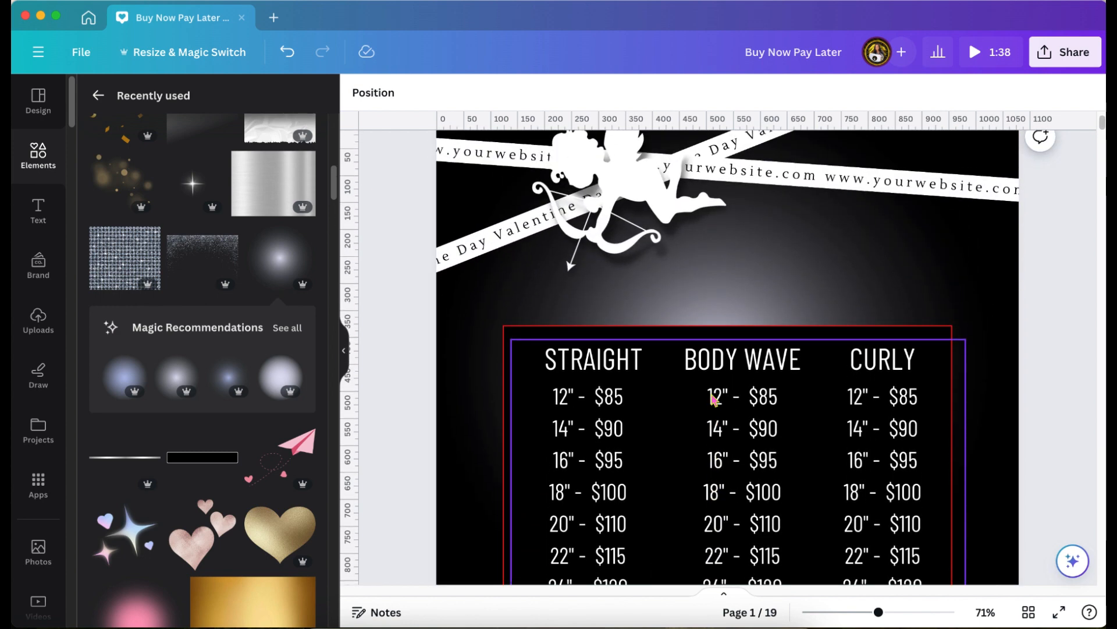
scroll(713, 399, "down", 3)
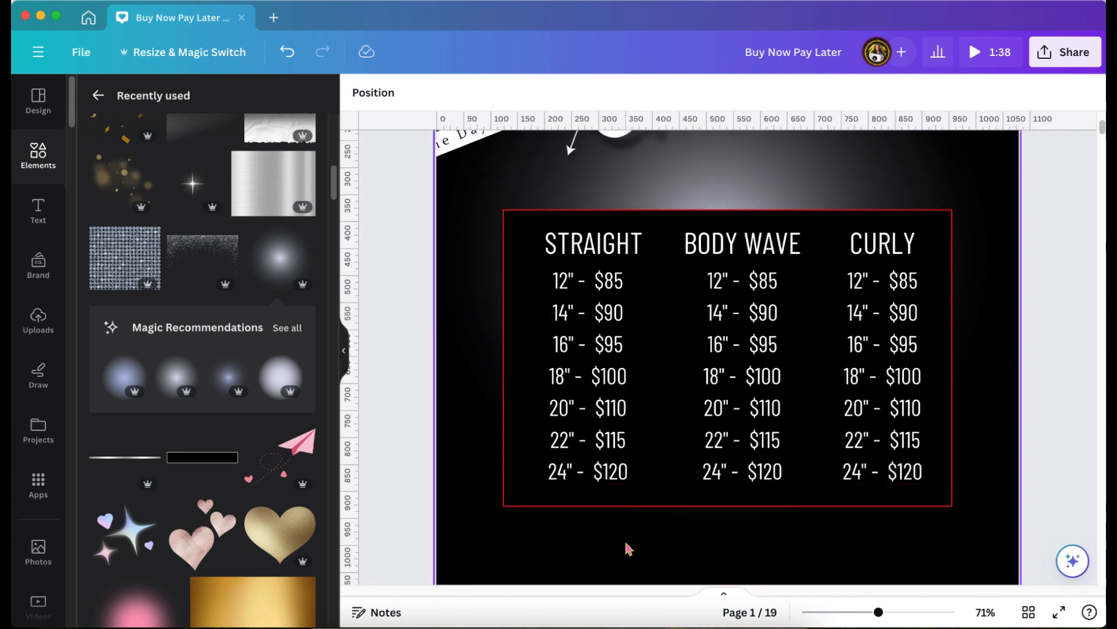
scroll(629, 549, "up", 4)
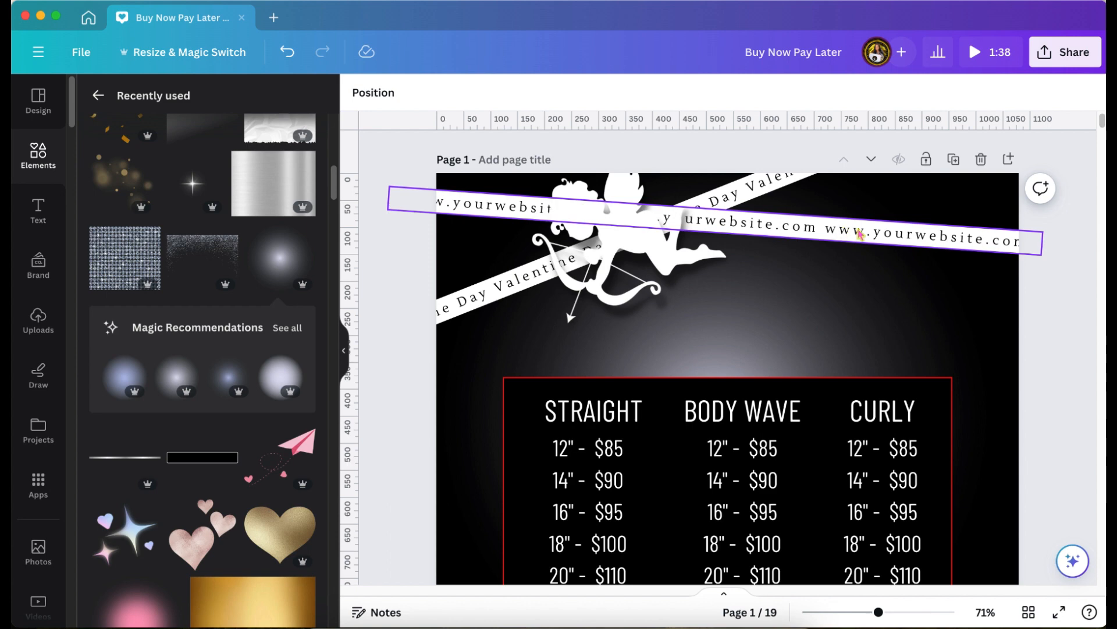
scroll(850, 289, "down", 3)
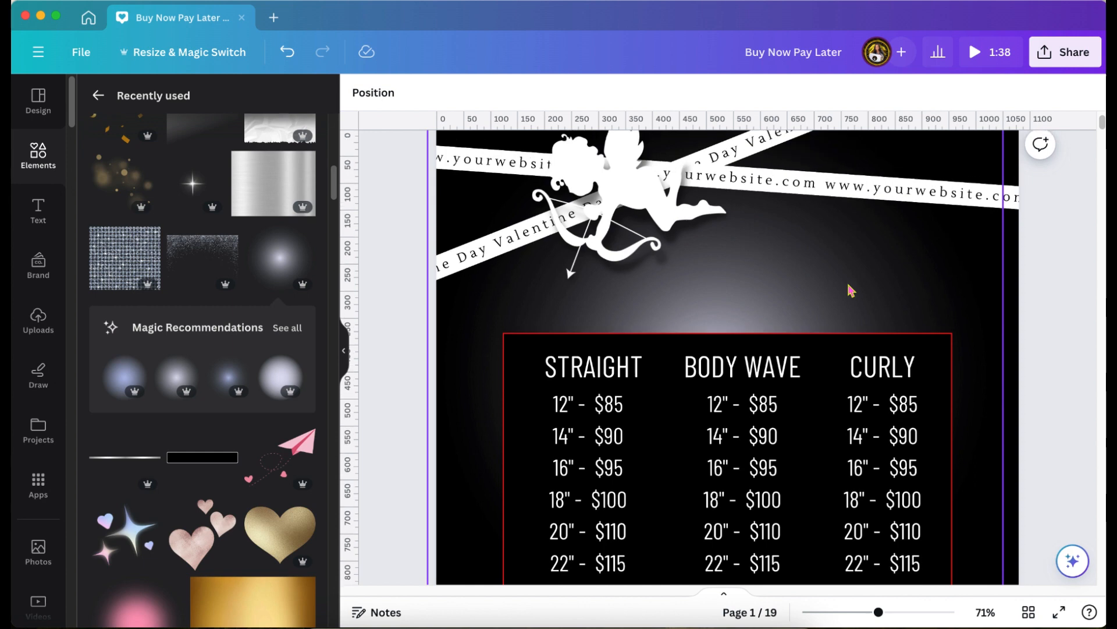
scroll(851, 290, "down", 2)
scroll(851, 289, "down", 4)
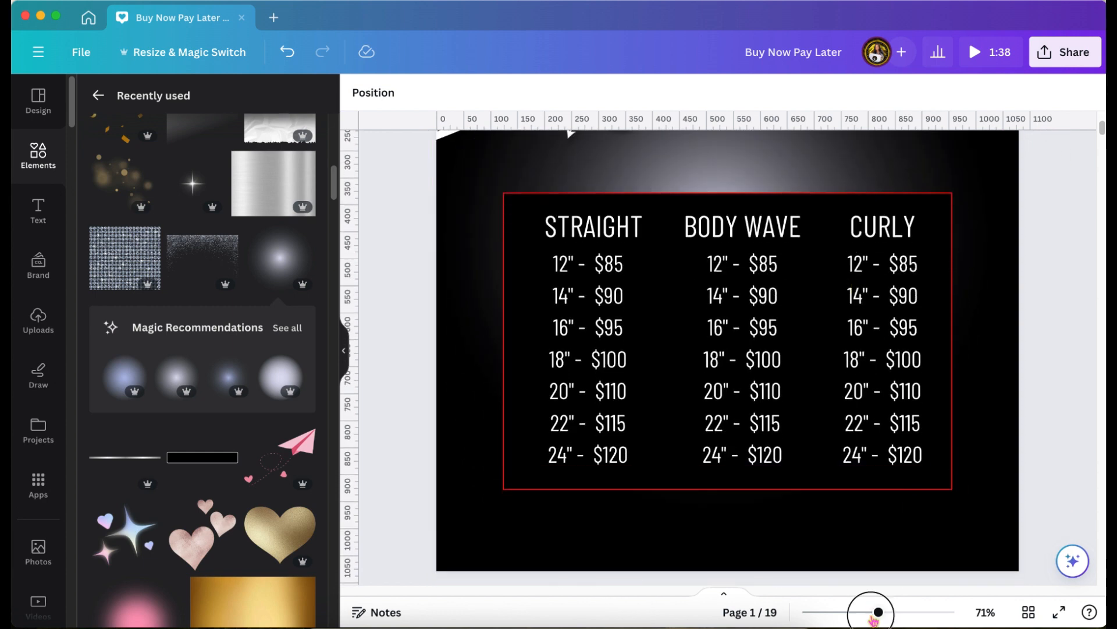
left_click_drag(875, 620, 869, 617)
scroll(1060, 376, "down", 10)
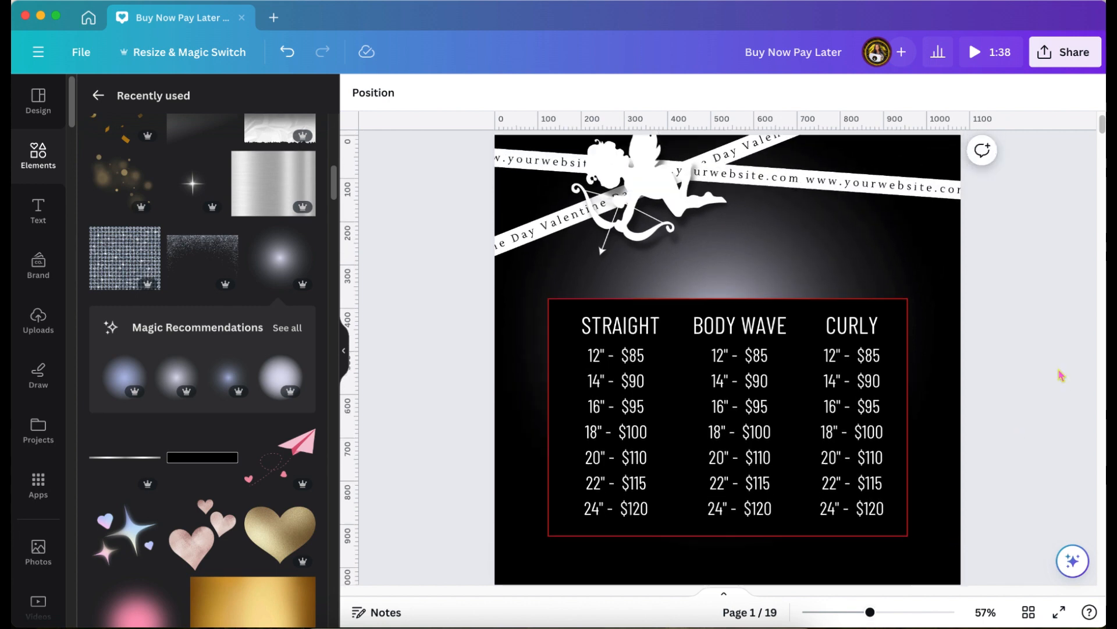
Try green and pink fills on the white valentine ribbon on page 3, restore white and deselect it.
scroll(1060, 375, "down", 5)
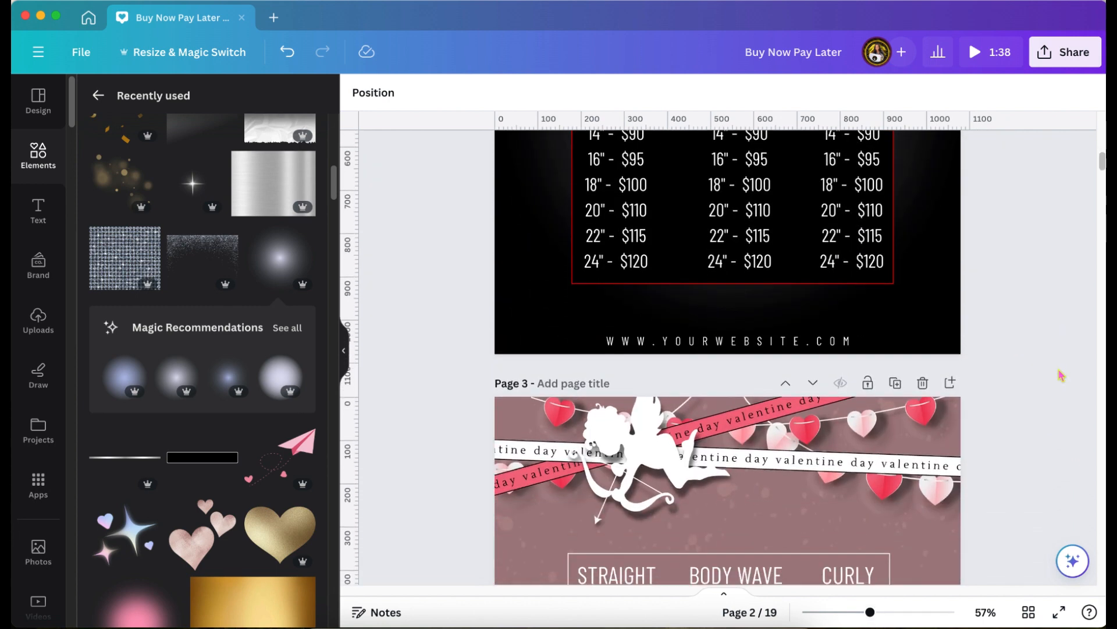
scroll(1061, 376, "down", 2)
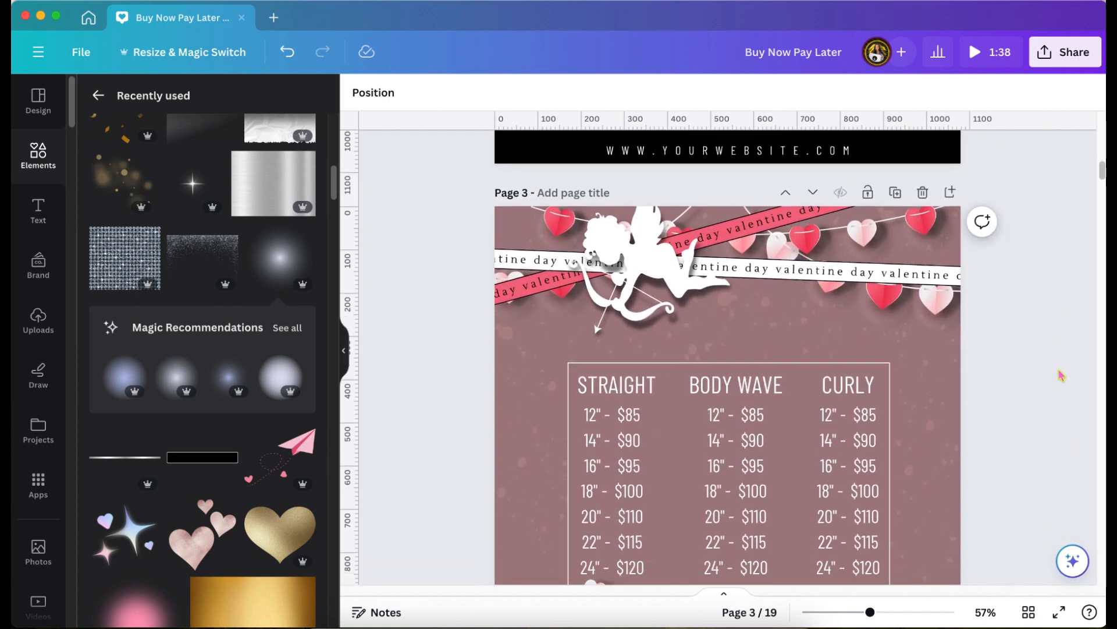
scroll(1060, 375, "up", 1)
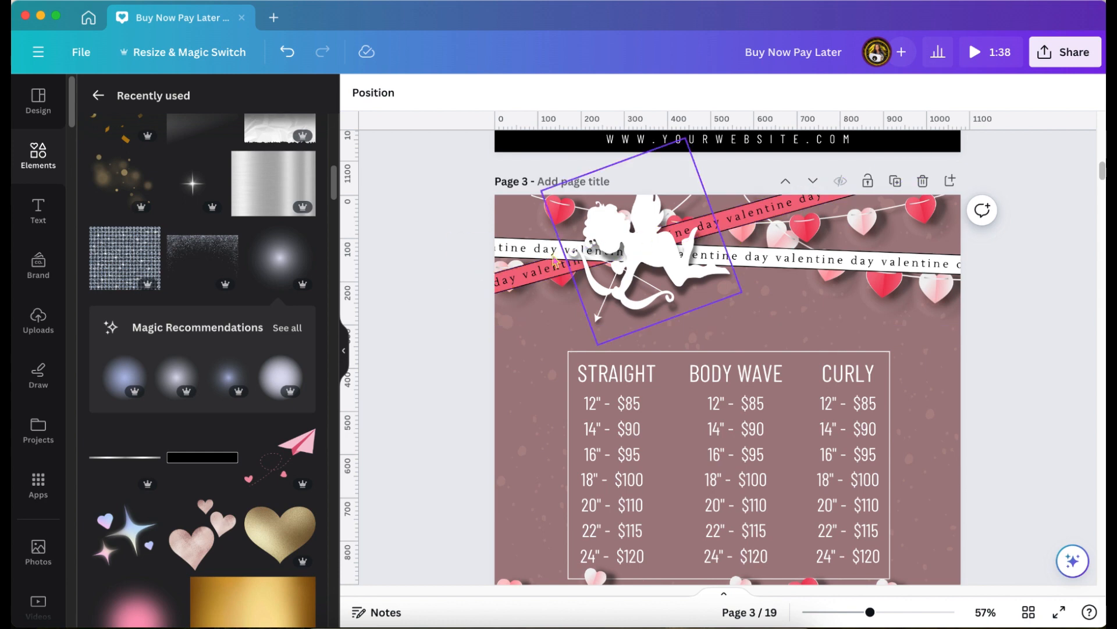
left_click(520, 284)
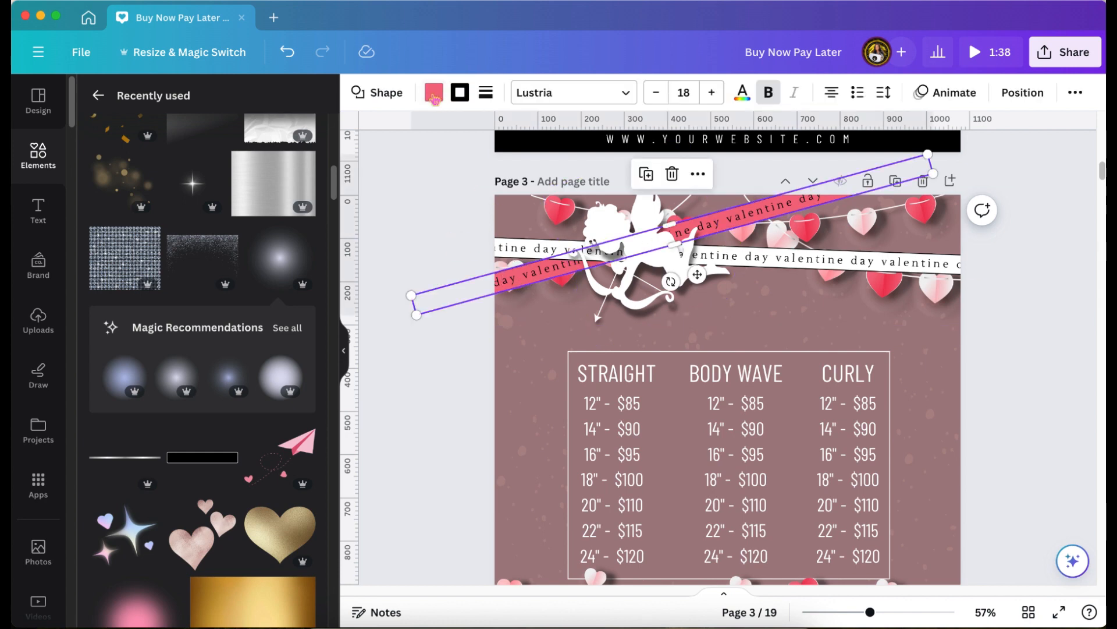
left_click(510, 250)
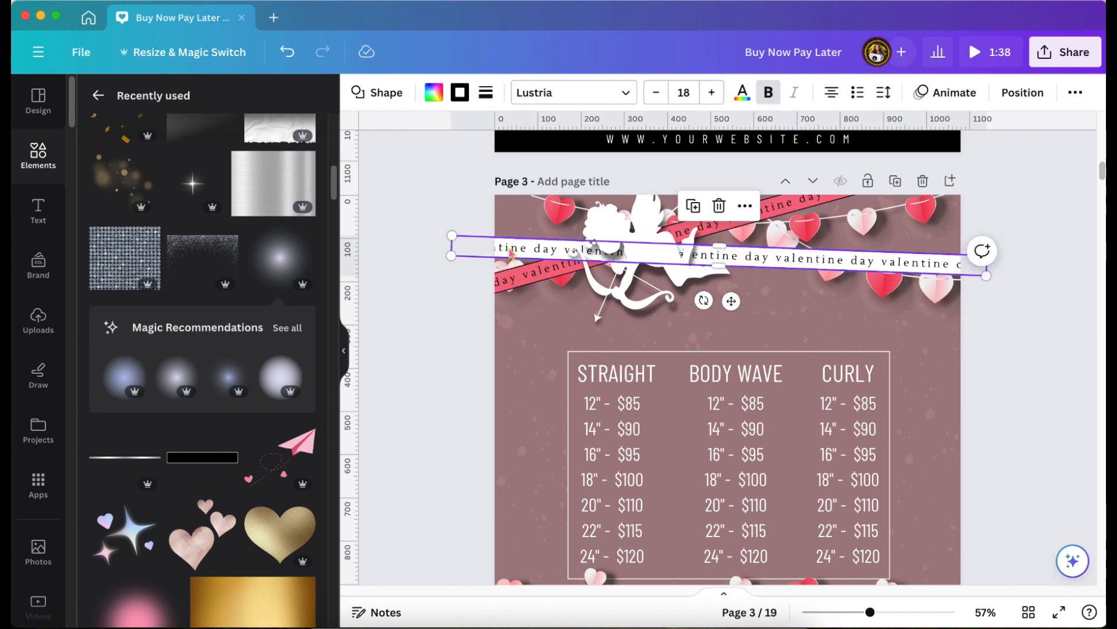
left_click(434, 92)
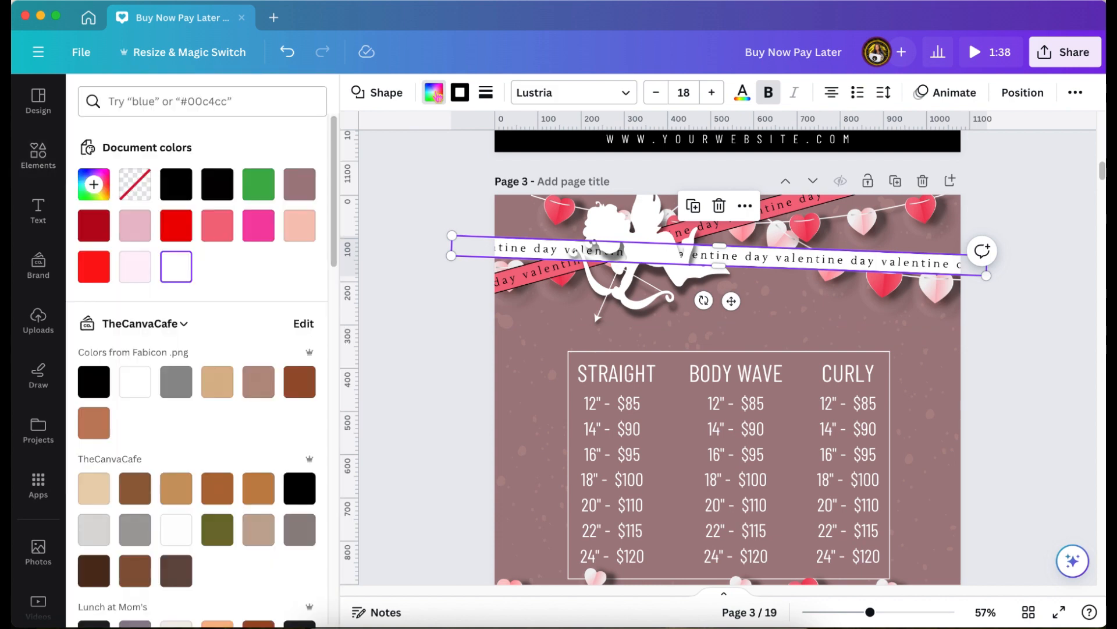
left_click(260, 184)
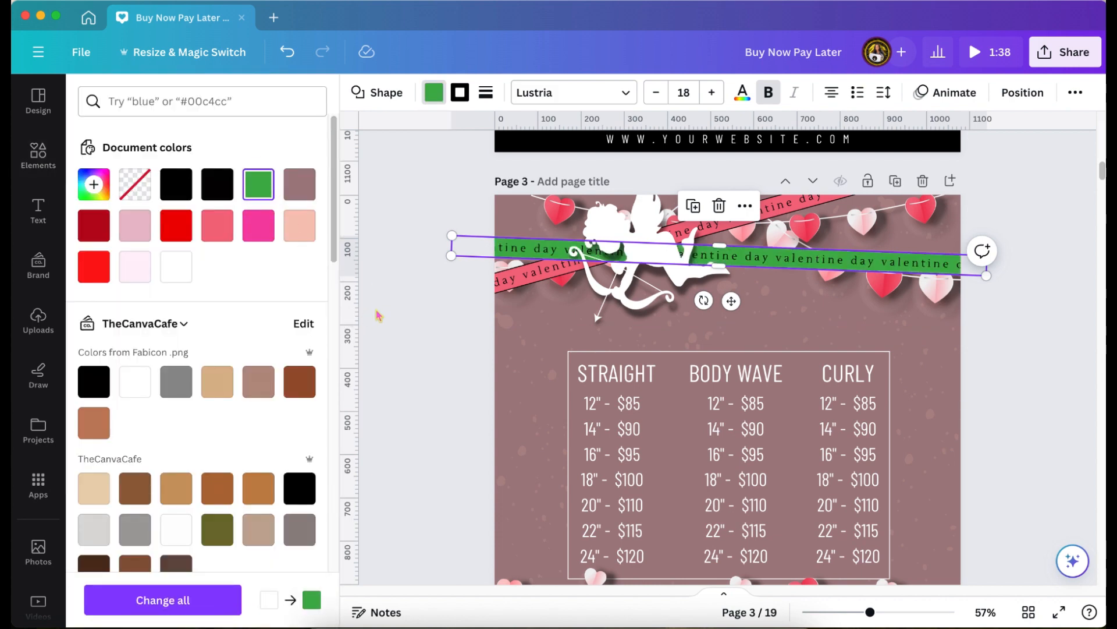
left_click(258, 225)
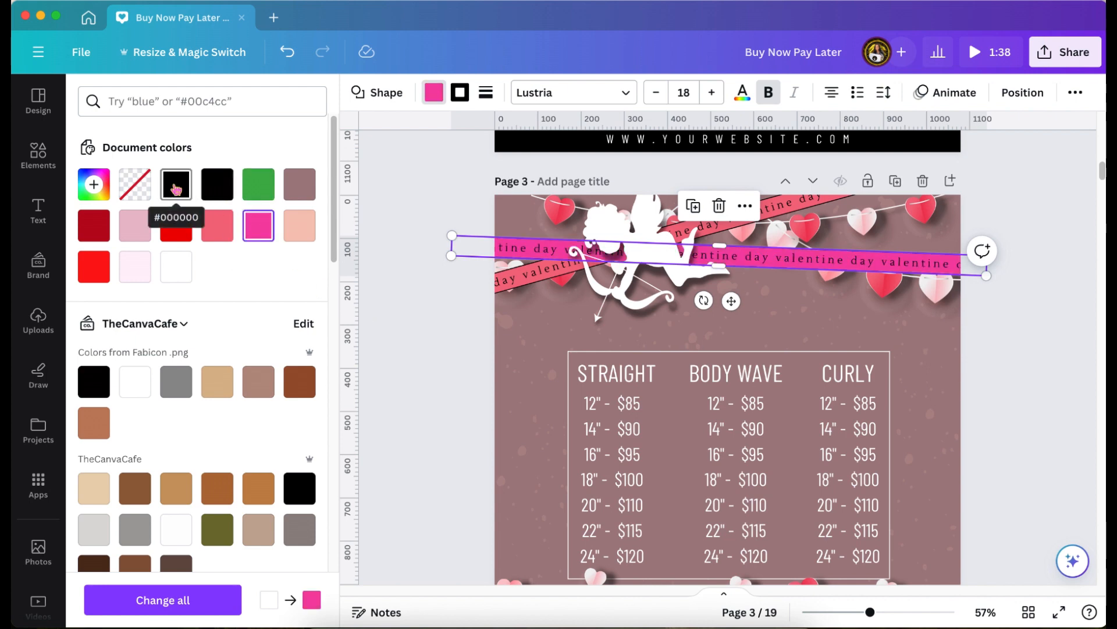
left_click(176, 266)
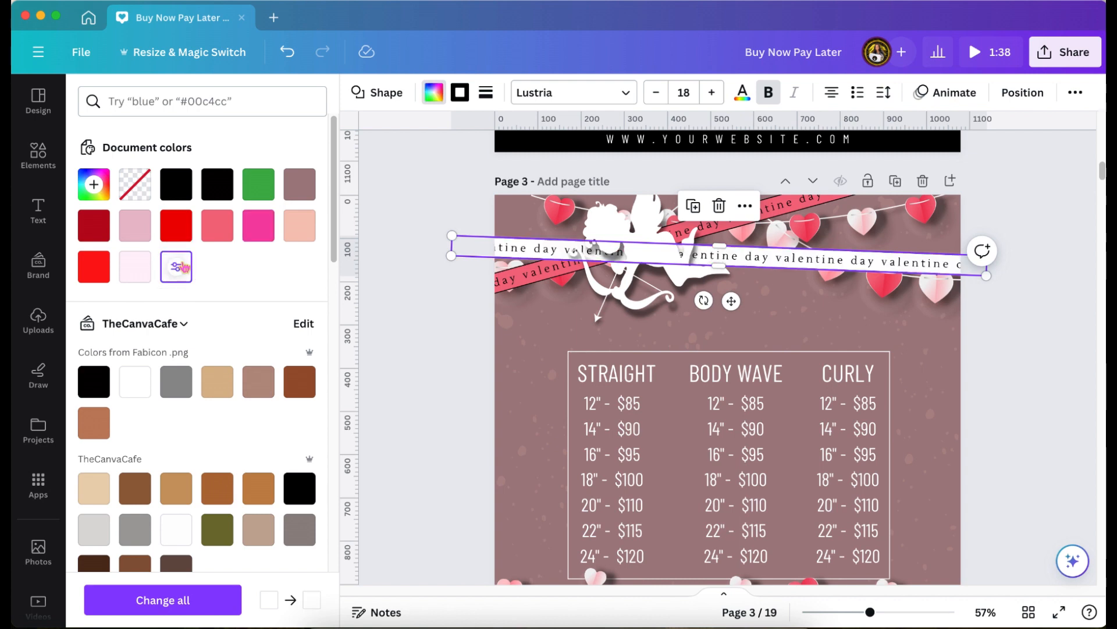
left_click(394, 263)
Look up the details of the splatter texture image behind the price list on page 3.
scroll(396, 265, "down", 3)
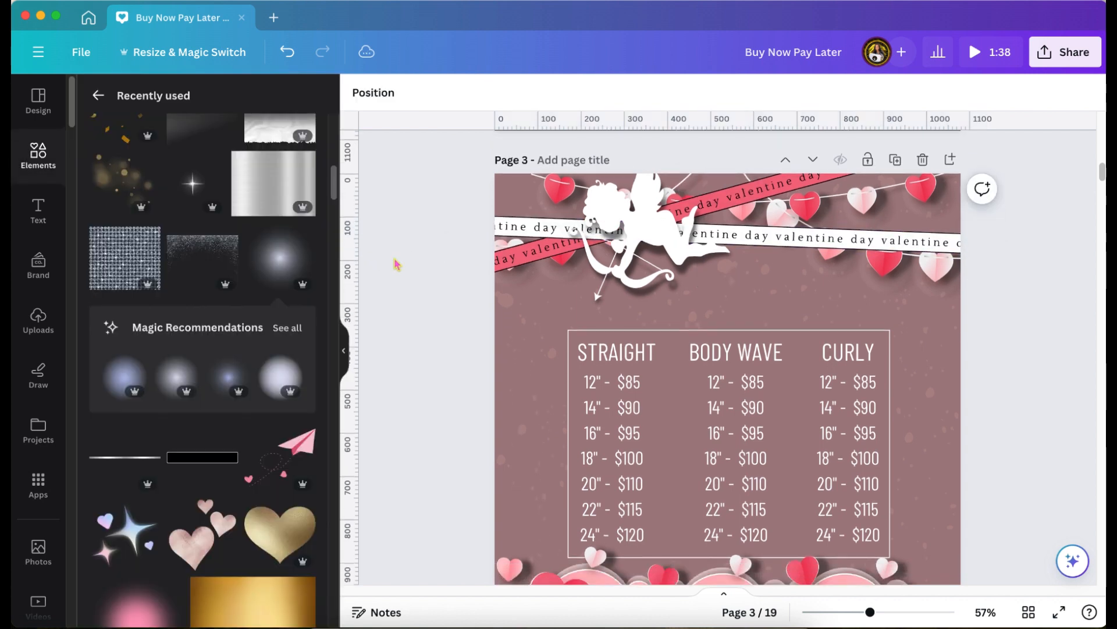
scroll(393, 263, "down", 2)
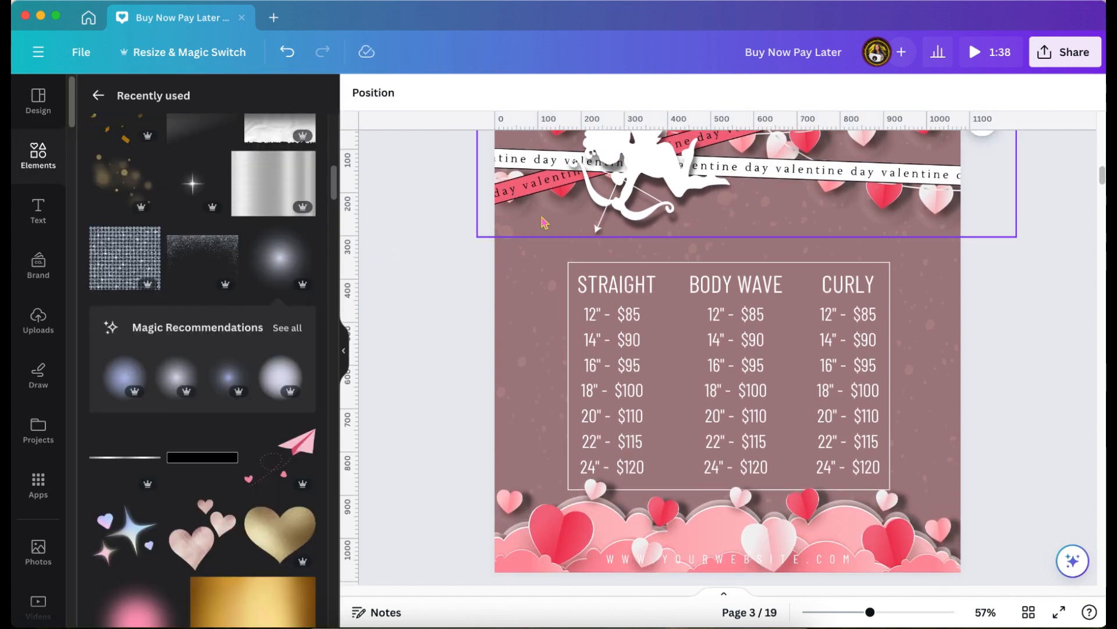
left_click(532, 298)
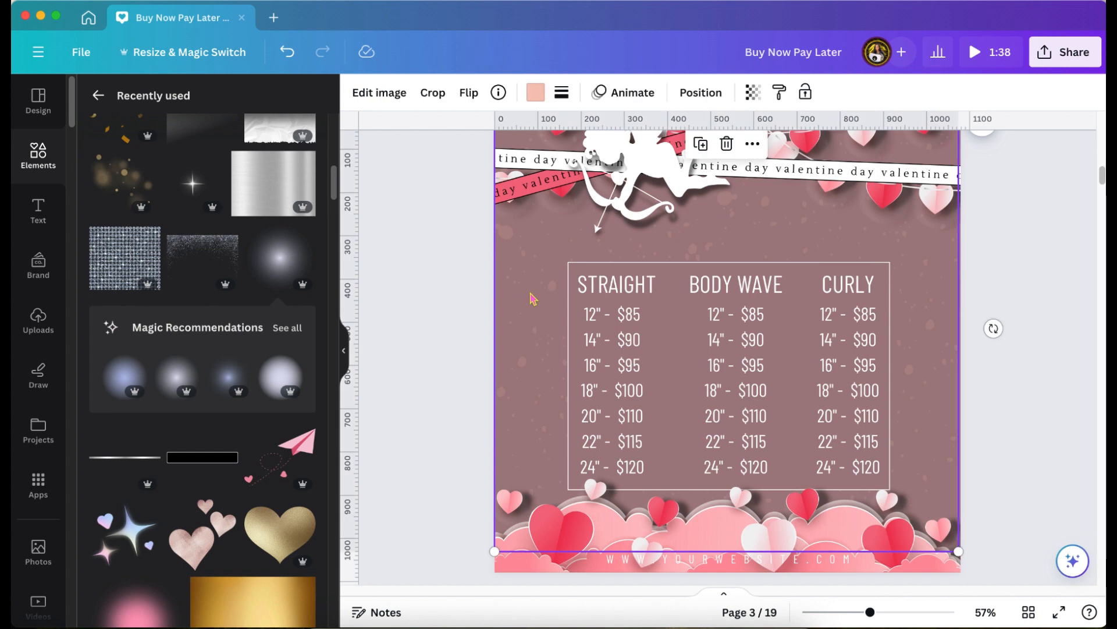
left_click(498, 93)
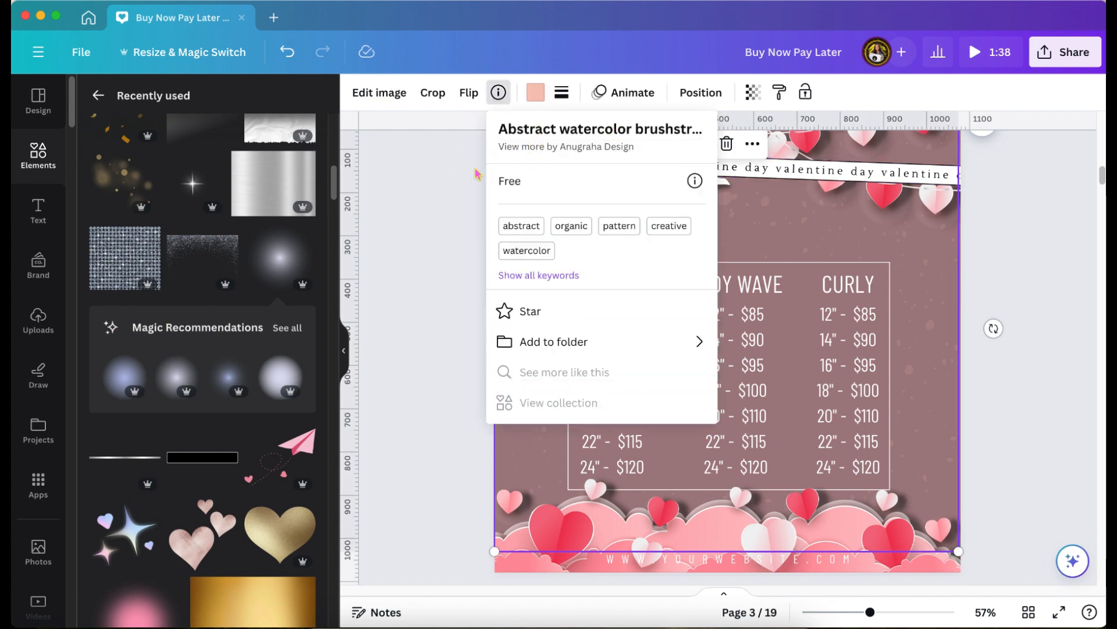
left_click(423, 209)
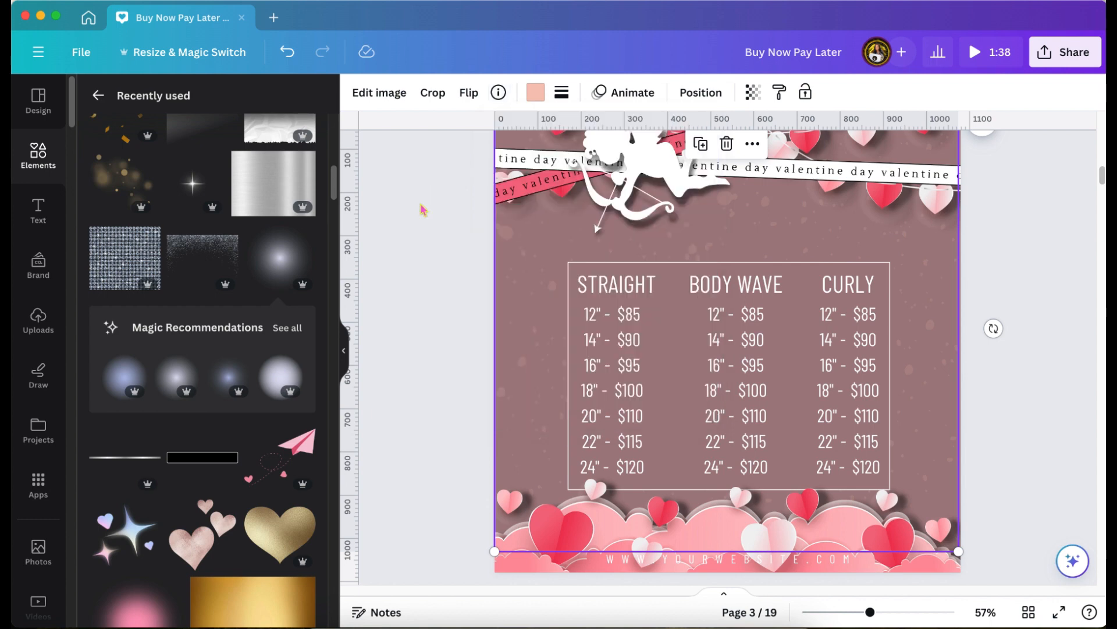
Duplicate the splatter texture image and move the copy down and left, partly off page 3.
right_click(538, 279)
left_click(592, 331)
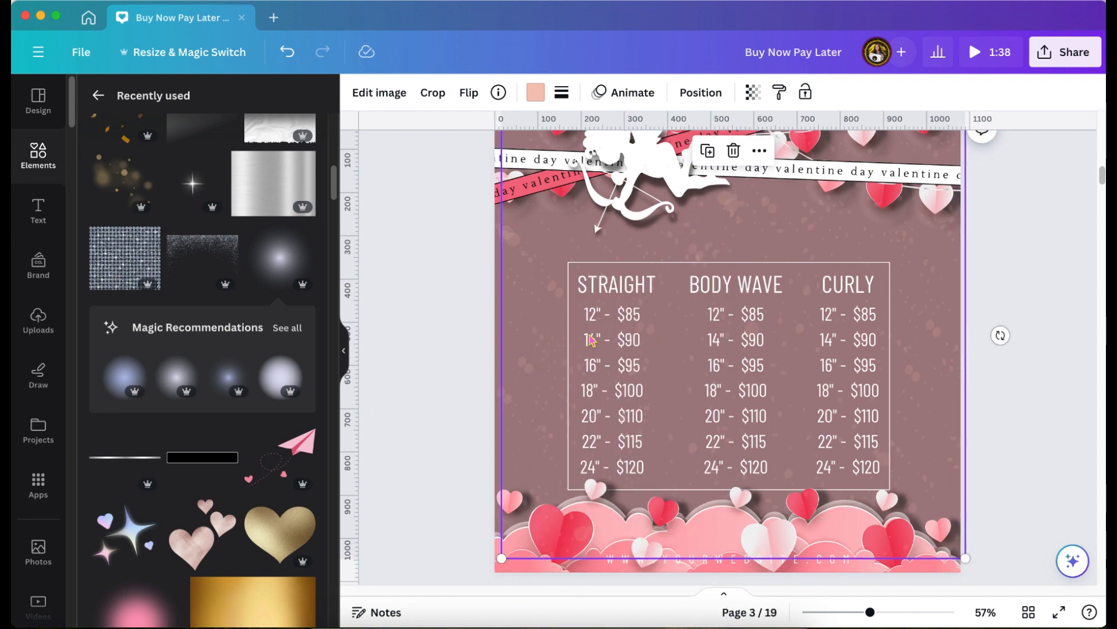
left_click_drag(862, 247, 749, 291)
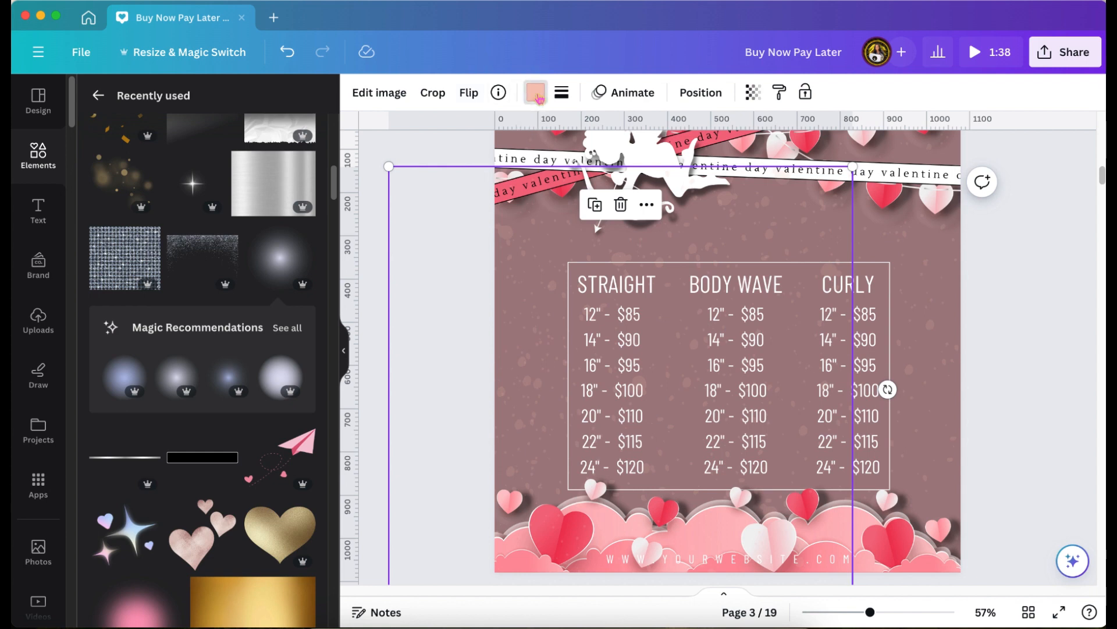
Recolor the duplicated splatter texture green #43B14B from the document colors.
left_click(536, 93)
left_click(221, 186)
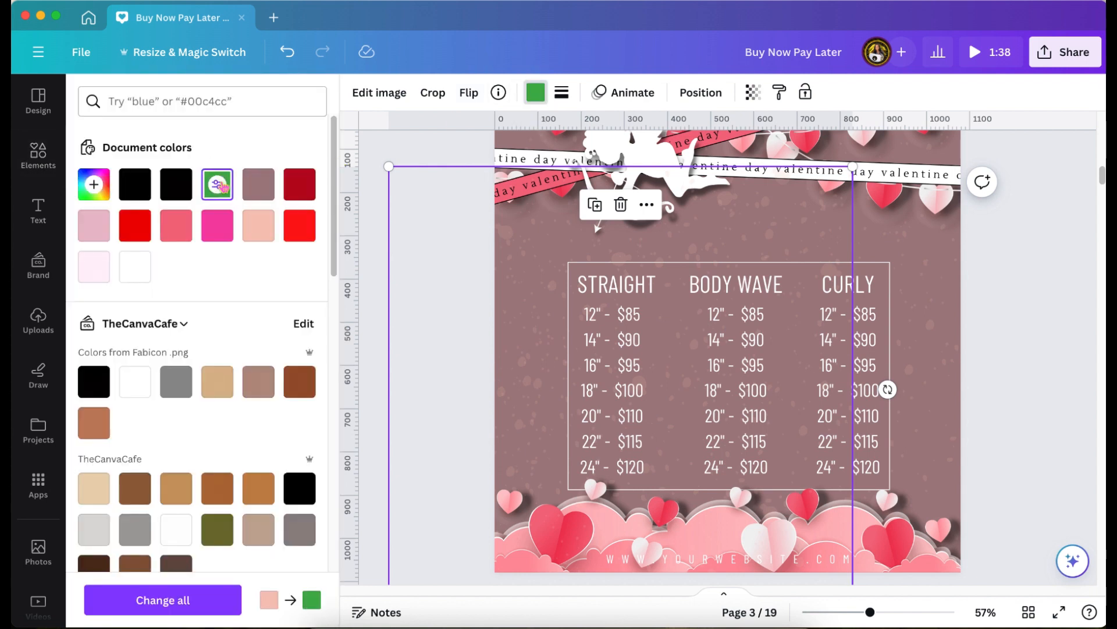
left_click(232, 197)
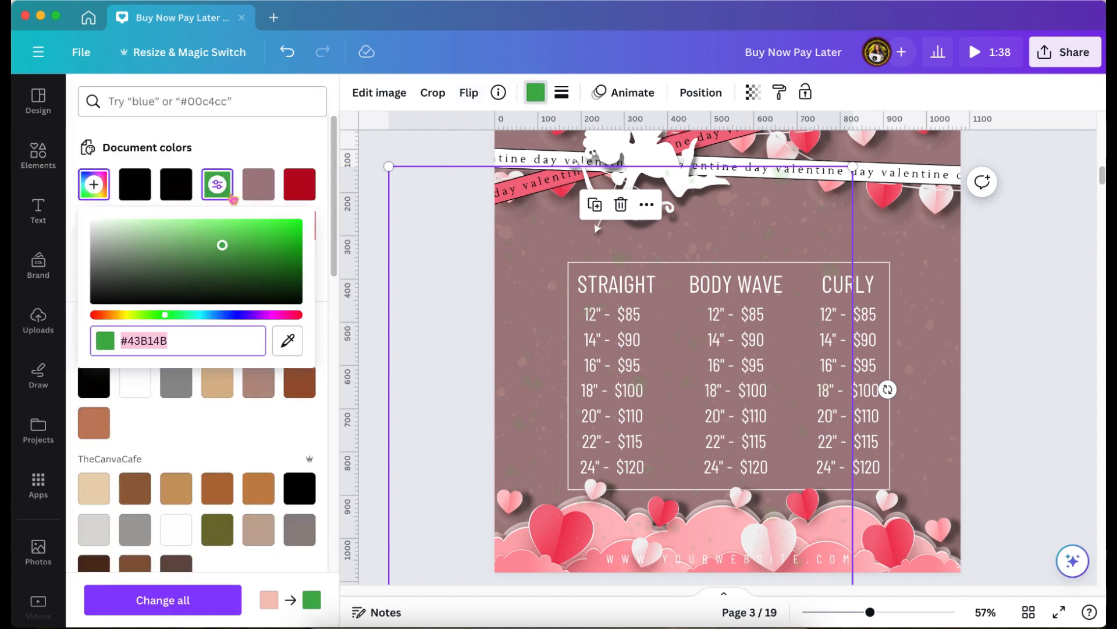
left_click(446, 224)
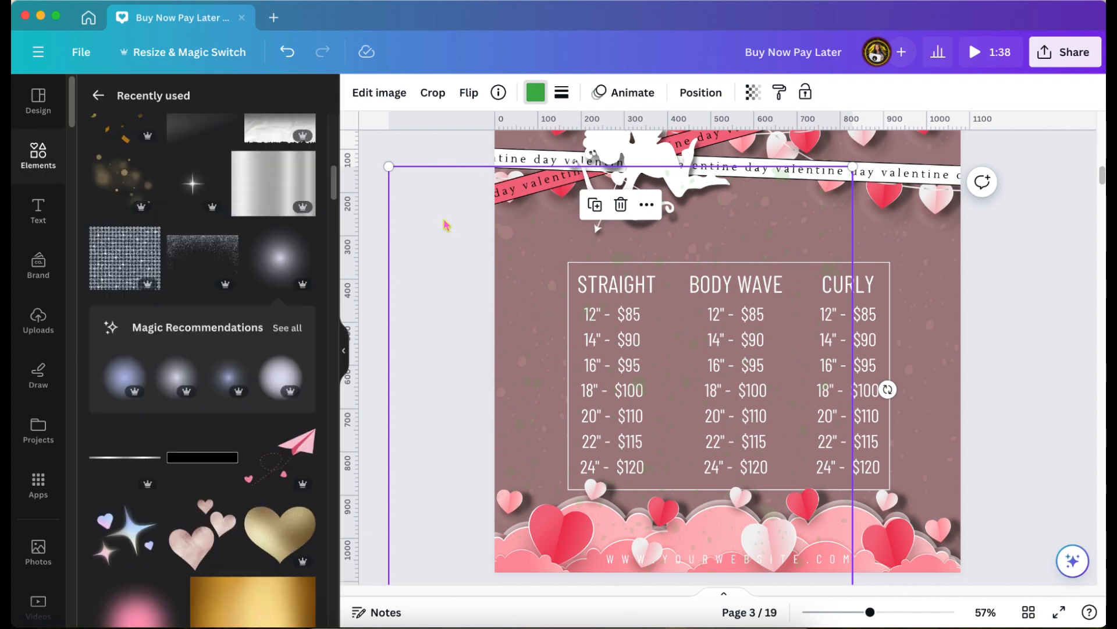
left_click(536, 94)
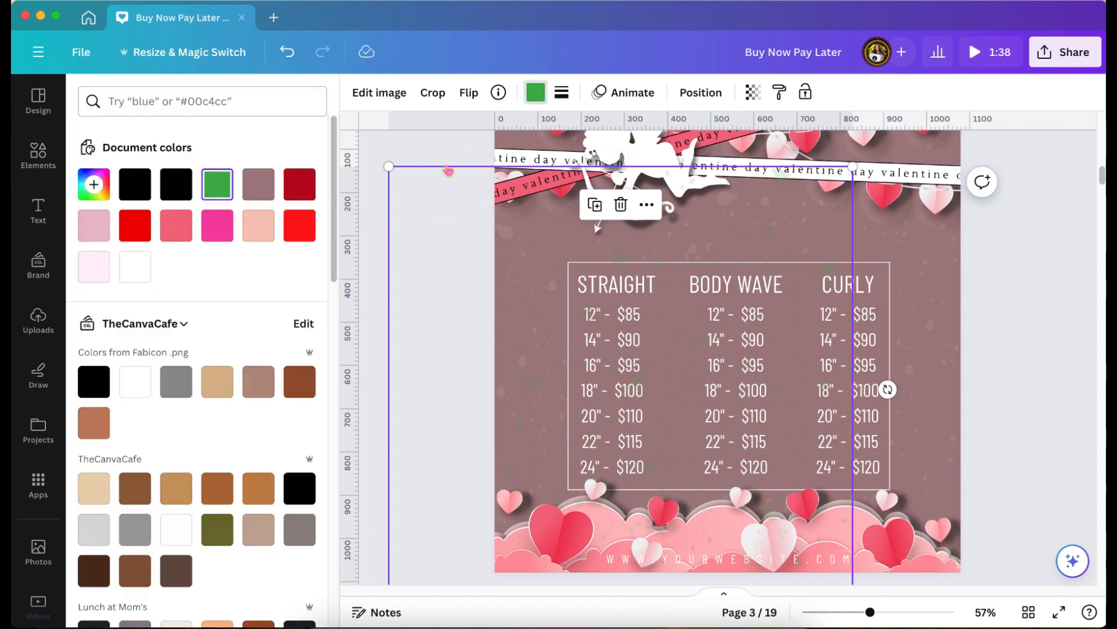
left_click(439, 139)
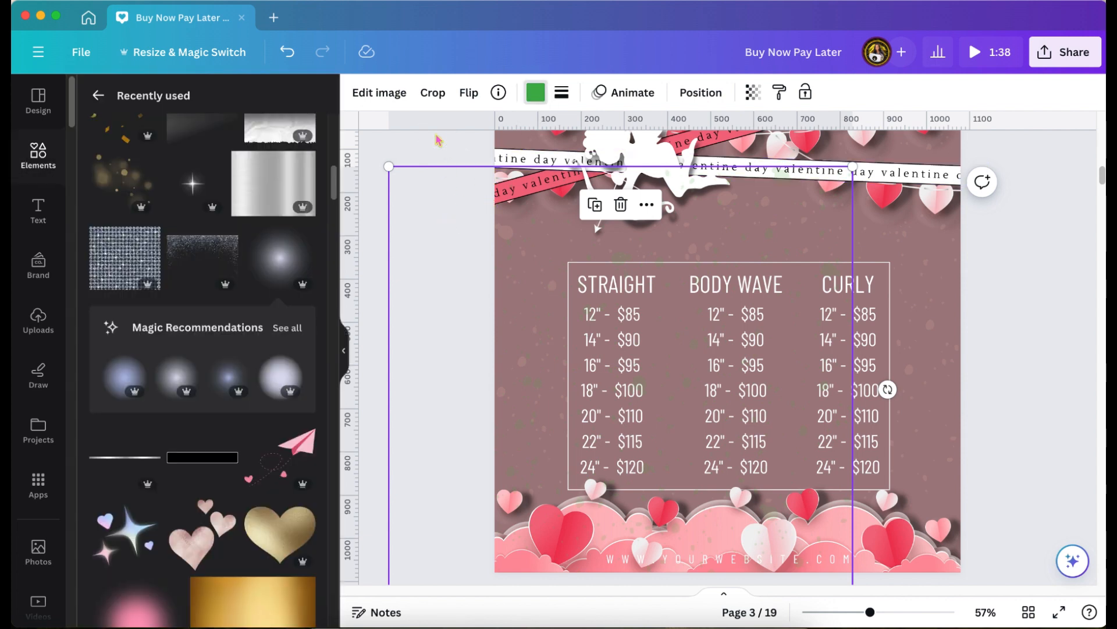
left_click(534, 281)
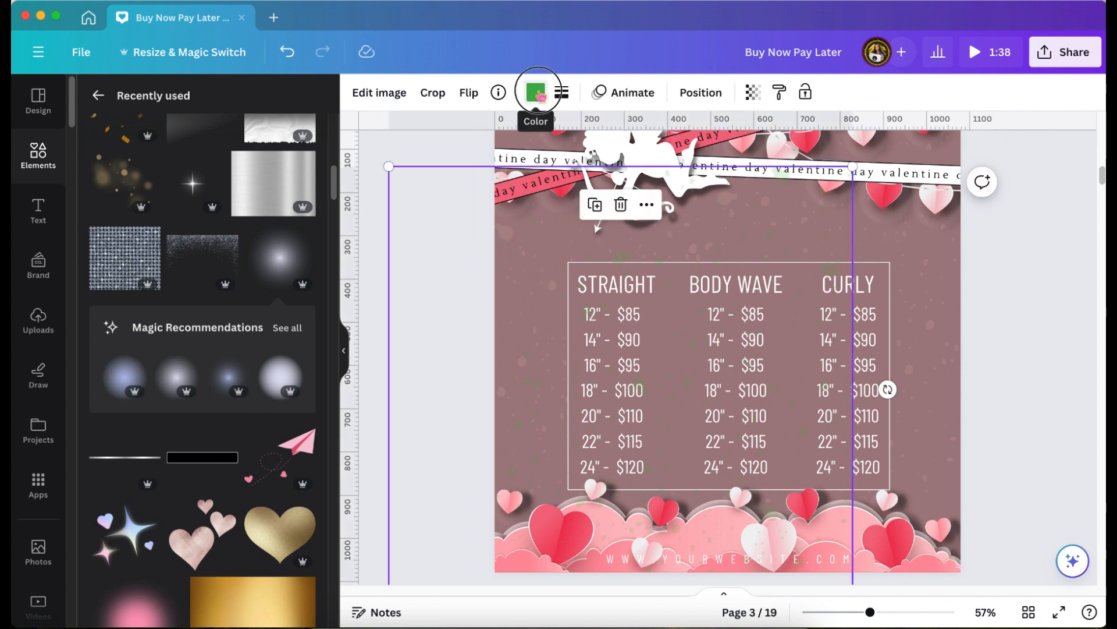
left_click(536, 93)
Set the green splatter copy's transparency to 100 and move it up and right over page 3.
left_click(753, 94)
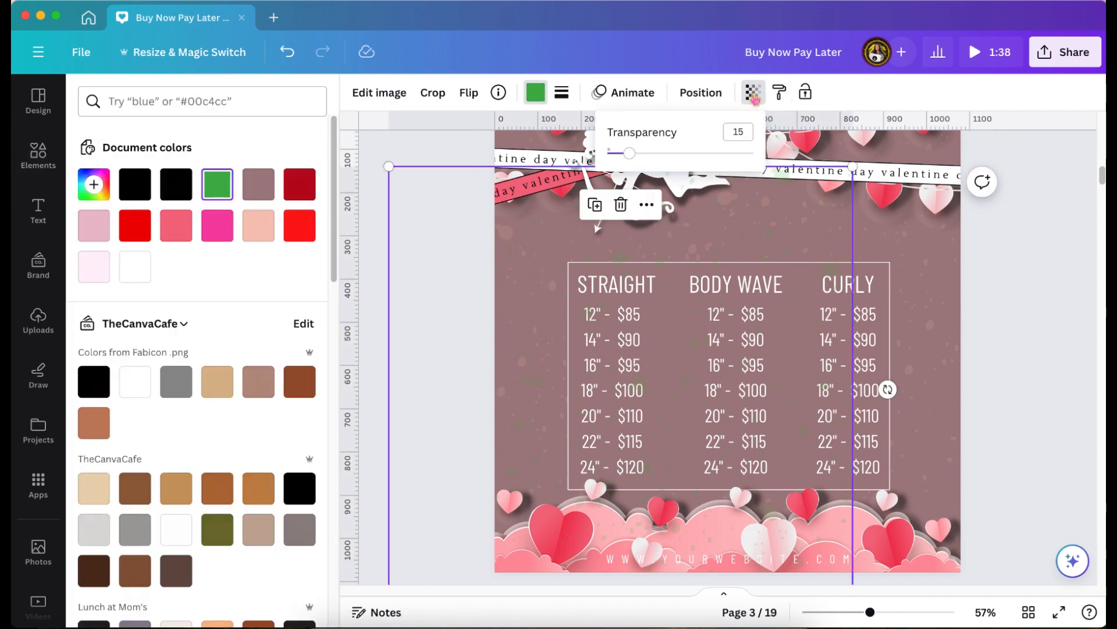
left_click_drag(633, 155, 818, 159)
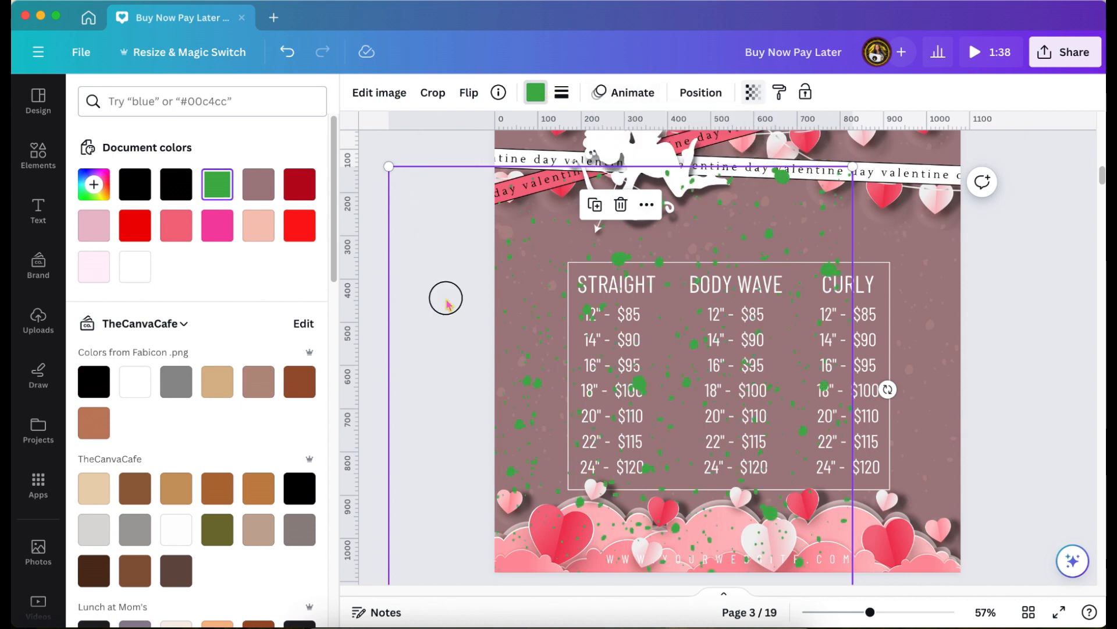
left_click_drag(444, 296, 533, 252)
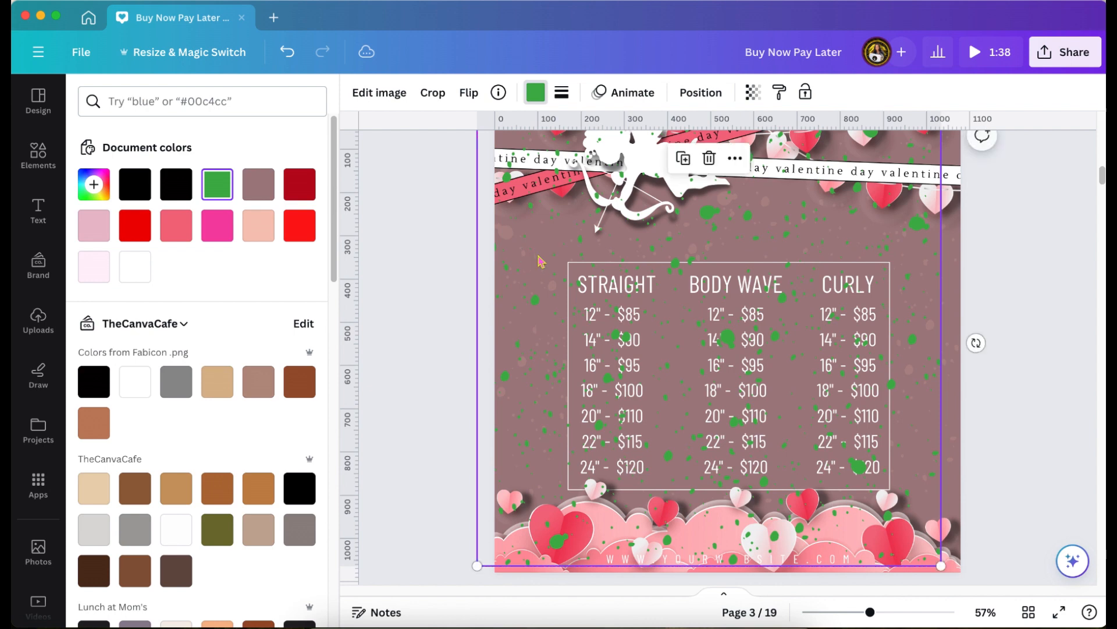
scroll(541, 262, "up", 2)
scroll(541, 262, "down", 1)
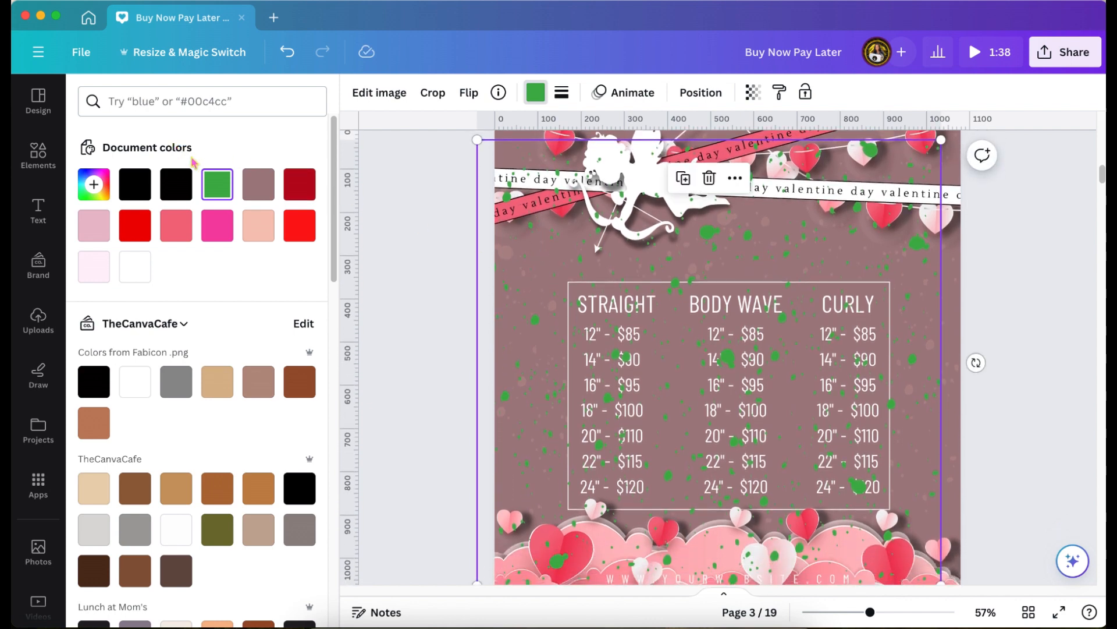
Set the splatter copy's transparency to 12 and try dark red and then black as its color.
left_click(752, 92)
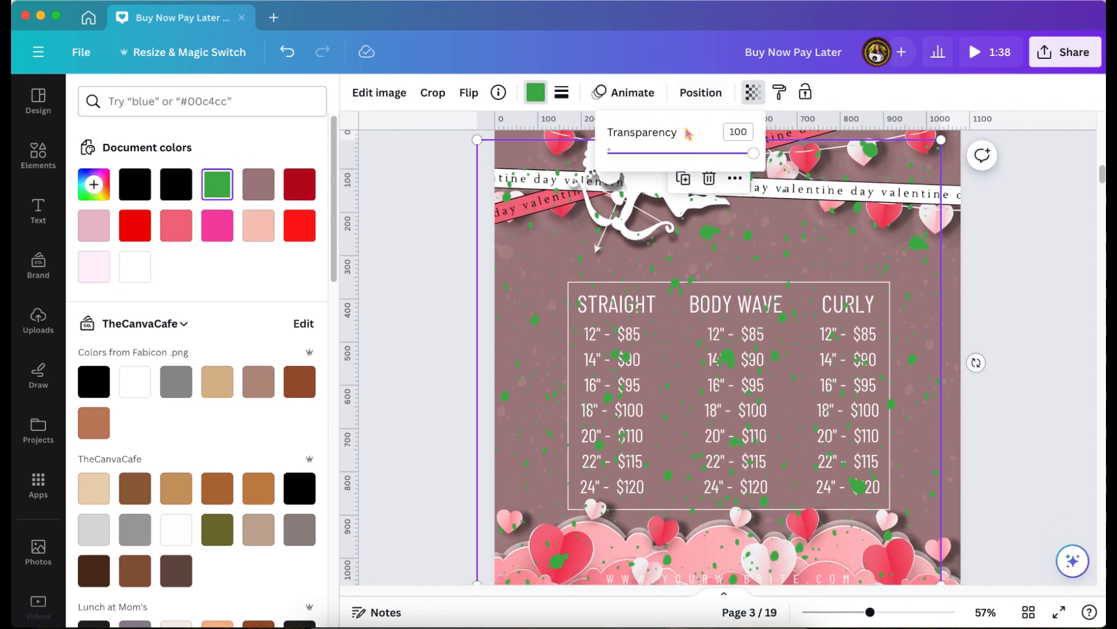
left_click_drag(647, 156, 626, 156)
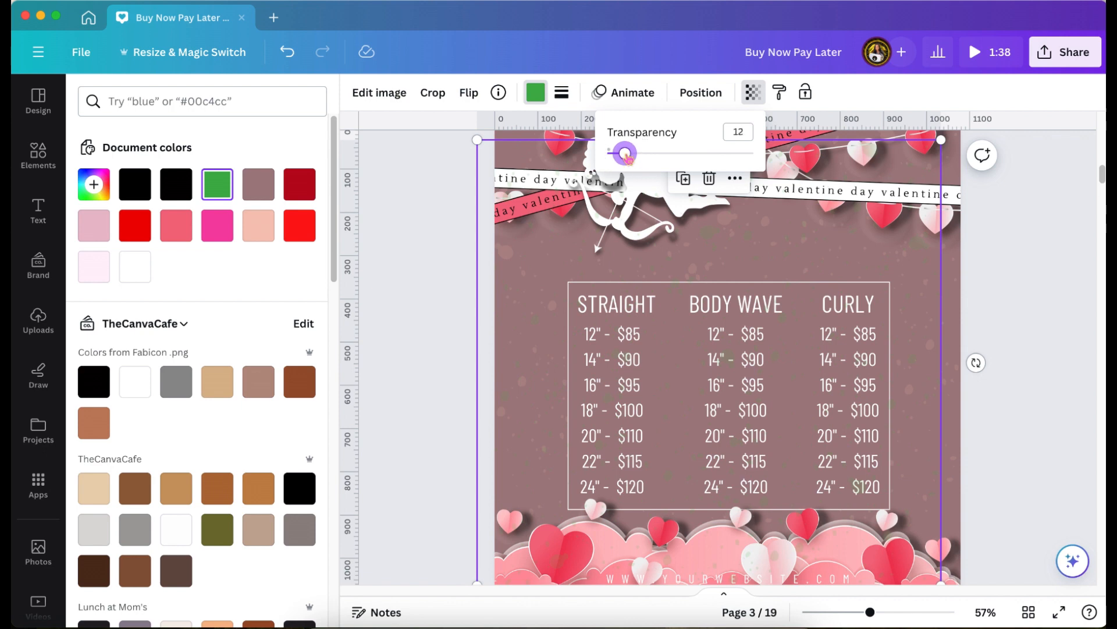
left_click(299, 184)
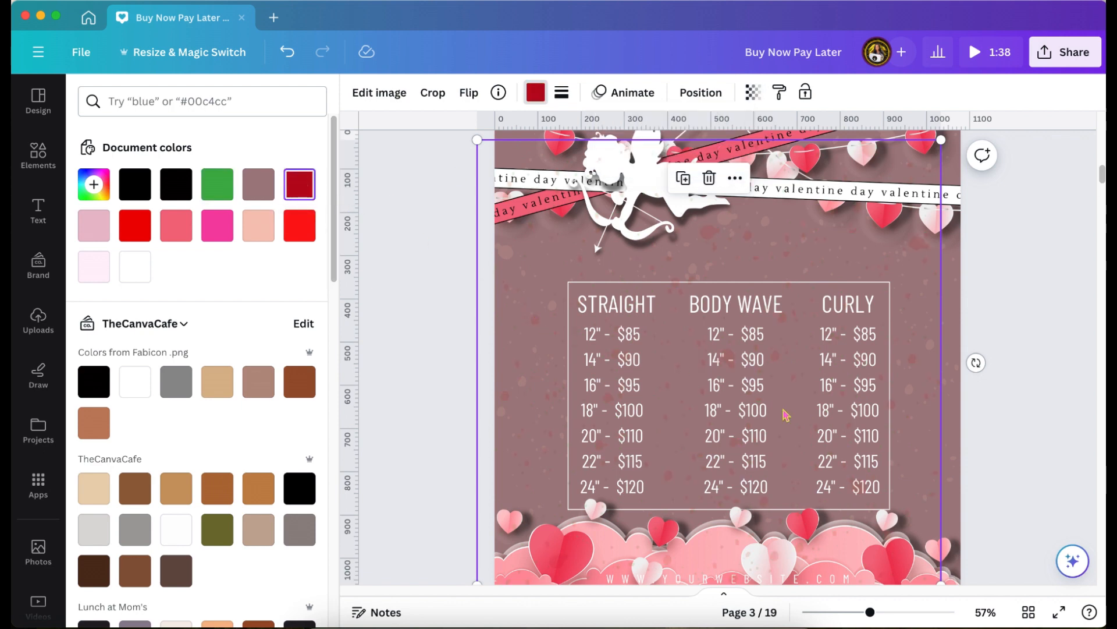
left_click_drag(877, 614, 879, 615)
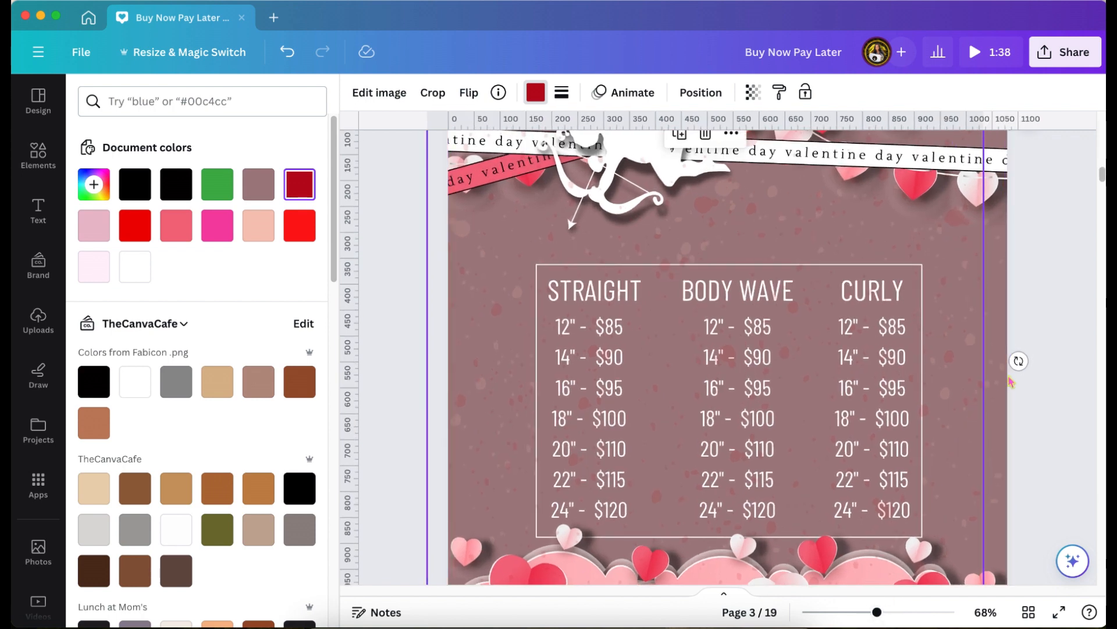
left_click(217, 184)
left_click(132, 192)
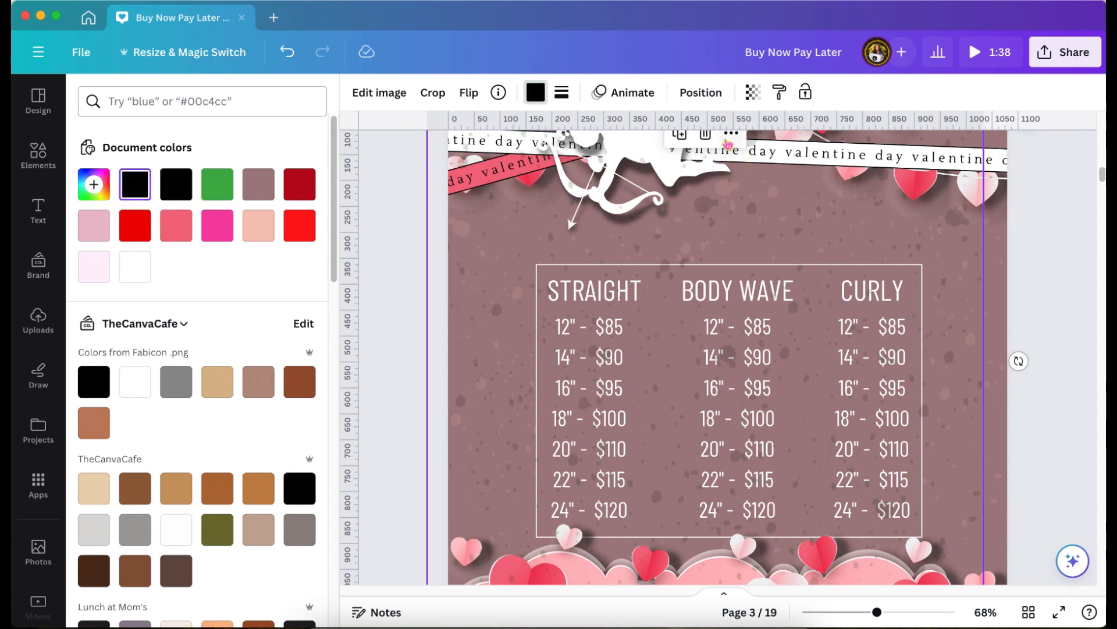
Delete the duplicated splatter texture and check page 3 from the ribbons down to the website line.
left_click(706, 134)
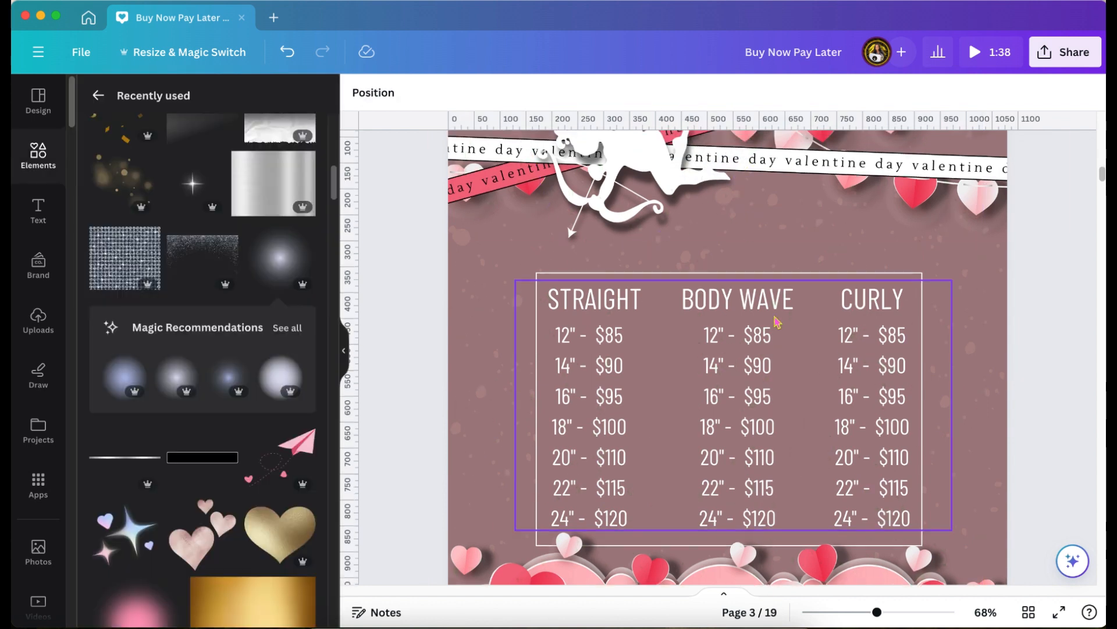
scroll(777, 321, "up", 3)
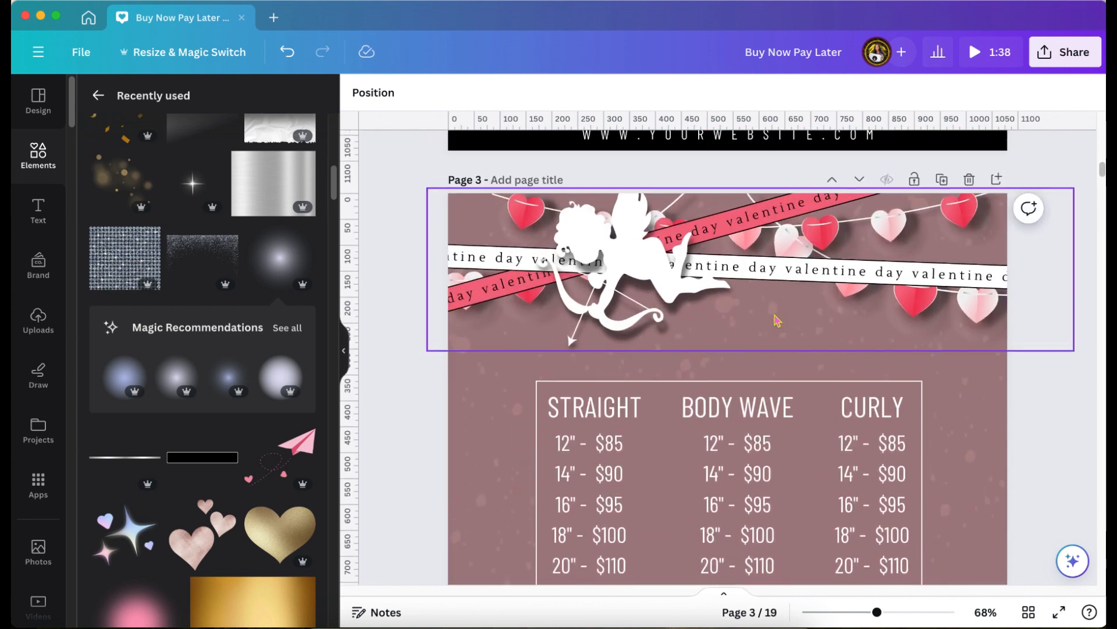
scroll(903, 310, "down", 2)
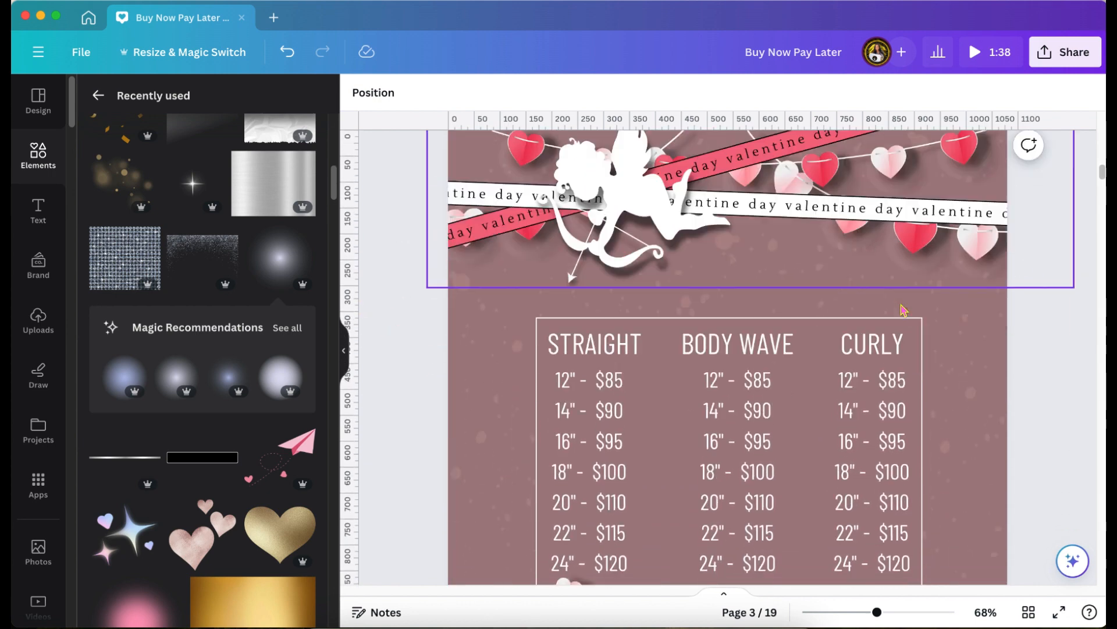
scroll(903, 310, "down", 8)
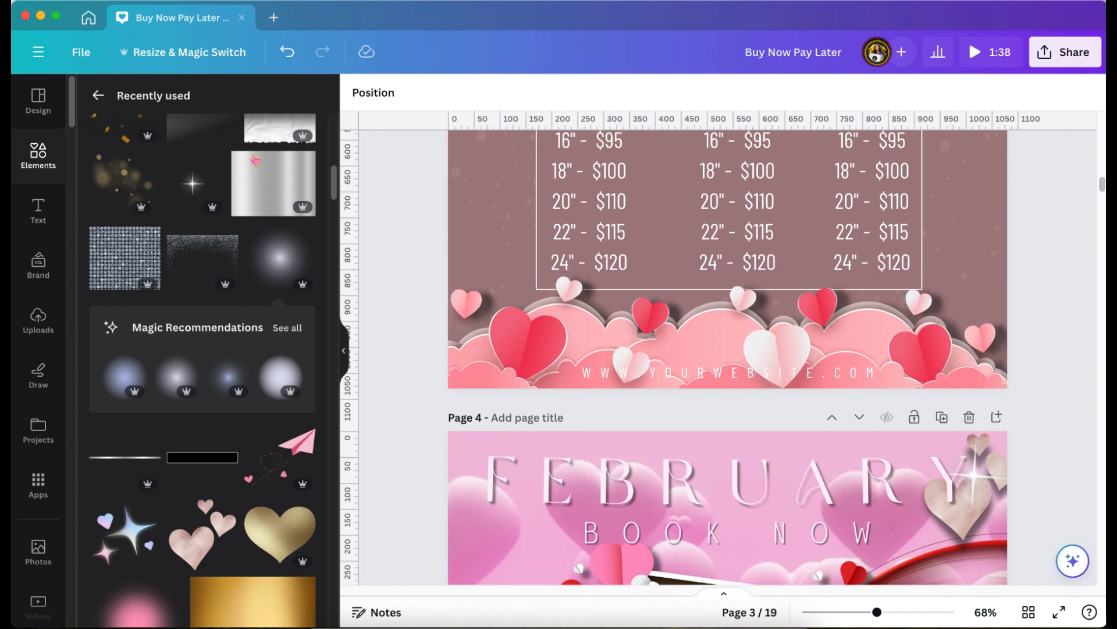
Browse the recently used elements for the Valentine heart graphics and view the details of the Valentine Heart corner graphic.
scroll(189, 279, "up", 5)
scroll(189, 278, "down", 3)
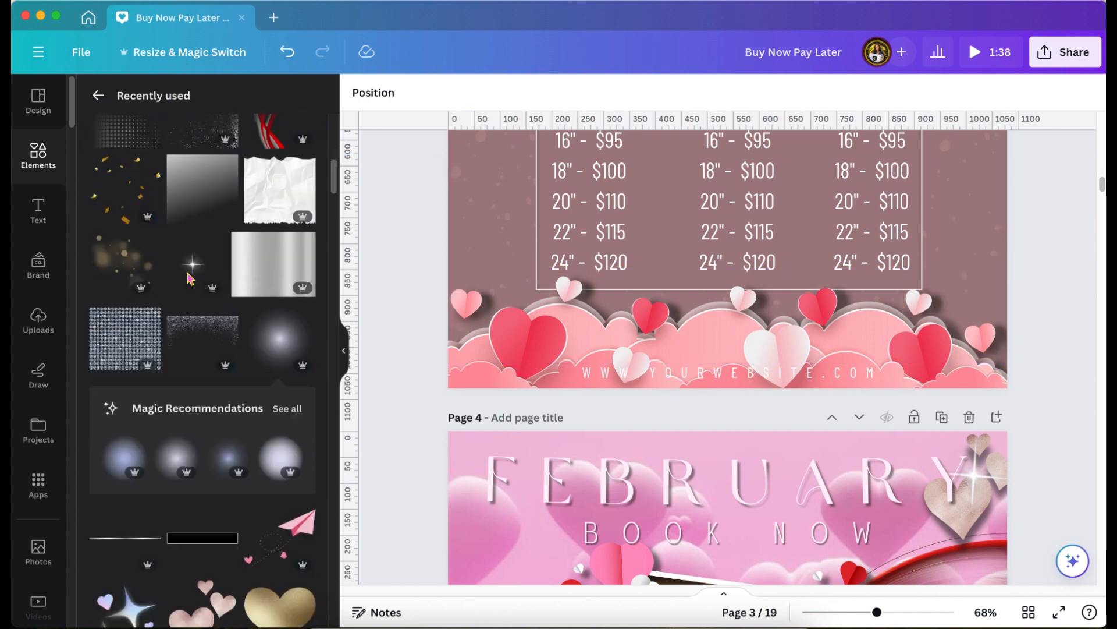
scroll(189, 278, "down", 10)
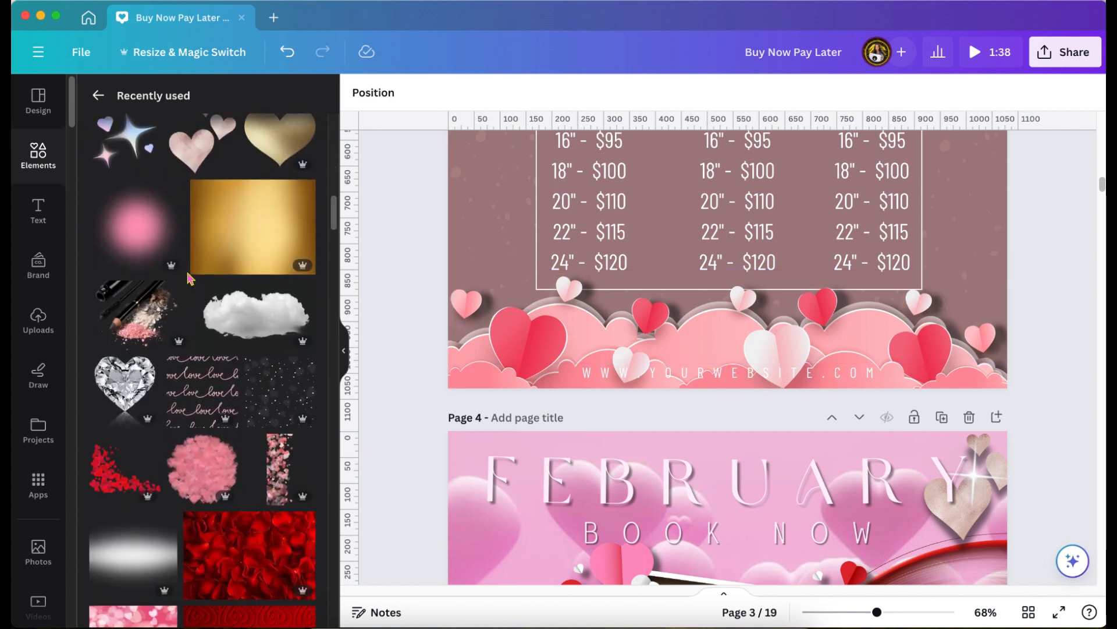
scroll(189, 279, "down", 8)
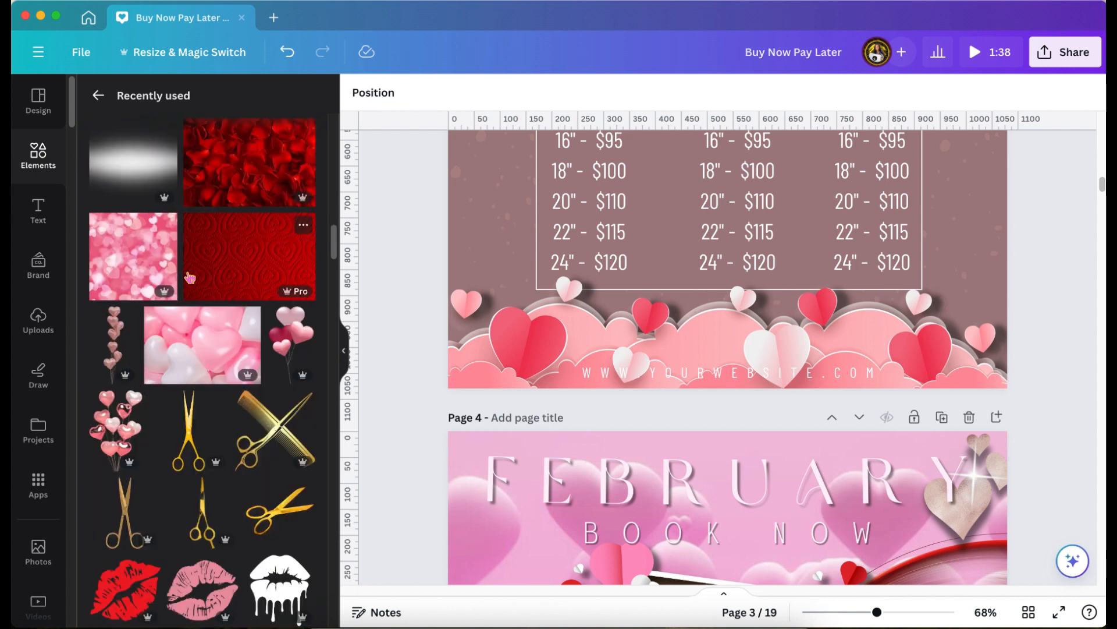
scroll(189, 278, "down", 1)
scroll(189, 278, "down", 8)
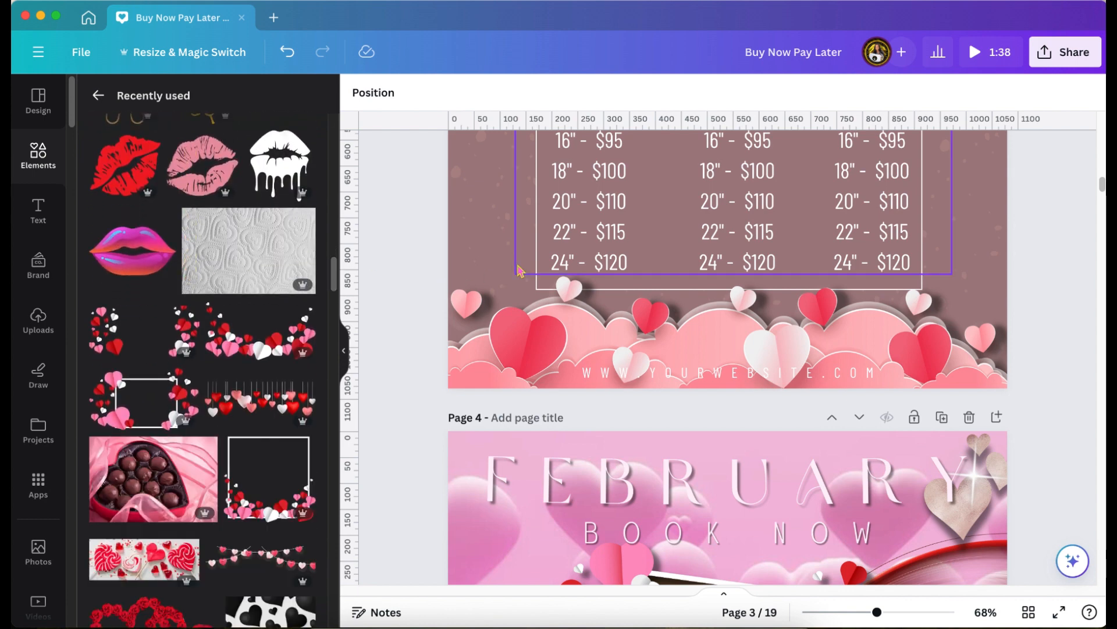
scroll(520, 271, "up", 5)
scroll(520, 270, "up", 1)
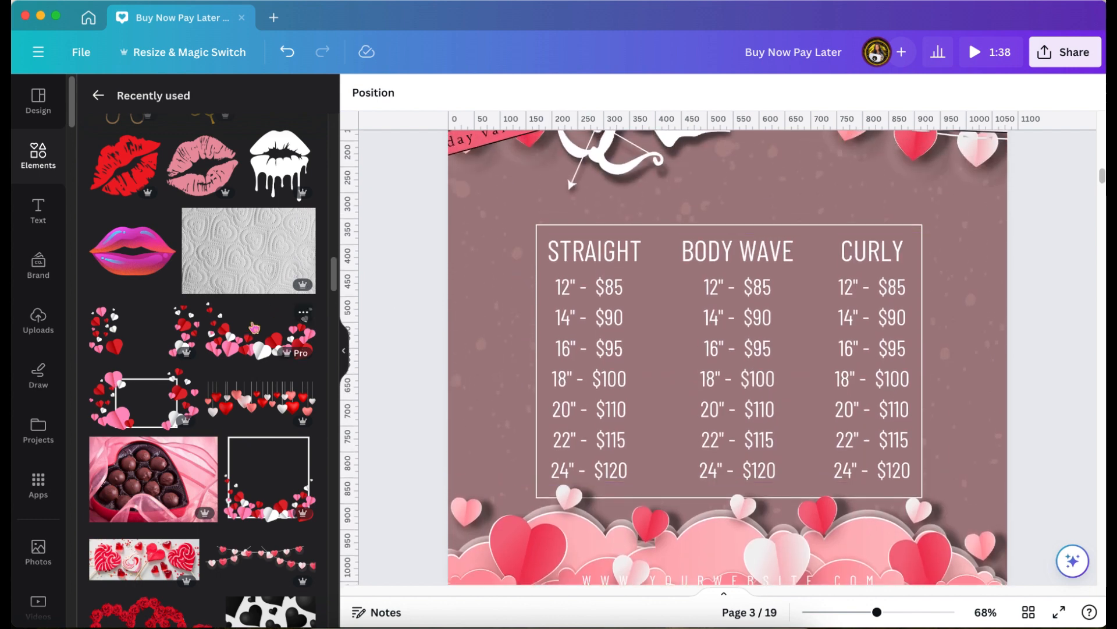
left_click(305, 315)
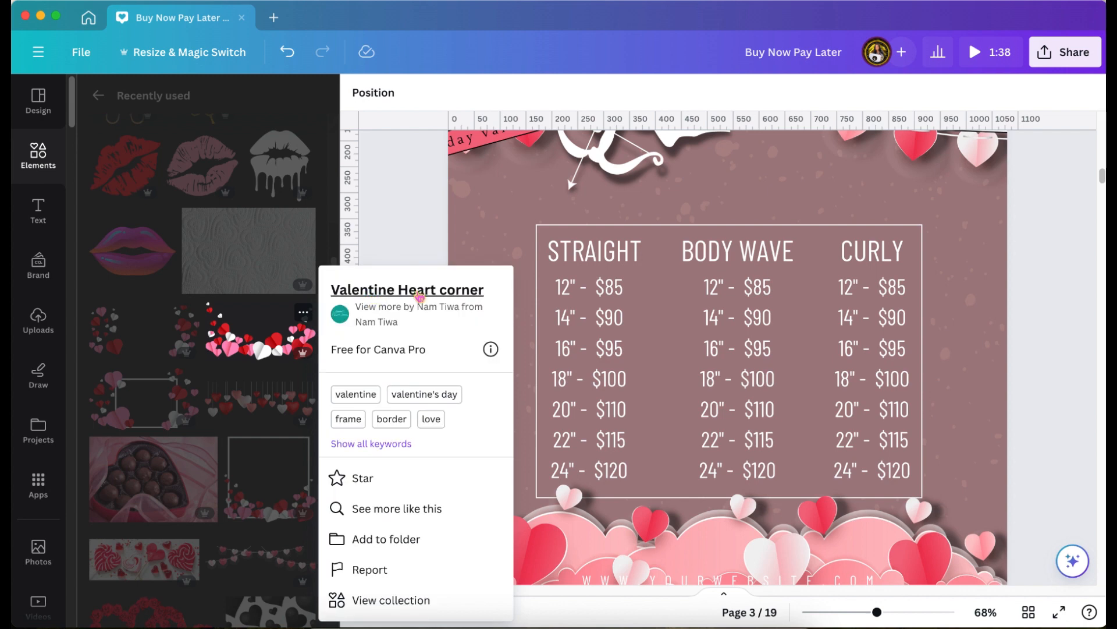
left_click(431, 223)
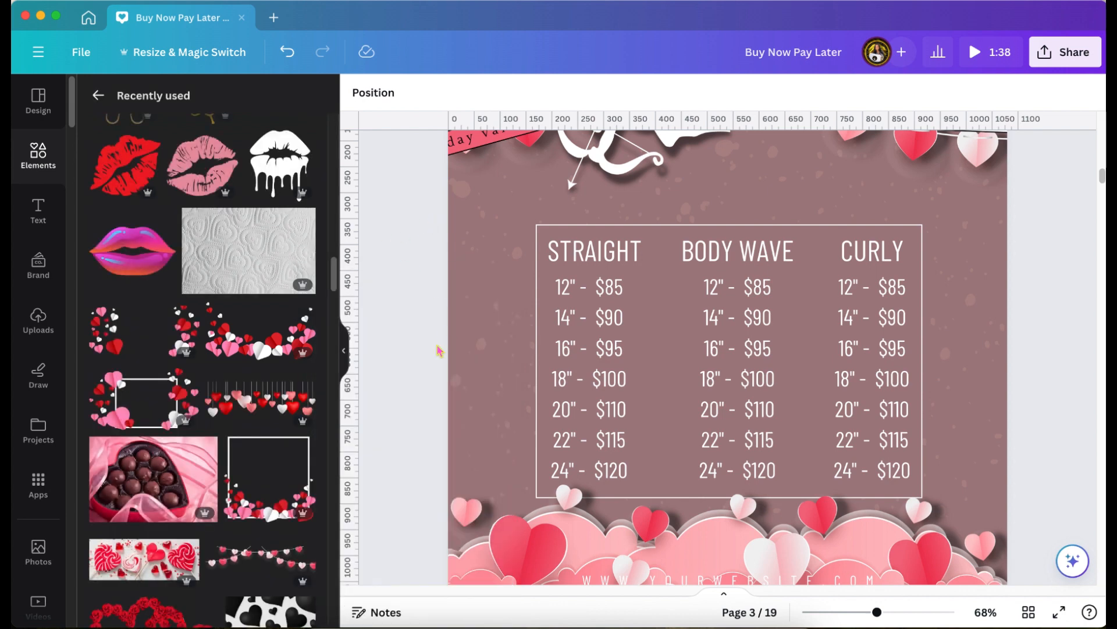
Find the pink heart-and-cloud border among the recently used elements and view its details.
scroll(440, 351, "down", 2)
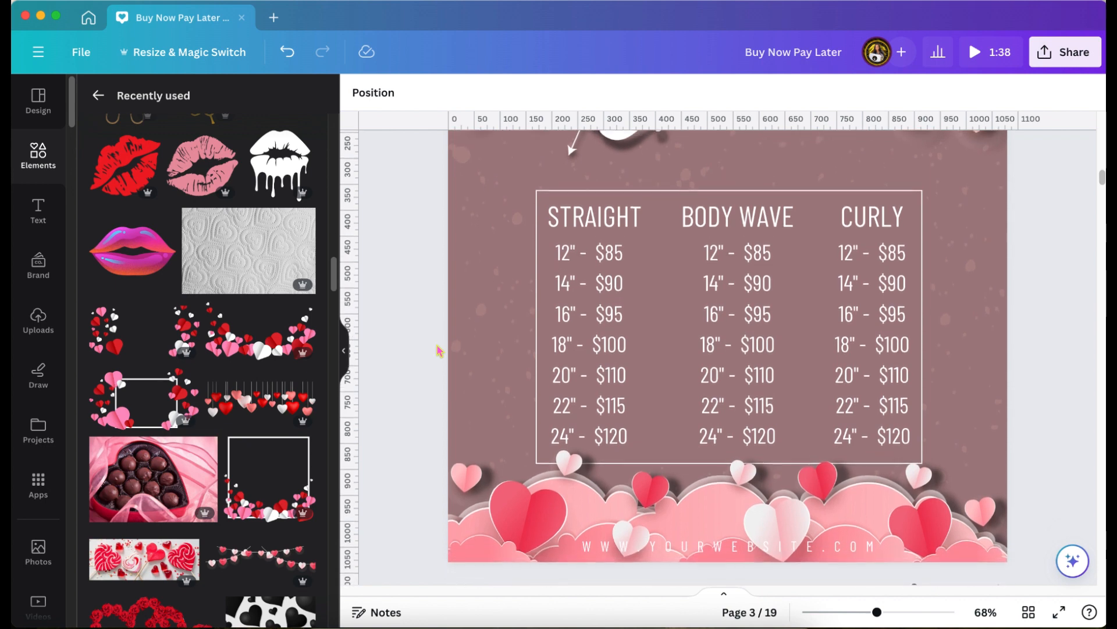
scroll(181, 516, "down", 8)
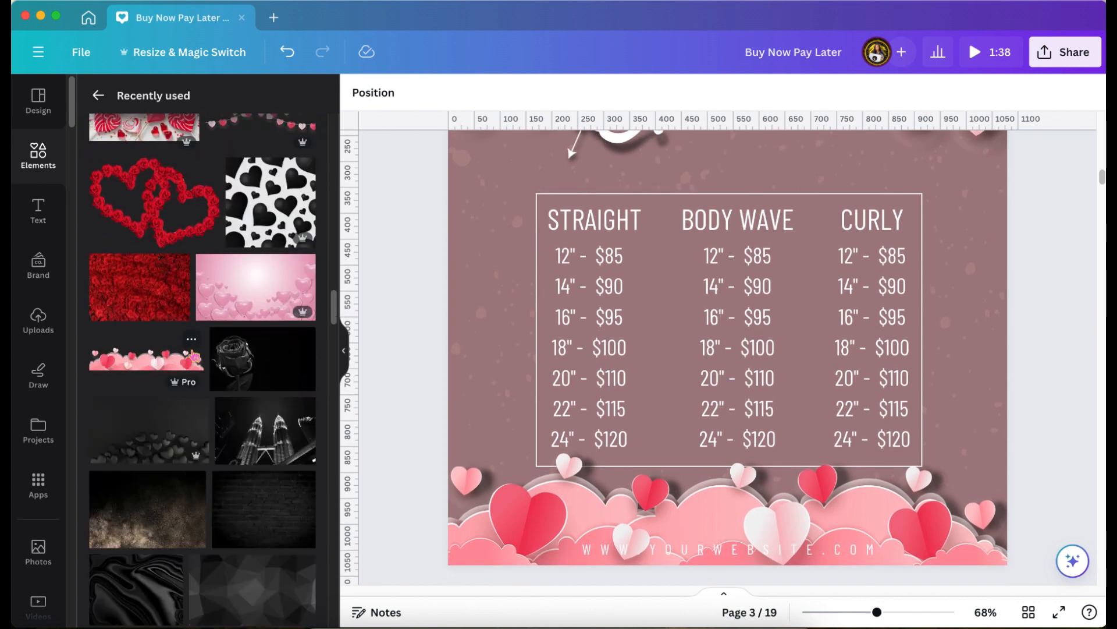
left_click(191, 339)
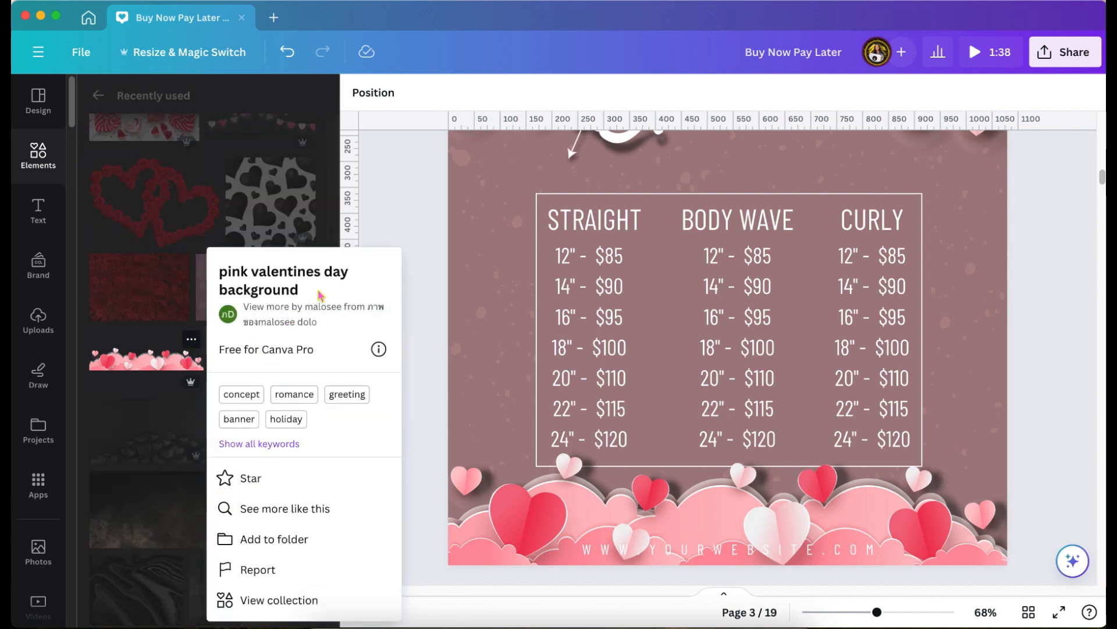
left_click(412, 218)
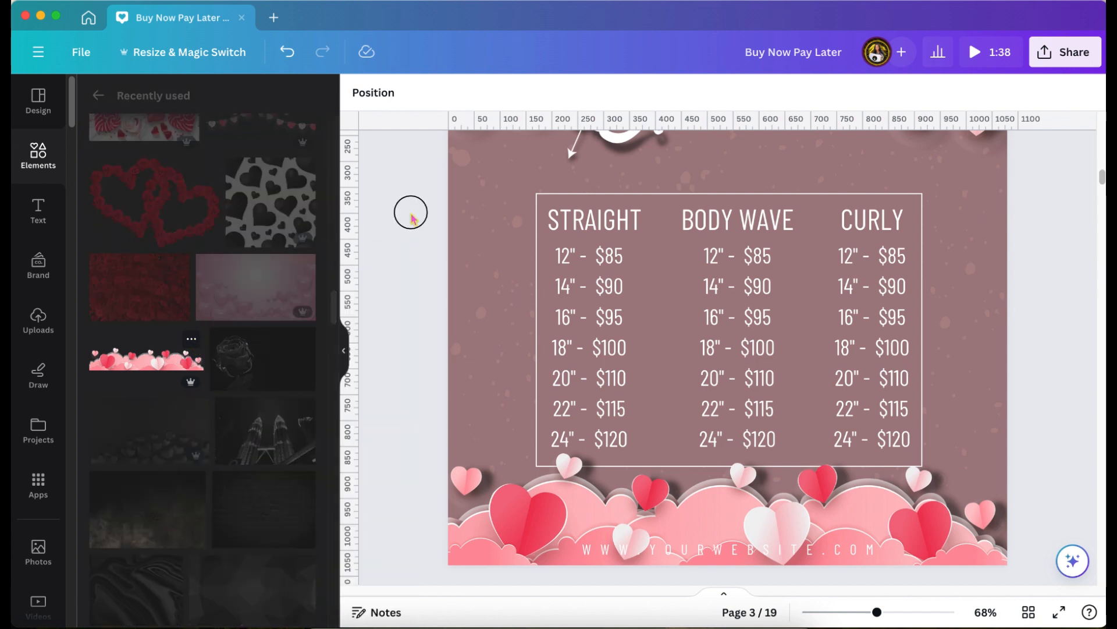
Add another pink heart-and-cloud border to page 3 and give it a Drop shadow.
left_click(156, 362)
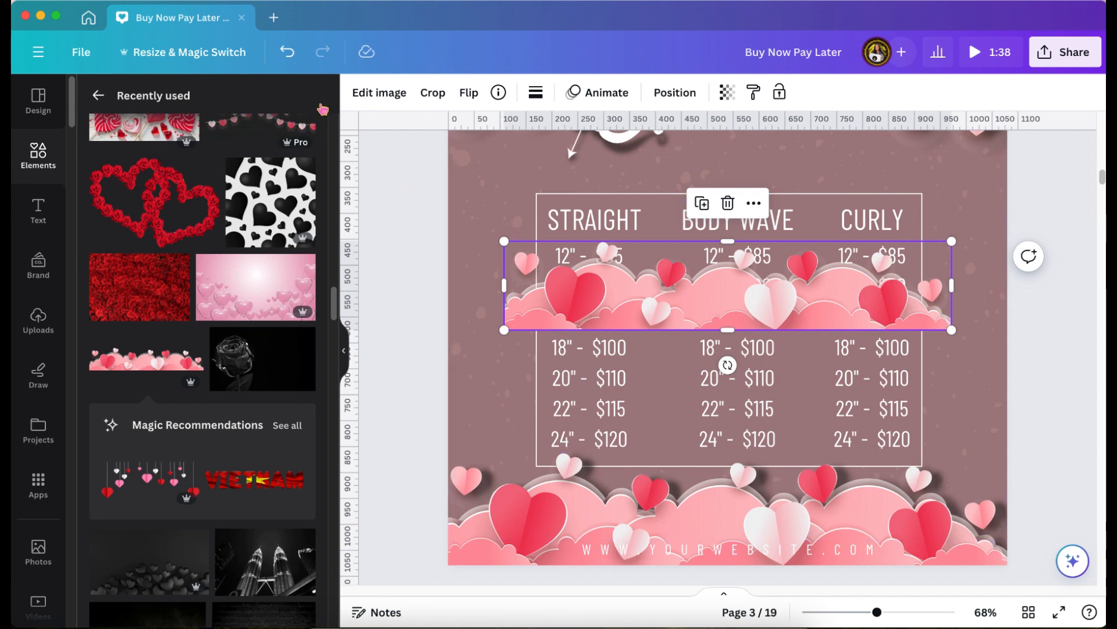
left_click(367, 92)
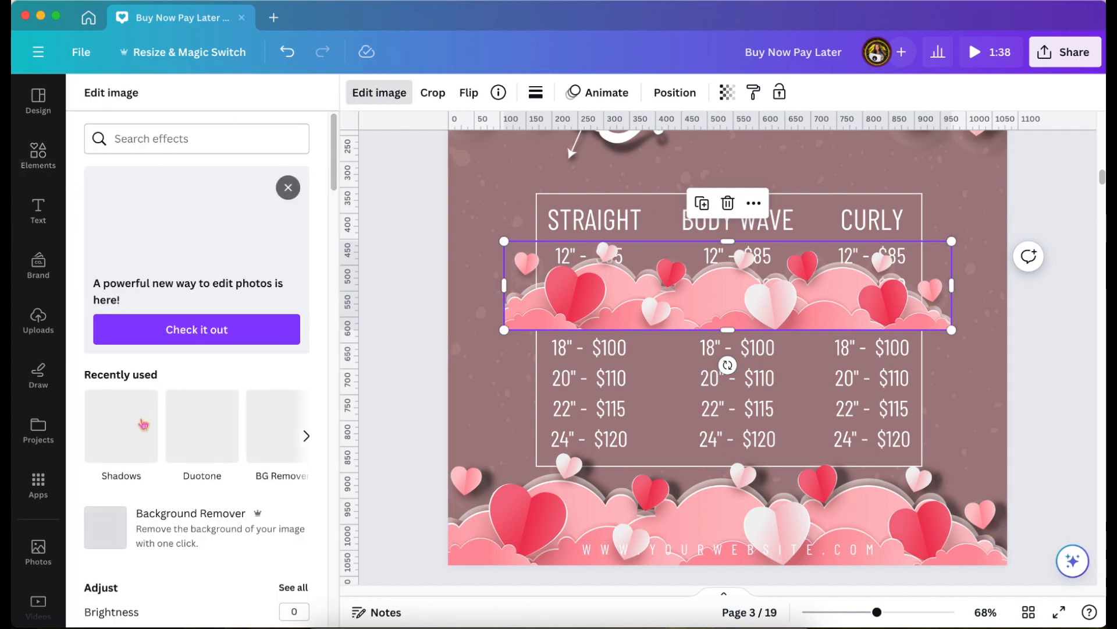
left_click(140, 425)
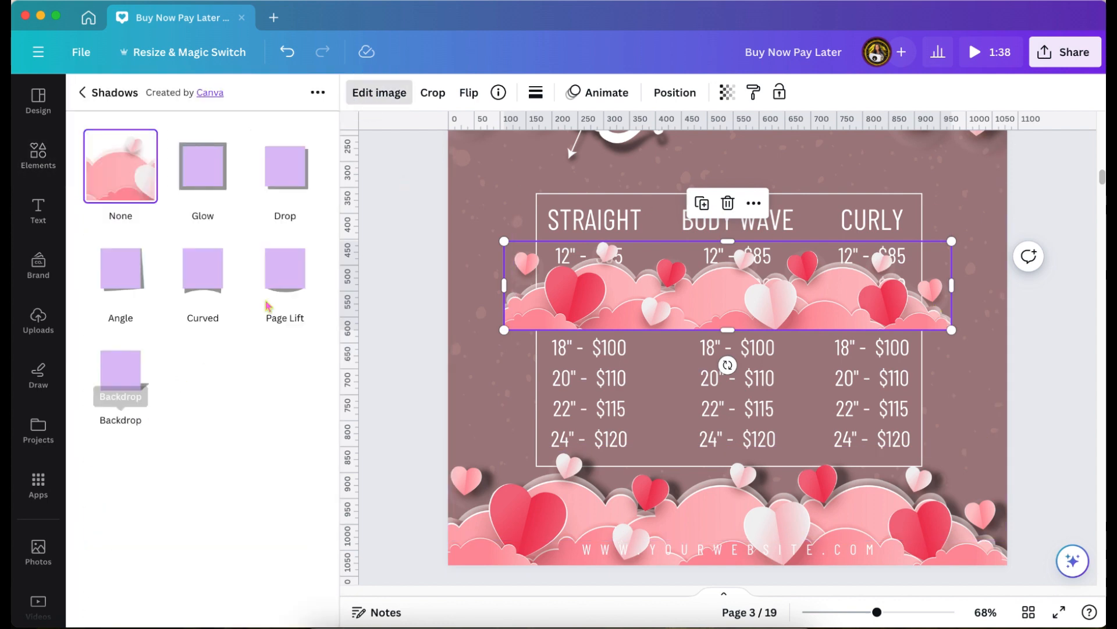
left_click(291, 177)
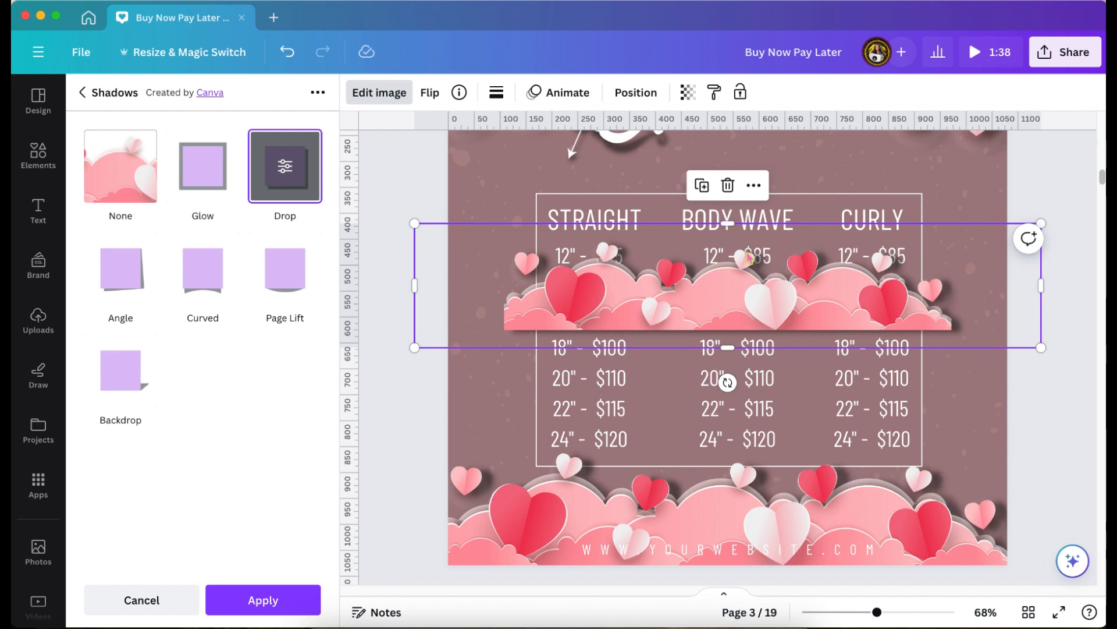
Try a Top direction and the green document color for the new border's drop shadow, and delete that border.
left_click(287, 172)
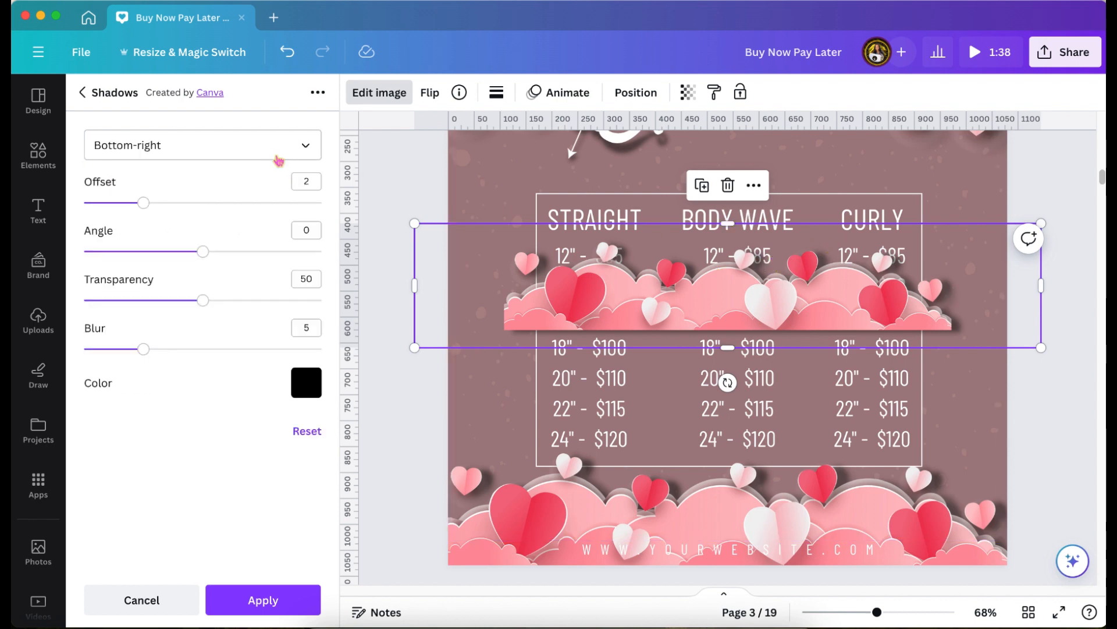
left_click(267, 150)
left_click(213, 186)
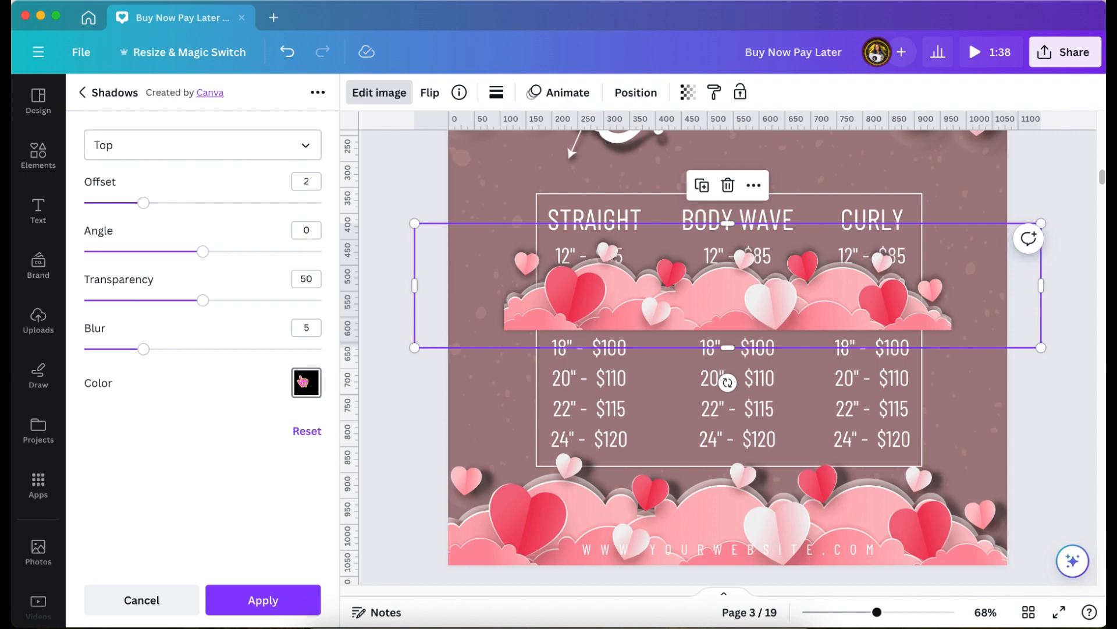
left_click(306, 379)
left_click(423, 195)
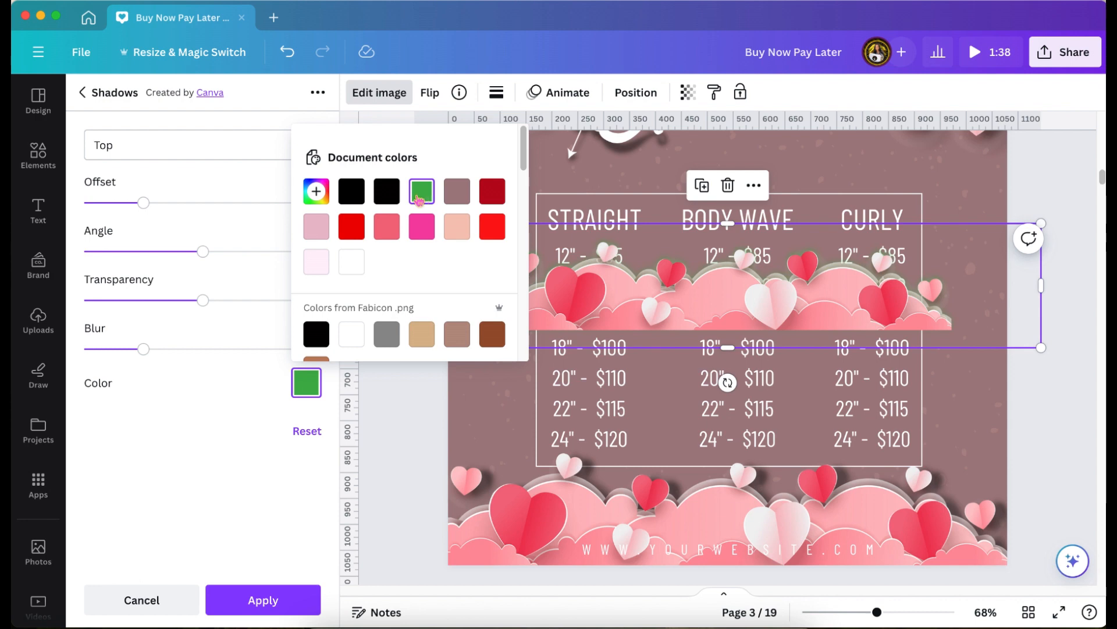
left_click(393, 547)
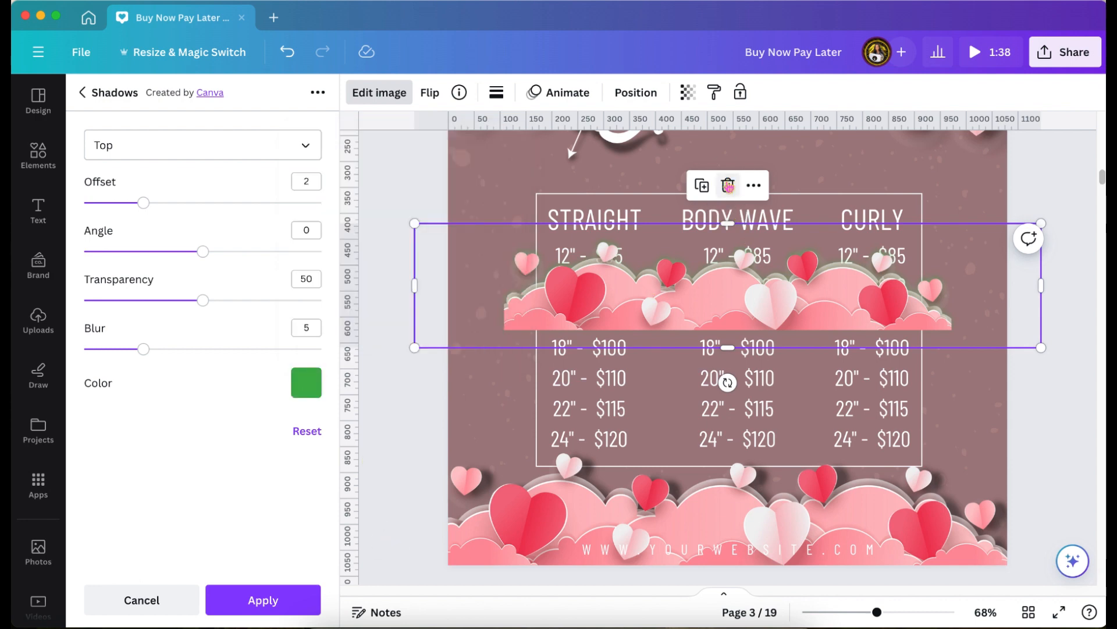
left_click(728, 187)
Examine the February booking flyer on page 4 from its title down to the crossing ribbons.
scroll(520, 431, "down", 4)
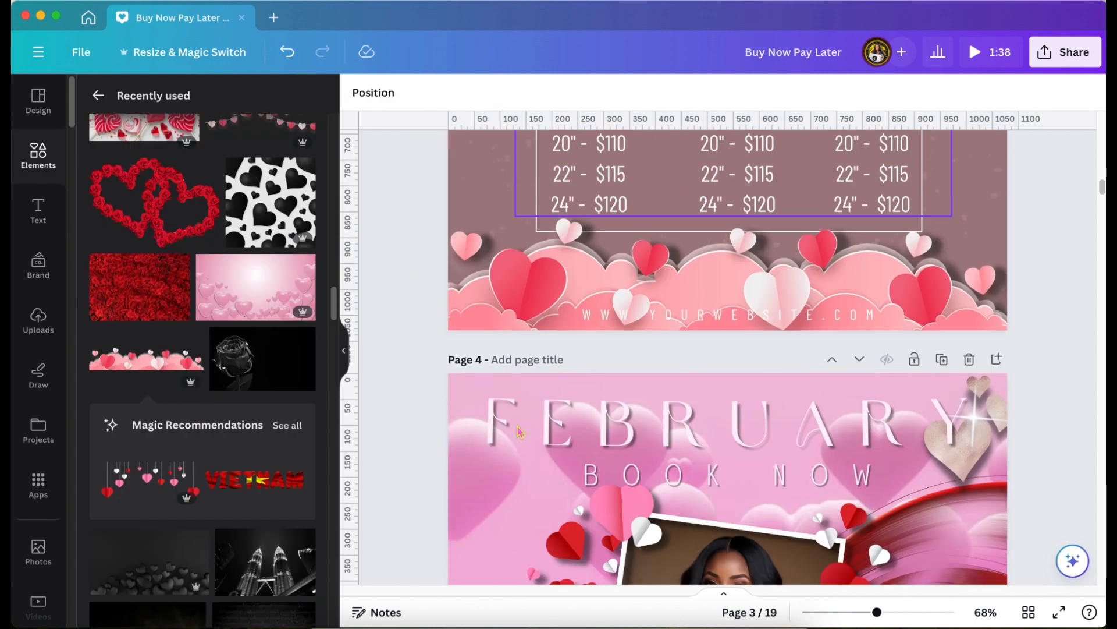
scroll(520, 431, "down", 4)
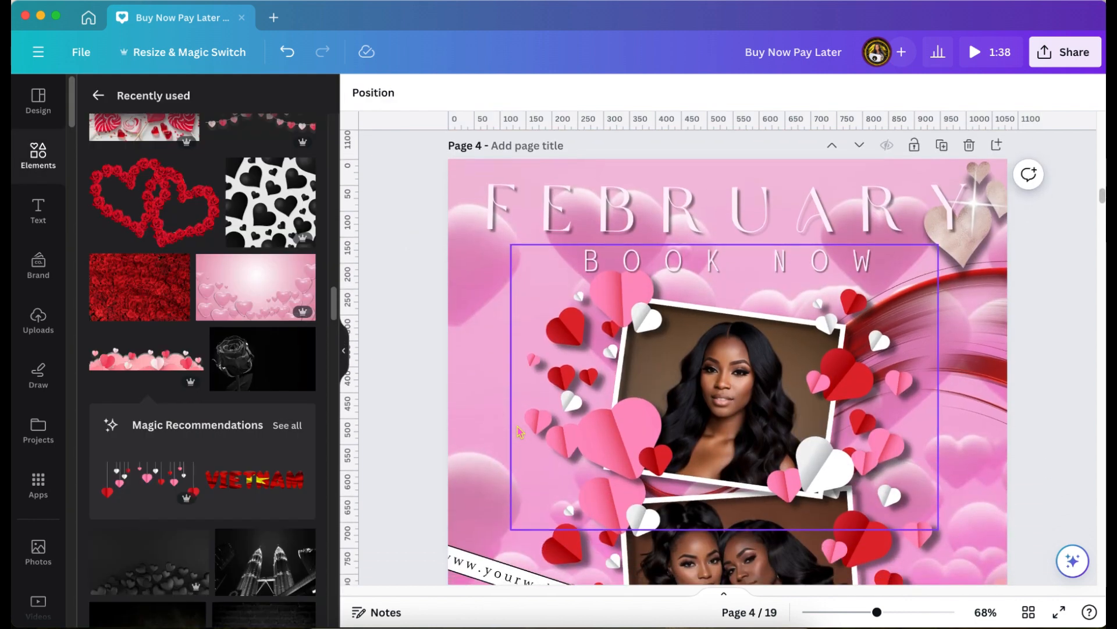
left_click_drag(878, 617, 869, 617)
scroll(1057, 421, "down", 3)
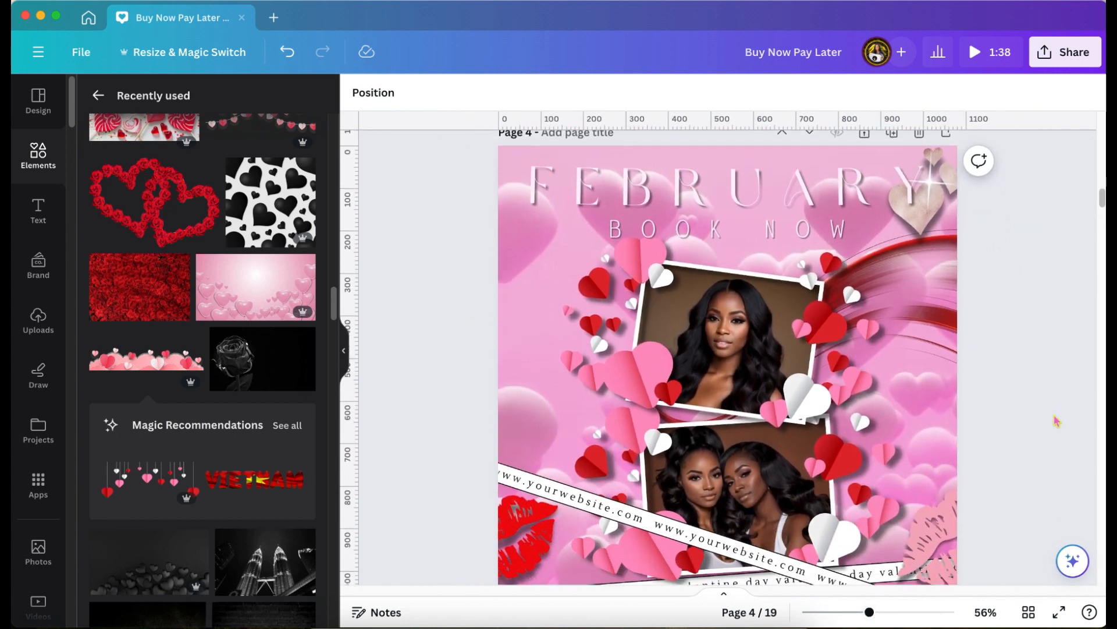
scroll(1057, 421, "down", 2)
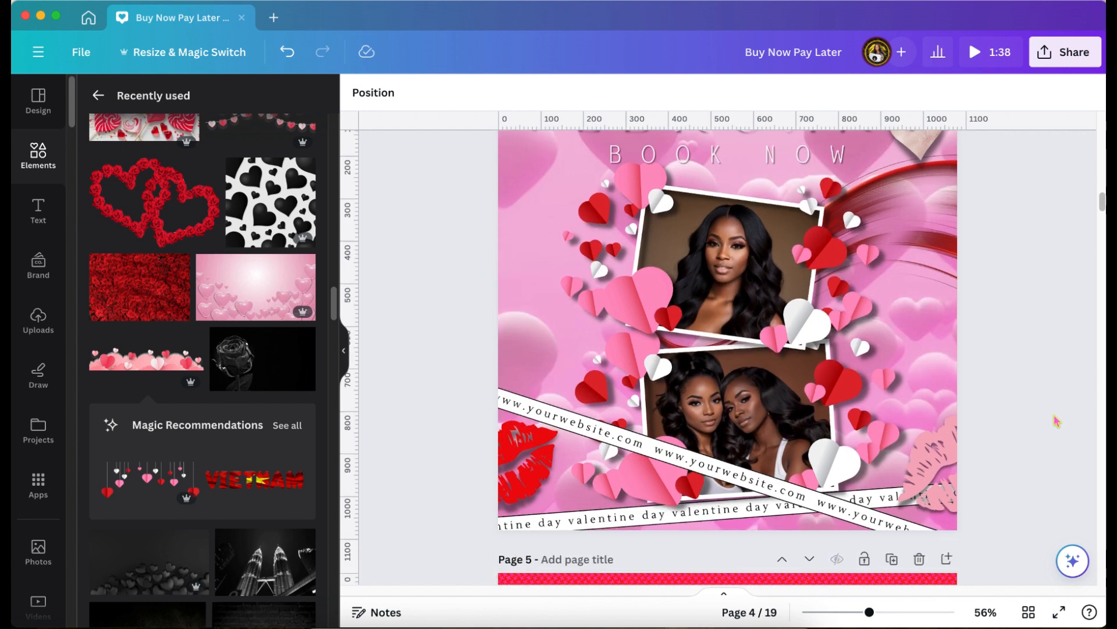
Play the background video on page 4 and examine the February booking flyer's layout.
scroll(1057, 420, "up", 4)
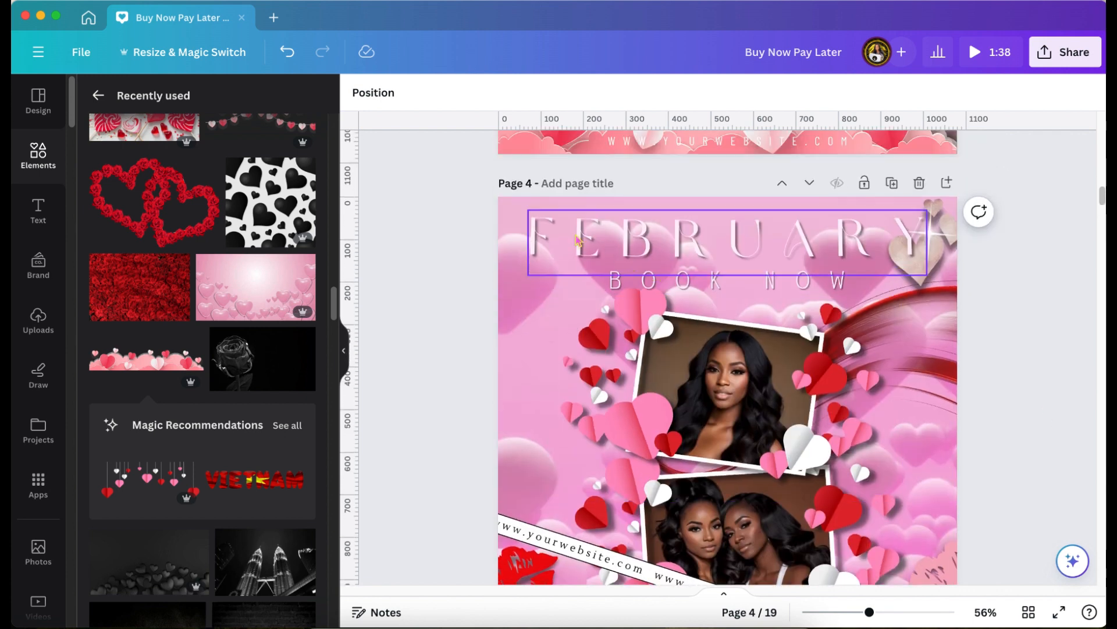
left_click(682, 314)
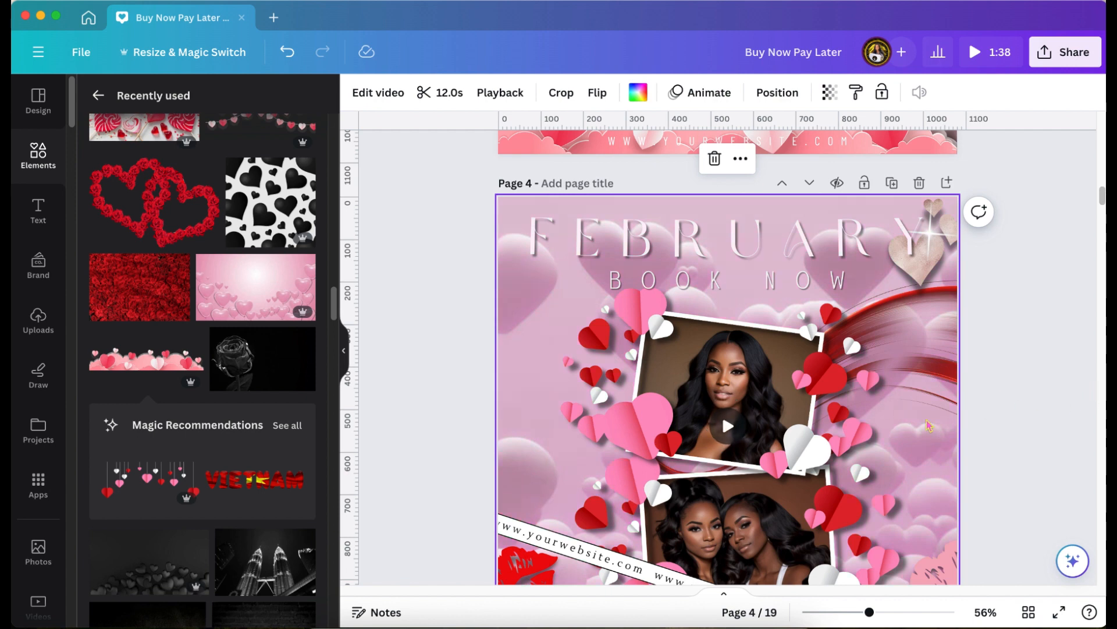
left_click(727, 425)
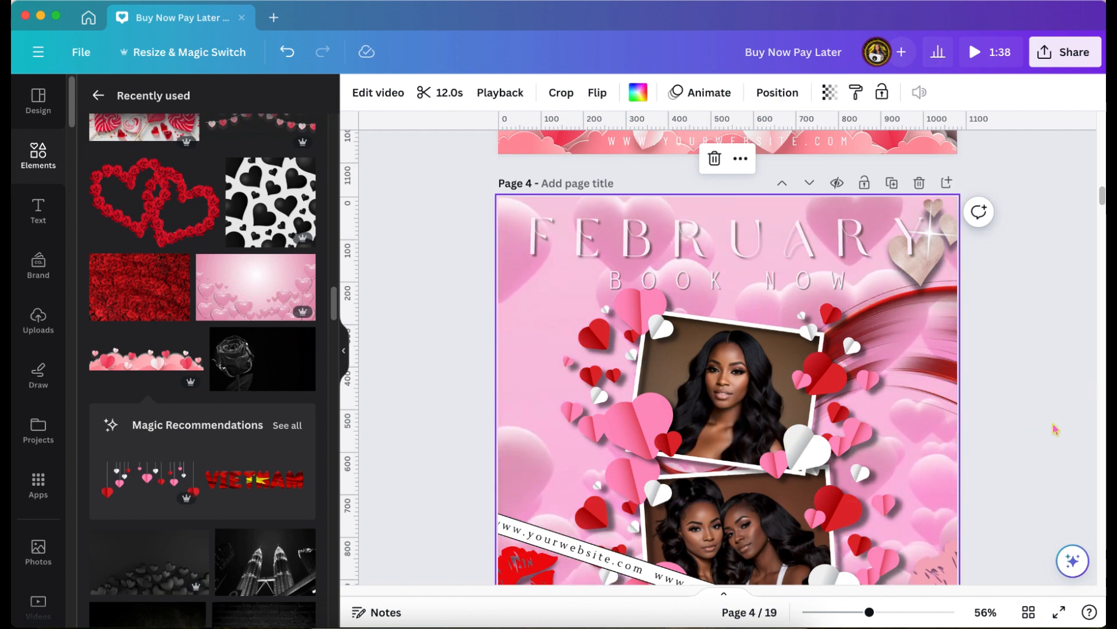
scroll(1055, 431, "down", 2)
scroll(1055, 431, "down", 1)
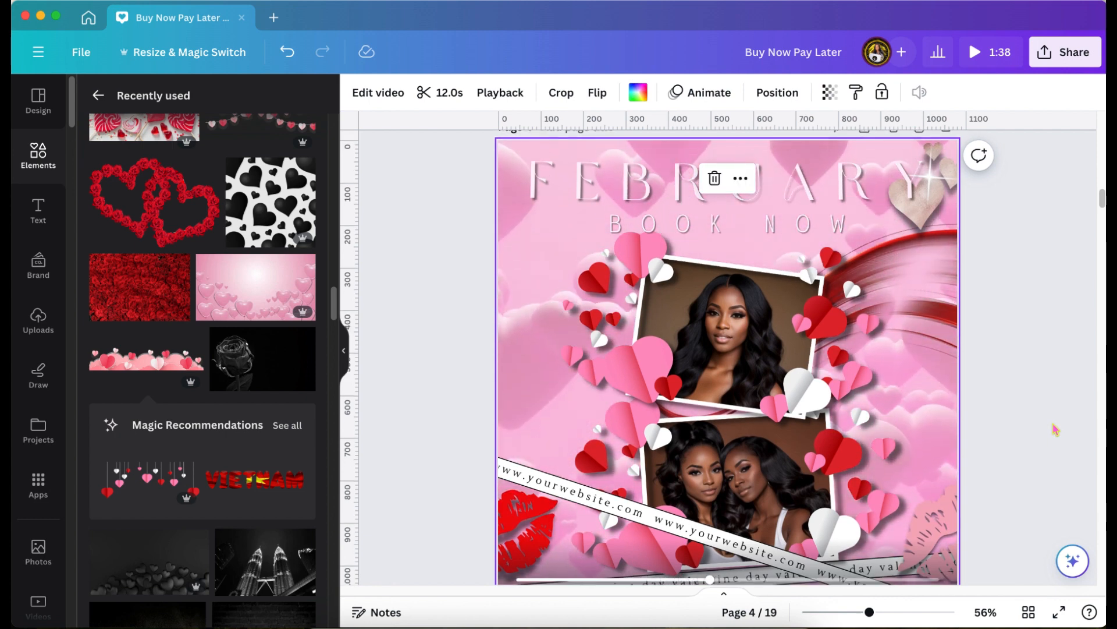
scroll(1055, 431, "up", 2)
scroll(1055, 431, "up", 1)
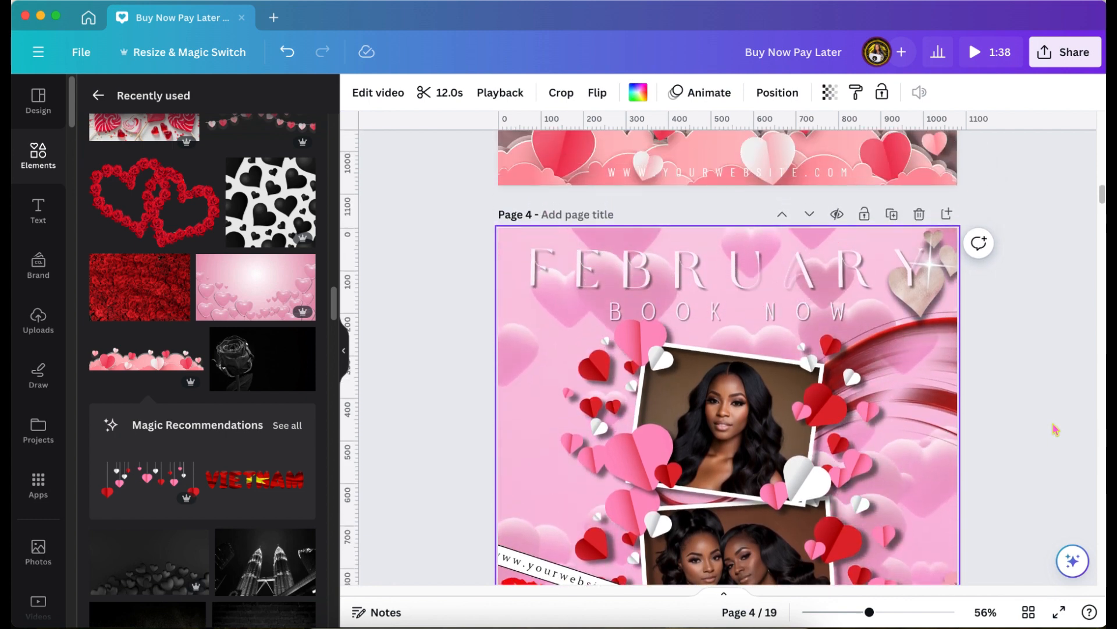
Add two new pages directly after page 4.
left_click(948, 214)
left_click(948, 214)
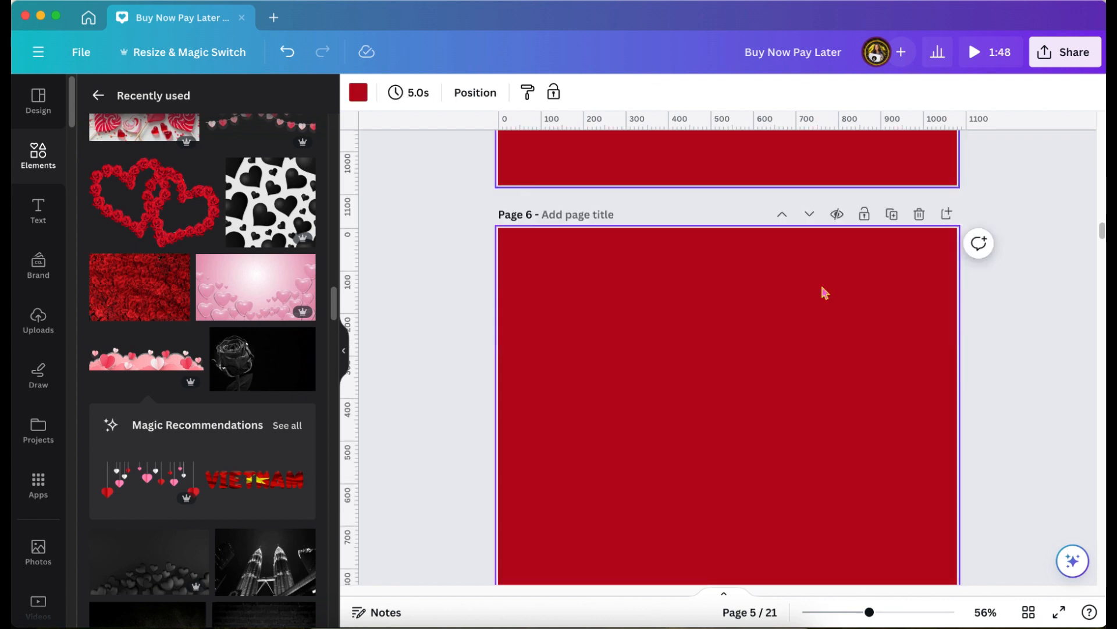
scroll(822, 287, "up", 10)
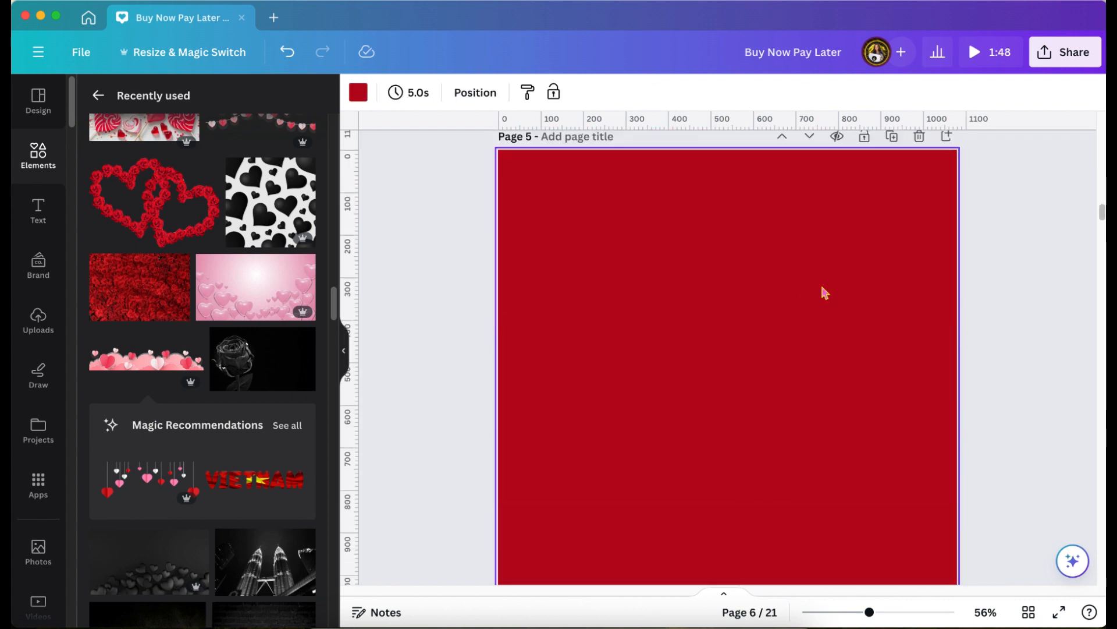
Change the background colour of page 5 to white from the document colours.
left_click(358, 92)
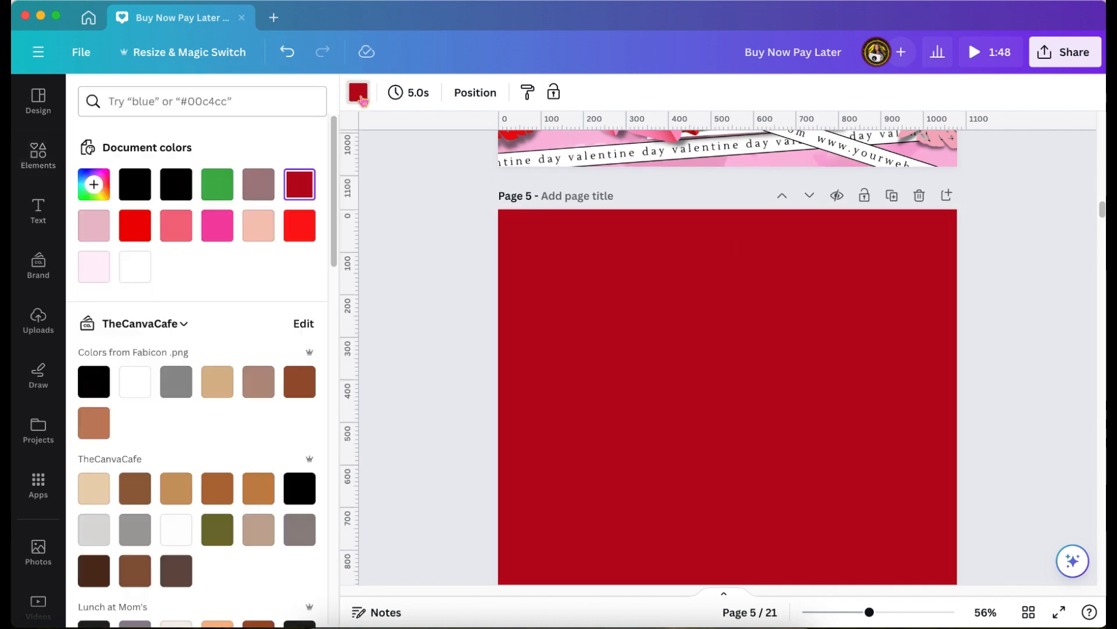
left_click(145, 263)
left_click(574, 304)
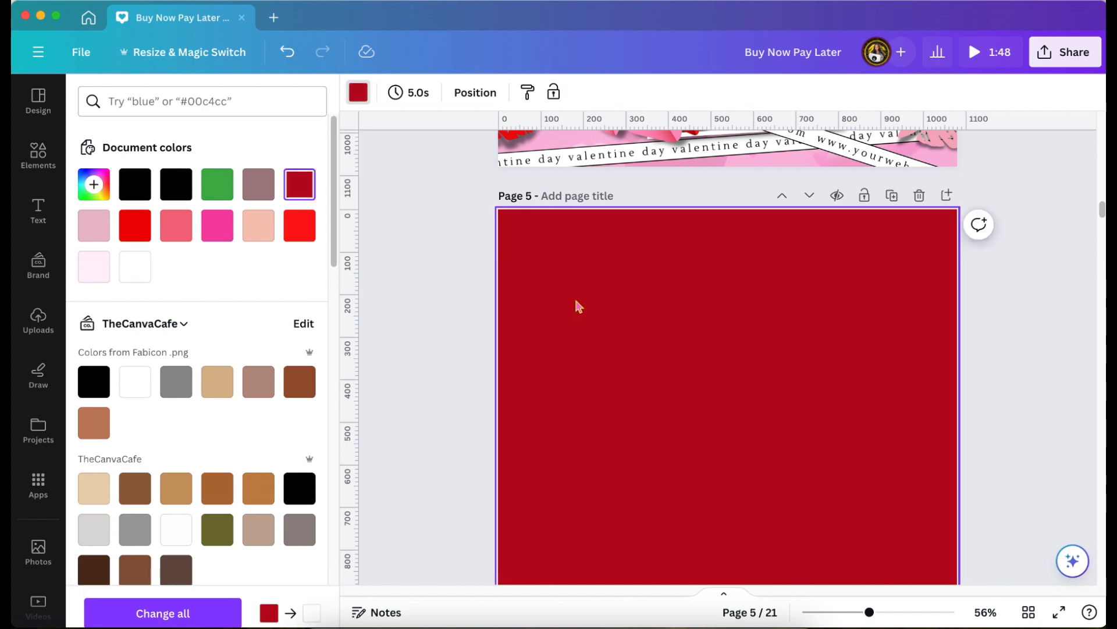
left_click(135, 267)
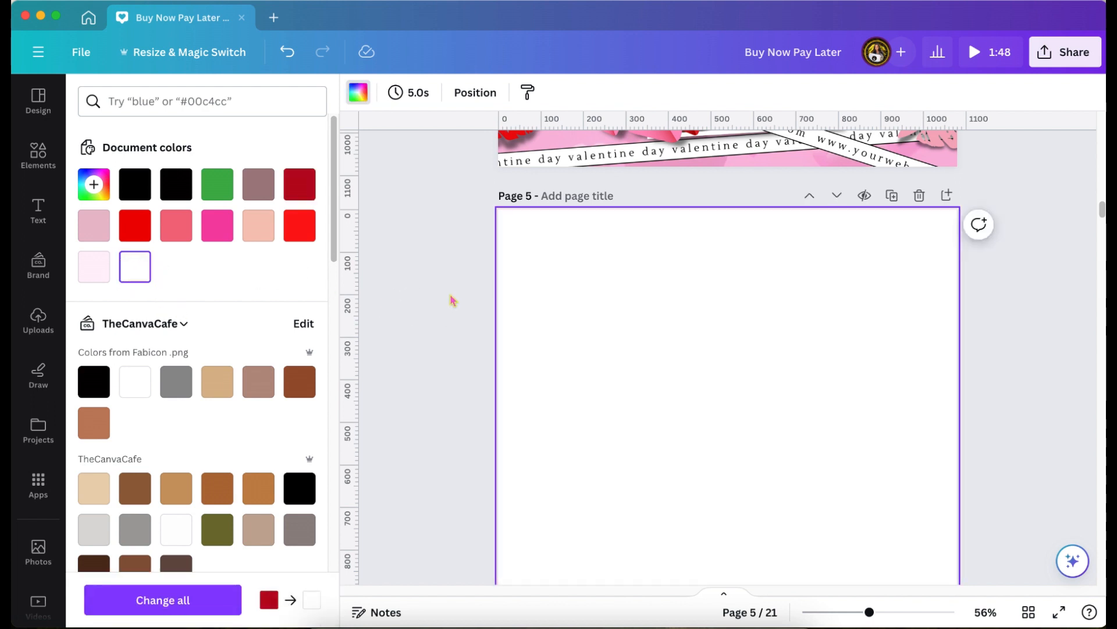
scroll(452, 299, "up", 2)
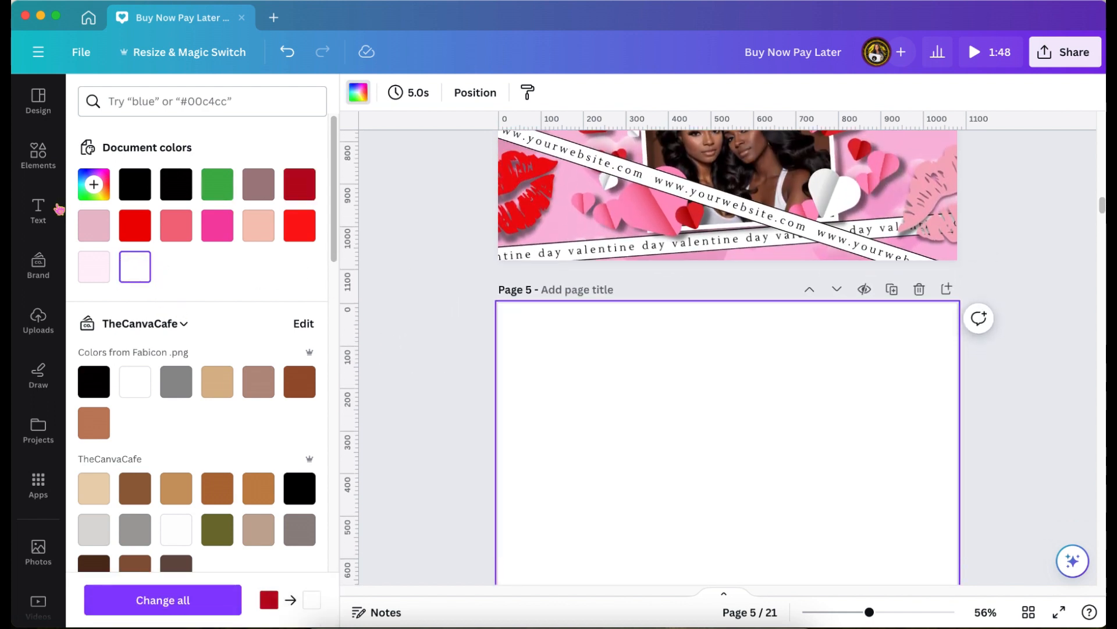
Add the recently used 12-second pink floating hearts video to page 5 and set it as the page background.
left_click(50, 155)
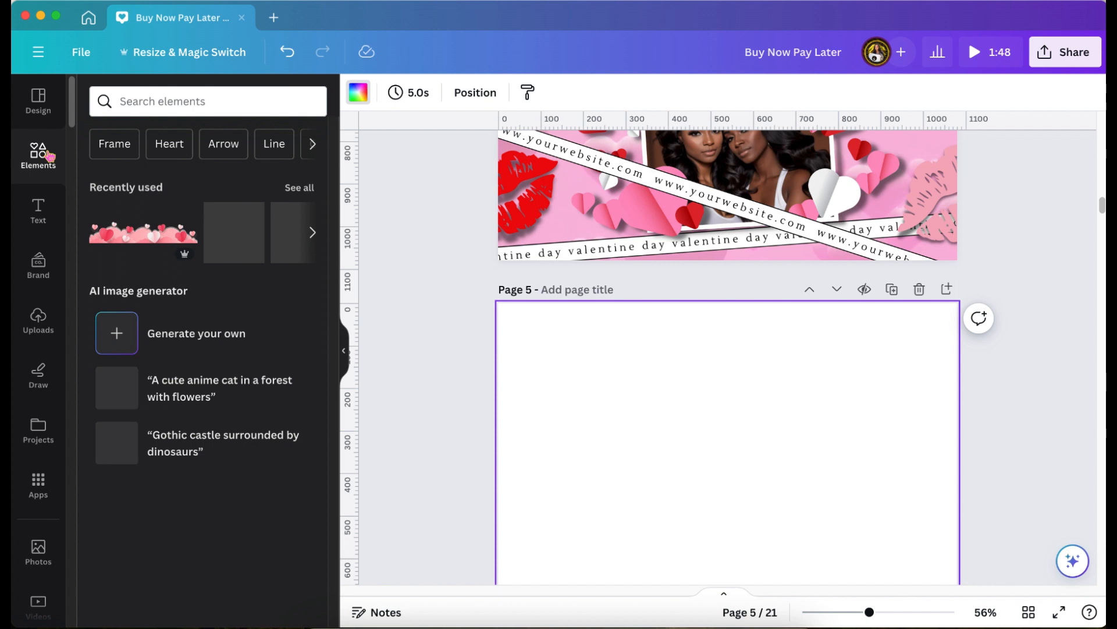
left_click(300, 188)
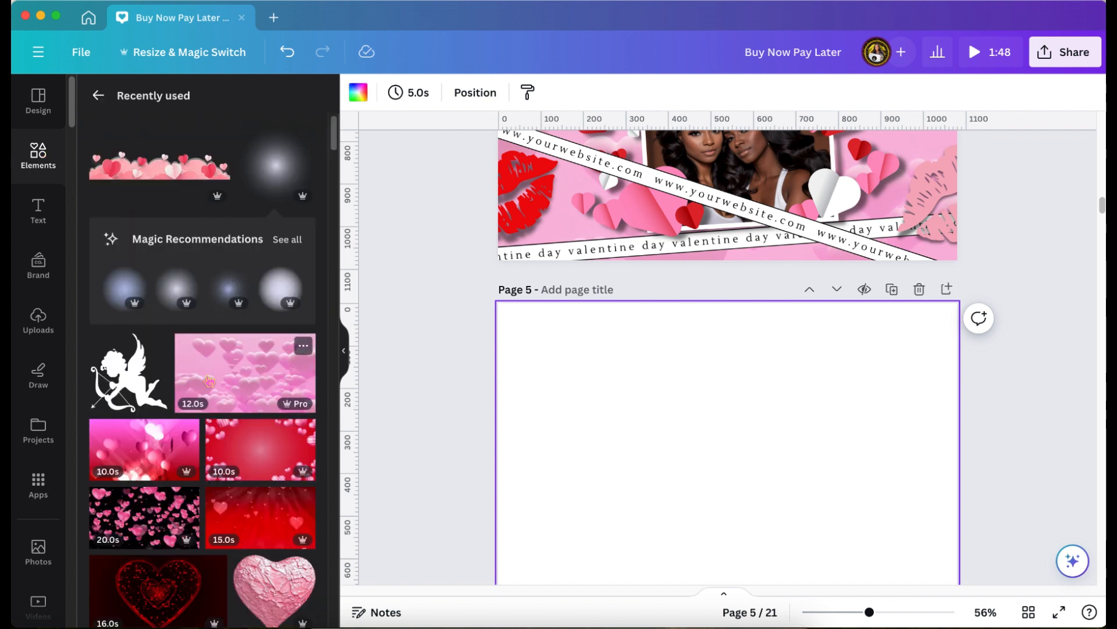
scroll(499, 449, "down", 1)
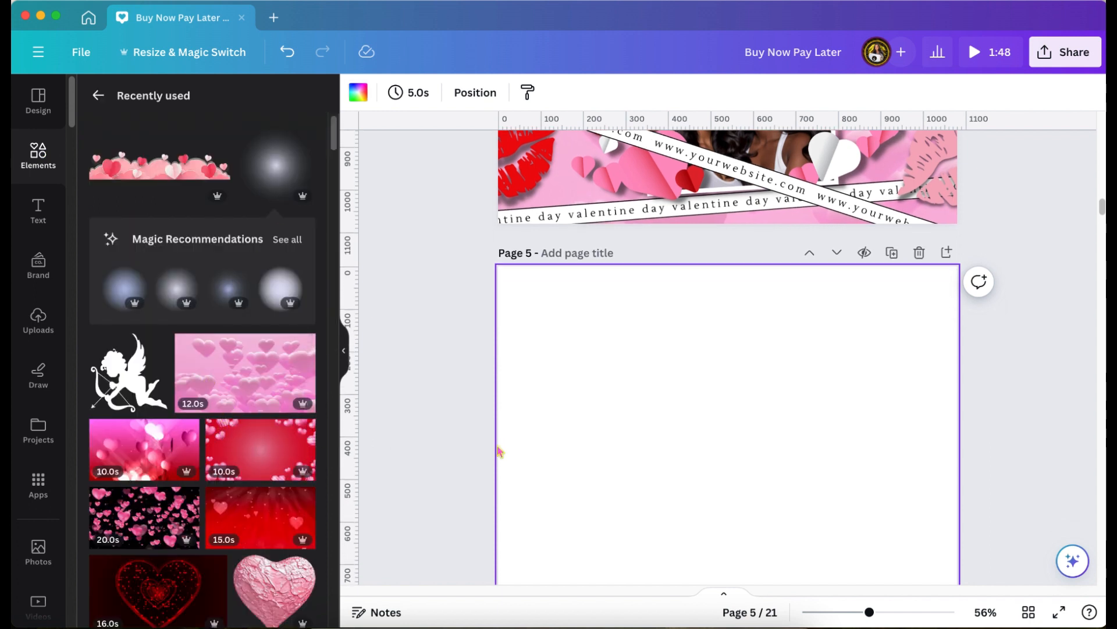
scroll(499, 449, "up", 10)
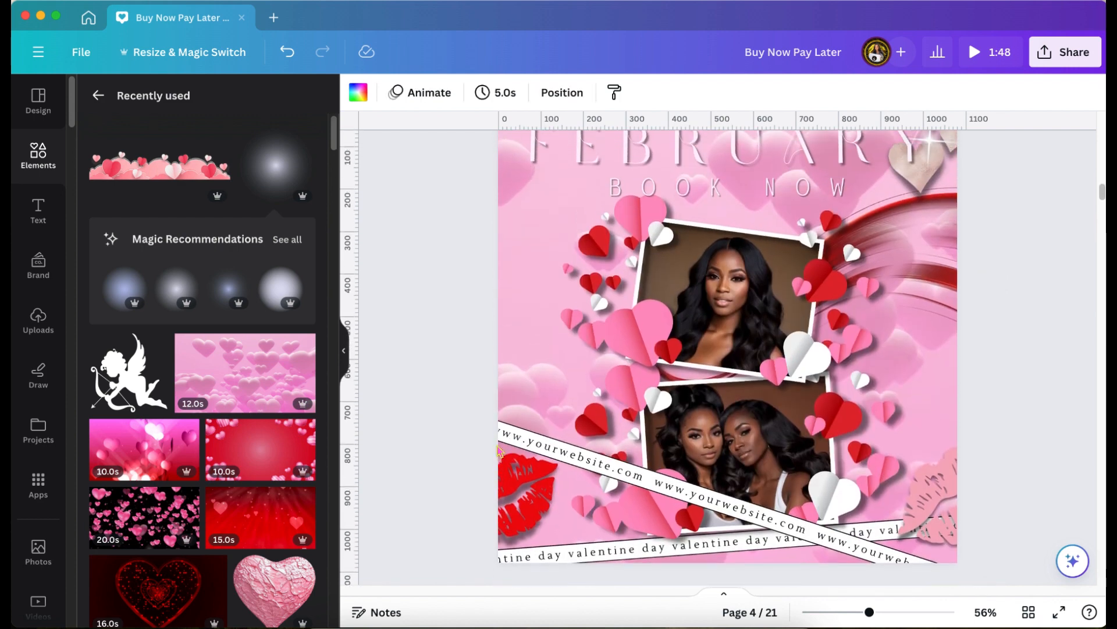
scroll(629, 315, "down", 10)
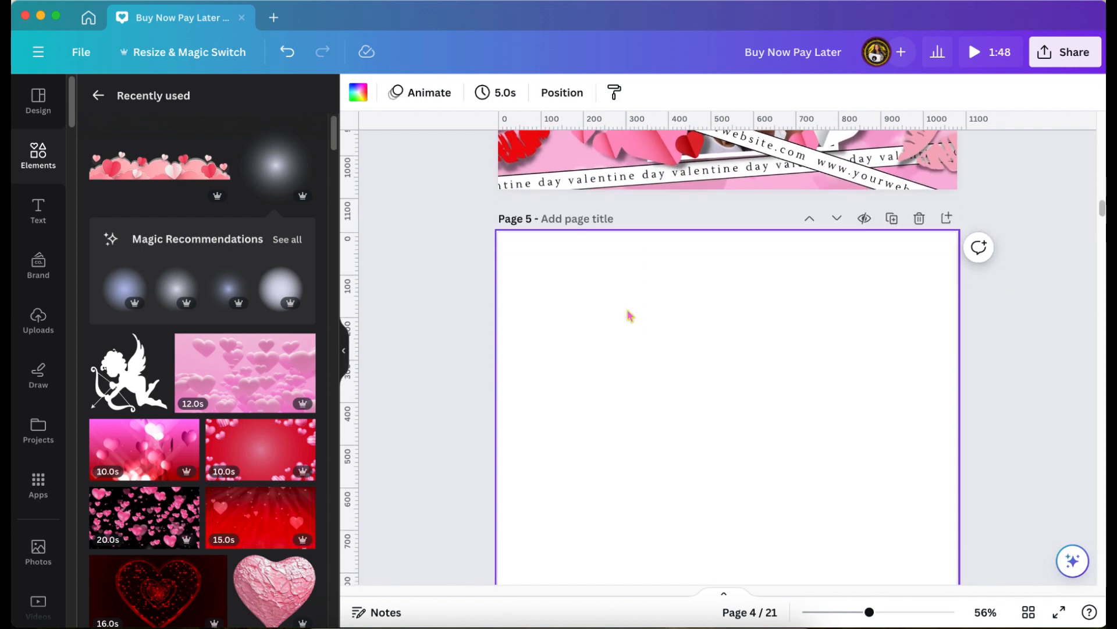
left_click(280, 371)
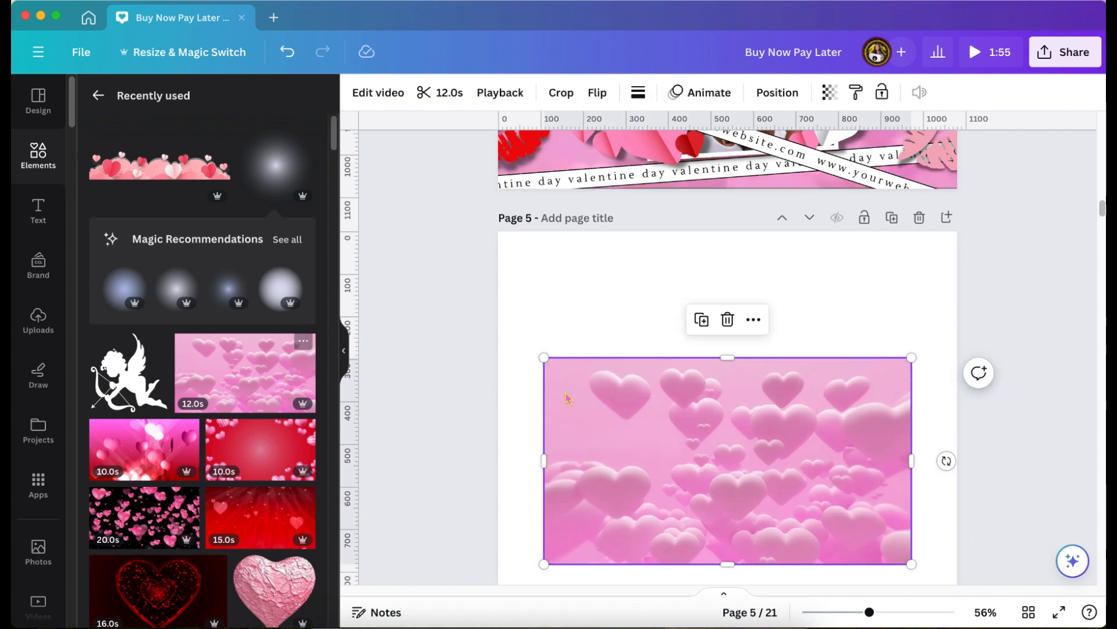
right_click(692, 432)
left_click(762, 571)
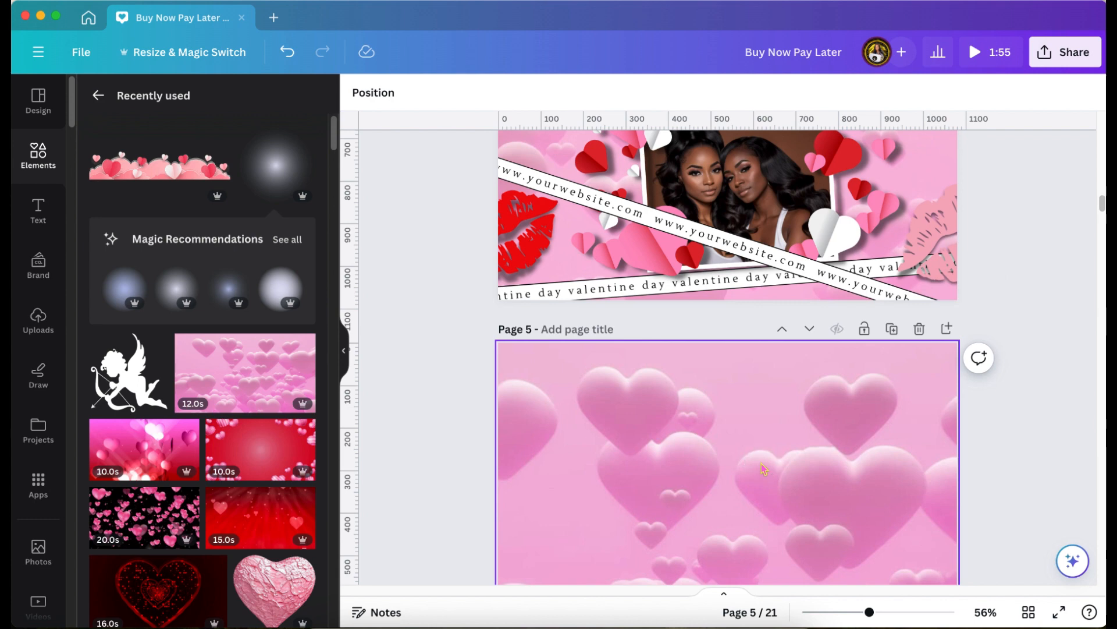
Lower the opacity of the hearts background video on page 5 so it looks paler.
left_click(831, 92)
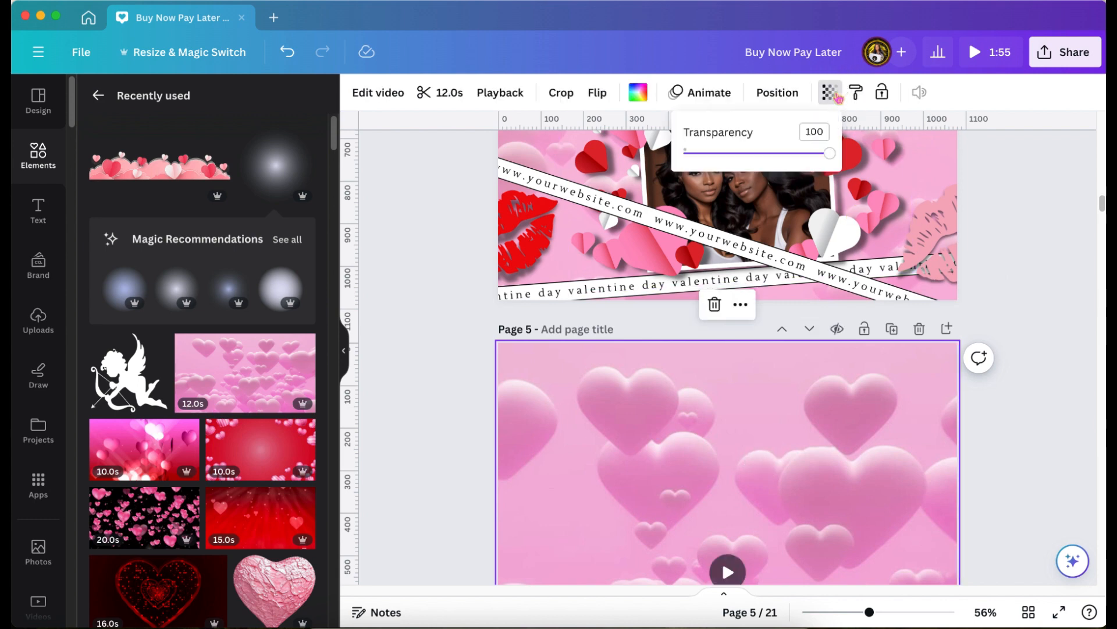
left_click(804, 154)
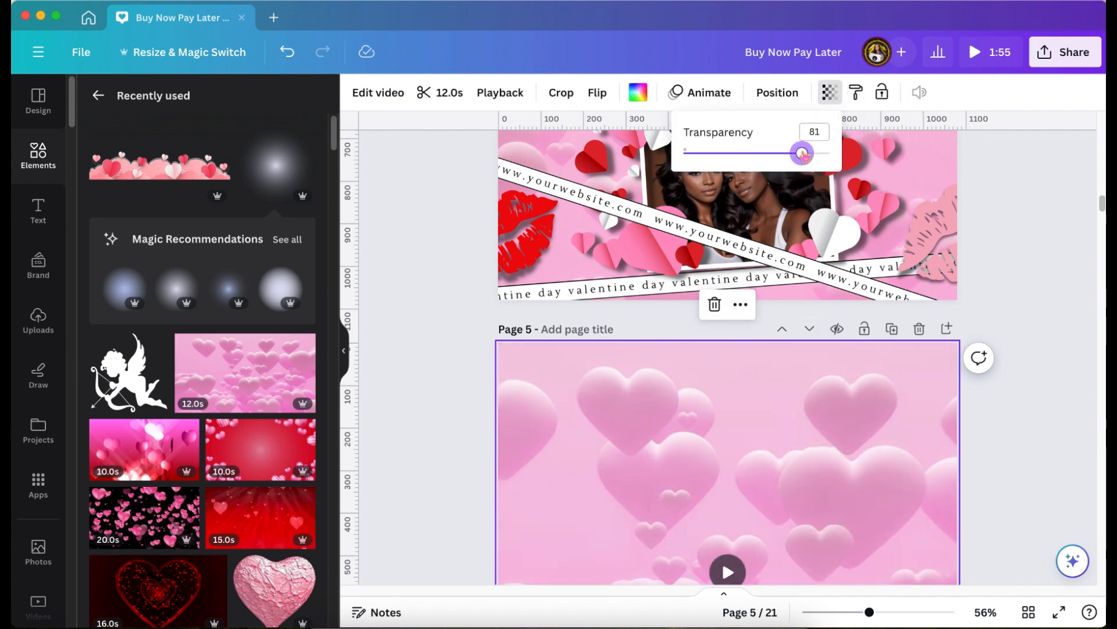
left_click(766, 154)
left_click(1013, 245)
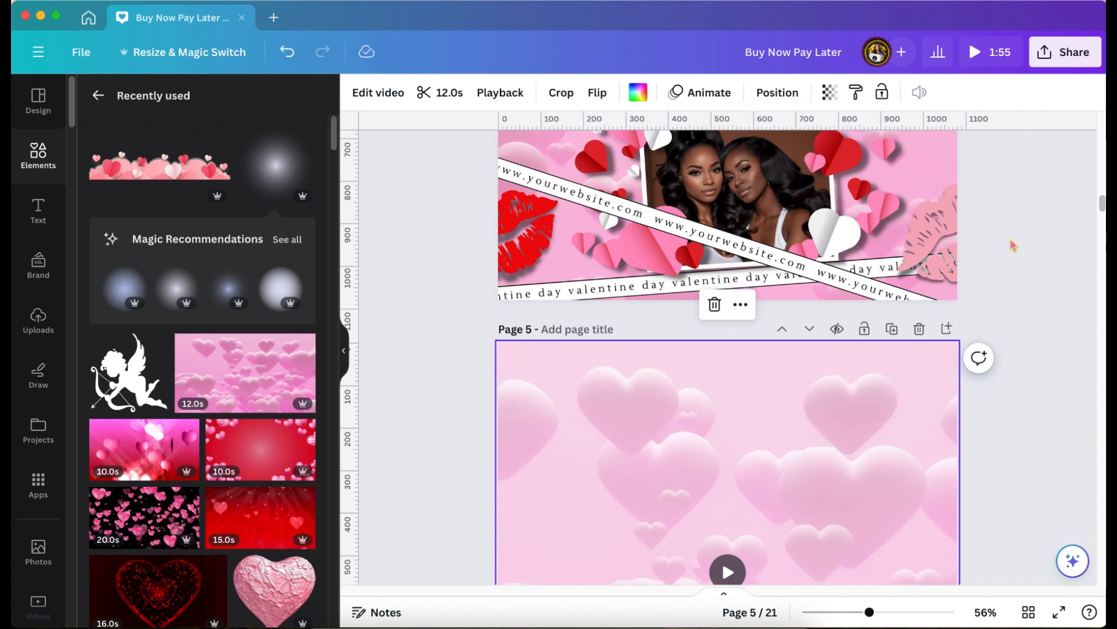
Copy the FEBRUARY and BOOK NOW text from page 4 onto page 5.
scroll(1012, 245, "up", 10)
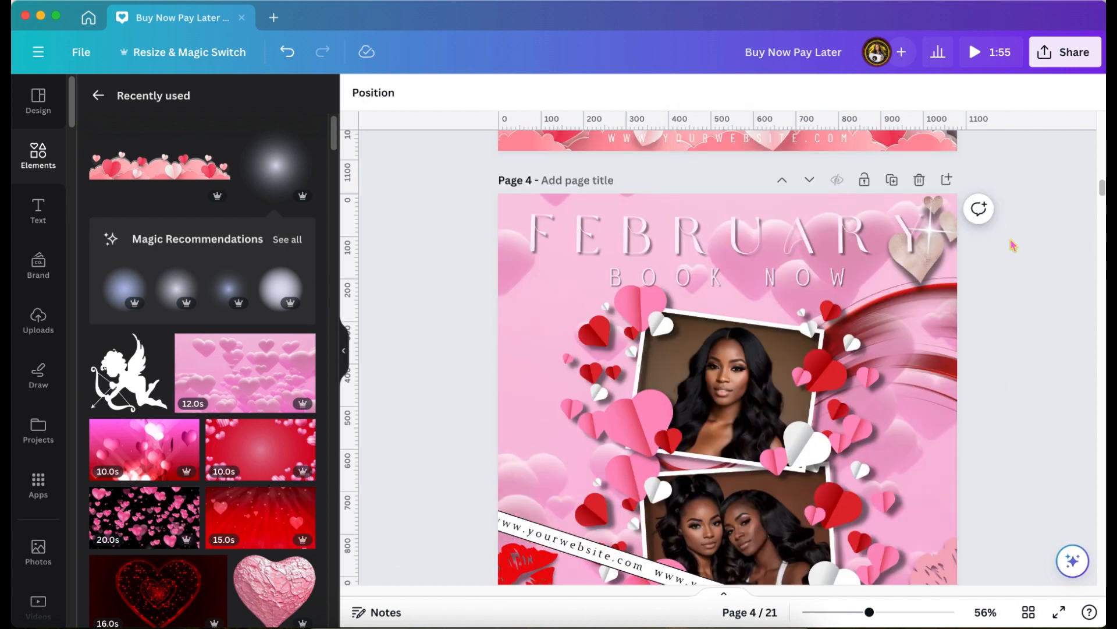
scroll(1013, 245, "down", 1)
left_click(743, 223)
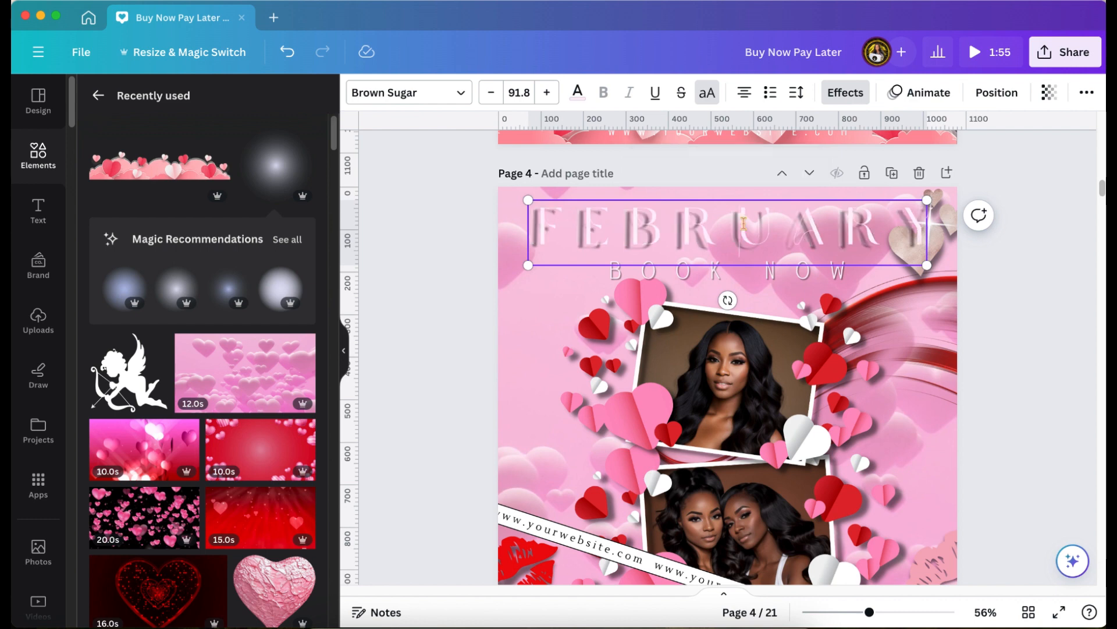
left_click(702, 284, "shift")
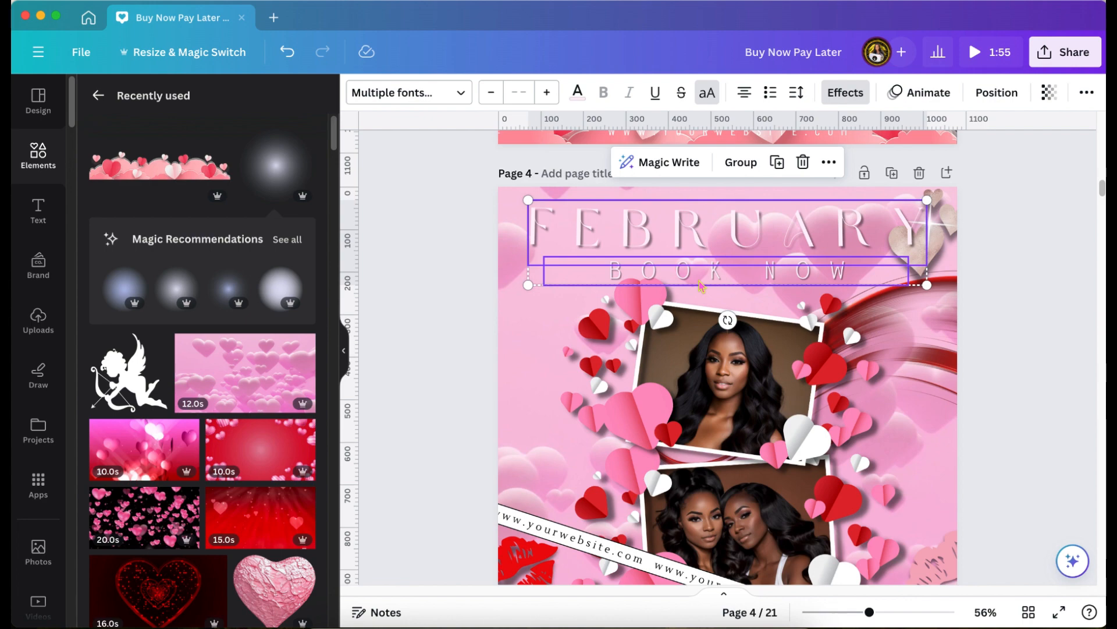
scroll(702, 284, "down", 10)
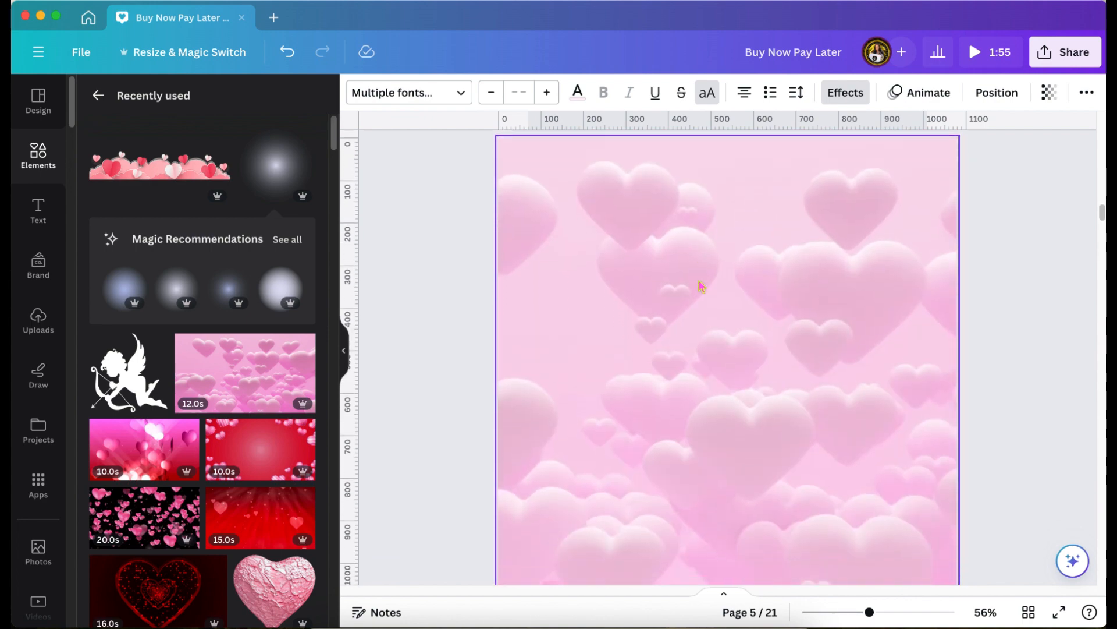
left_click(702, 285)
key("ctrl+v")
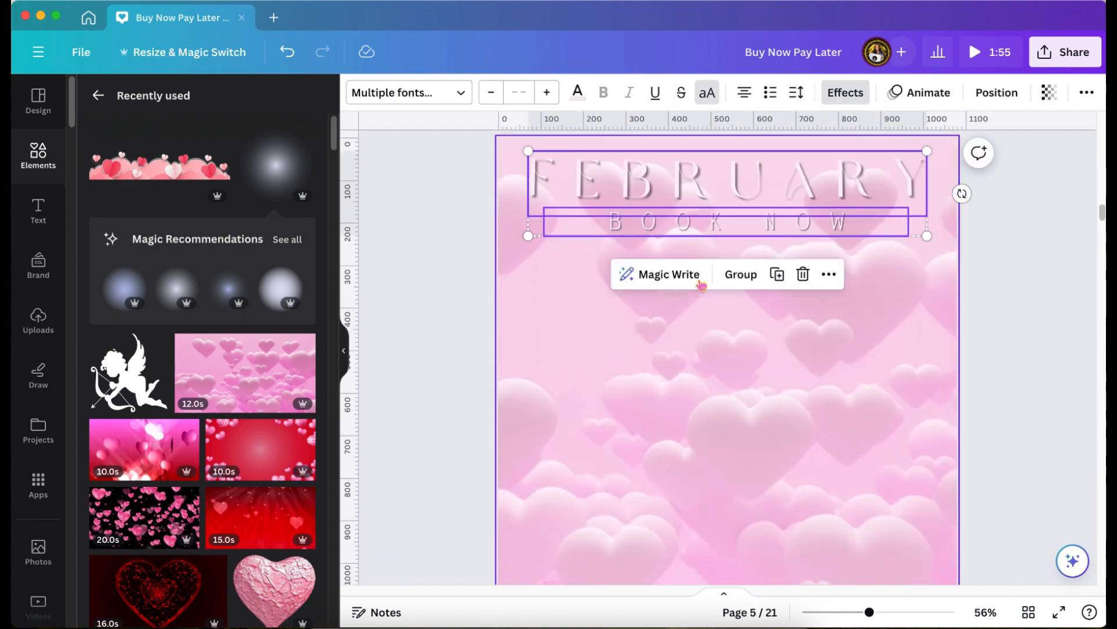
Recolour the FEBRUARY heading on page 5 bright red from the document colours.
scroll(1029, 303, "up", 5)
scroll(1029, 303, "up", 5)
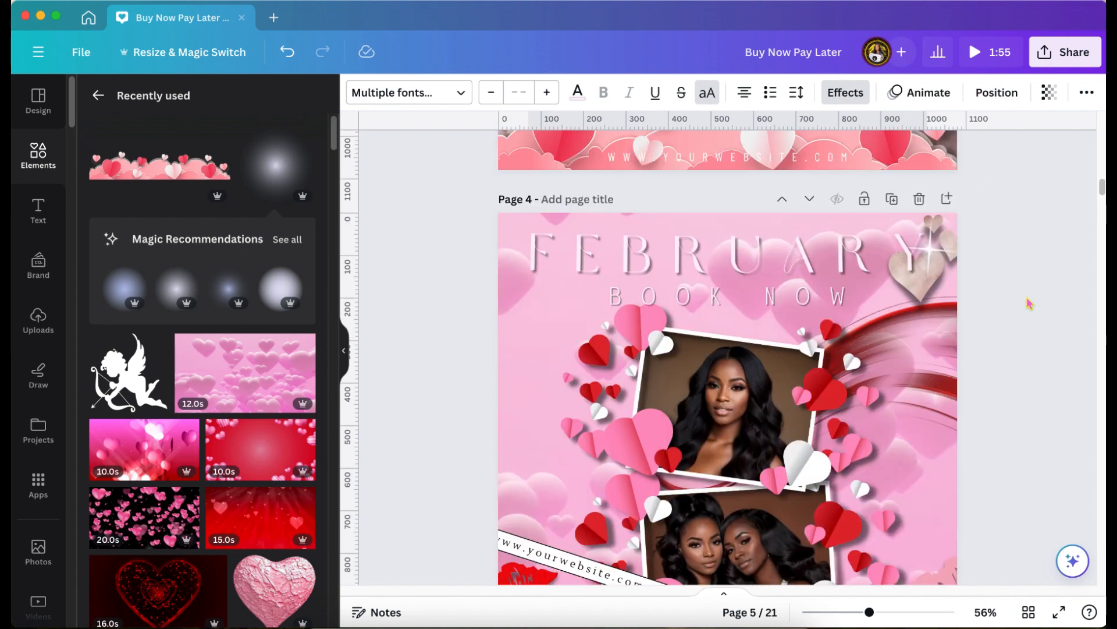
scroll(1029, 303, "down", 7)
left_click(1030, 303)
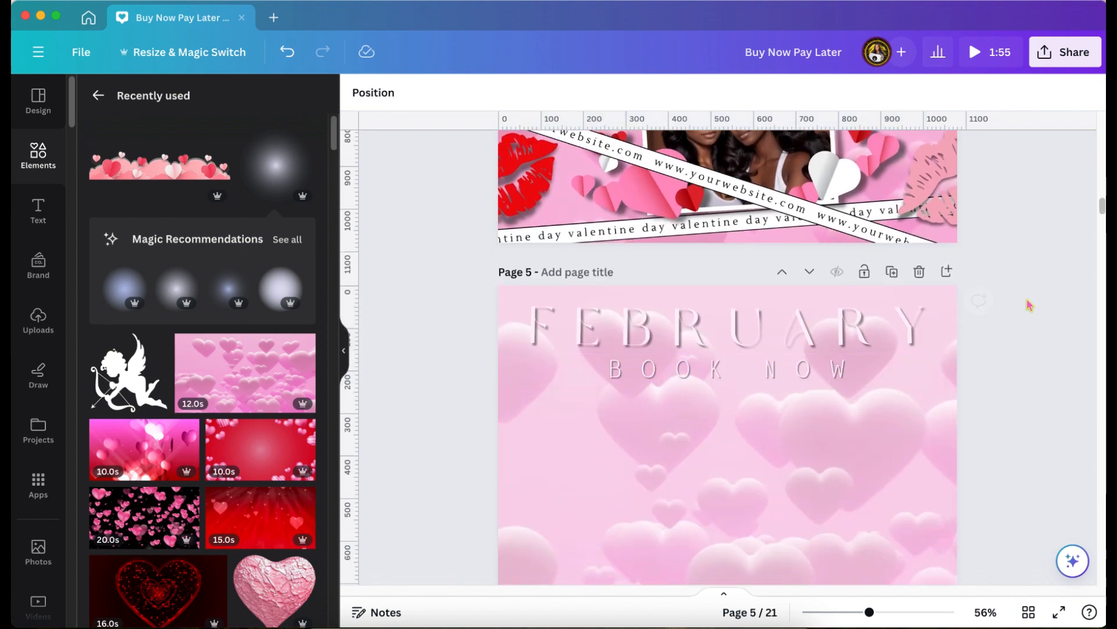
left_click(718, 322)
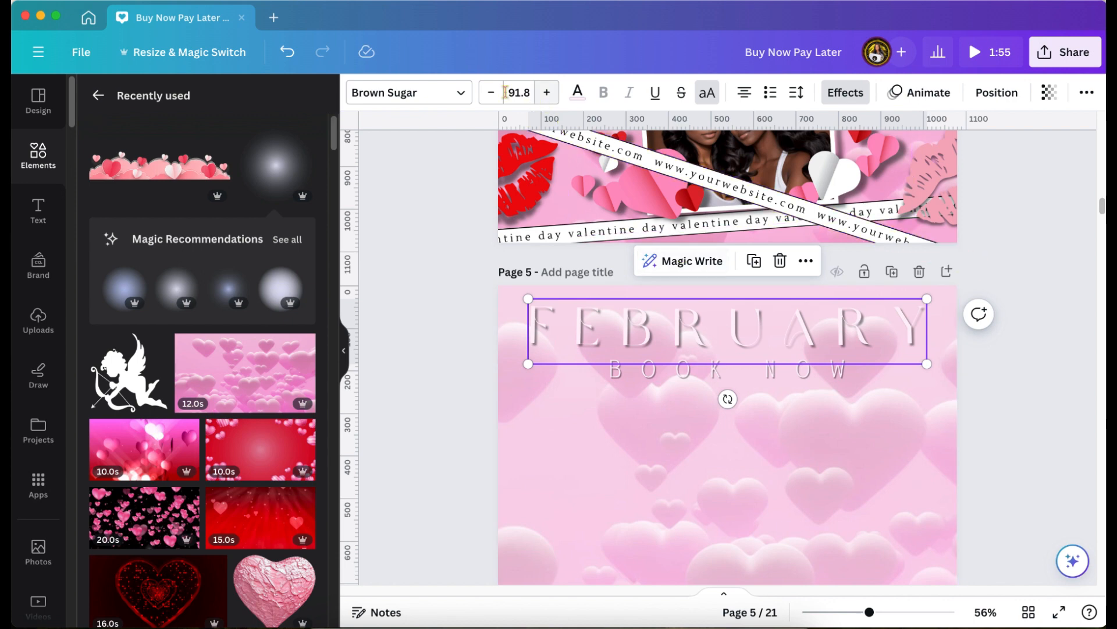
left_click(578, 91)
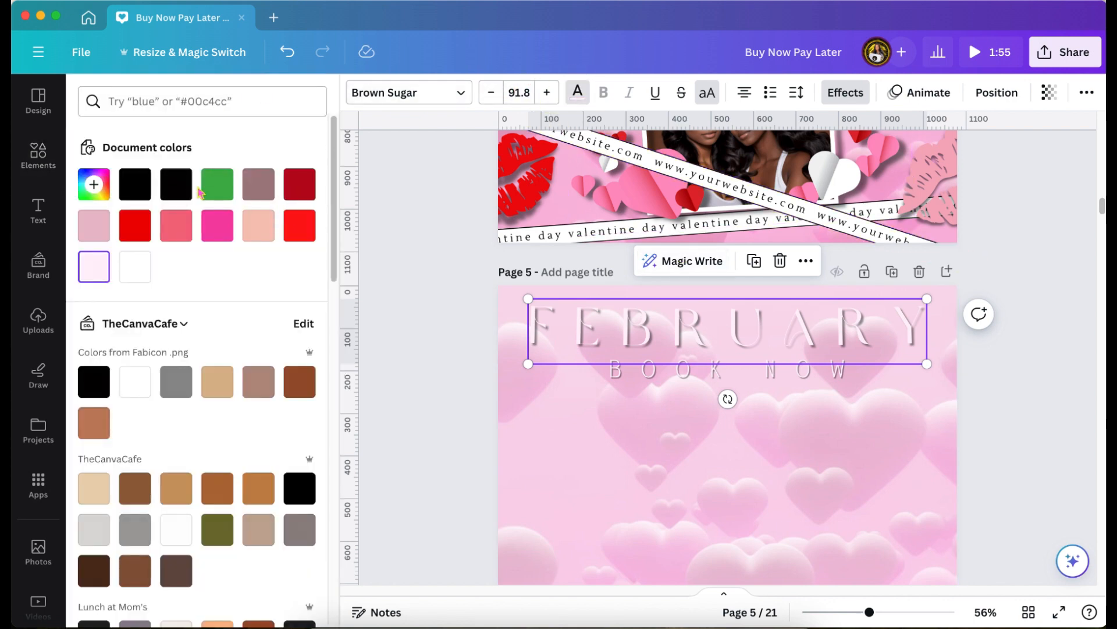
left_click(300, 226)
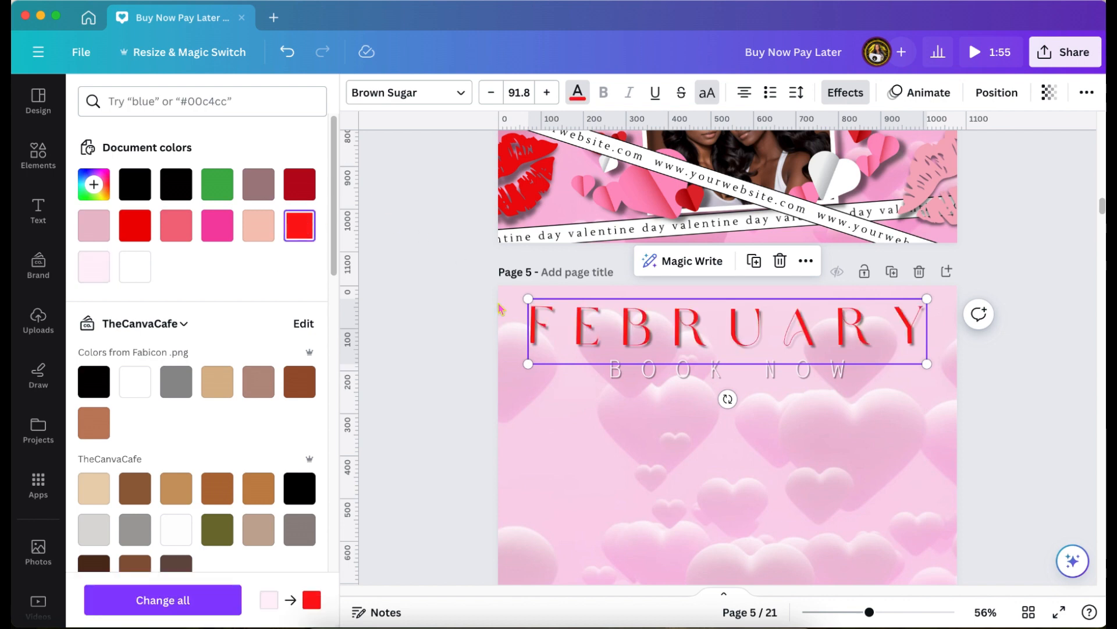
Recolour the BOOK NOW text on page 5 dark red from the document colours.
left_click(683, 378)
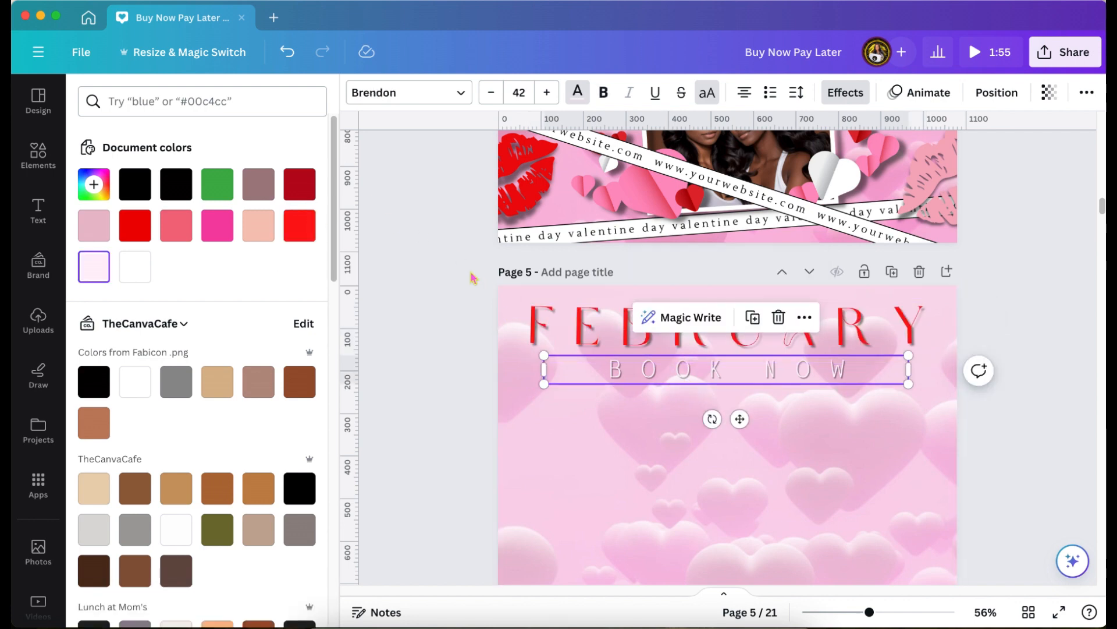
left_click(300, 183)
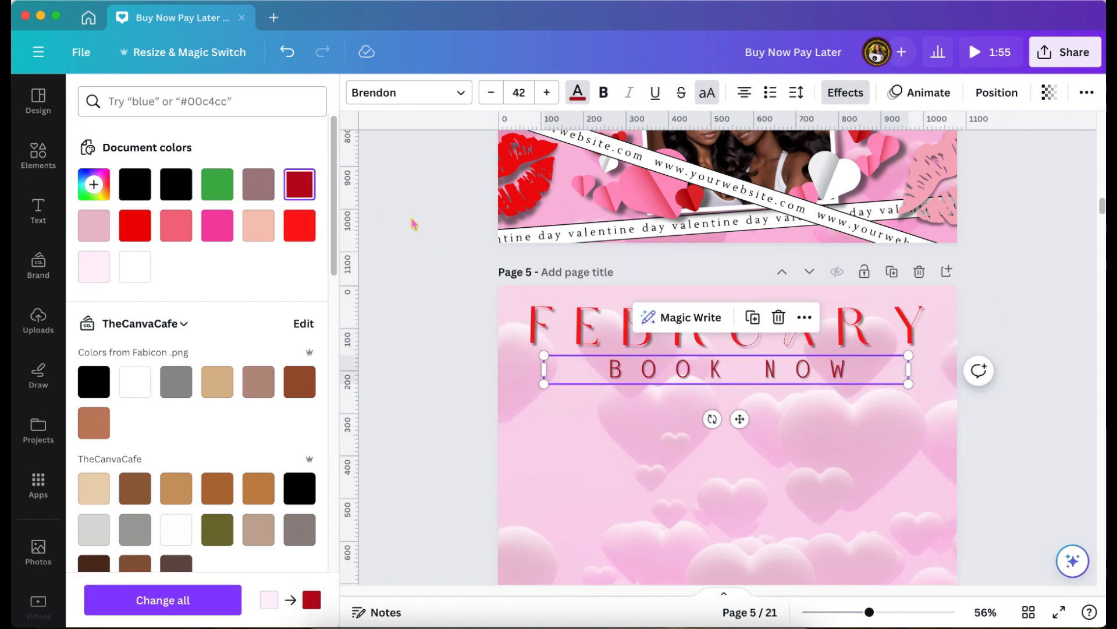
left_click(423, 229)
scroll(423, 228, "up", 3)
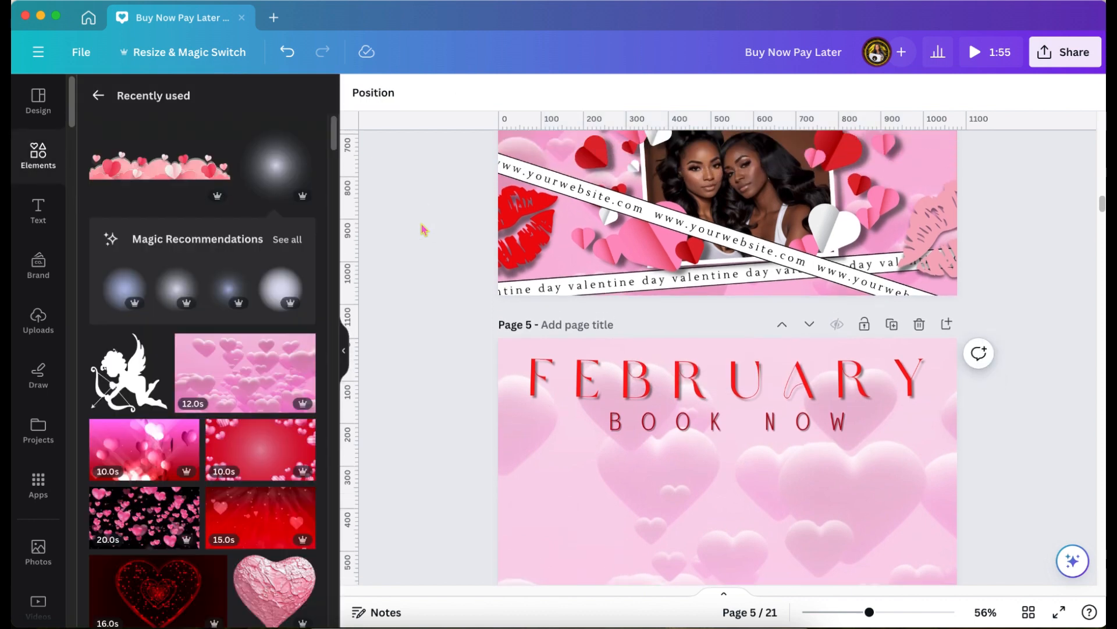
scroll(423, 229, "up", 3)
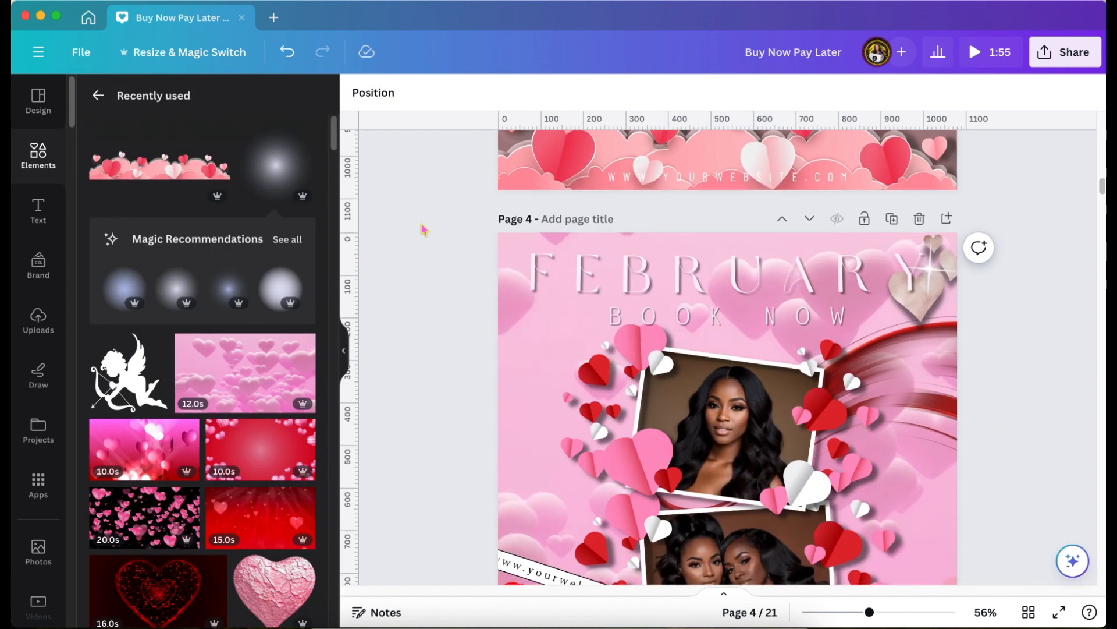
Add the Static Rose Gold Hearts graphic from the recently used elements to page 5.
scroll(423, 229, "up", 2)
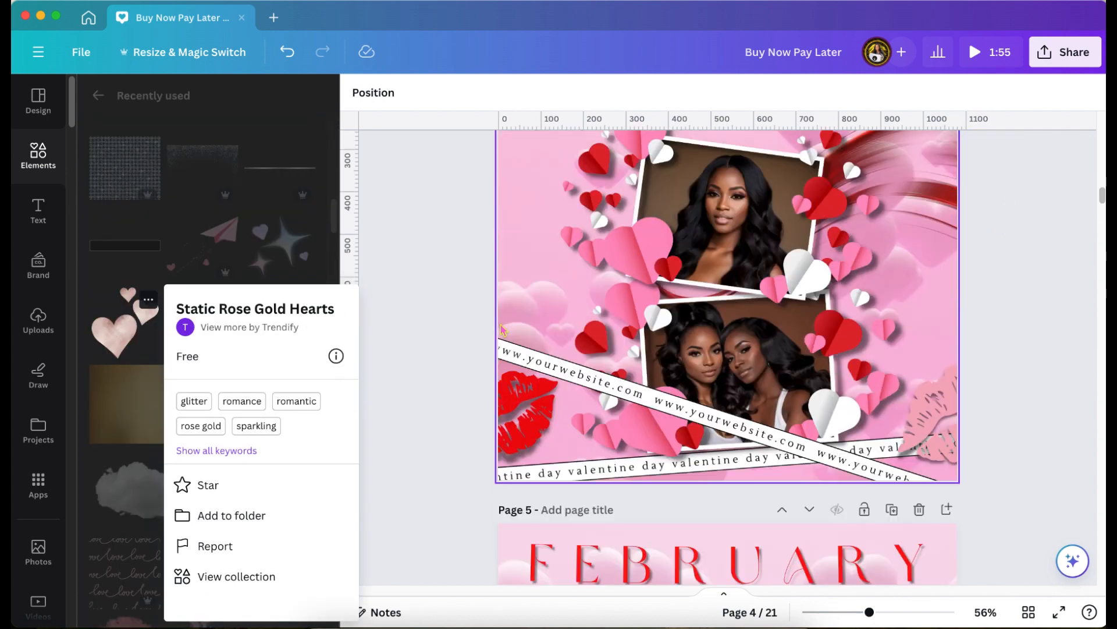
scroll(502, 330, "down", 10)
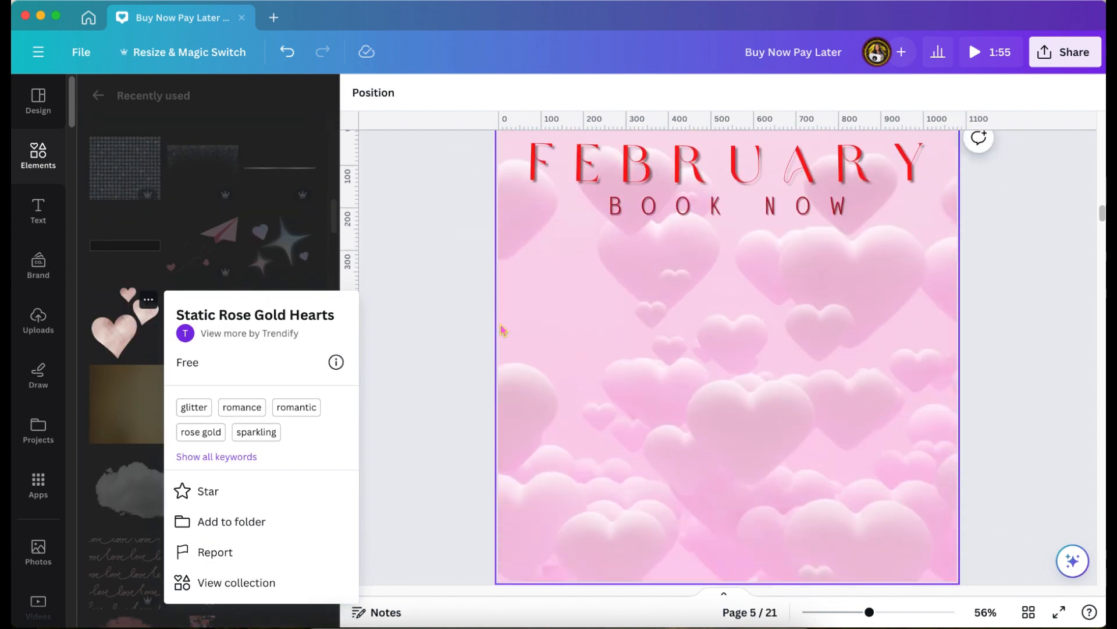
left_click(95, 332)
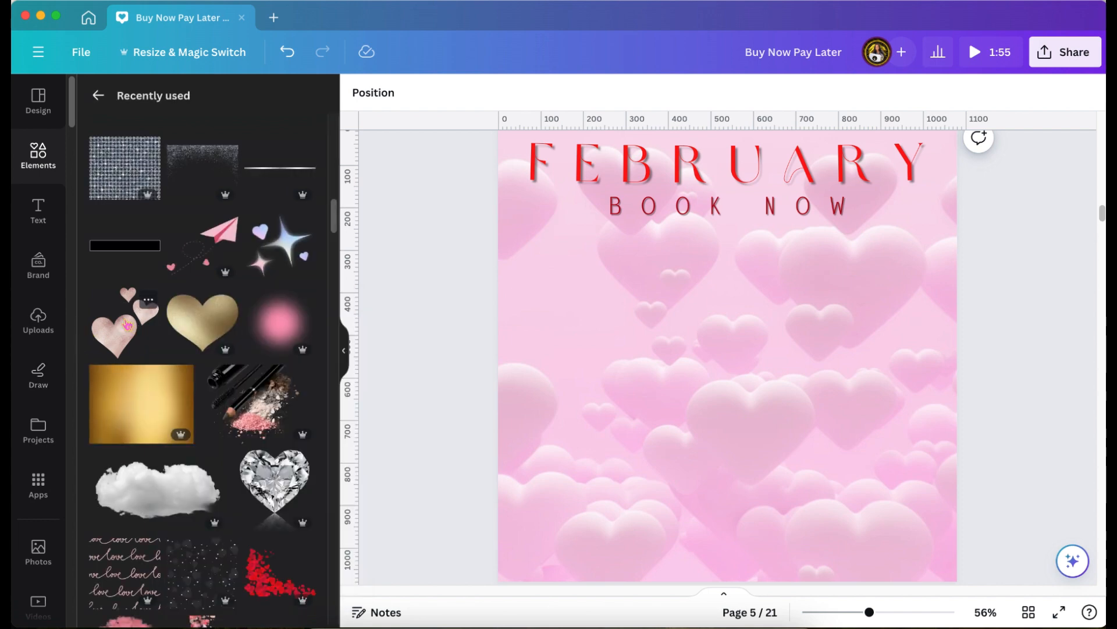
left_click(125, 329)
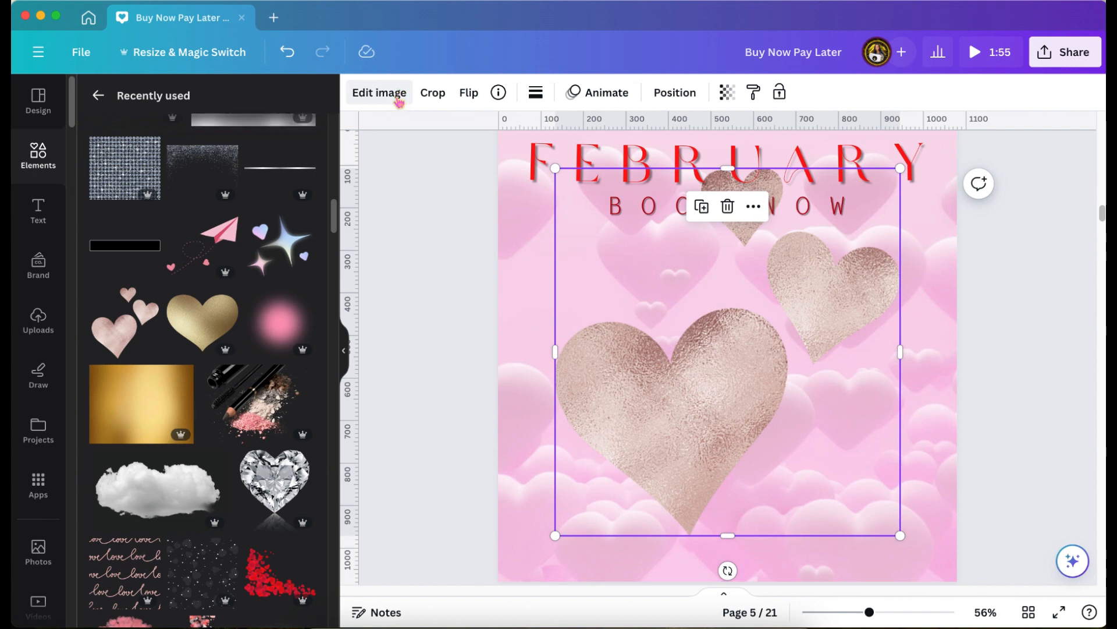
Give the rose gold hearts graphic a Drop shadow and shrink it to a small cluster below the FEBRUARY heading.
left_click(399, 100)
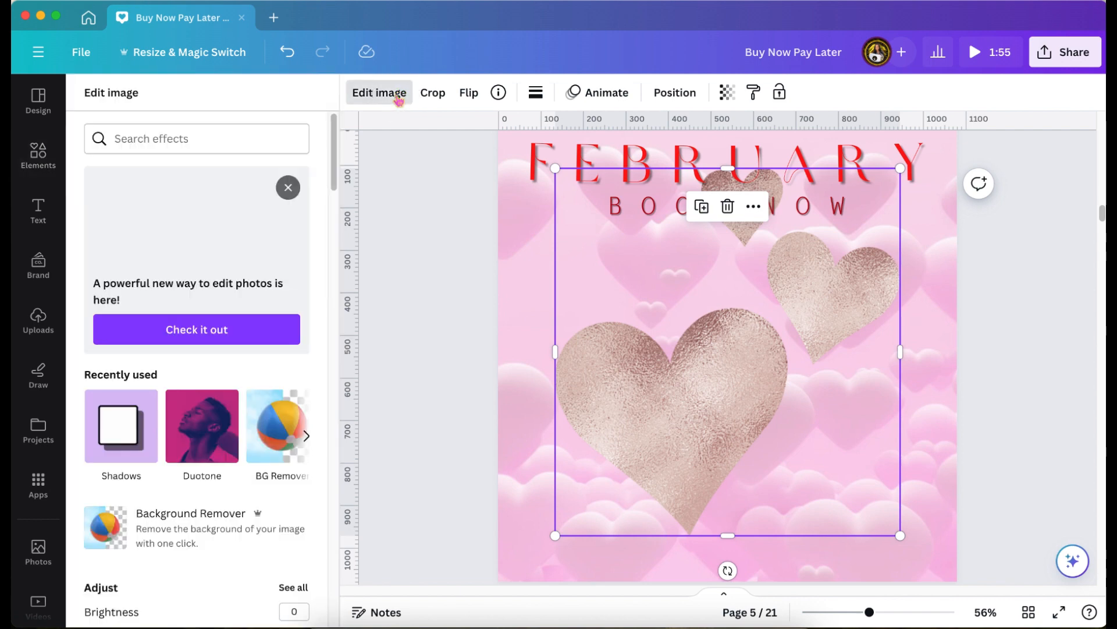
left_click(125, 448)
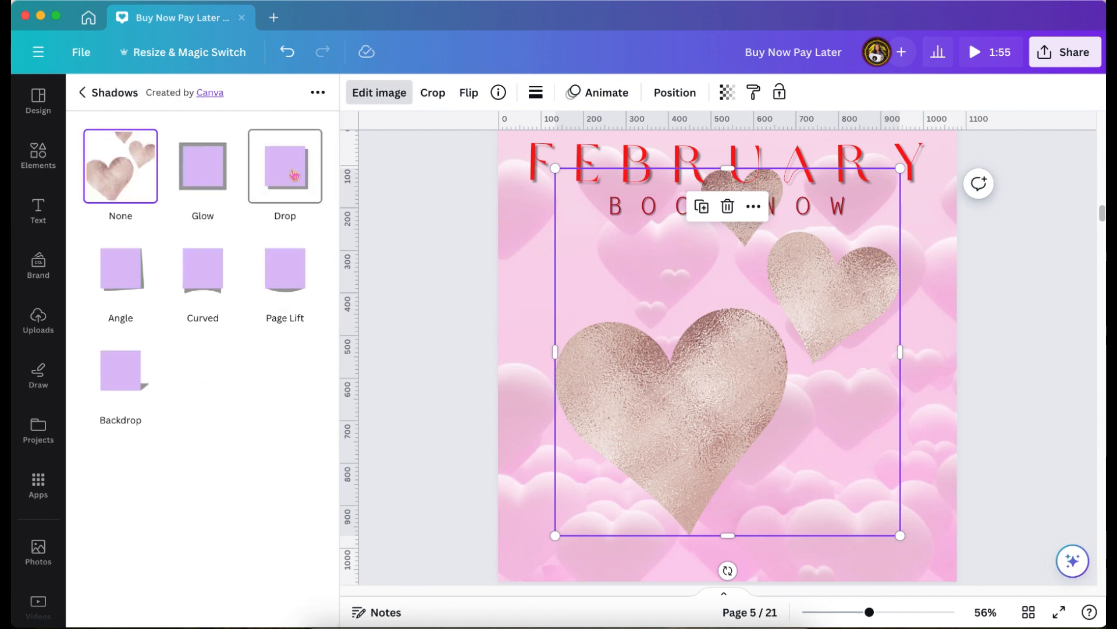
left_click(281, 280)
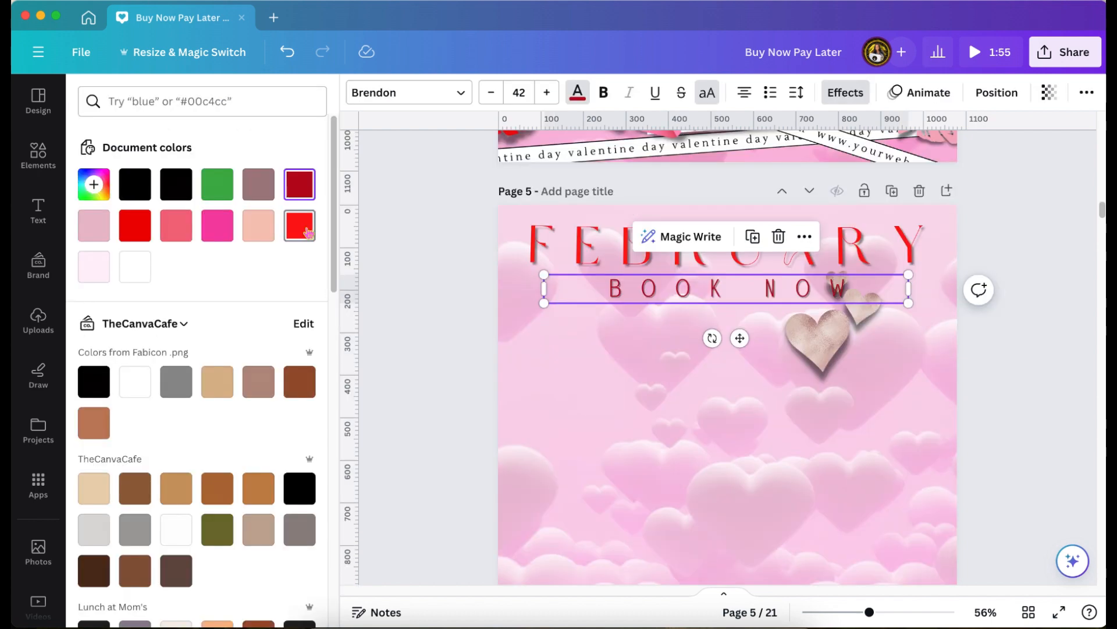
Recolour the BOOK NOW text bright red #ff1616 from the document colours.
left_click(302, 228)
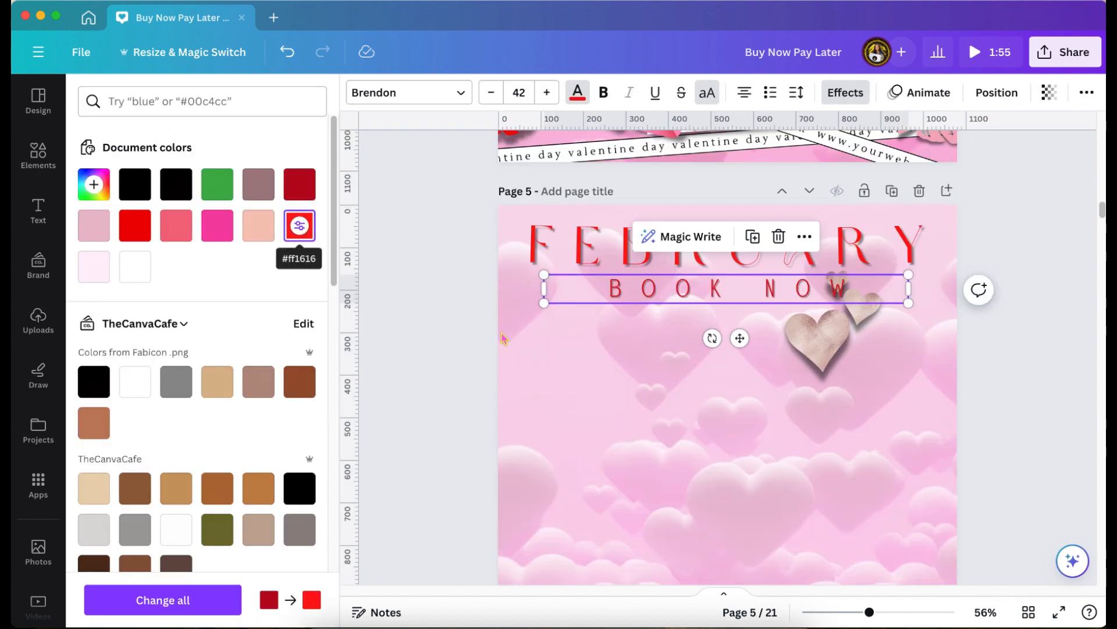
Move the rose gold hearts to page 5's upper-right corner, overlapping the end of the FEBRUARY heading.
left_click(822, 337)
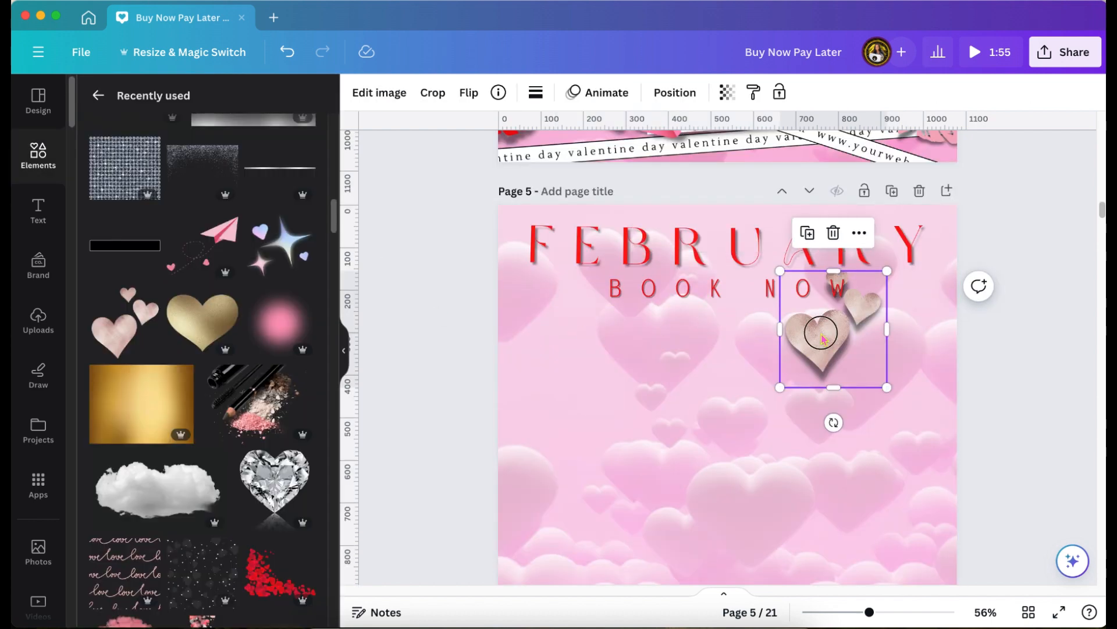
left_click_drag(823, 338, 907, 271)
scroll(907, 272, "up", 2)
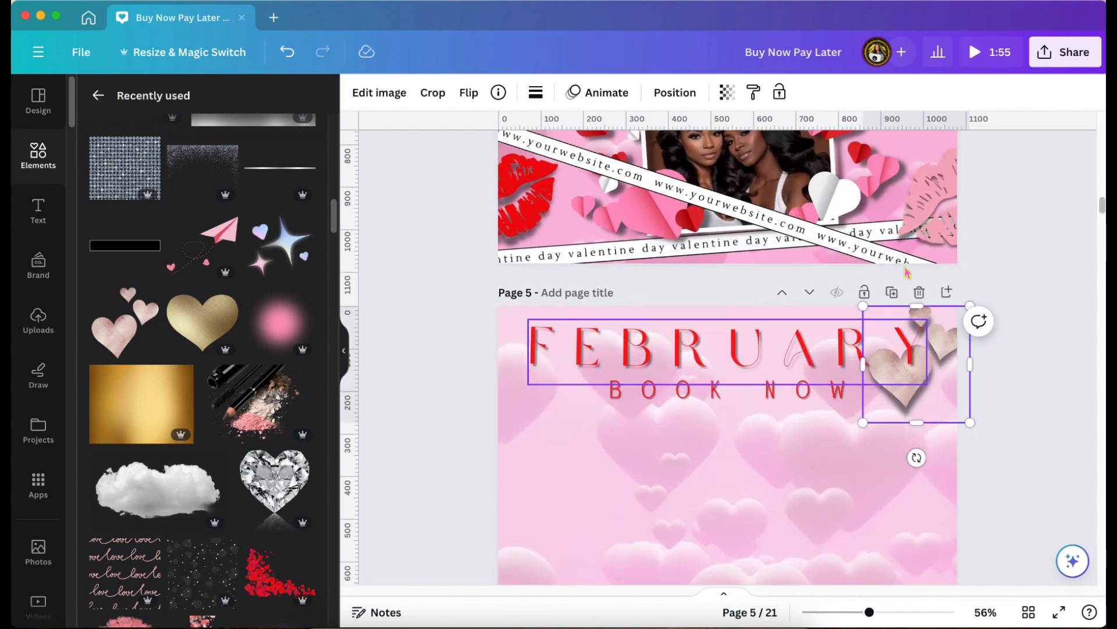
Add the white lens flare sparkle from the recently used elements to page 5 and show its details.
scroll(907, 272, "up", 7)
scroll(907, 272, "down", 6)
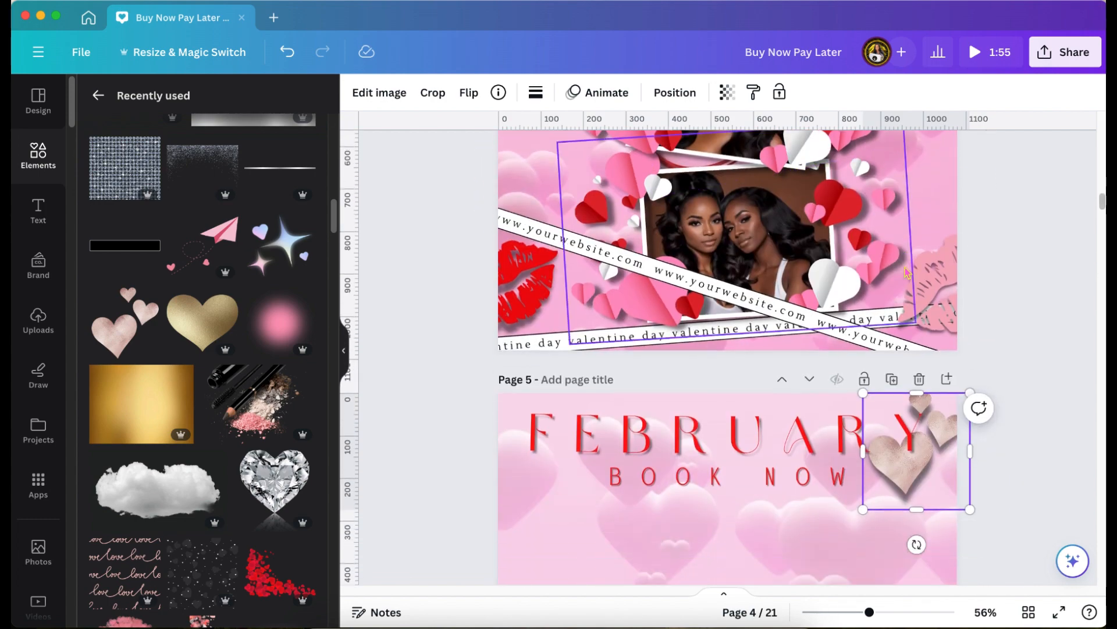
scroll(907, 272, "down", 2)
scroll(907, 272, "up", 1)
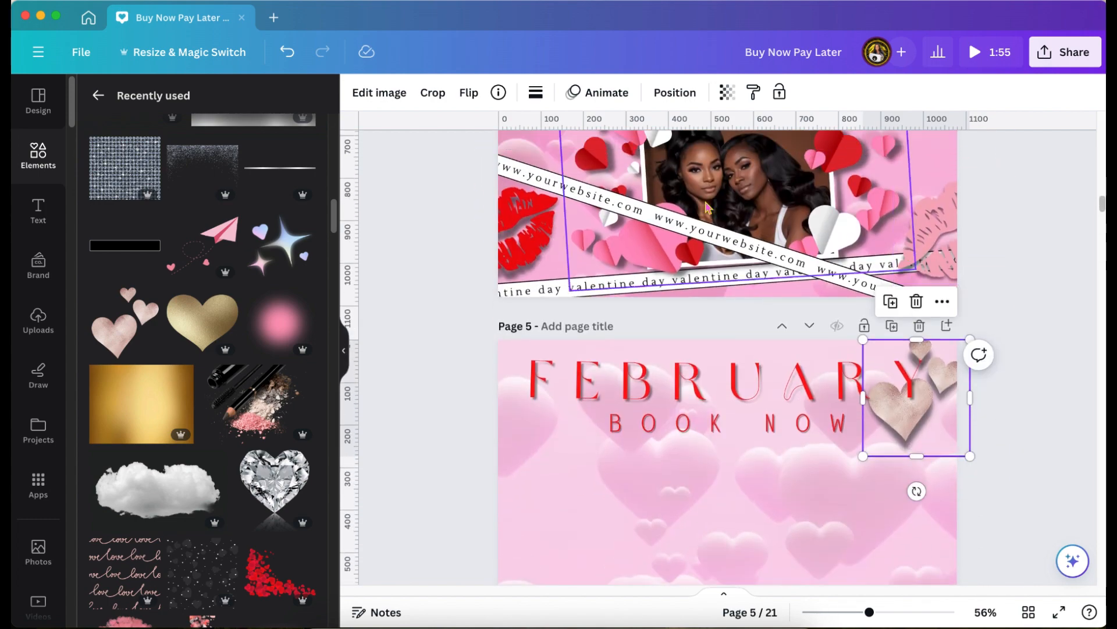
scroll(231, 314, "up", 6)
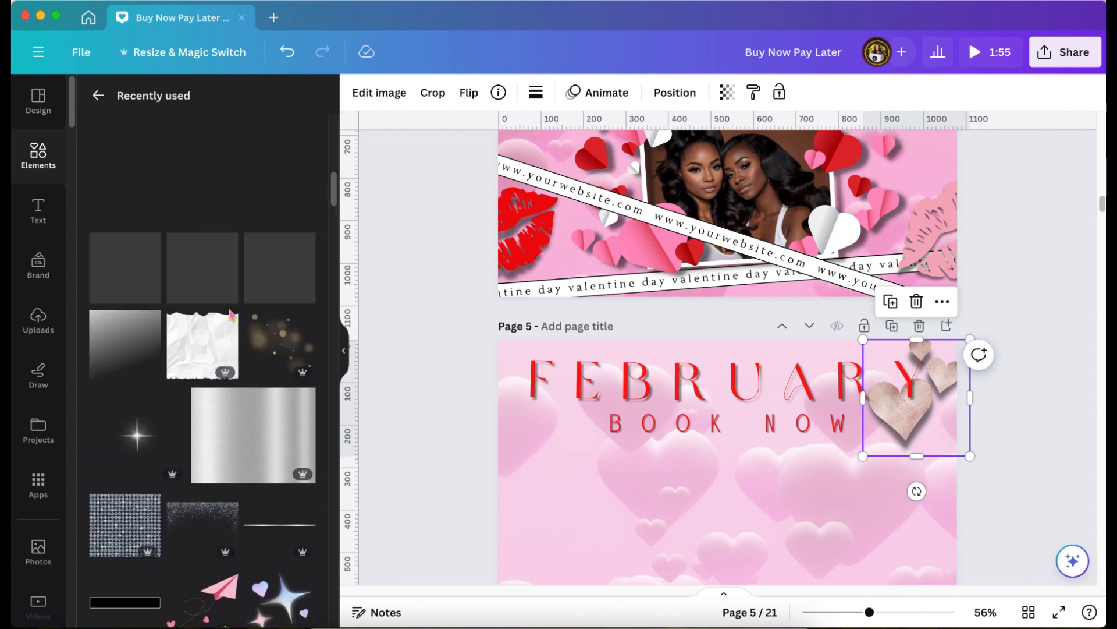
left_click(142, 440)
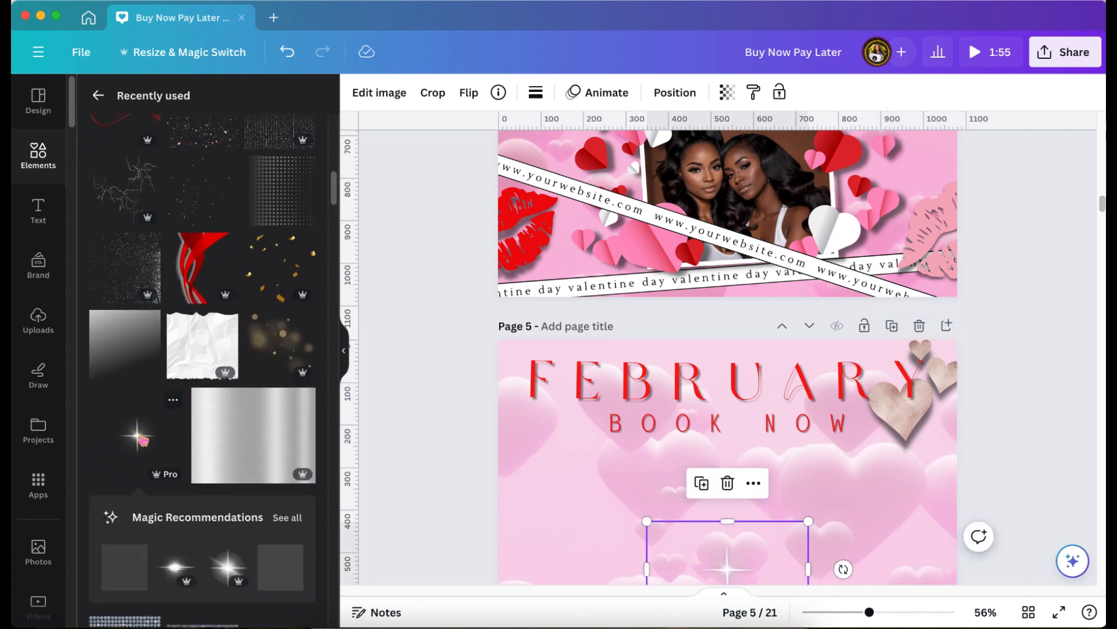
left_click(173, 401)
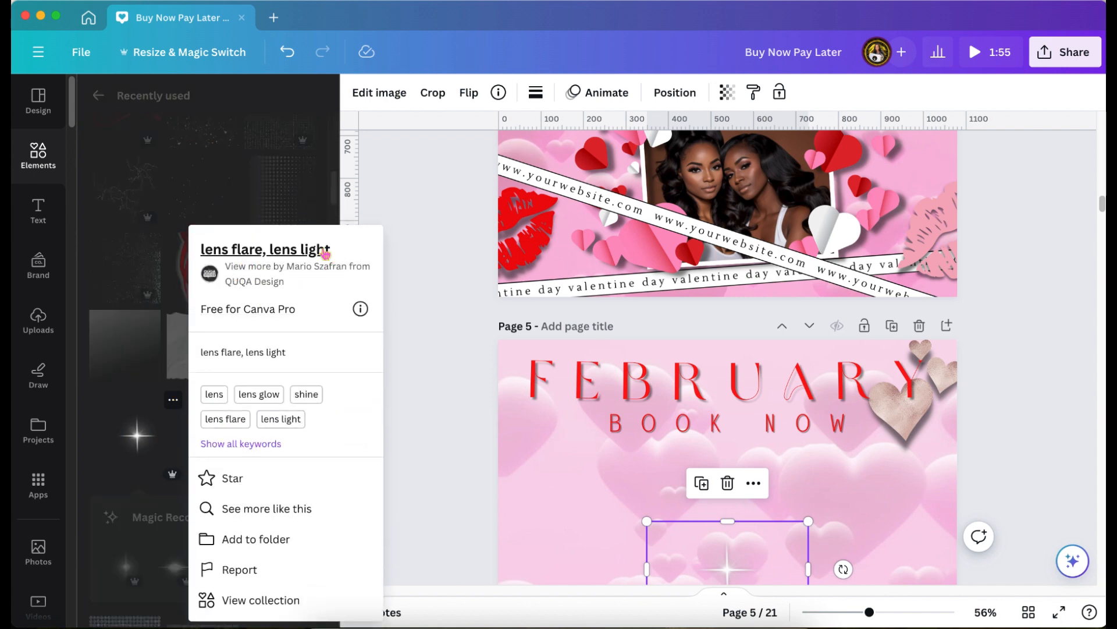
scroll(432, 451, "down", 3)
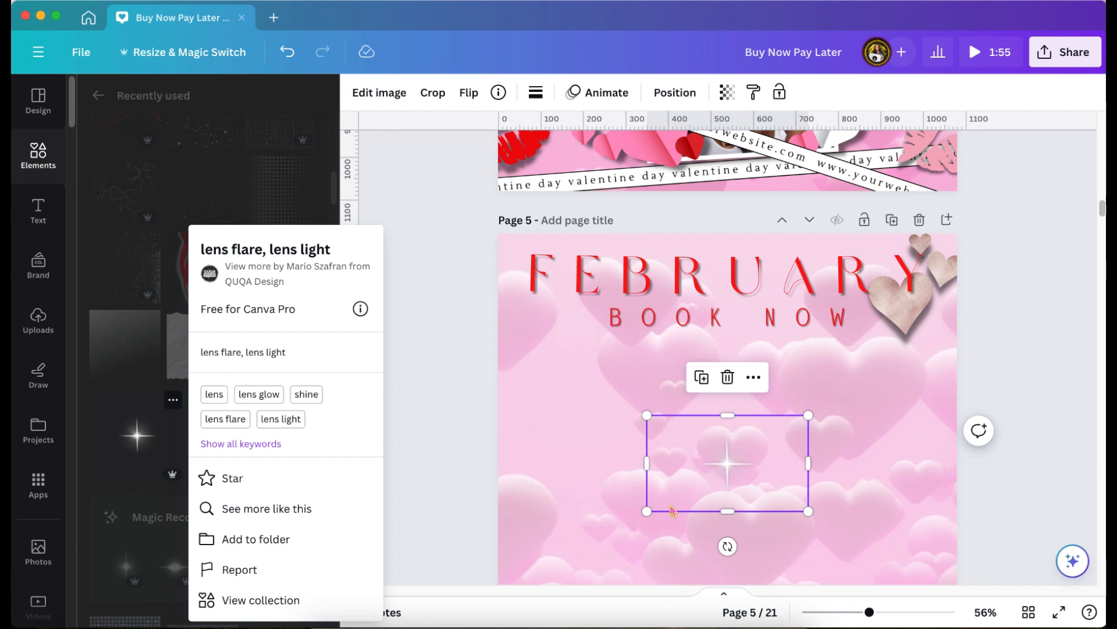
Shrink the lens flare and place it on the upper-left edge of the largest rose gold heart.
left_click_drag(650, 513, 925, 248)
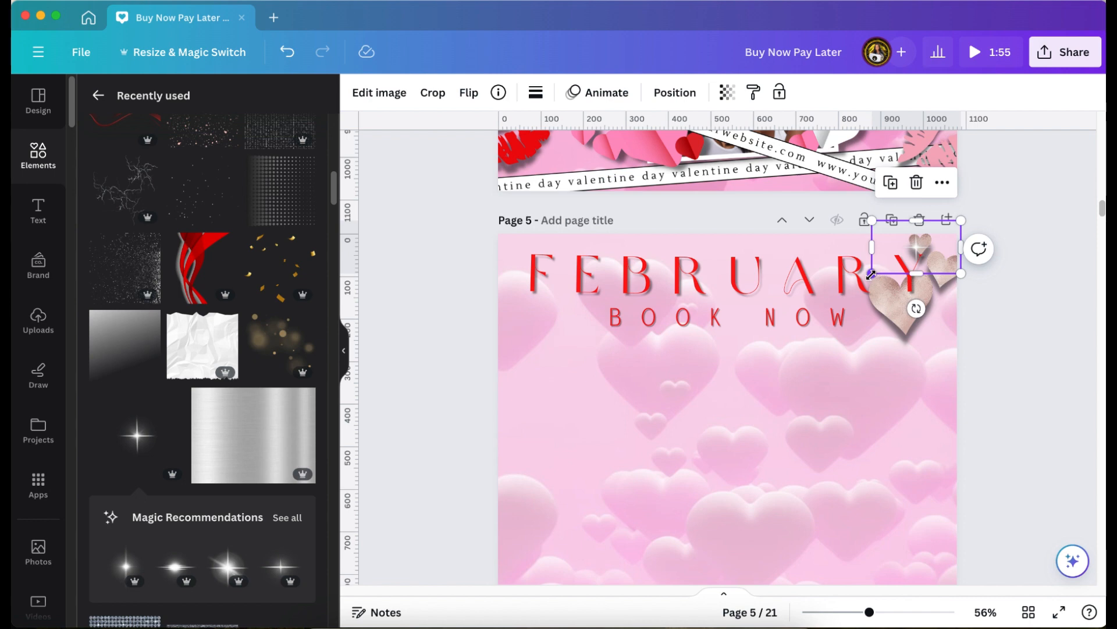
left_click_drag(872, 275, 841, 291)
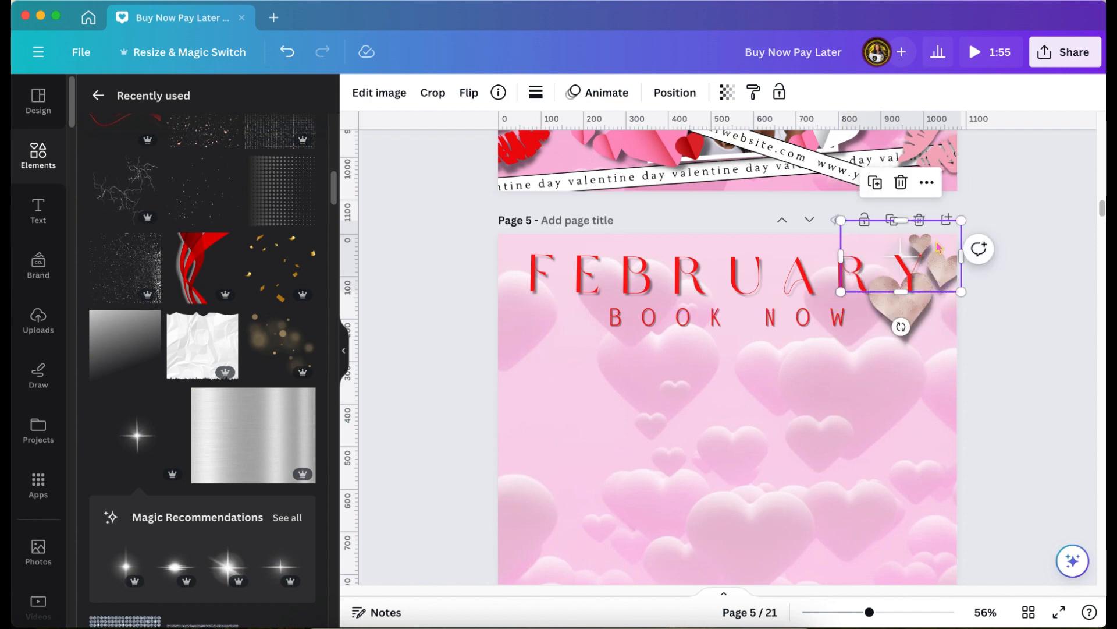
left_click_drag(936, 248, 917, 266)
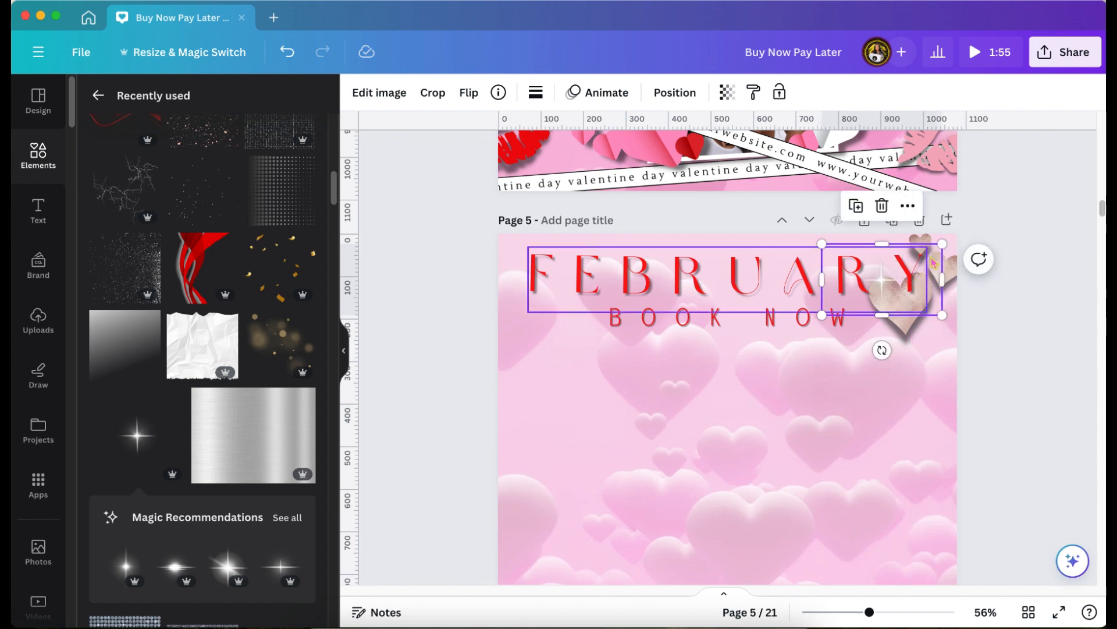
left_click(1048, 196)
Add the white rectangular frame graphic with red, pink and white paper hearts on both sides to page 5.
scroll(1047, 196, "up", 6)
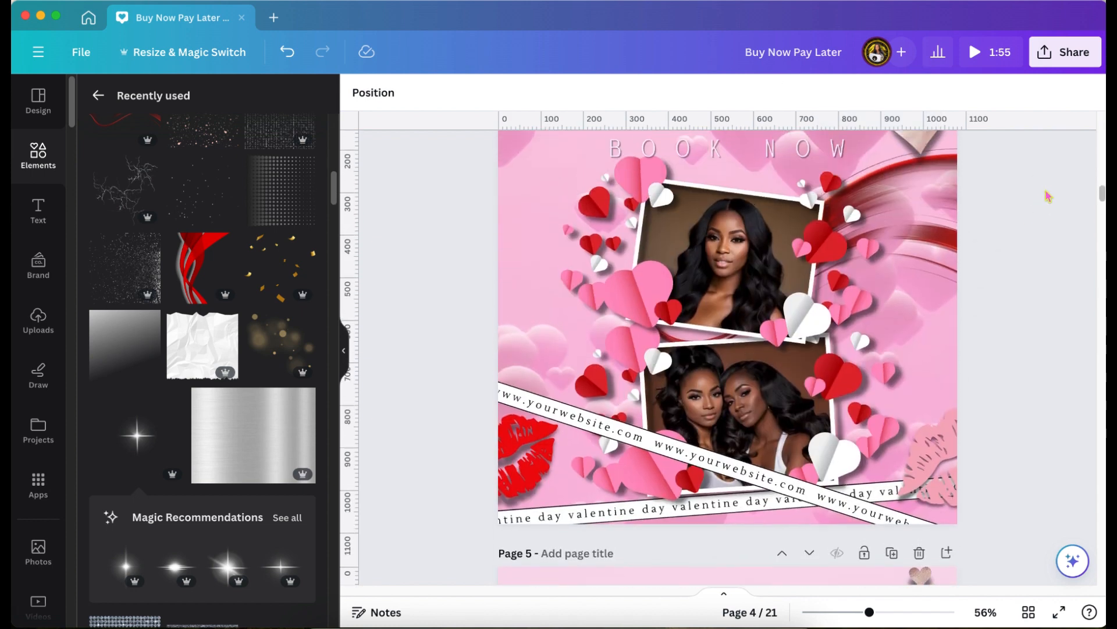
scroll(1047, 196, "down", 7)
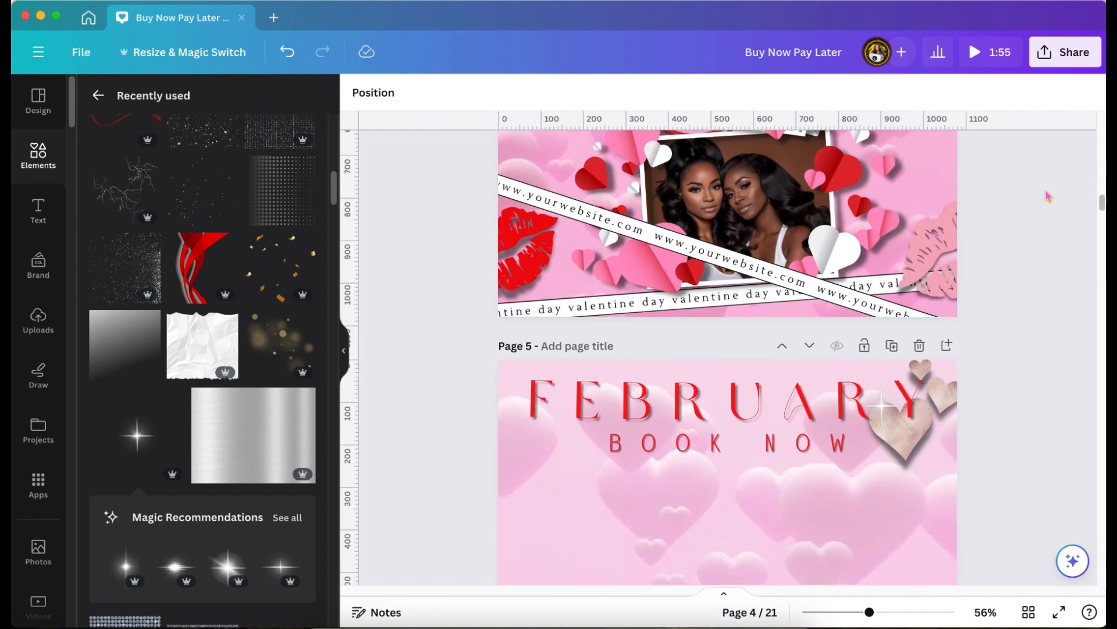
scroll(294, 457, "down", 5)
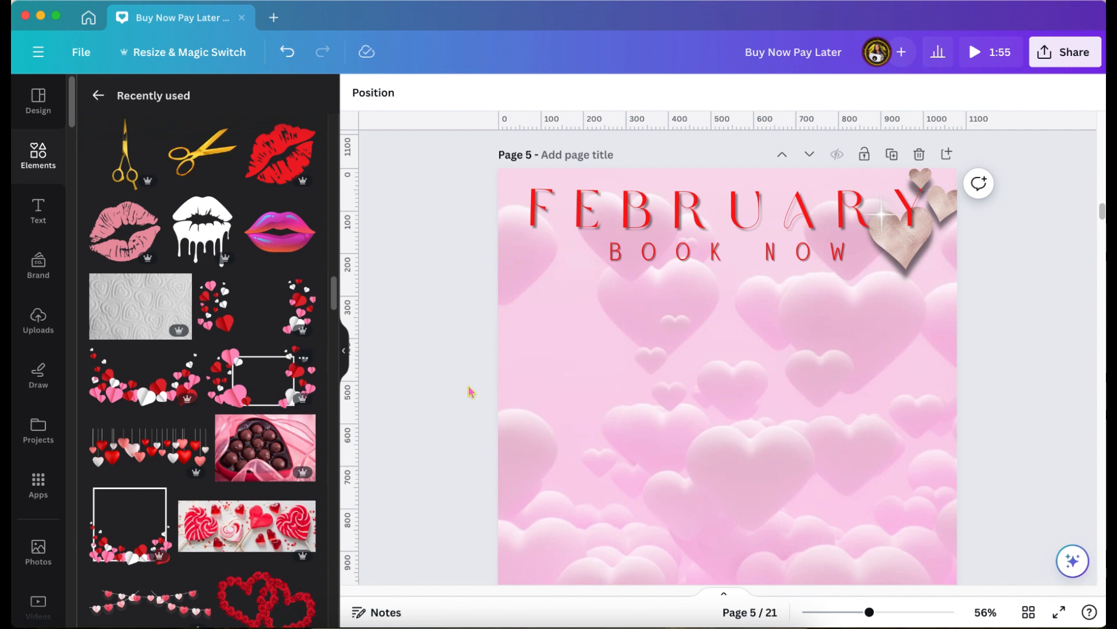
scroll(511, 398, "up", 8)
scroll(511, 398, "down", 6)
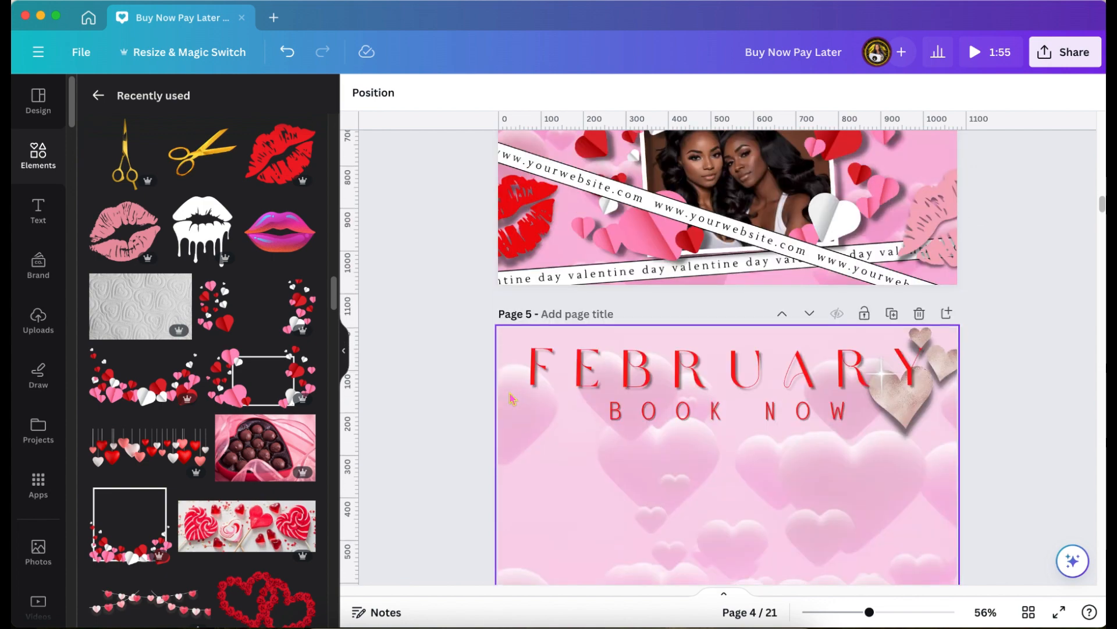
scroll(511, 398, "down", 6)
scroll(511, 394, "up", 3)
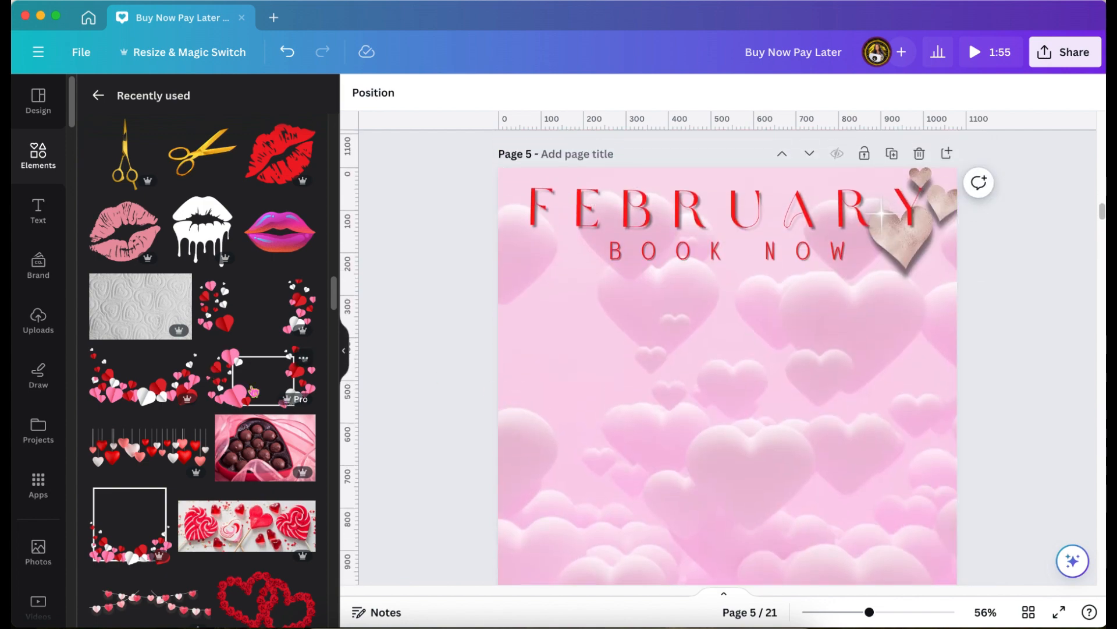
left_click(271, 390)
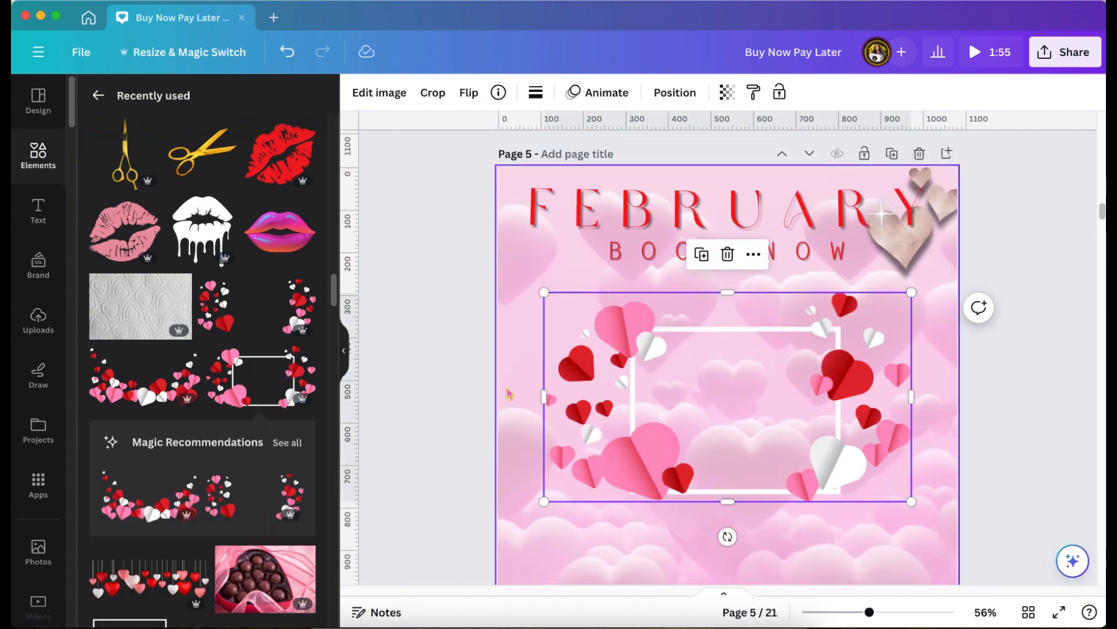
Apply a Drop shadow to the paper hearts frame.
left_click(401, 97)
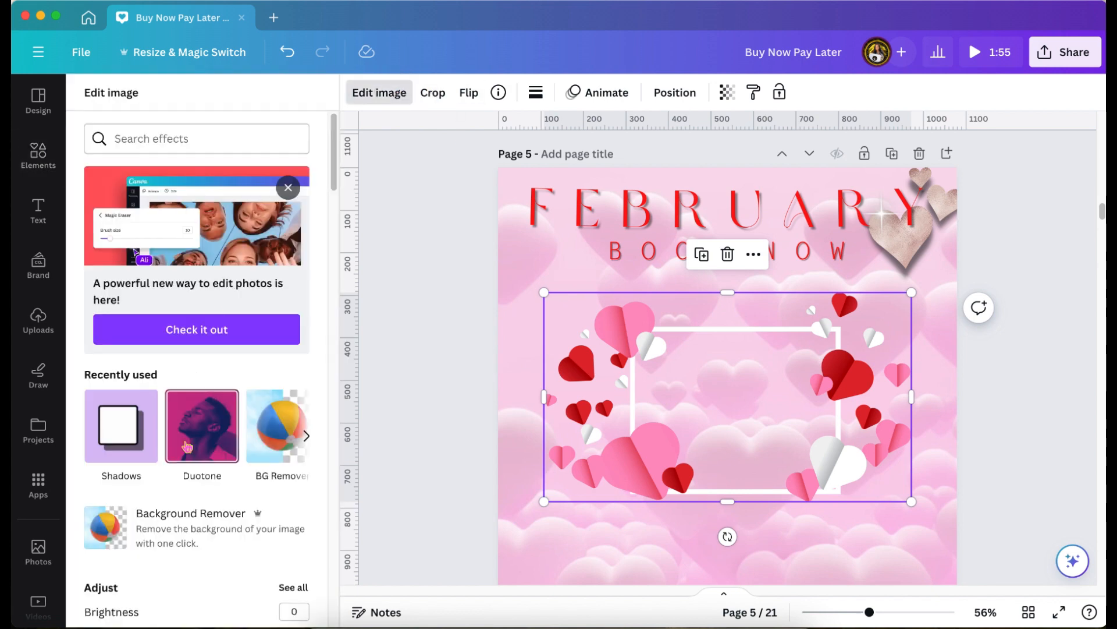
left_click(122, 431)
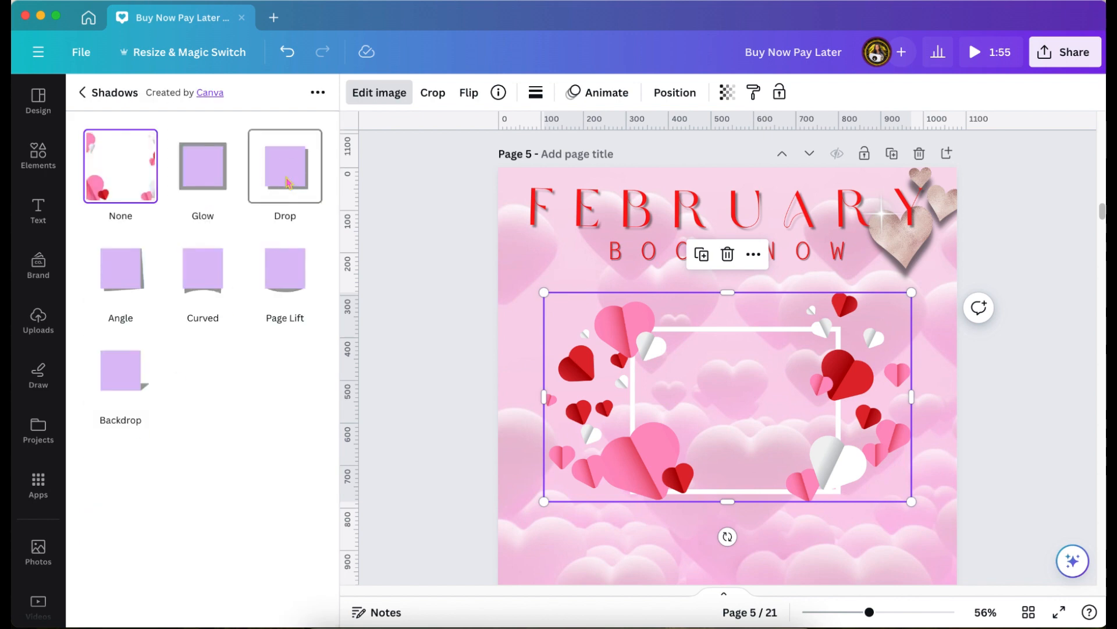
left_click(287, 184)
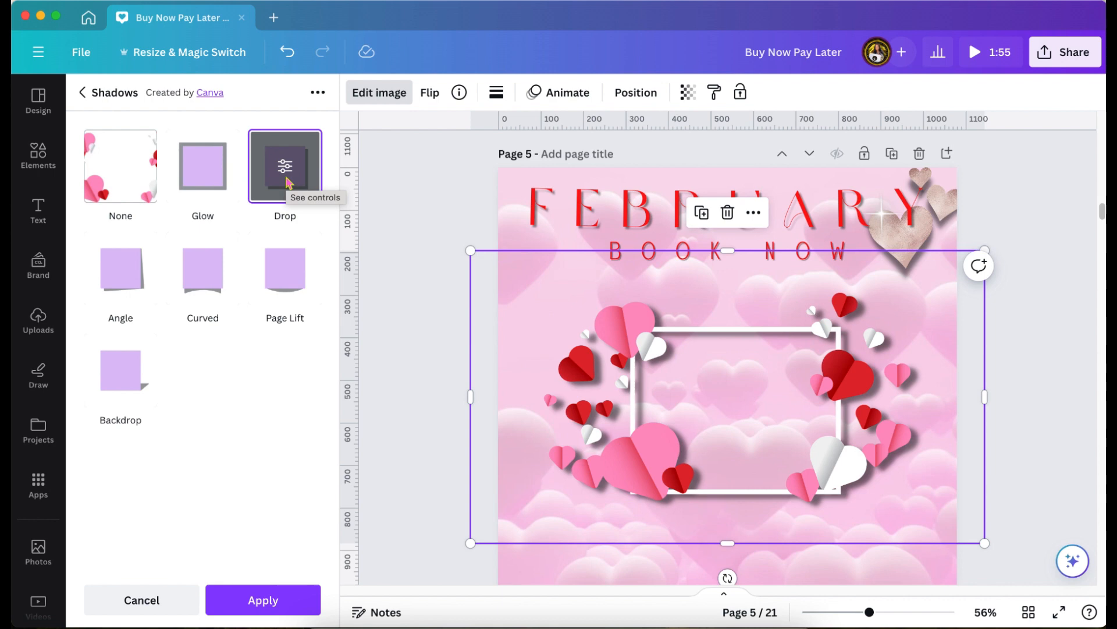
left_click(267, 610)
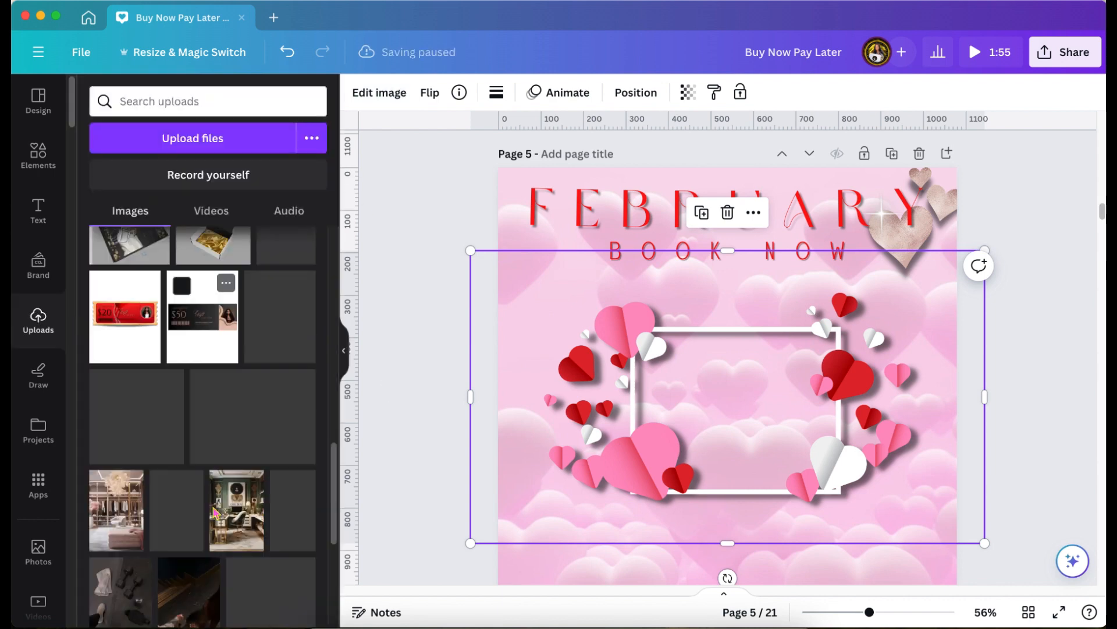
Add the uploaded photo of two women in white tops to page 5 and move the hearts frame up beneath BOOK NOW.
scroll(227, 296, "down", 10)
left_click(260, 479)
left_click_drag(778, 395, 628, 499)
left_click(816, 398)
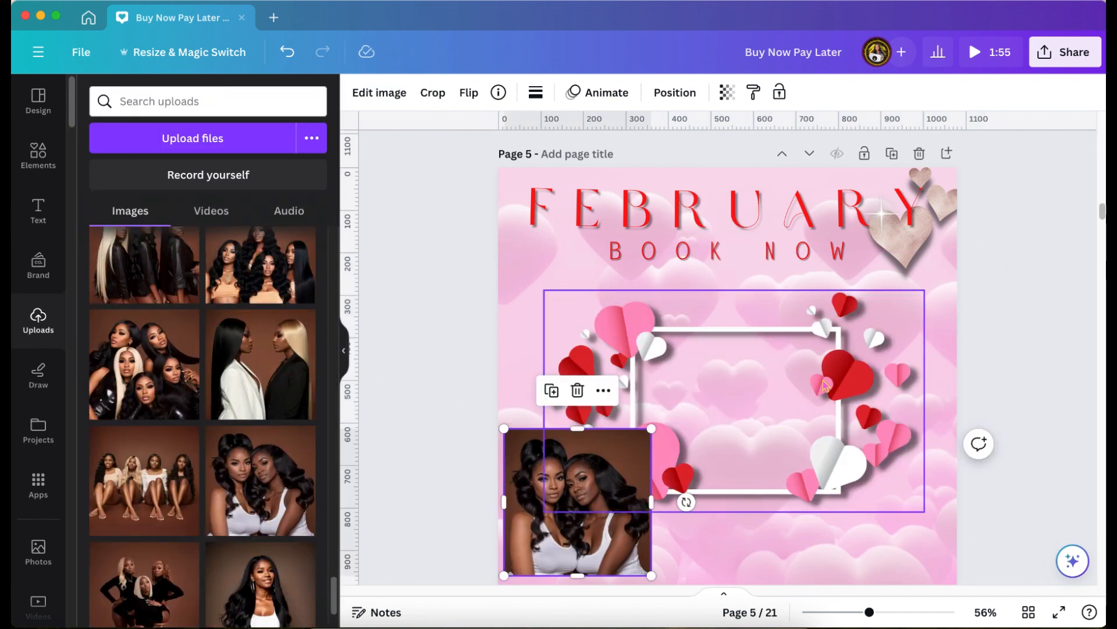
left_click_drag(803, 344, 789, 343)
Place the photo of the two women over the hearts frame and extend its sides and lower edge to fill the white border.
left_click(593, 545)
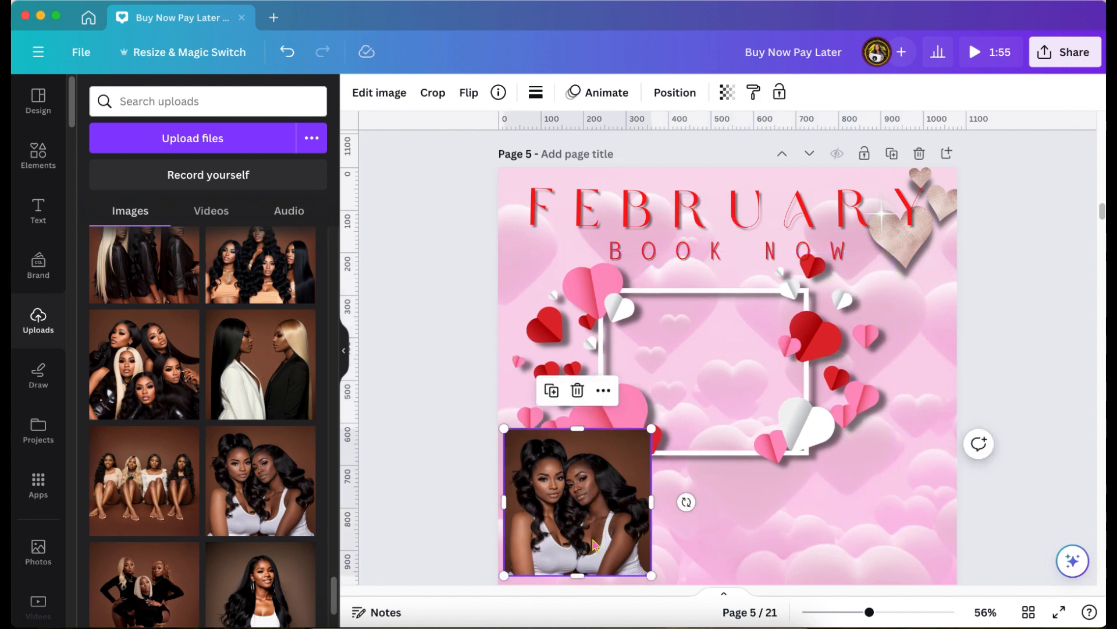
left_click_drag(593, 544, 707, 409)
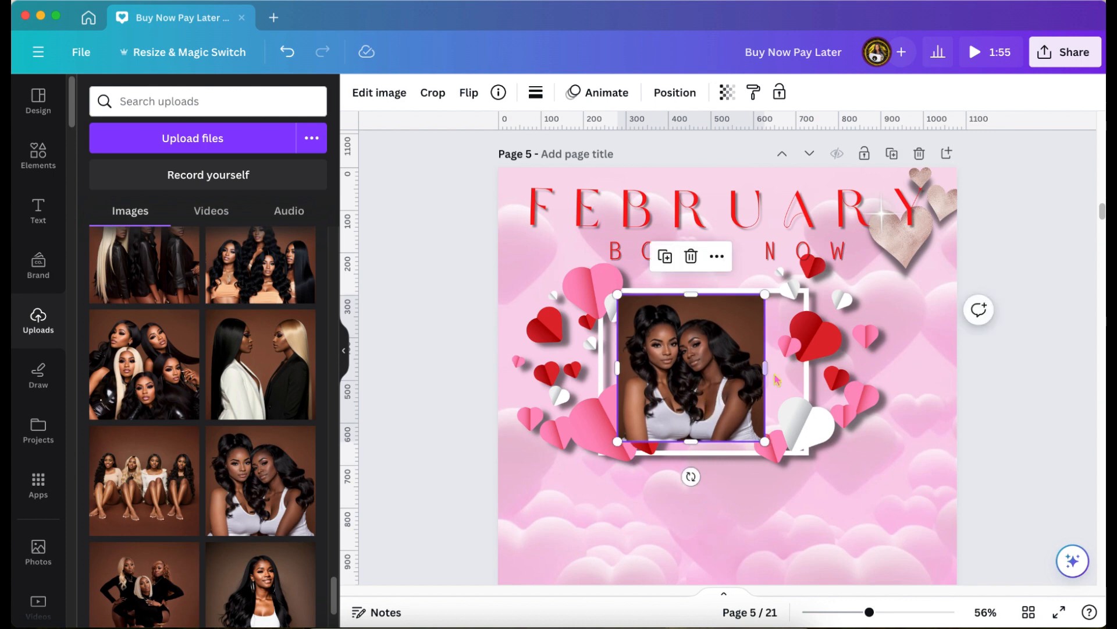
left_click_drag(764, 367, 805, 364)
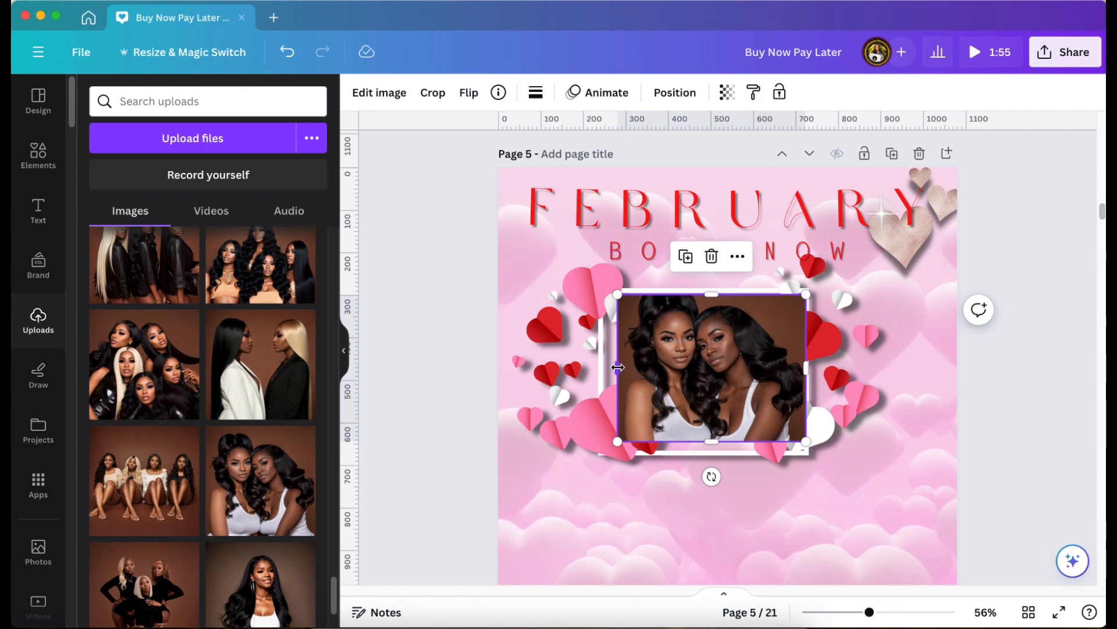
left_click_drag(615, 367, 609, 367)
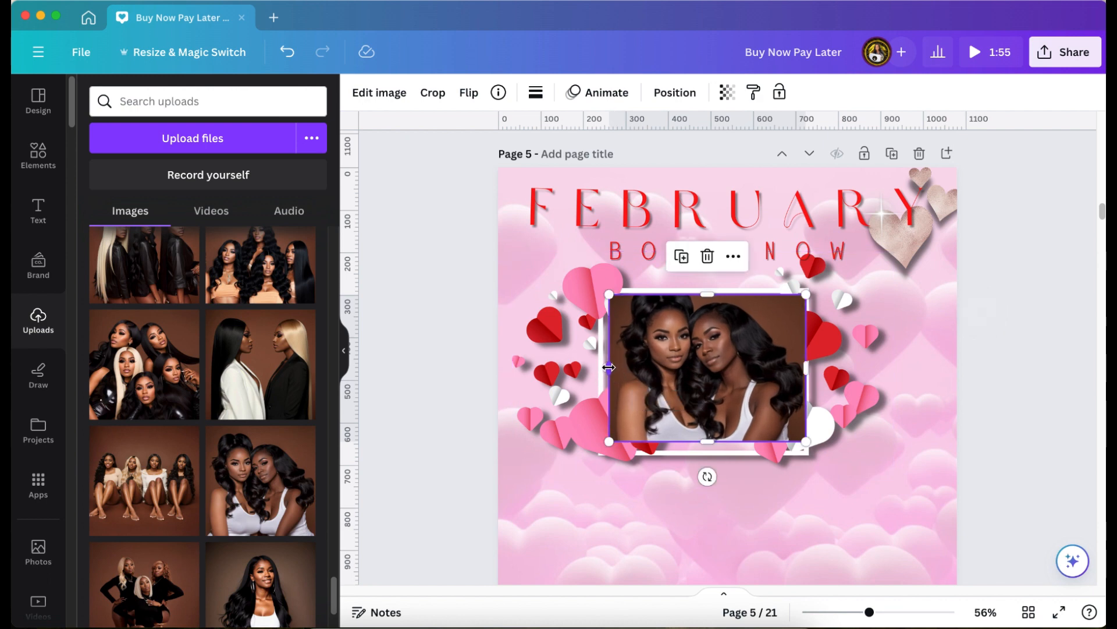
left_click_drag(706, 441, 705, 453)
scroll(703, 443, "up", 1)
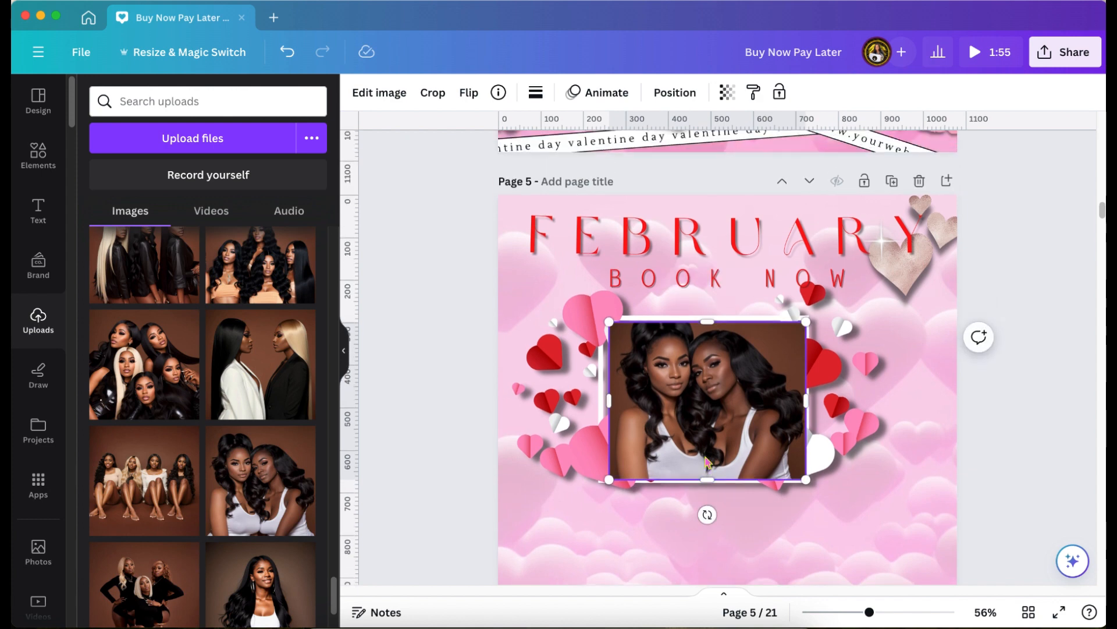
Shift the photo of the two women down inside its crop so more space shows above their heads.
double_click(698, 423)
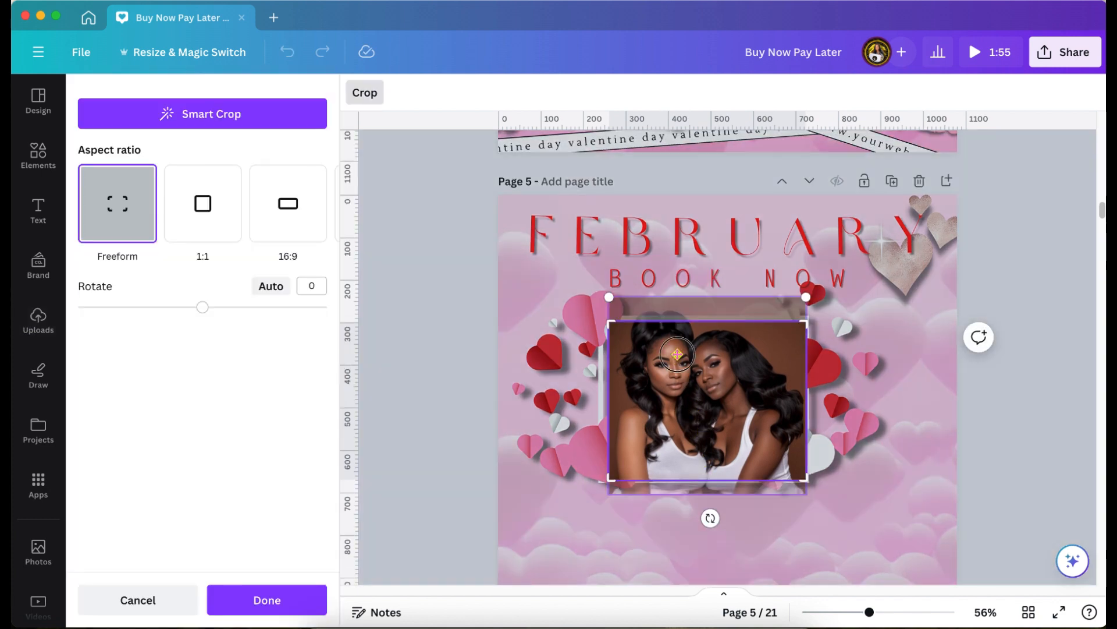
left_click_drag(677, 354, 677, 376)
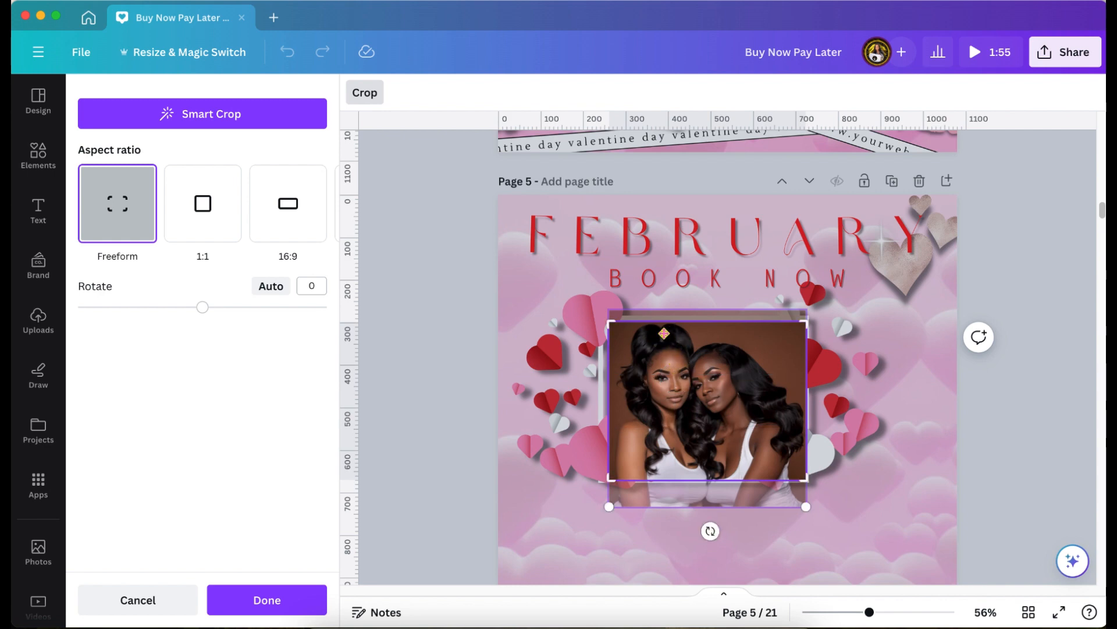
left_click(394, 347)
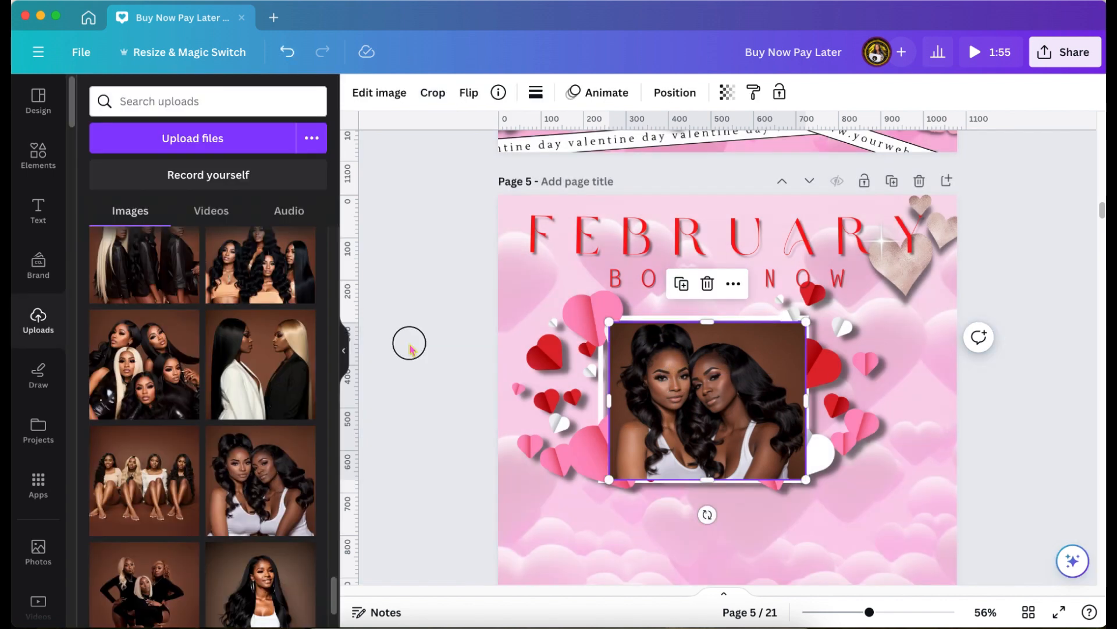
left_click(410, 348)
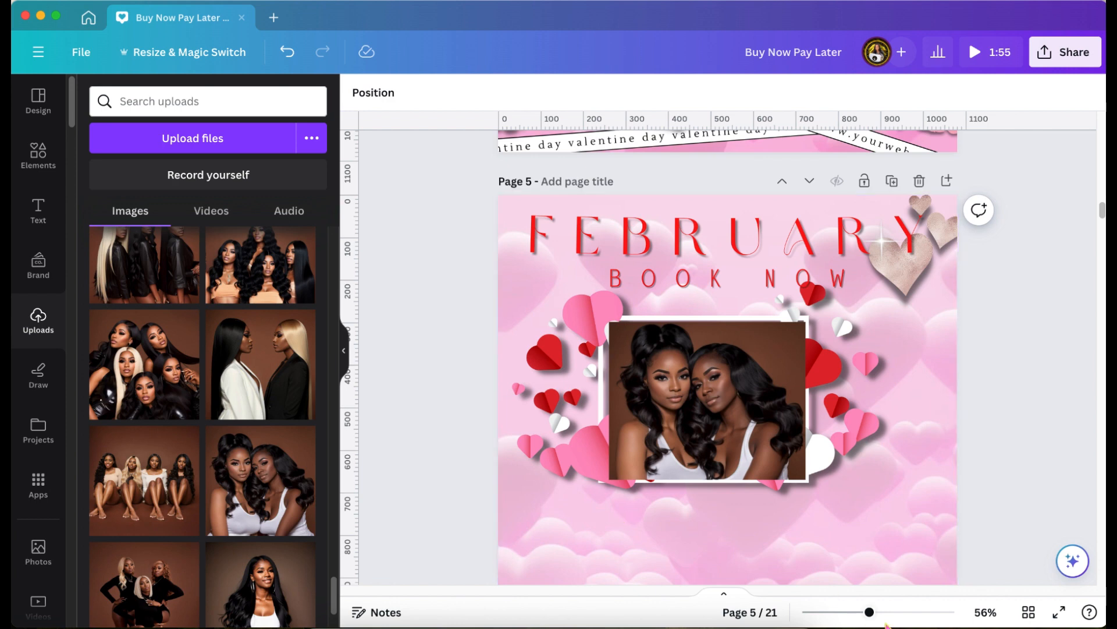
Extend the photo's lower edge slightly so it covers more of the white frame's bottom border.
left_click_drag(870, 612, 897, 608)
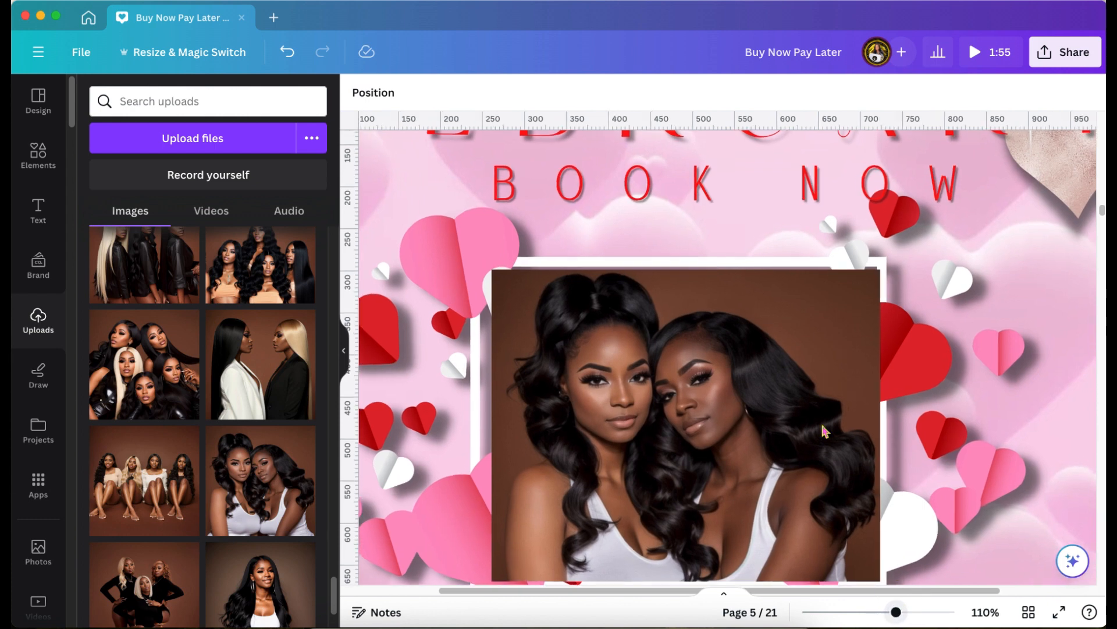
left_click(799, 366)
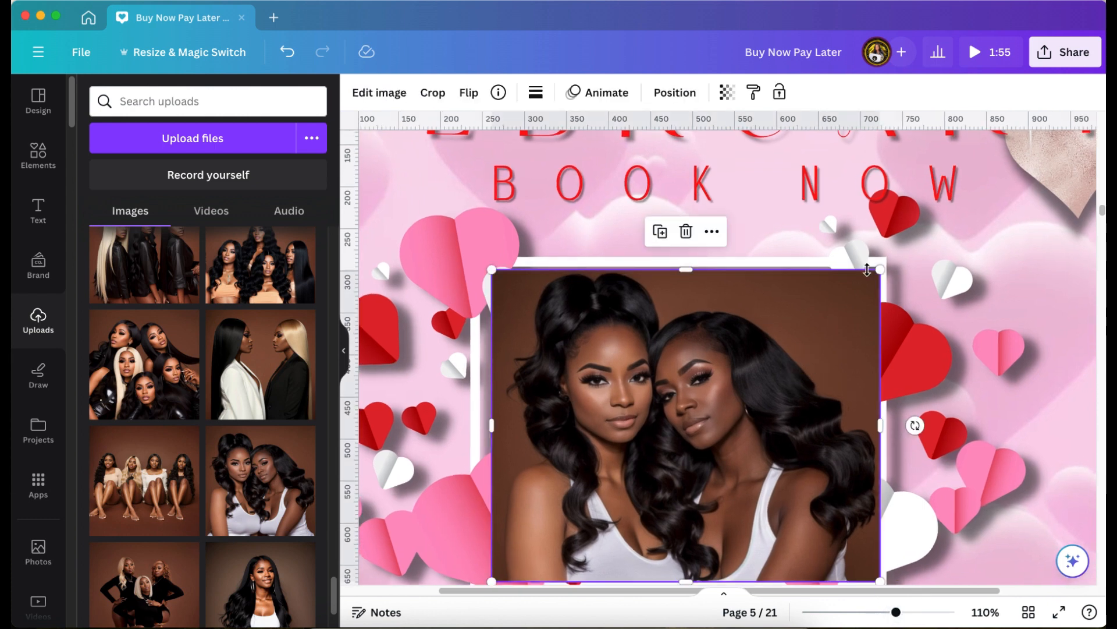
left_click(970, 258)
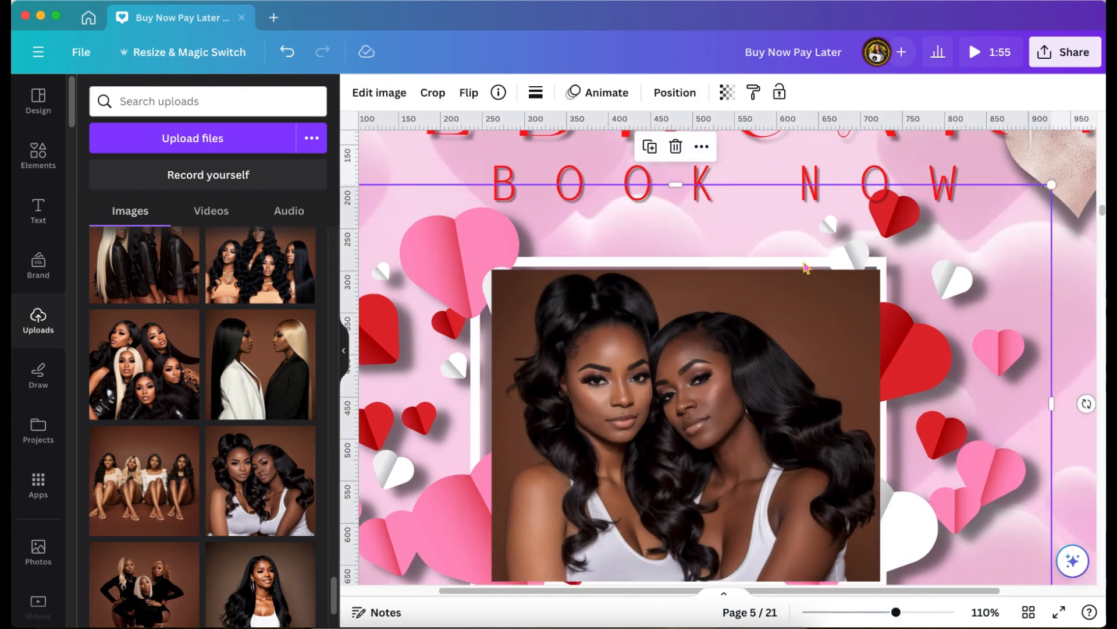
left_click(794, 322)
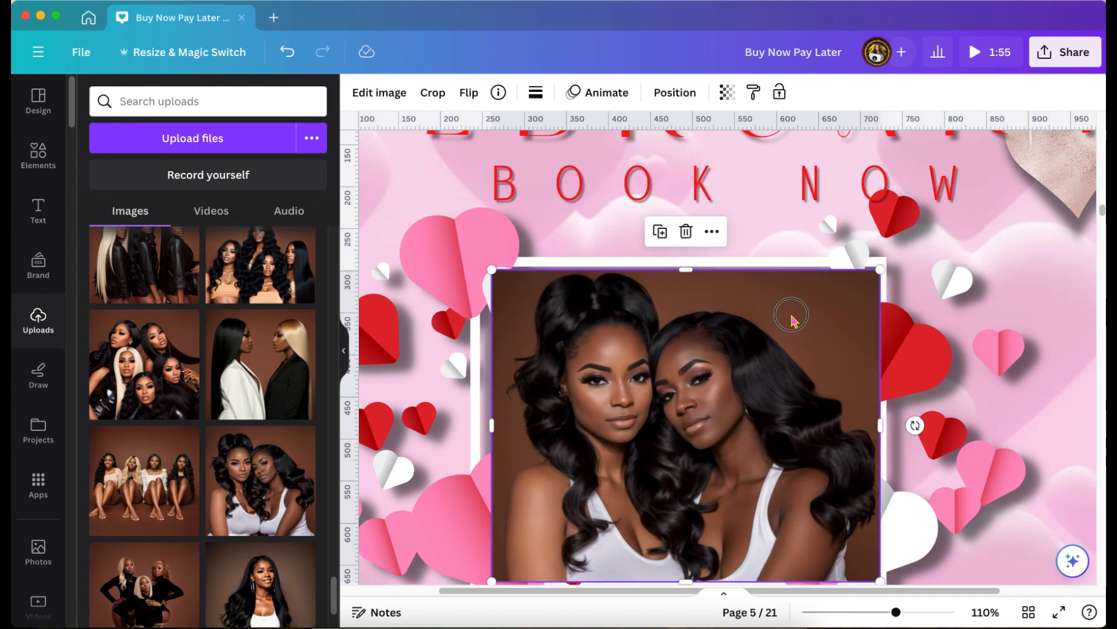
left_click_drag(794, 315, 792, 309)
scroll(796, 308, "down", 2)
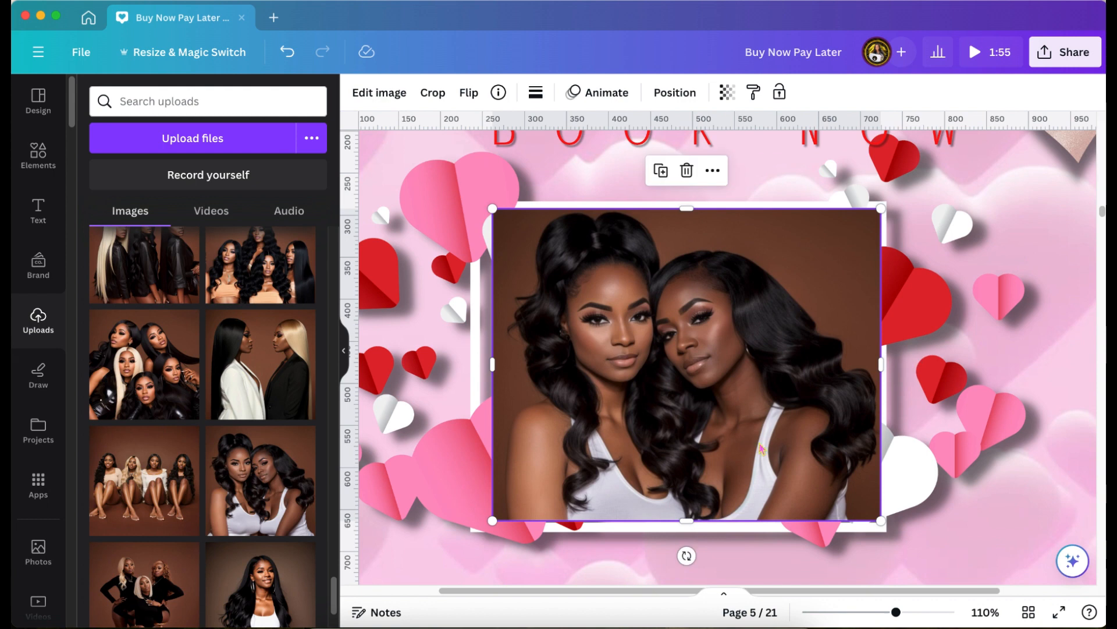
left_click(952, 508)
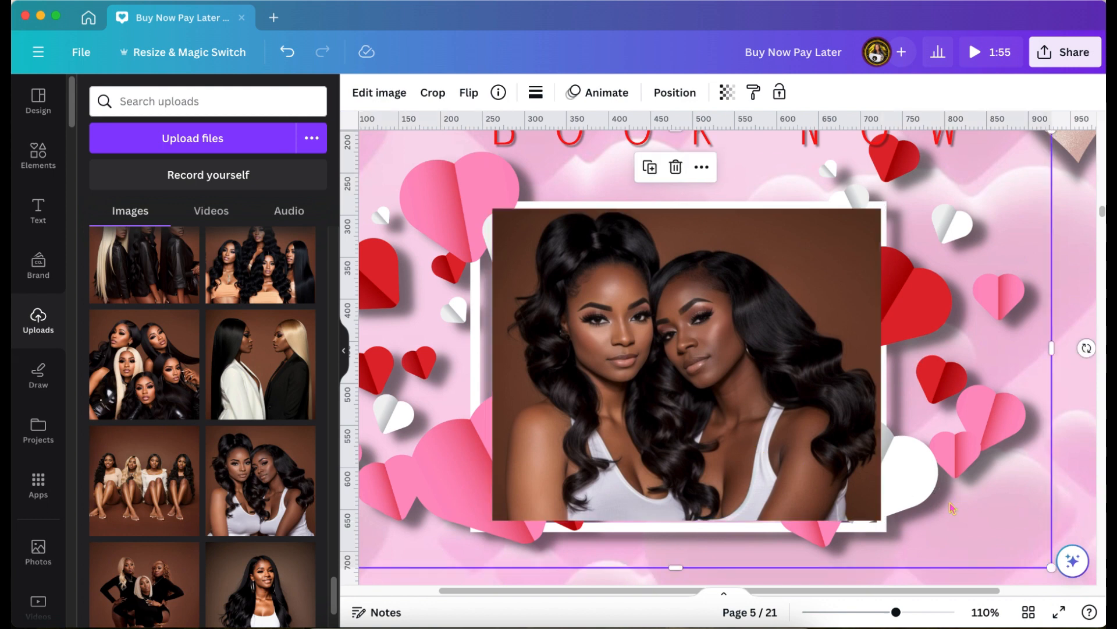
left_click(729, 470)
left_click_drag(682, 524, 682, 528)
Send the photo backward one layer so the paper hearts frame overlaps it.
left_click(672, 95)
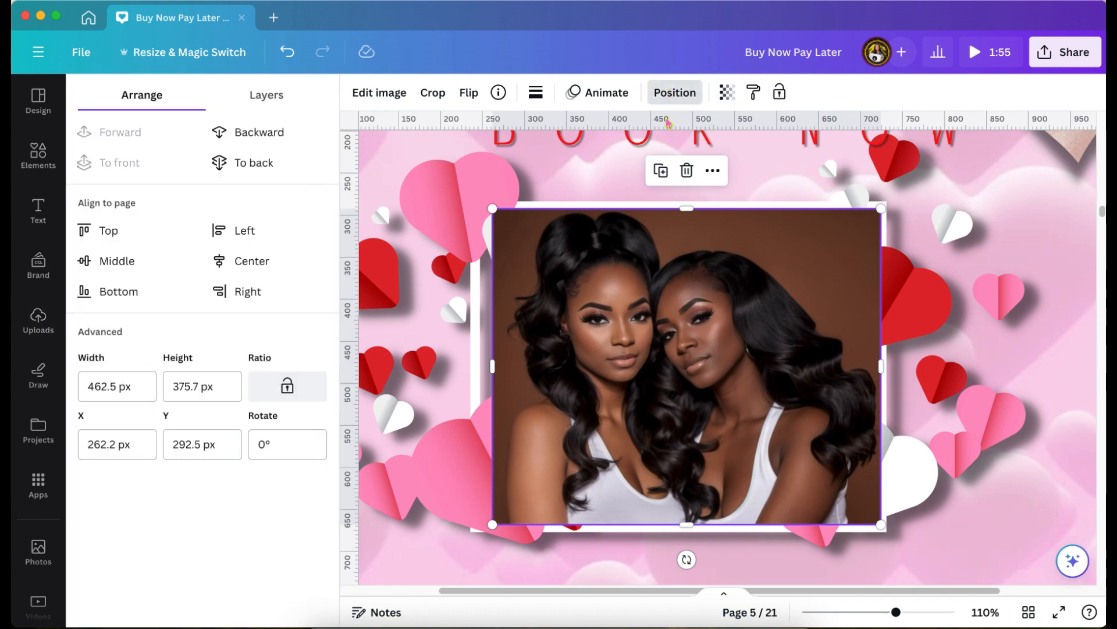
left_click(262, 134)
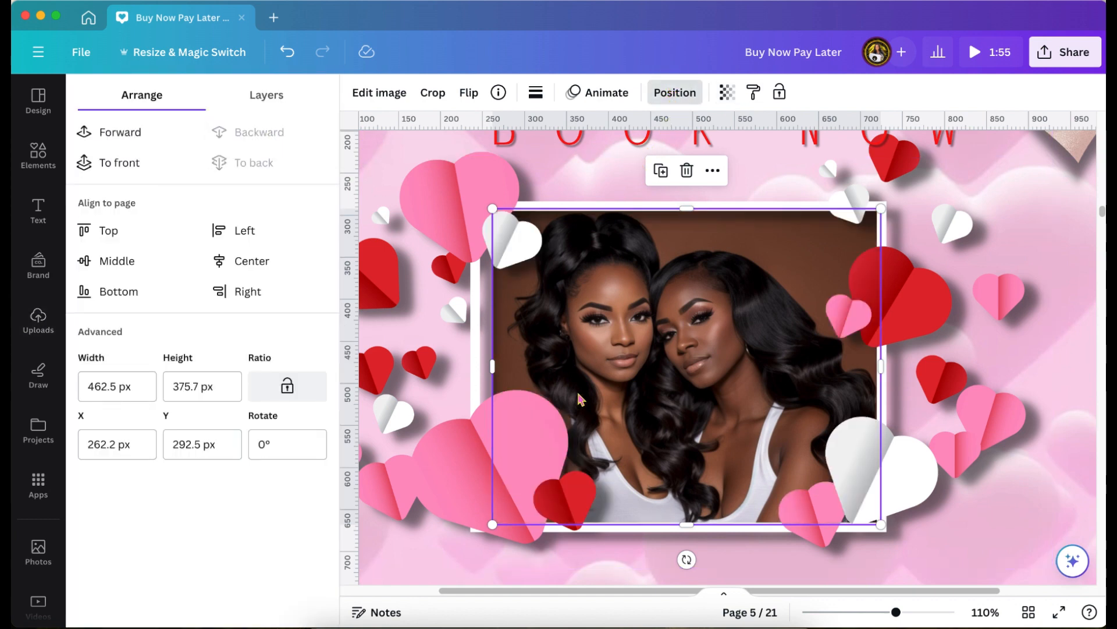
left_click_drag(896, 614, 869, 612)
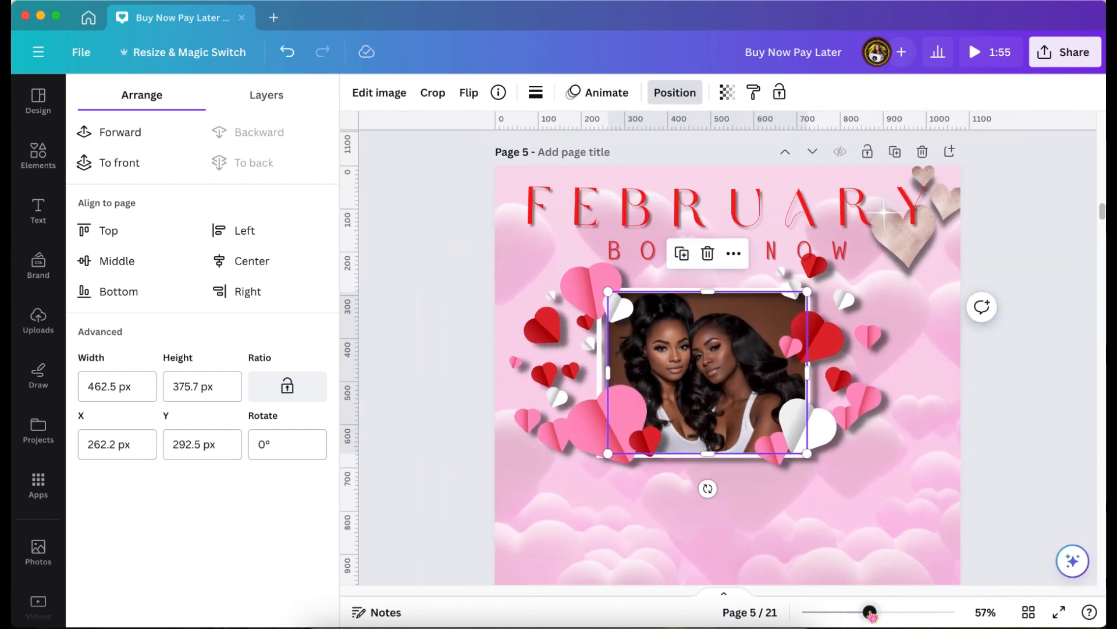
Group the hearts frame with the photo and shrink the group to about 60% of the page width.
left_click(850, 394)
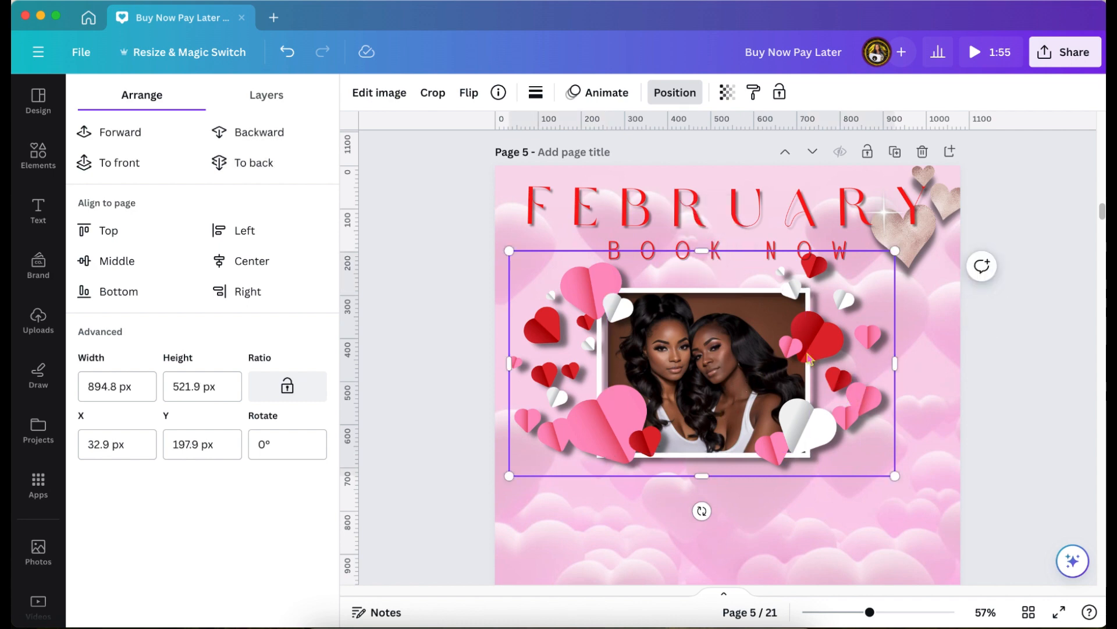
left_click(938, 379)
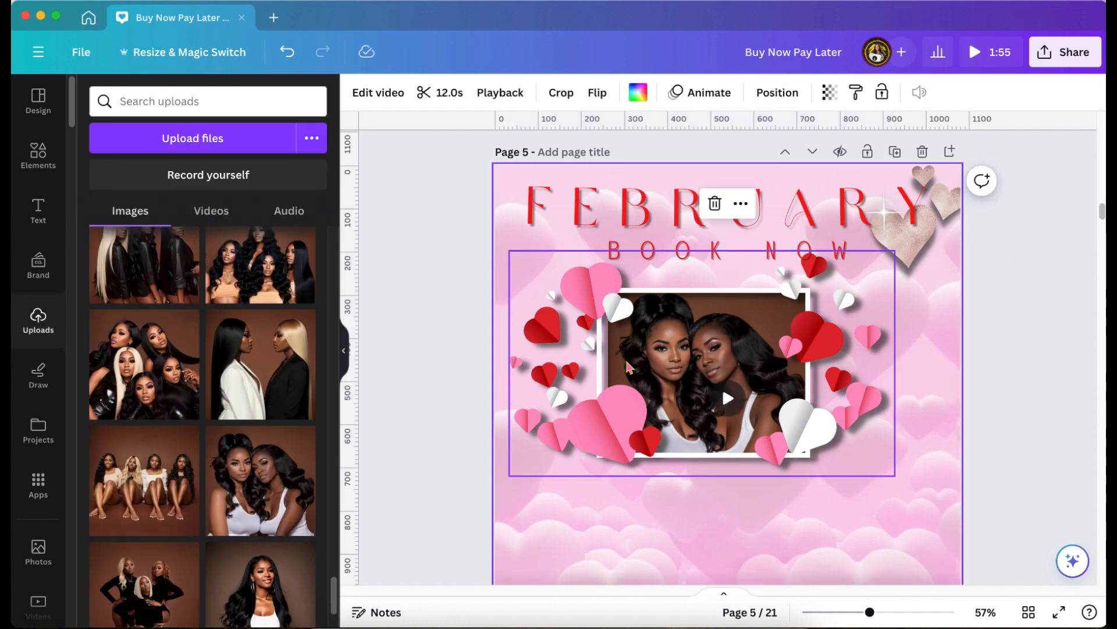
left_click(607, 387)
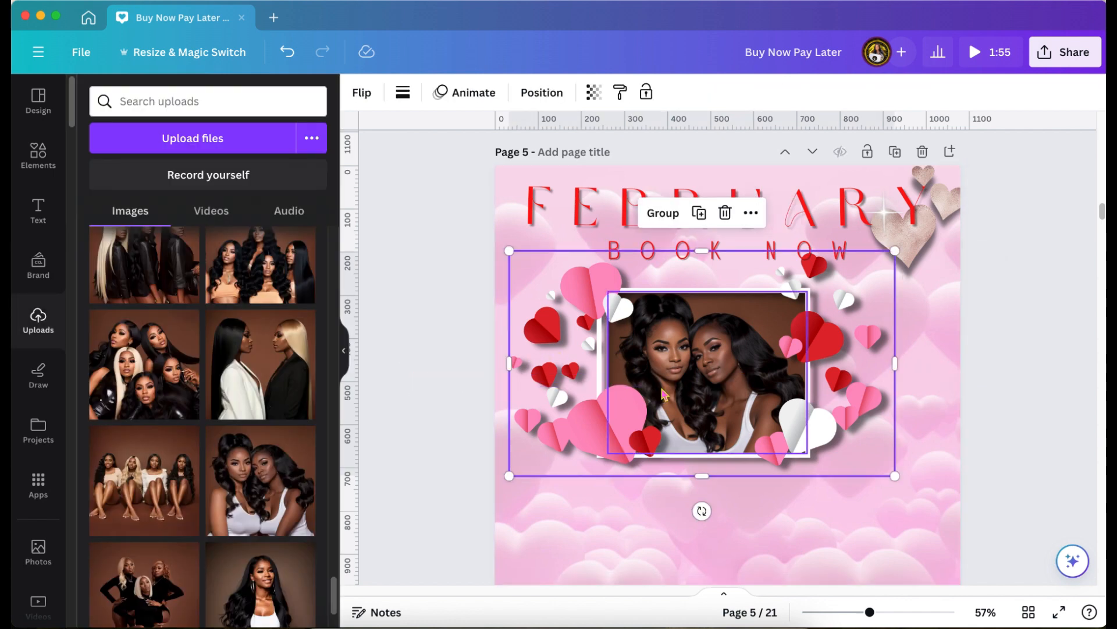
left_click(666, 215)
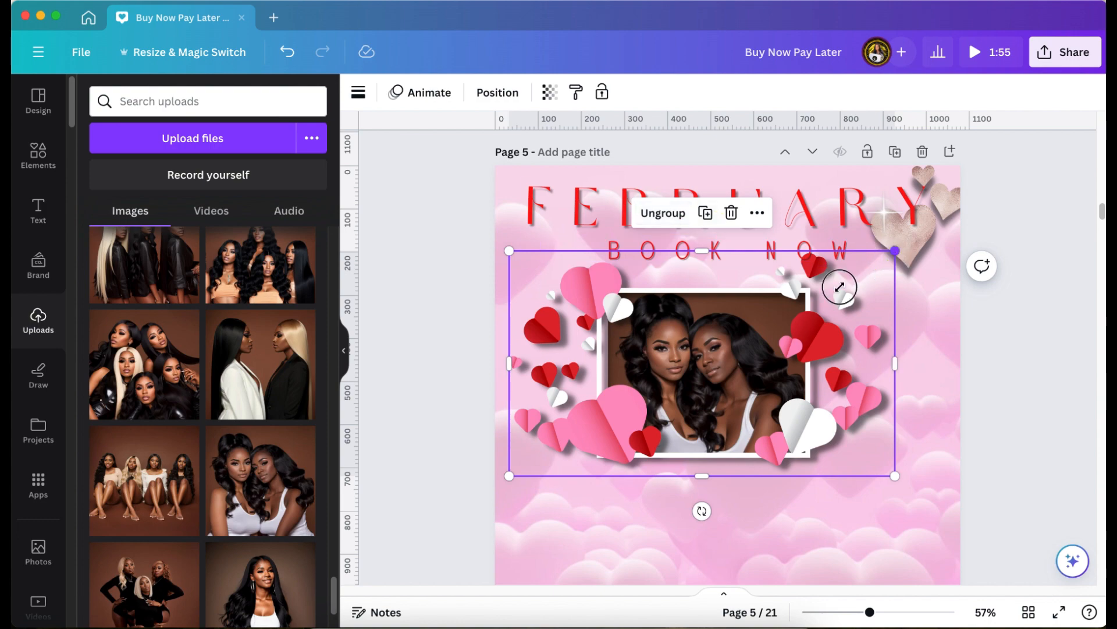
left_click_drag(840, 286, 787, 318)
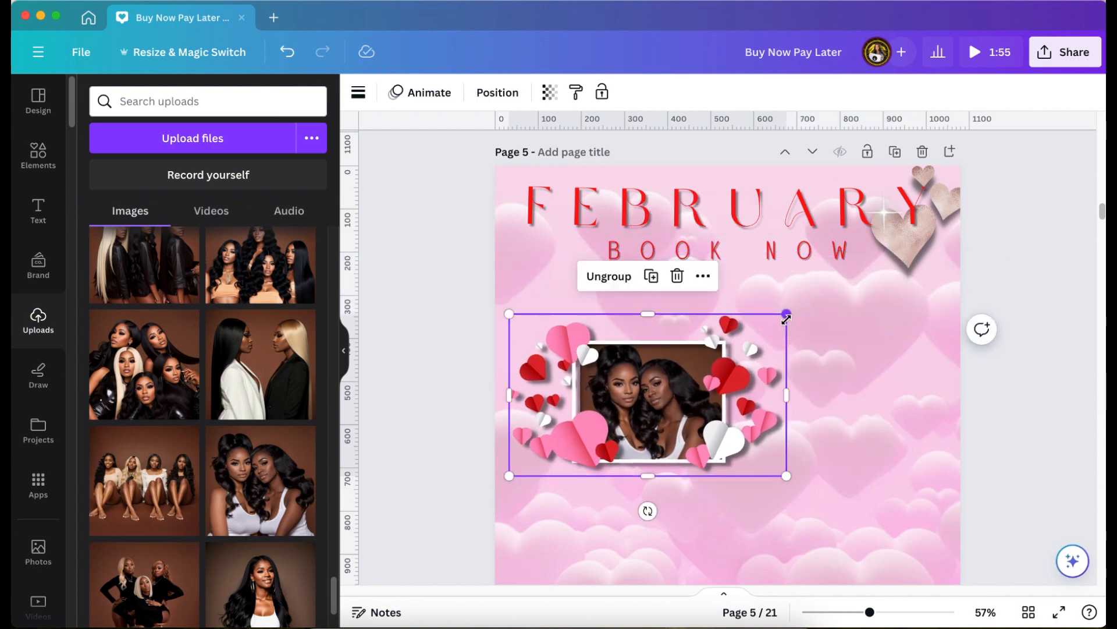
Duplicate the framed photo group and stack the two beneath BOOK NOW, with the lower one offset slightly to the left.
scroll(786, 319, "up", 6)
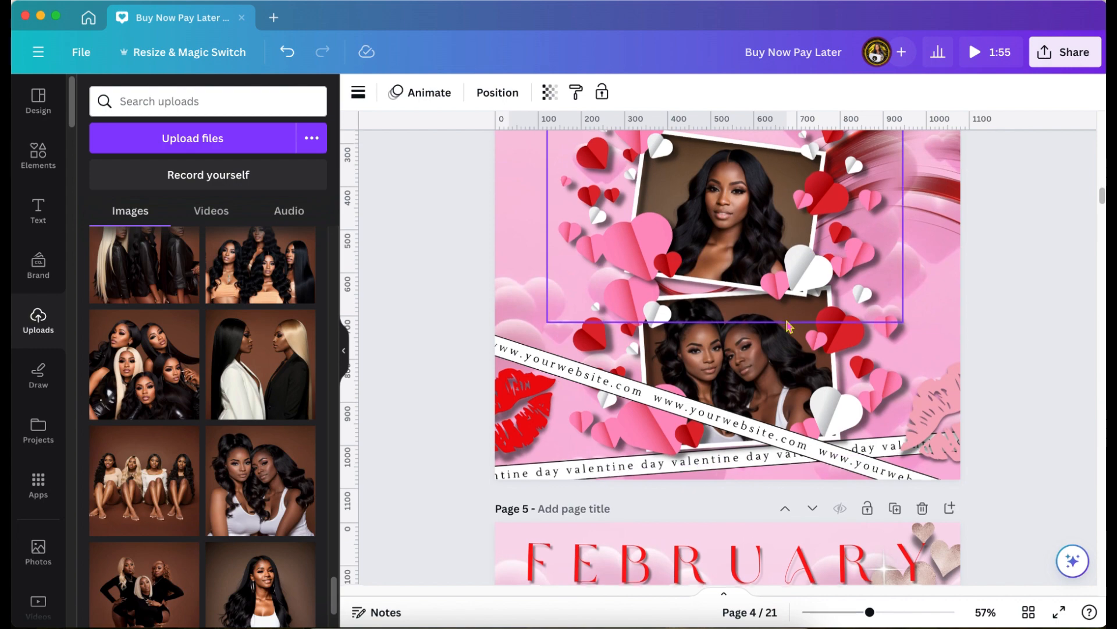
scroll(788, 326, "down", 6)
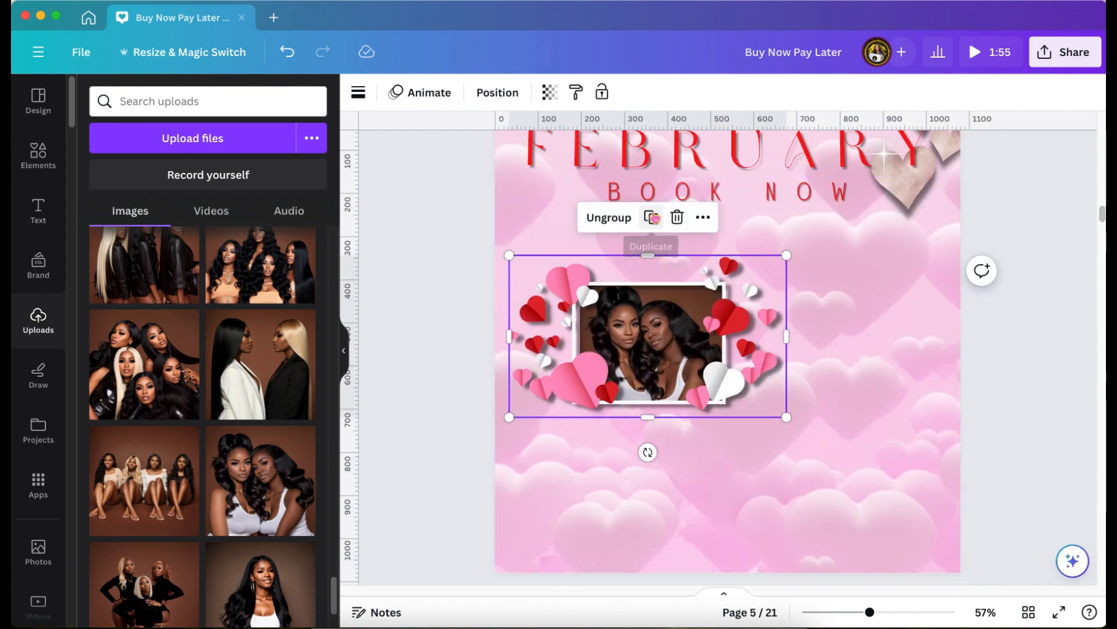
left_click(651, 217)
left_click_drag(637, 387, 745, 513)
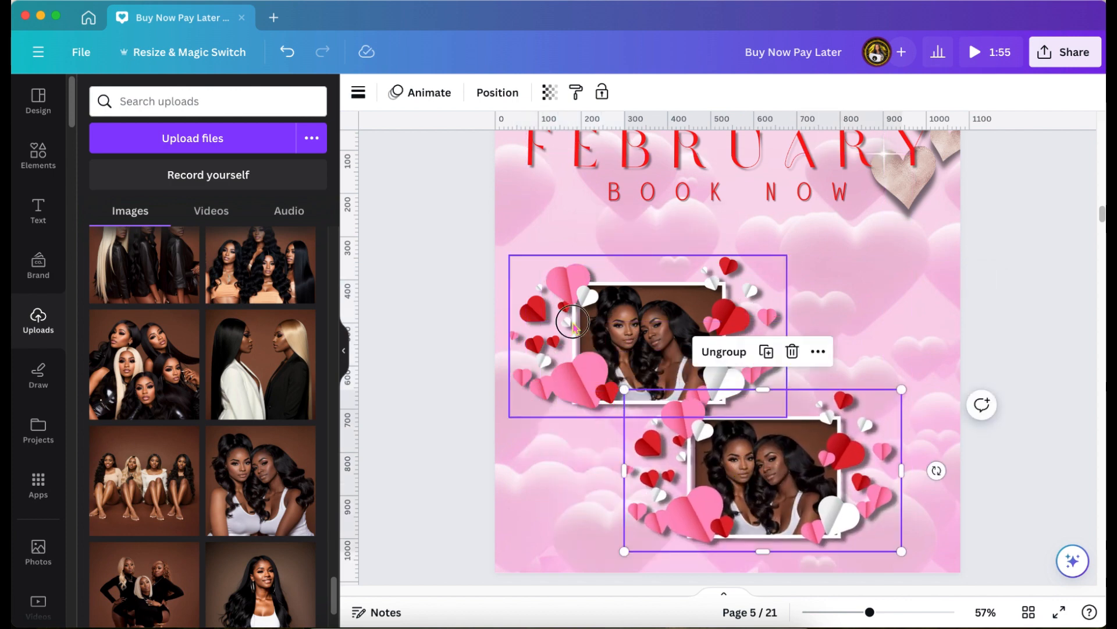
left_click_drag(571, 327, 686, 300)
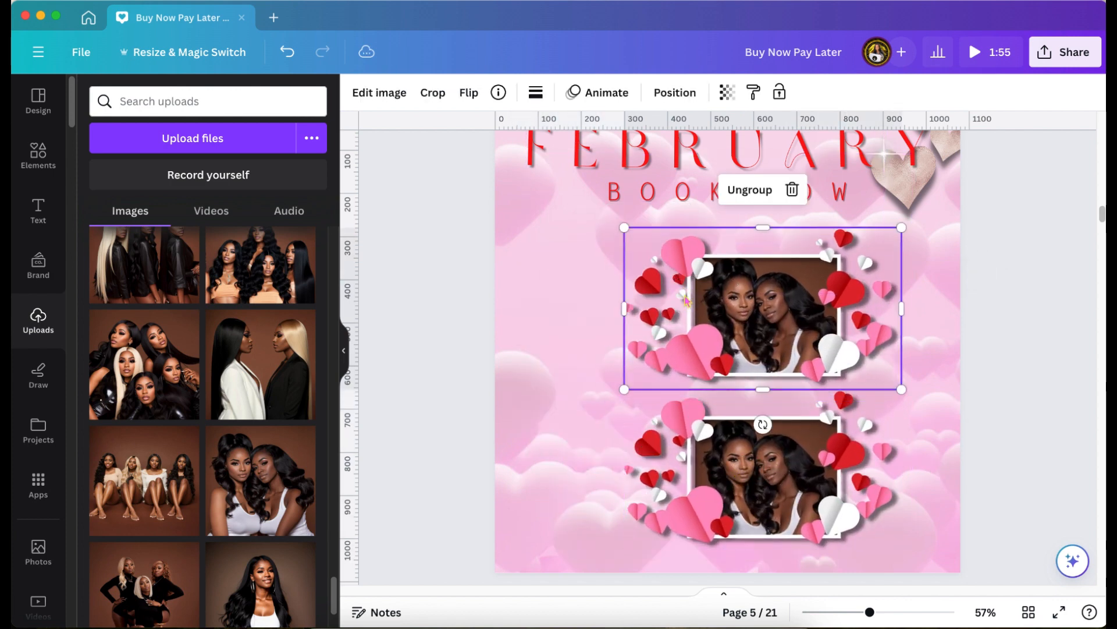
left_click(663, 469)
left_click_drag(663, 469, 630, 462)
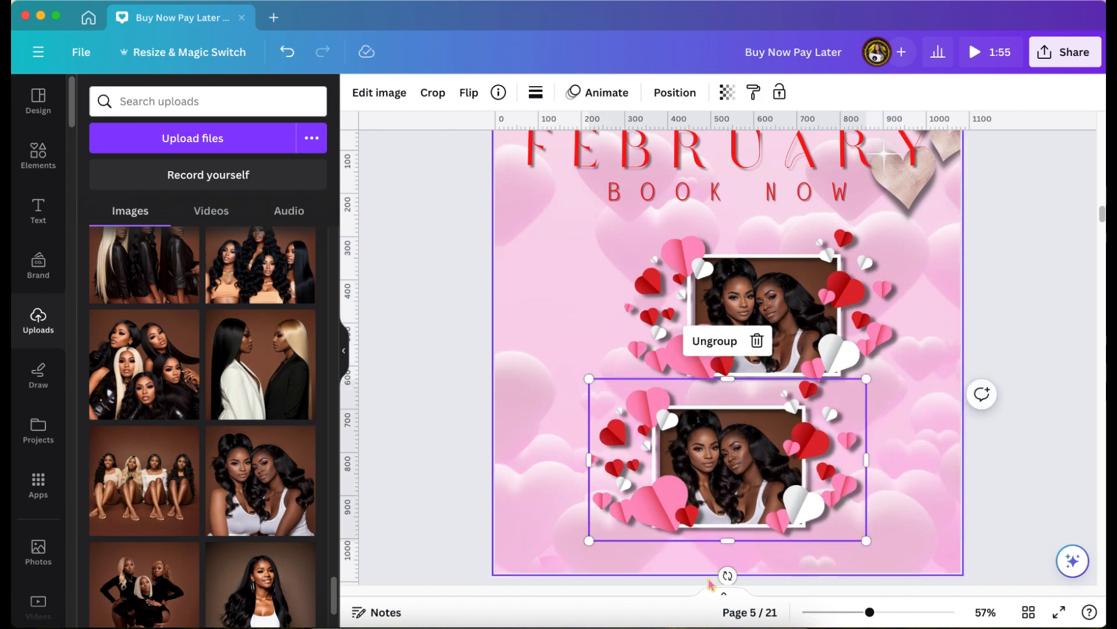
Tilt the lower framed photo slightly clockwise and the upper one slightly counterclockwise.
left_click_drag(728, 575, 710, 574)
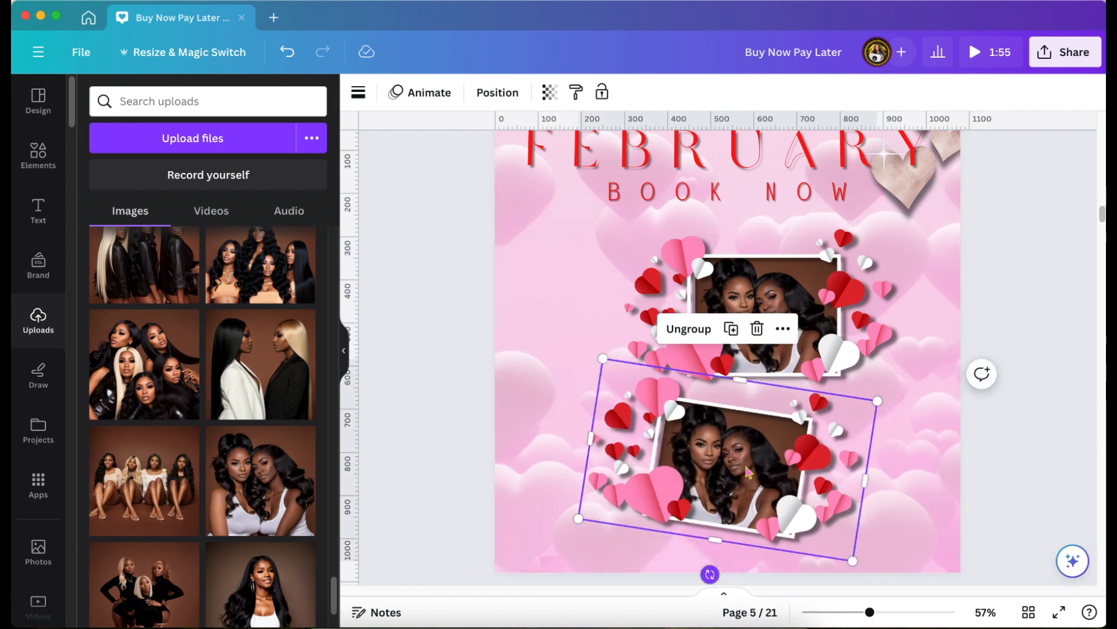
left_click(815, 331)
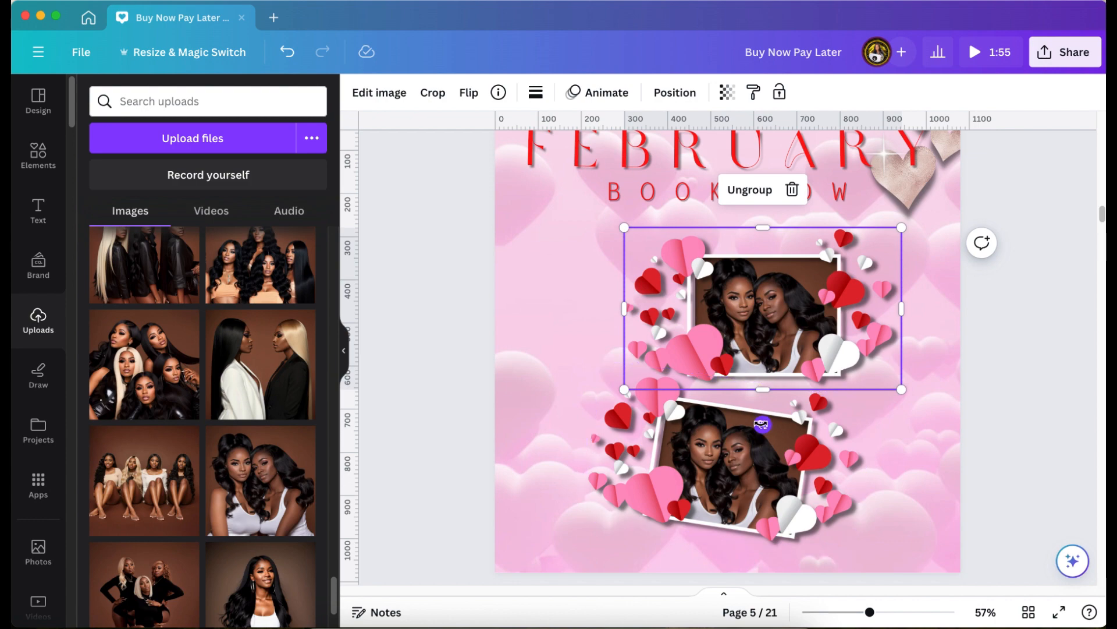
left_click_drag(765, 424, 768, 389)
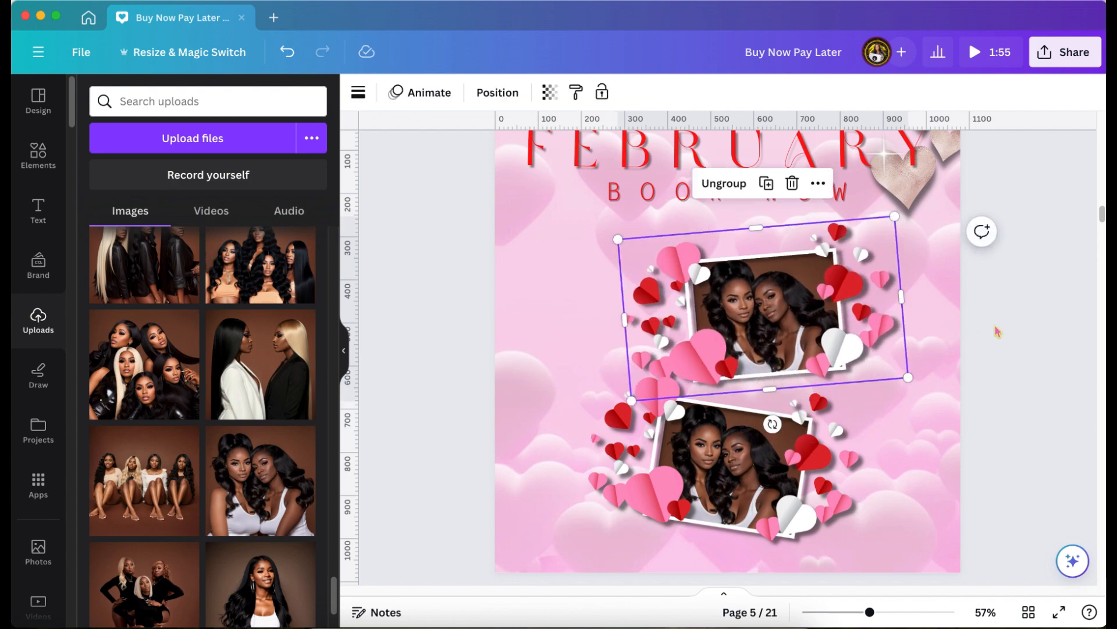
scroll(998, 332, "up", 5)
scroll(997, 331, "up", 4)
scroll(997, 331, "down", 6)
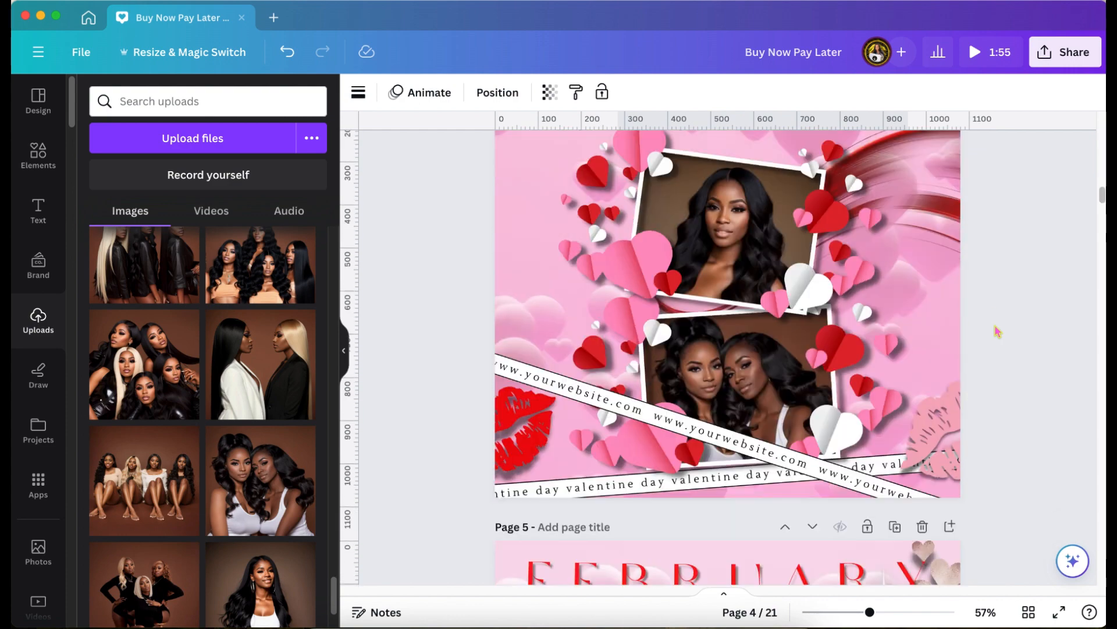
scroll(997, 331, "down", 2)
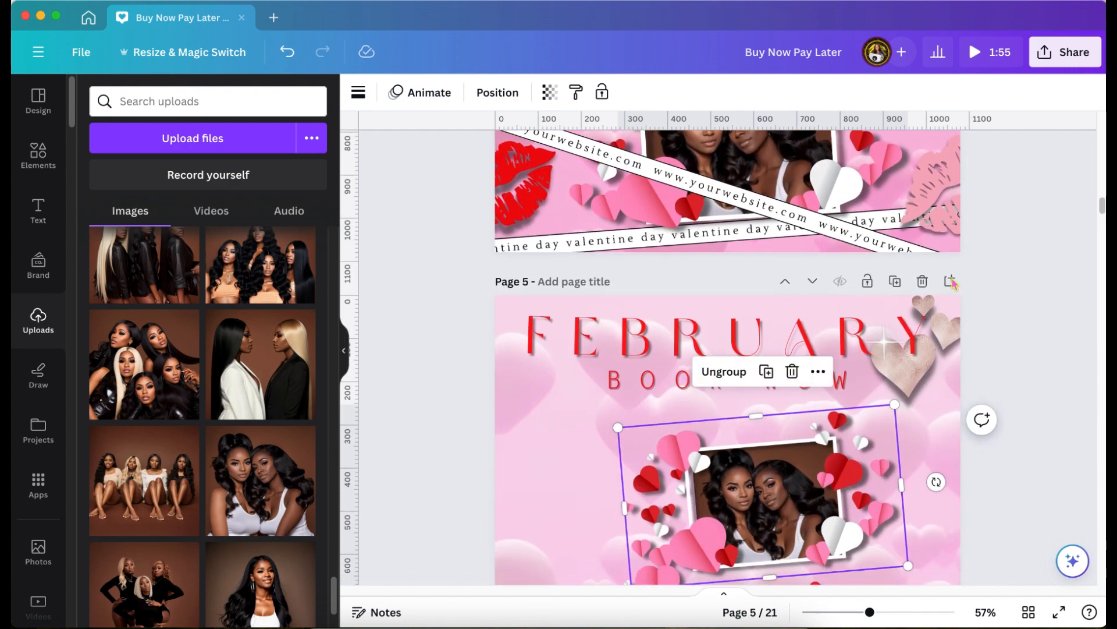
left_click(753, 210)
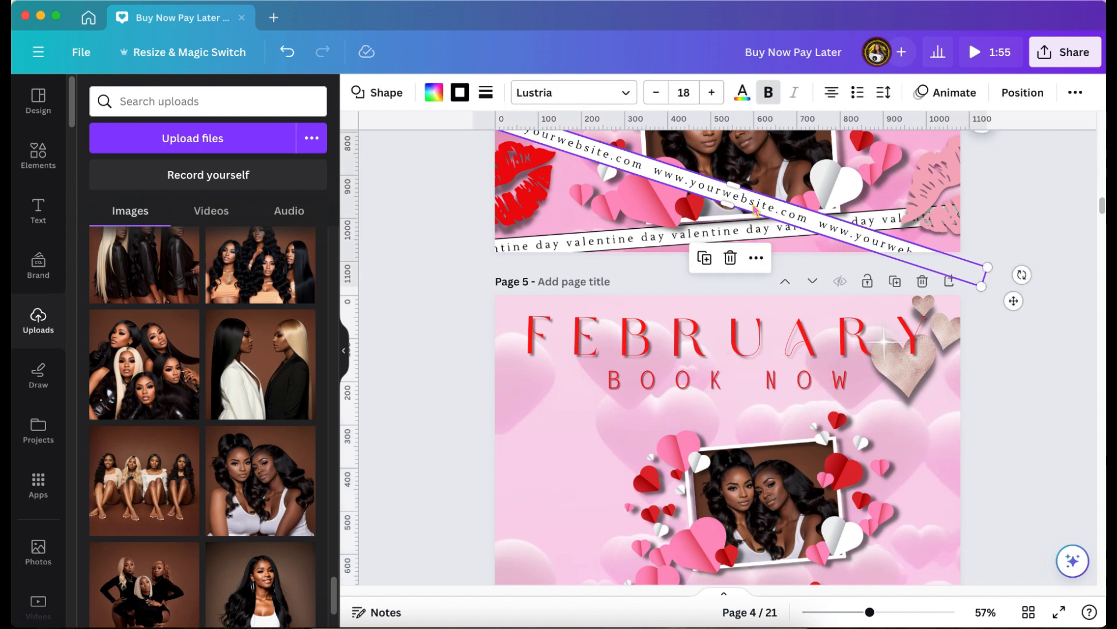
scroll(754, 210, "down", 6)
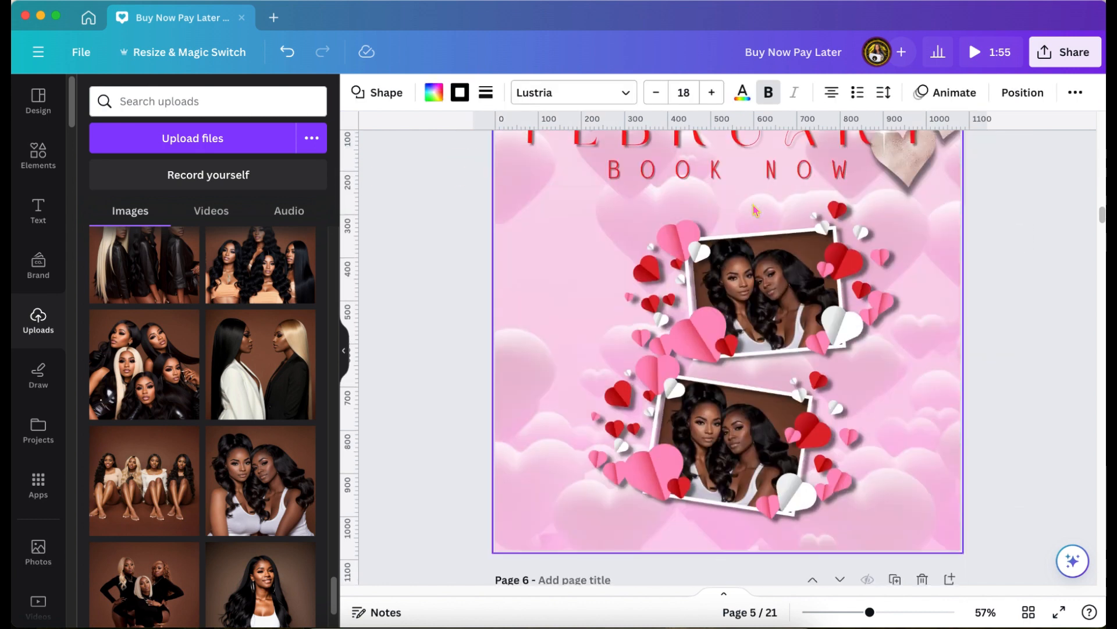
left_click(865, 480)
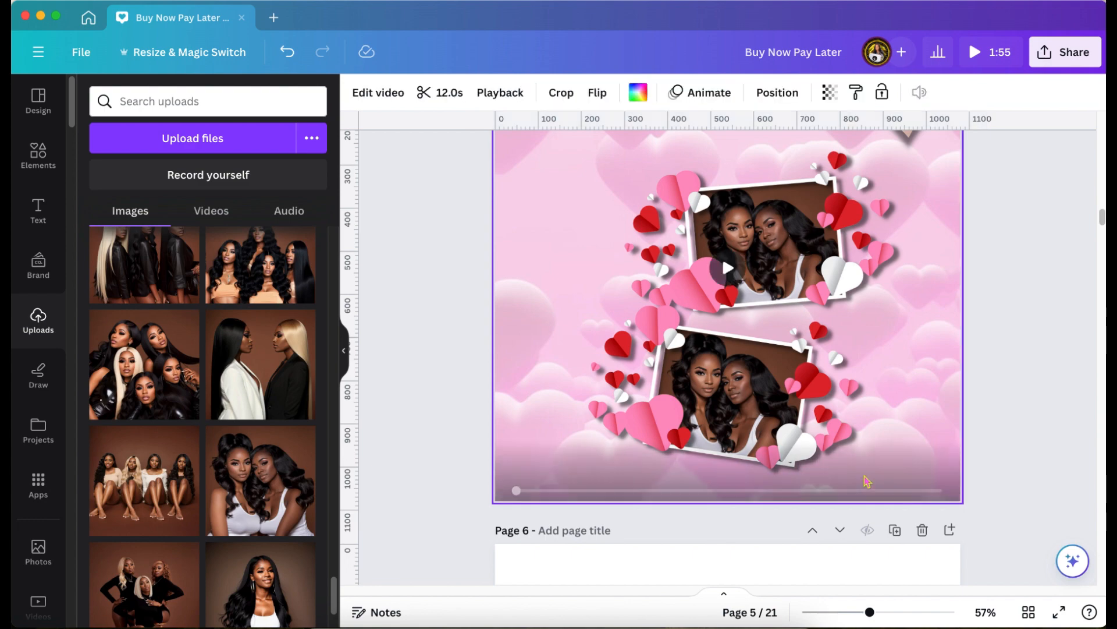
key("super+v")
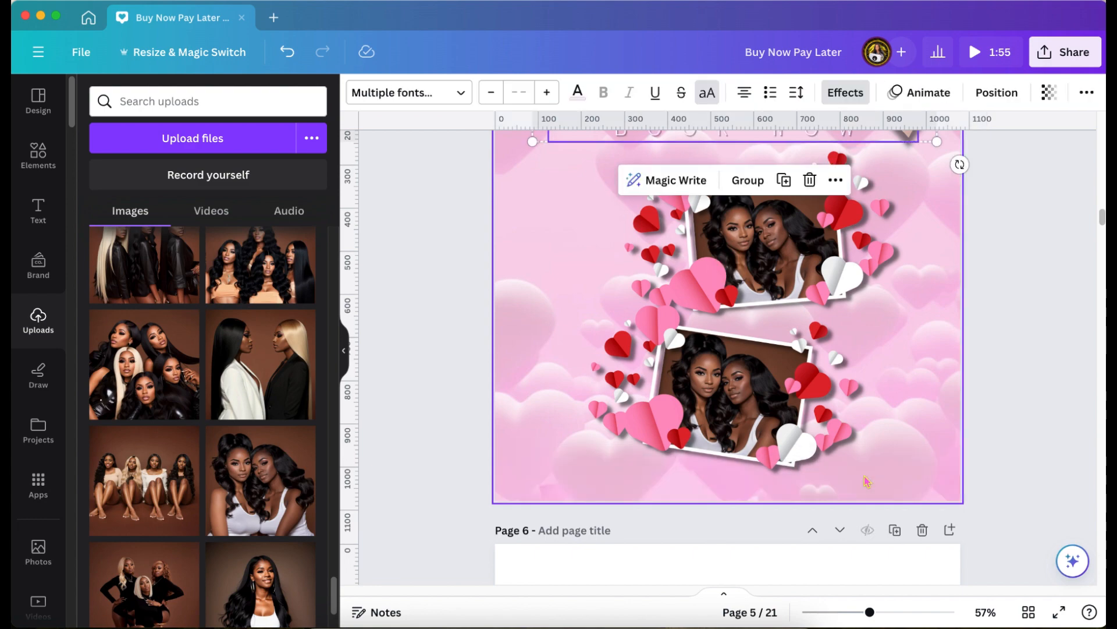
scroll(865, 480, "up", 4)
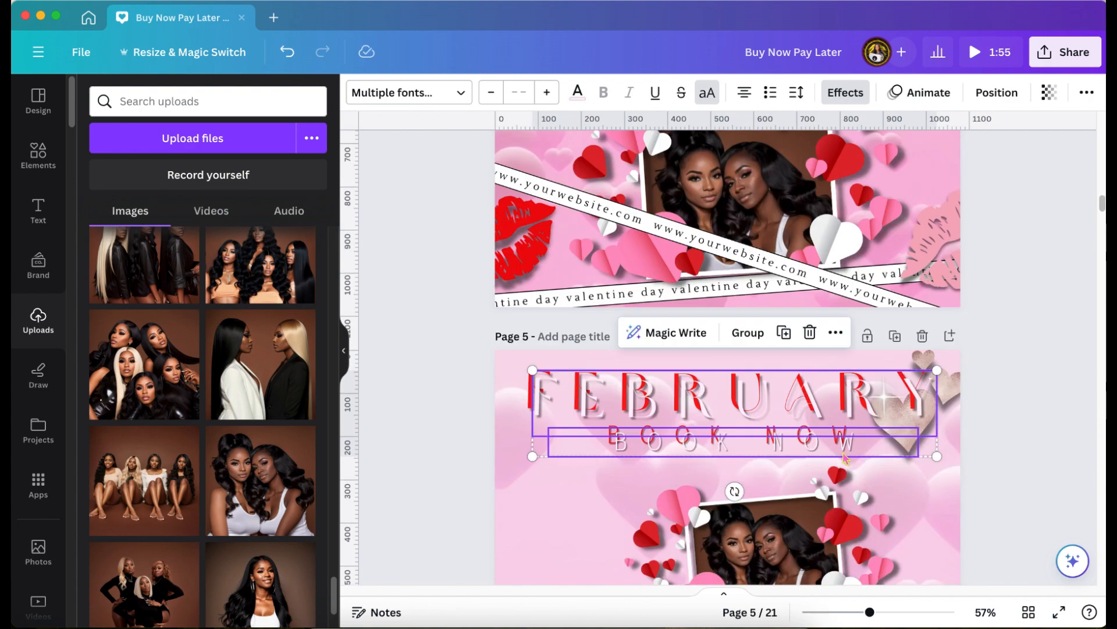
left_click(811, 332)
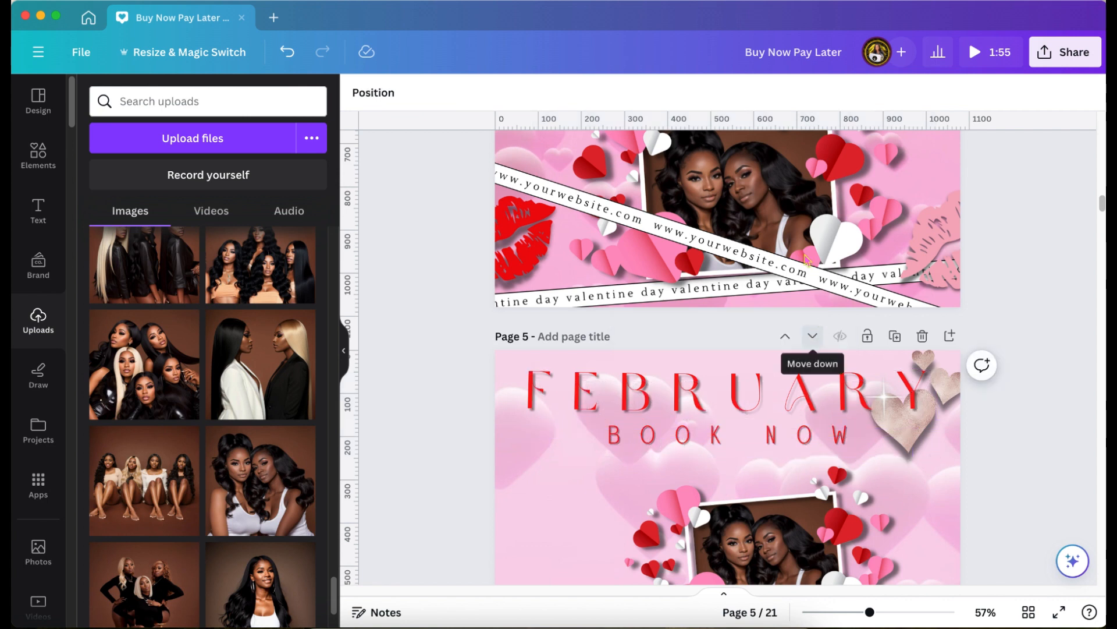
left_click(802, 277)
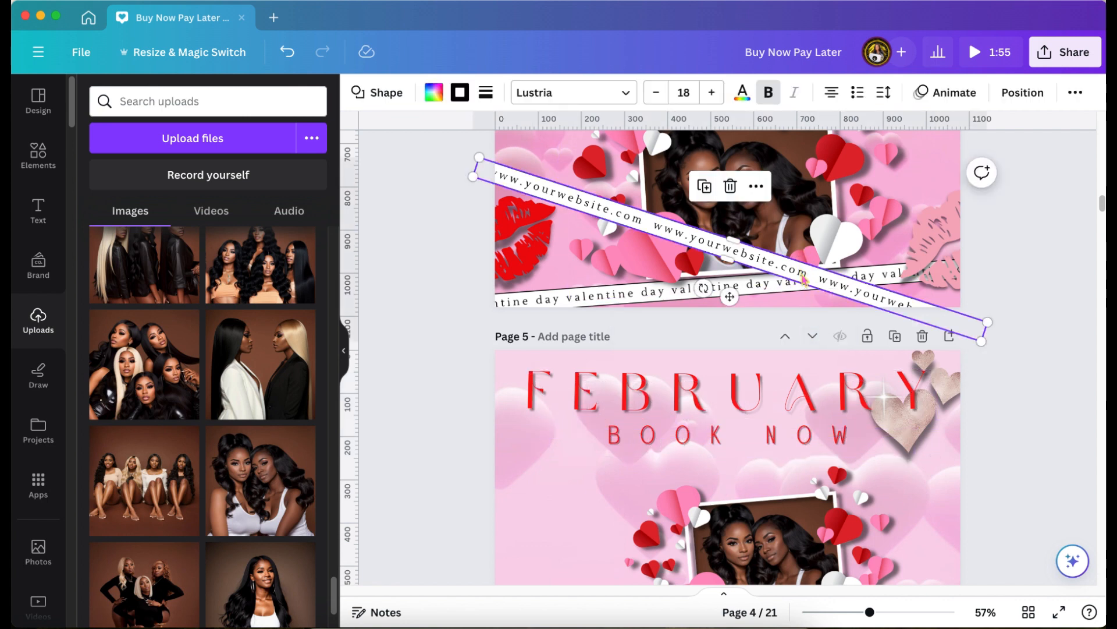
scroll(802, 278, "down", 6)
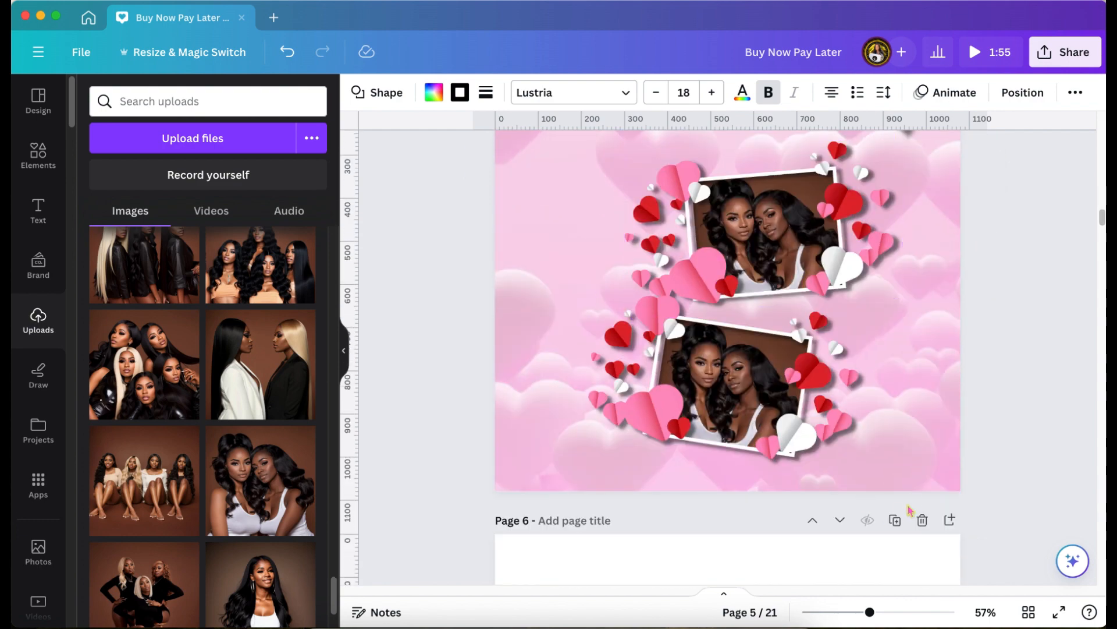
left_click(914, 468)
key("super+v")
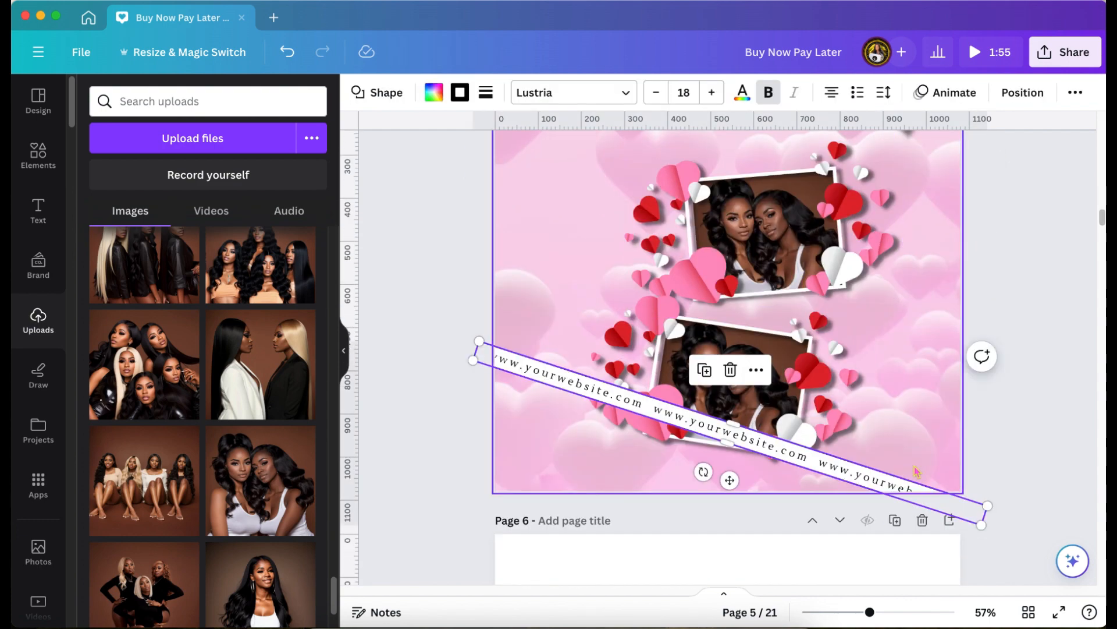
Copy page 4's valentine day strip and paste it along the lower edge of page 5.
scroll(916, 471, "up", 5)
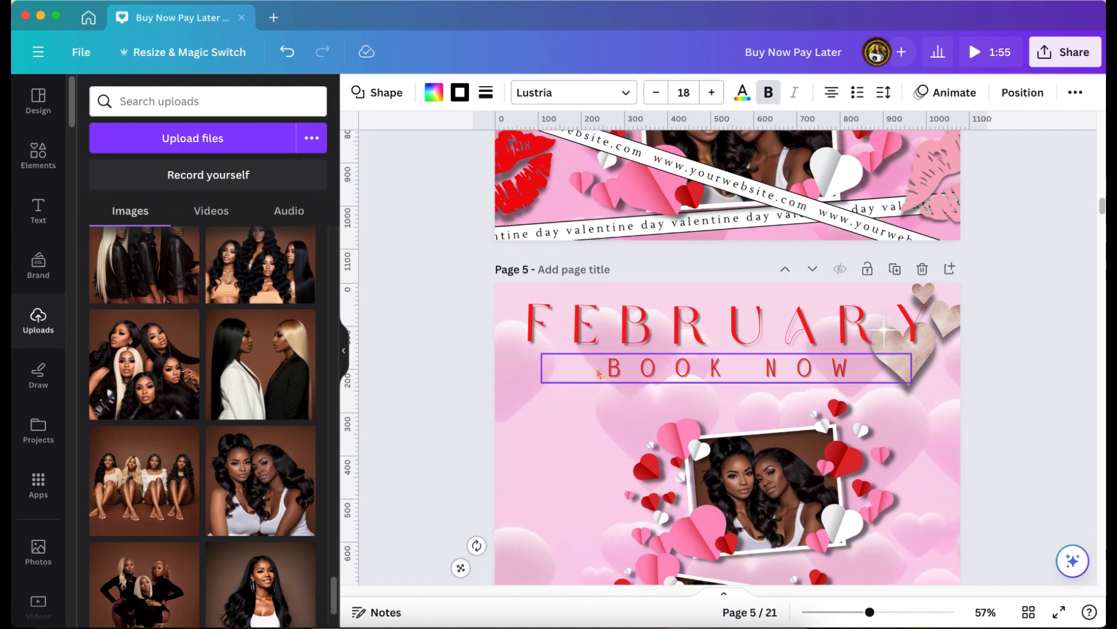
left_click(553, 232)
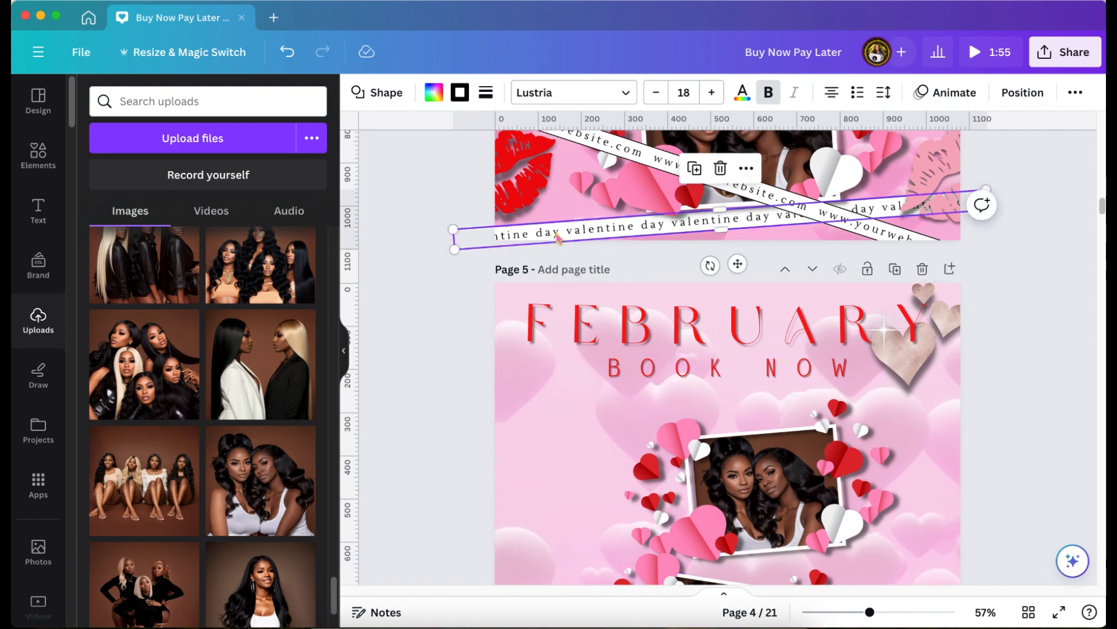
scroll(936, 452, "down", 4)
key("super+v")
scroll(936, 452, "up", 1)
Tilt the website strip slightly counterclockwise along page 5's lower edge and place the valentine day strip parallel just above it.
left_click_drag(704, 489, 704, 503)
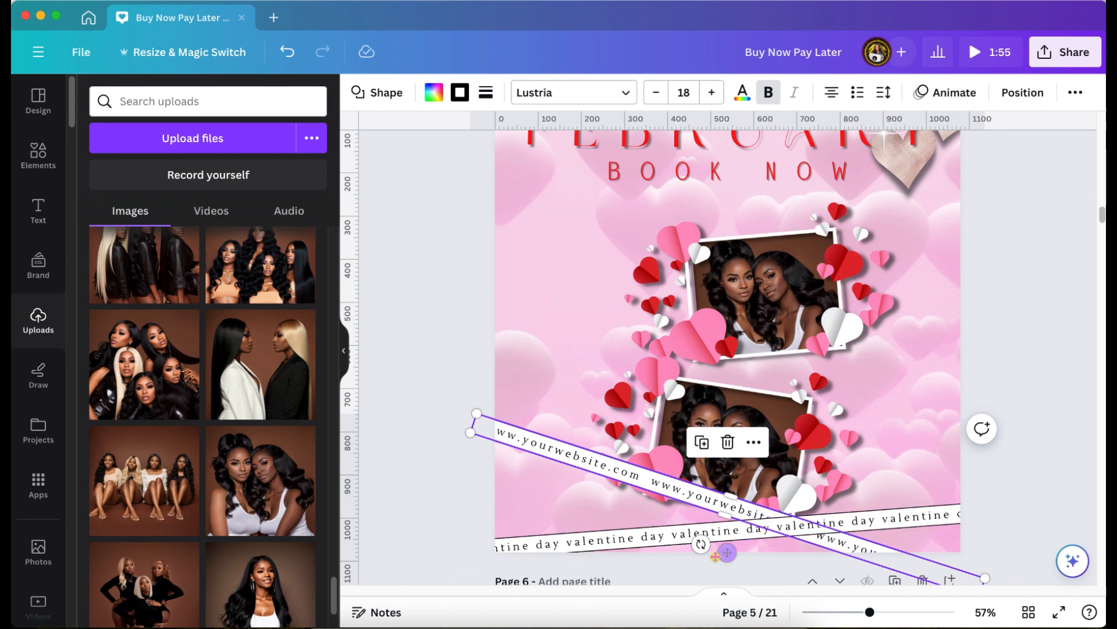
mouse_move(727, 553)
left_mouse_down()
mouse_move(727, 529)
mouse_move(714, 551)
mouse_move(735, 495)
mouse_move(744, 541)
left_mouse_up()
left_click(751, 534)
left_click(737, 516)
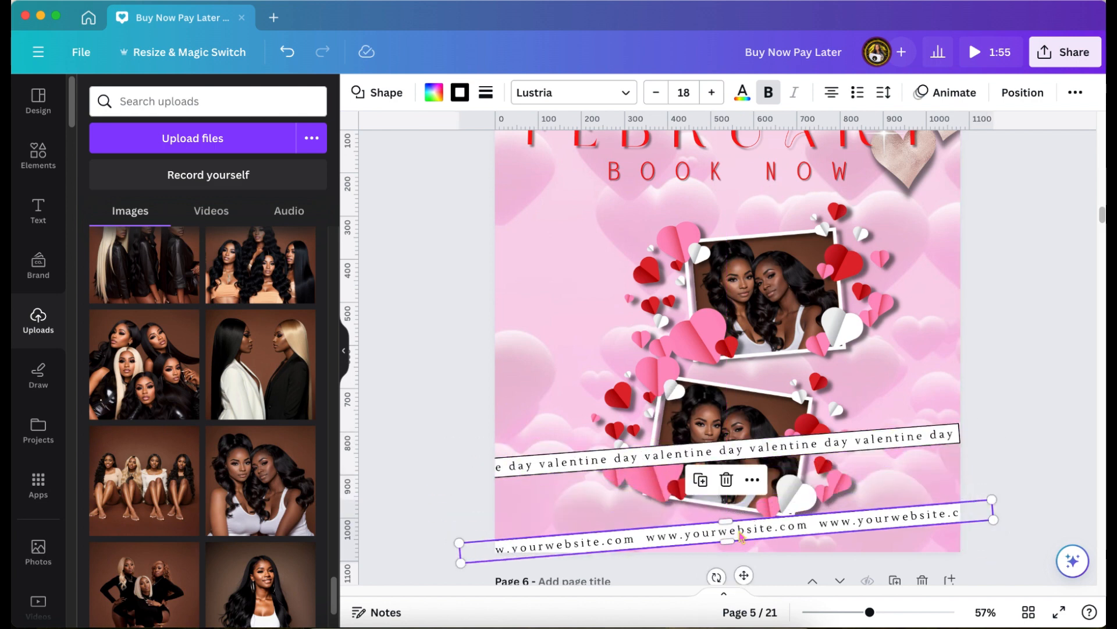
left_click_drag(767, 458, 767, 514)
left_click(1038, 408)
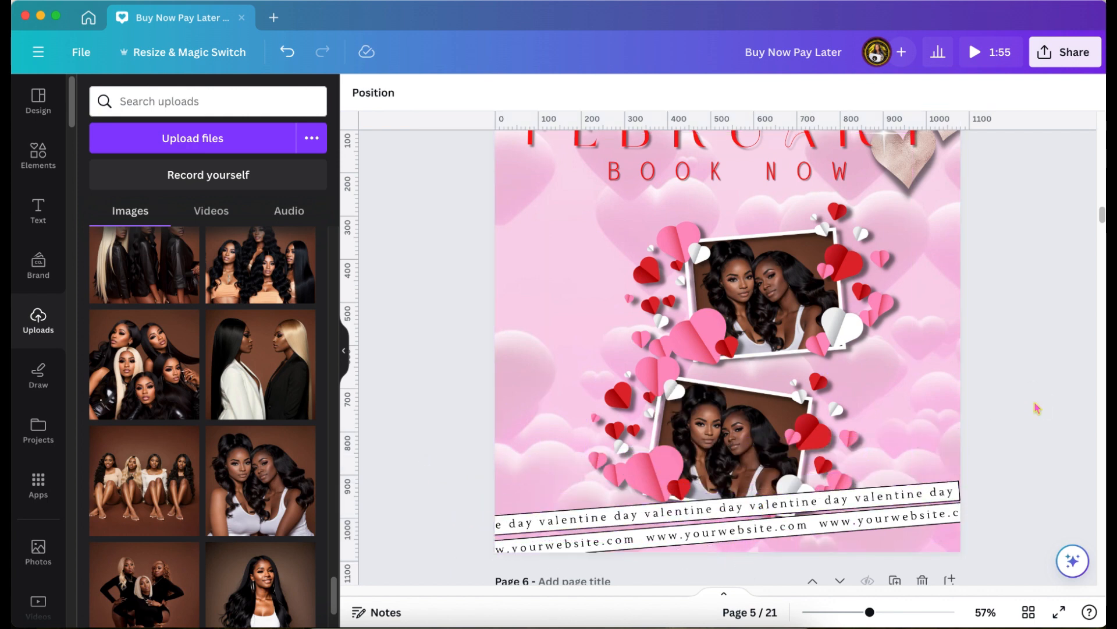
Shift the valentine day strip left, rotate it to 6.4° so it crosses the website strip, and send it one layer backward.
scroll(1032, 409, "down", 1)
scroll(1029, 407, "up", 2)
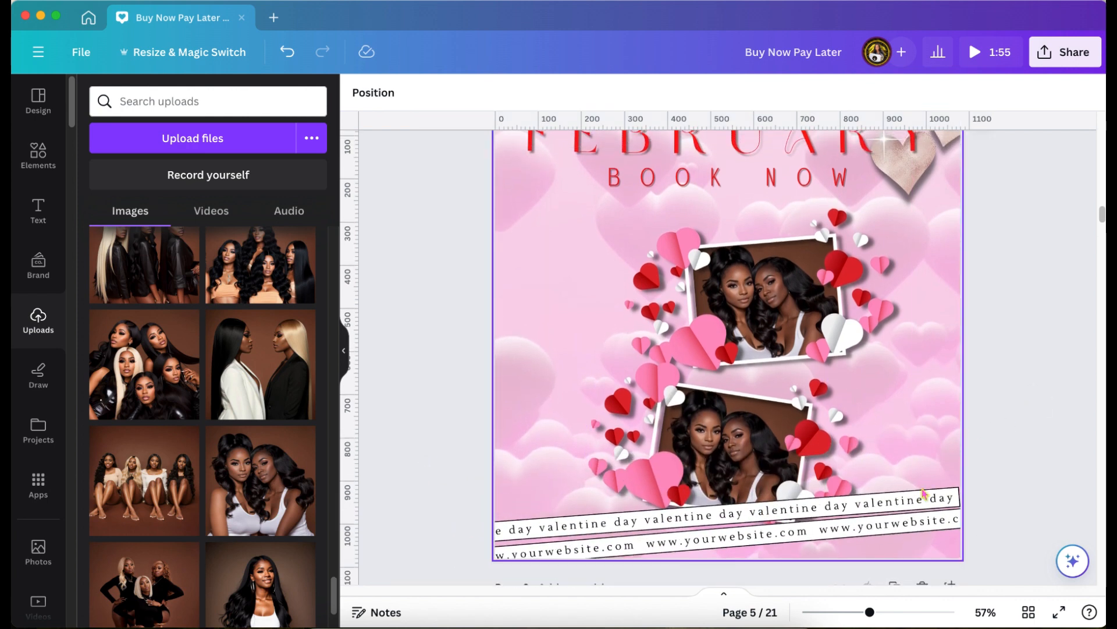
left_click_drag(920, 507, 928, 497)
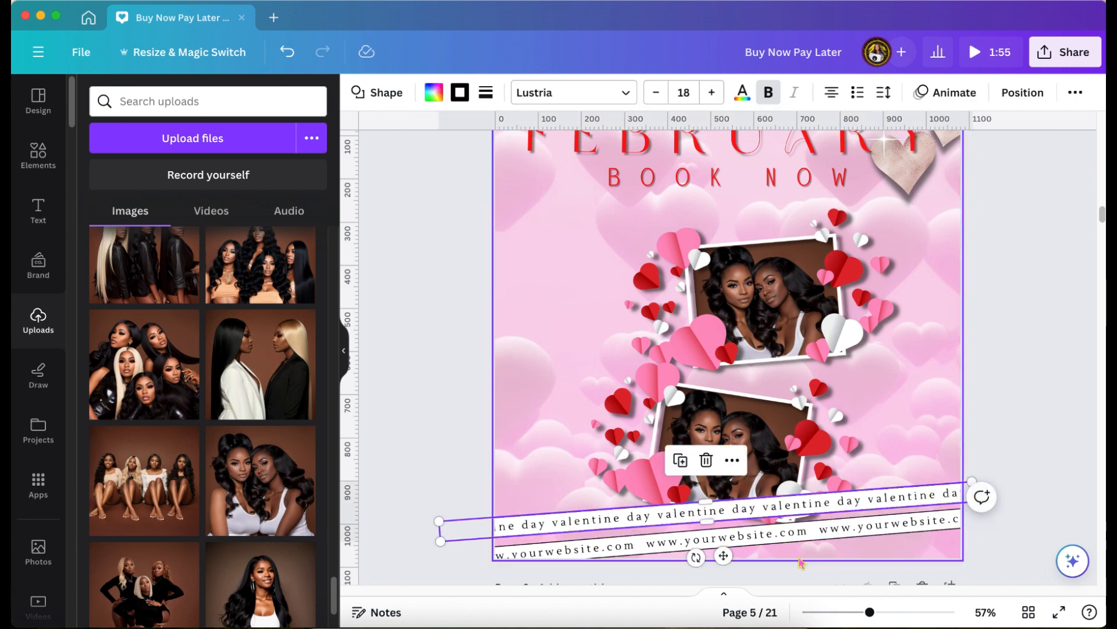
left_click_drag(697, 557, 688, 556)
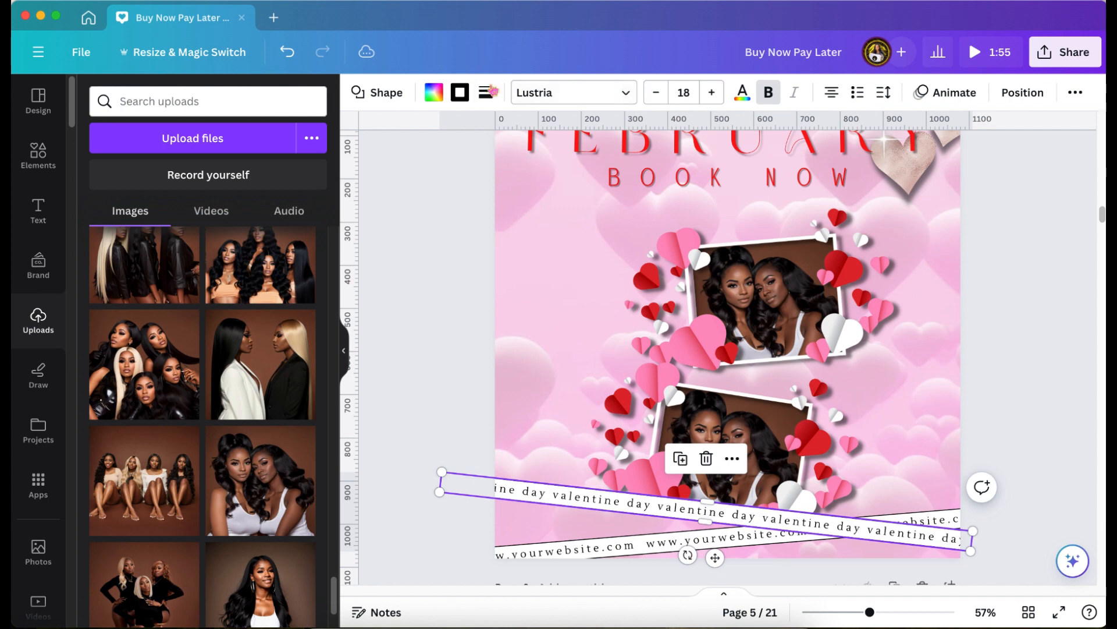
left_click(1022, 92)
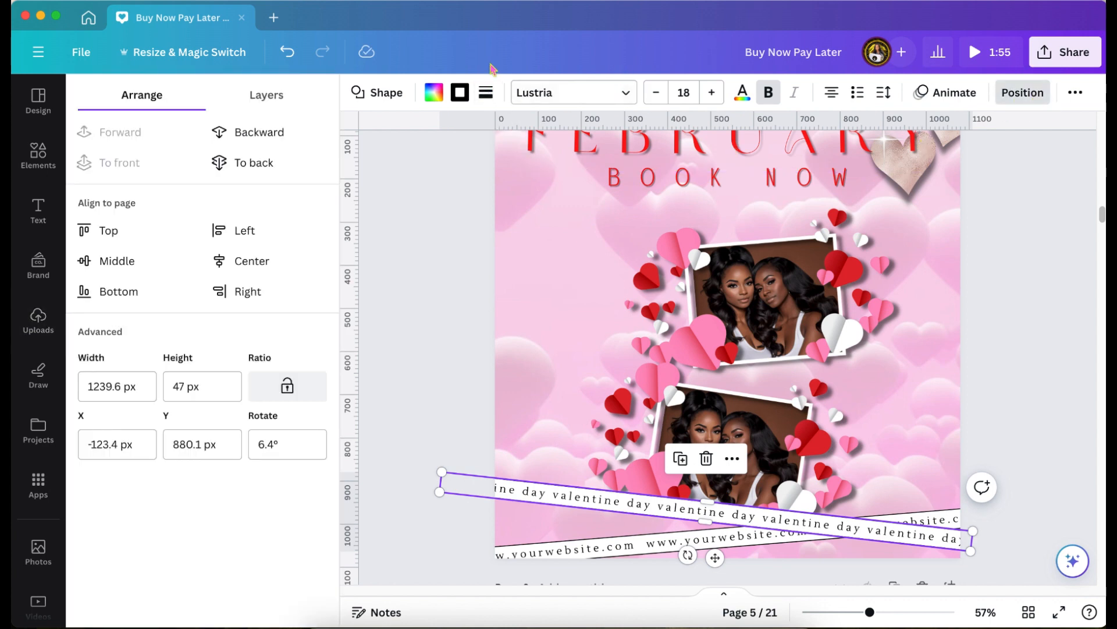
left_click(267, 131)
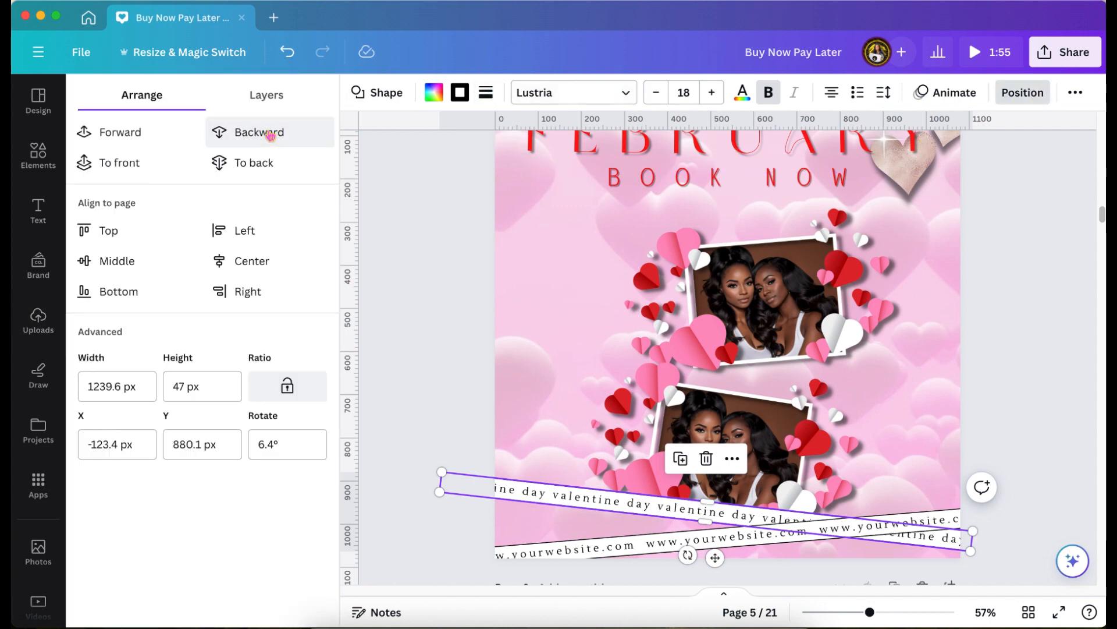
left_click(457, 293)
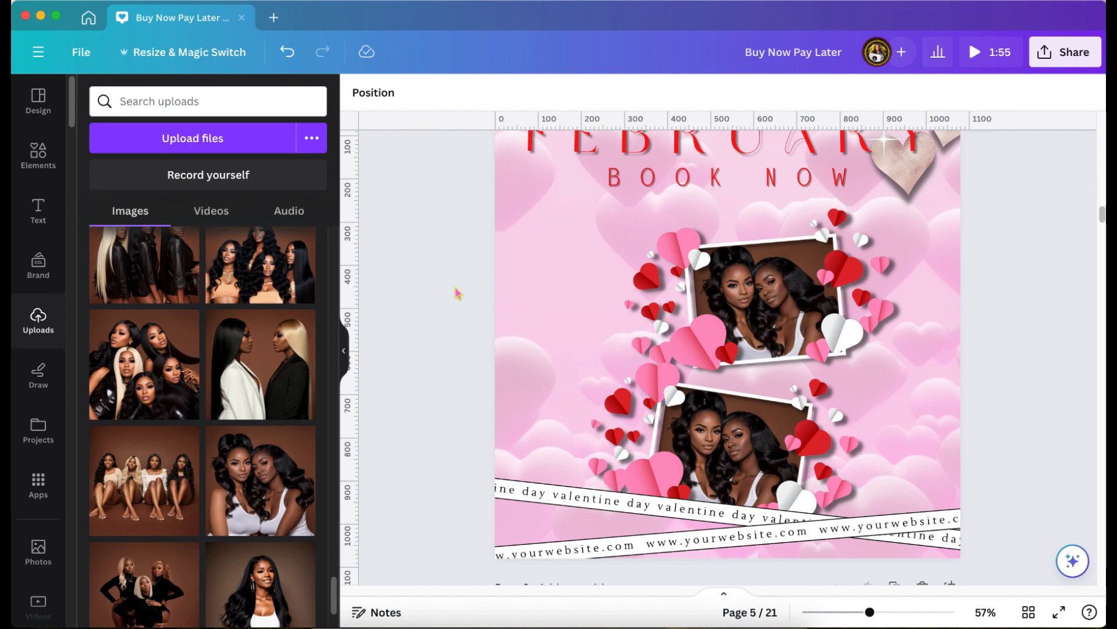
Enlarge both heart-framed photo groups slightly, extending the upper one to the right and the lower one to the left.
scroll(449, 342, "up", 2)
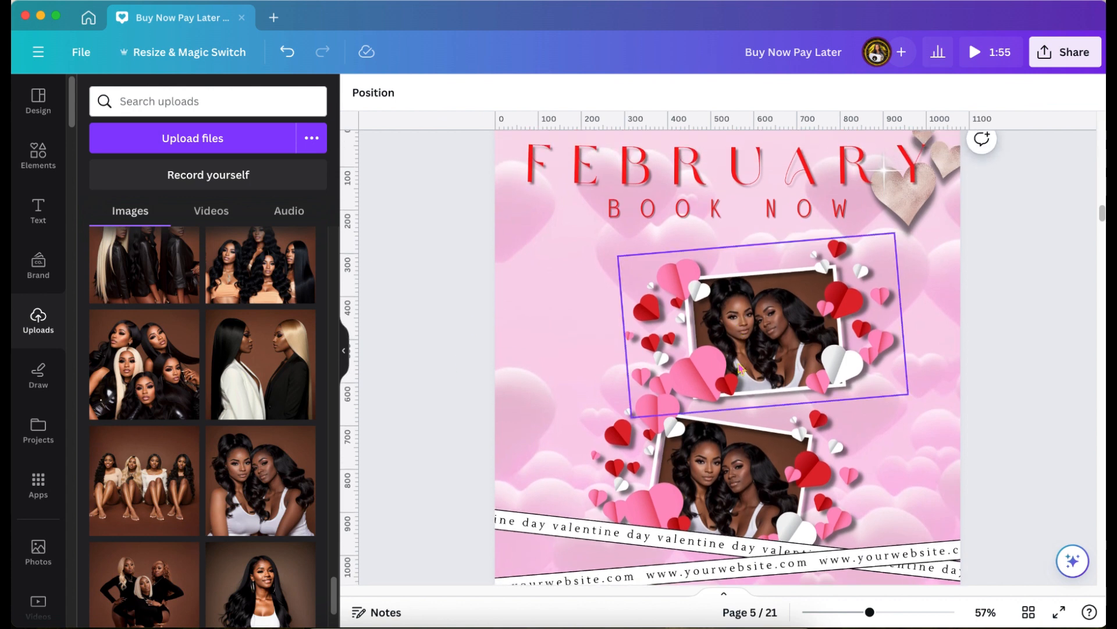
left_click(760, 301)
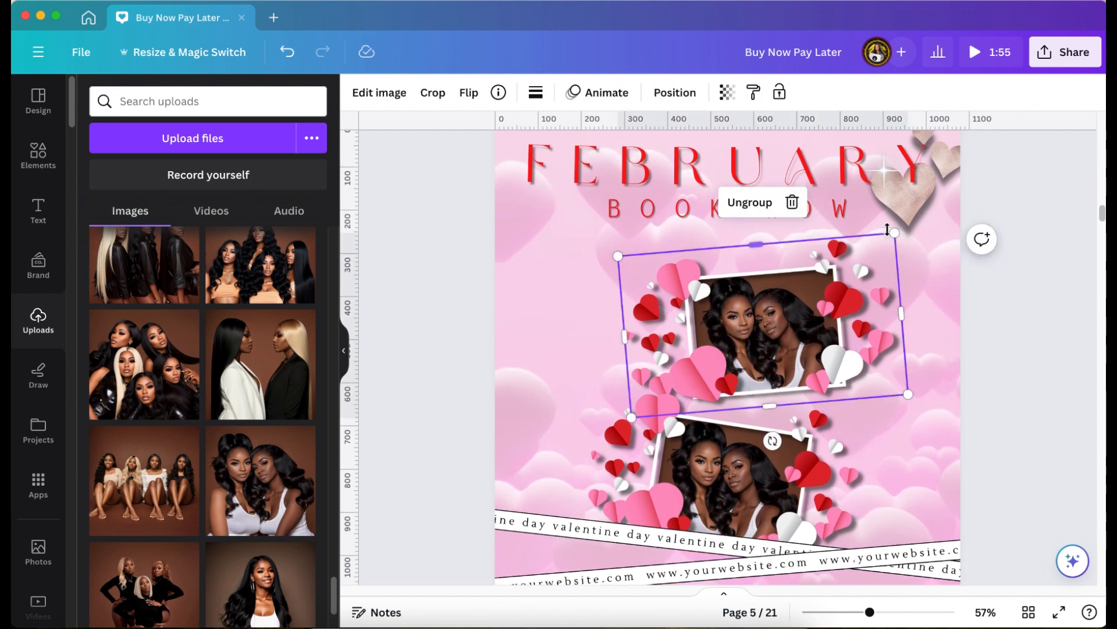
left_click_drag(891, 236, 919, 215)
left_click(679, 444)
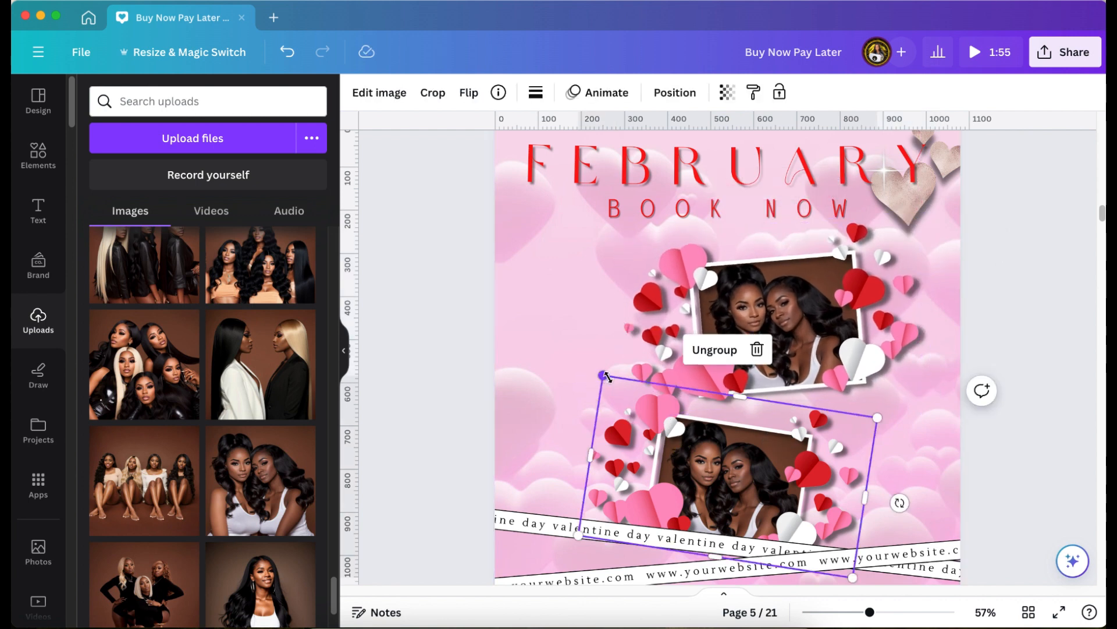
left_click_drag(602, 376, 546, 369)
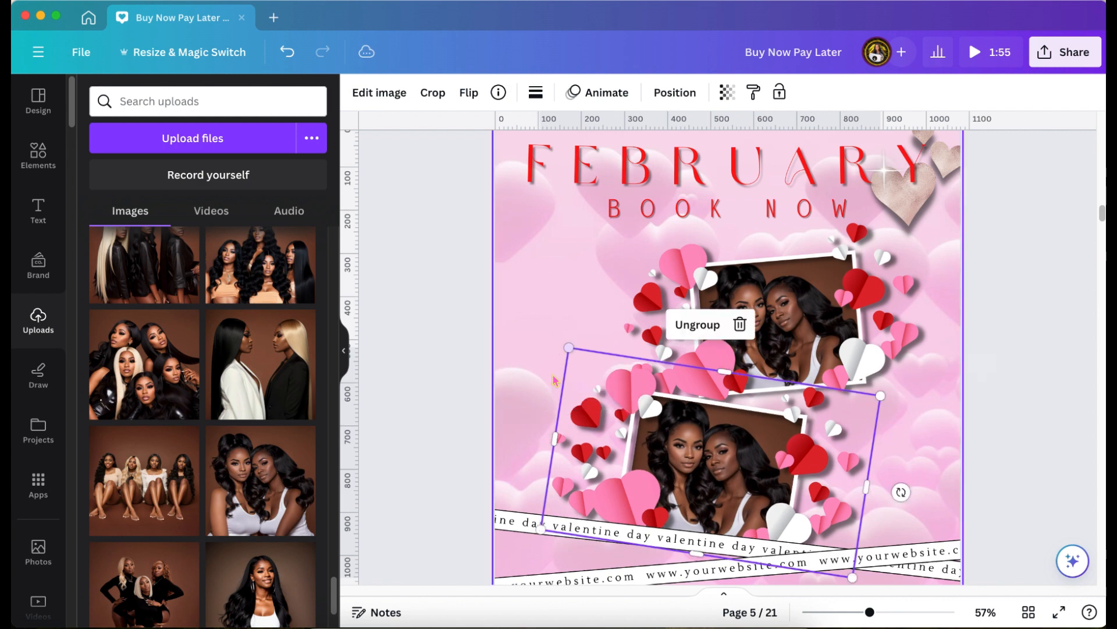
left_click(828, 330)
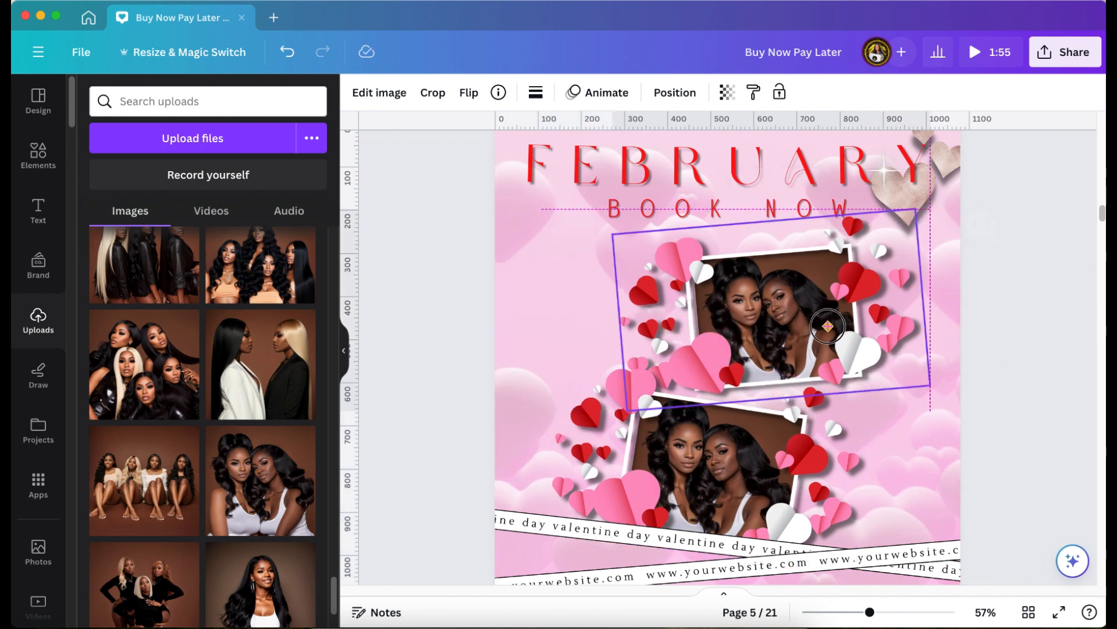
left_click(1084, 294)
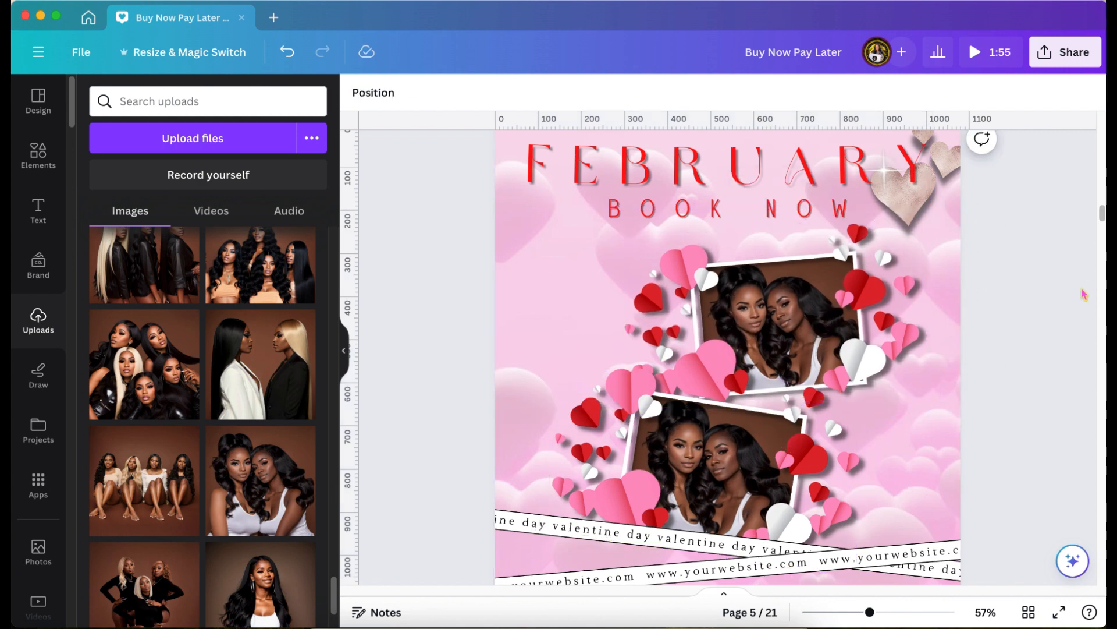
Compare page 5 with page 4 and make page 5's animated hearts background video more opaque.
scroll(1084, 294, "down", 2)
scroll(1083, 294, "up", 6)
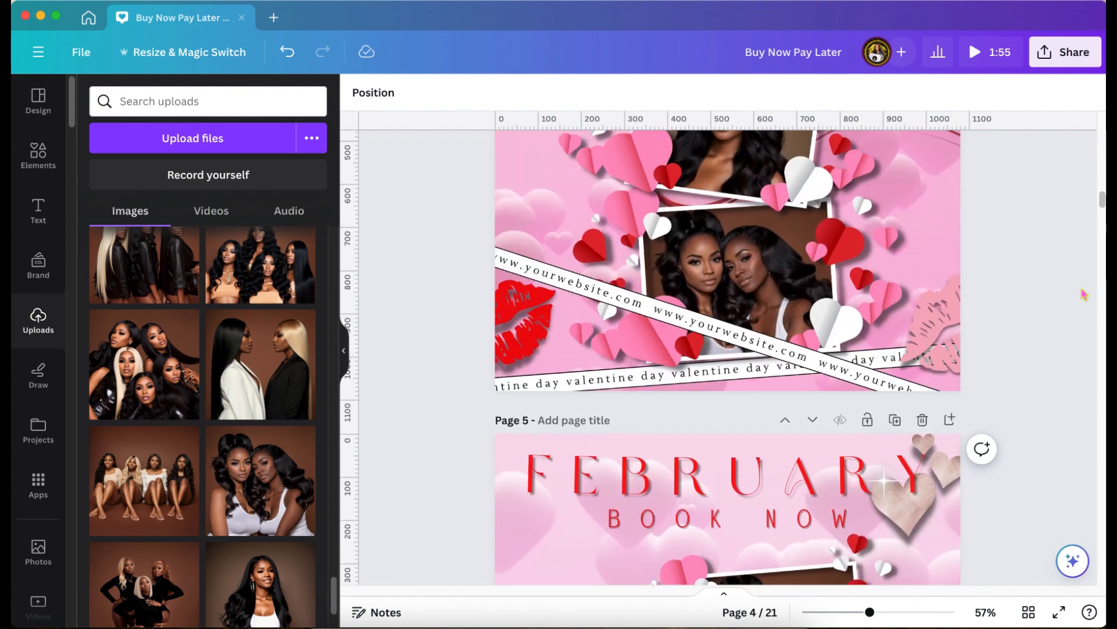
scroll(1084, 294, "up", 5)
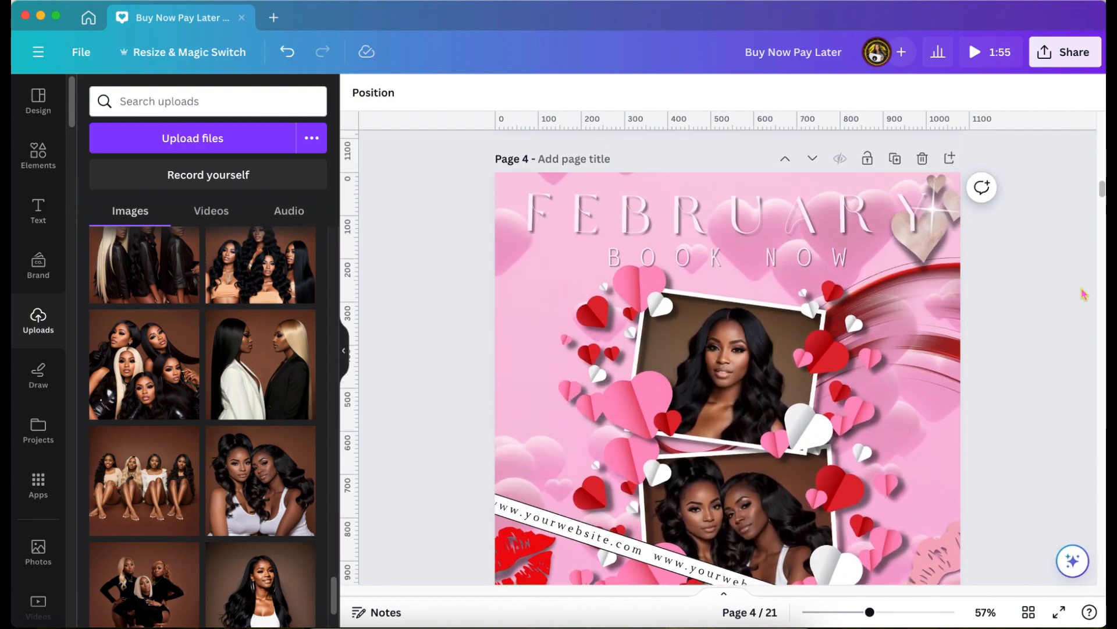
scroll(1084, 294, "up", 1)
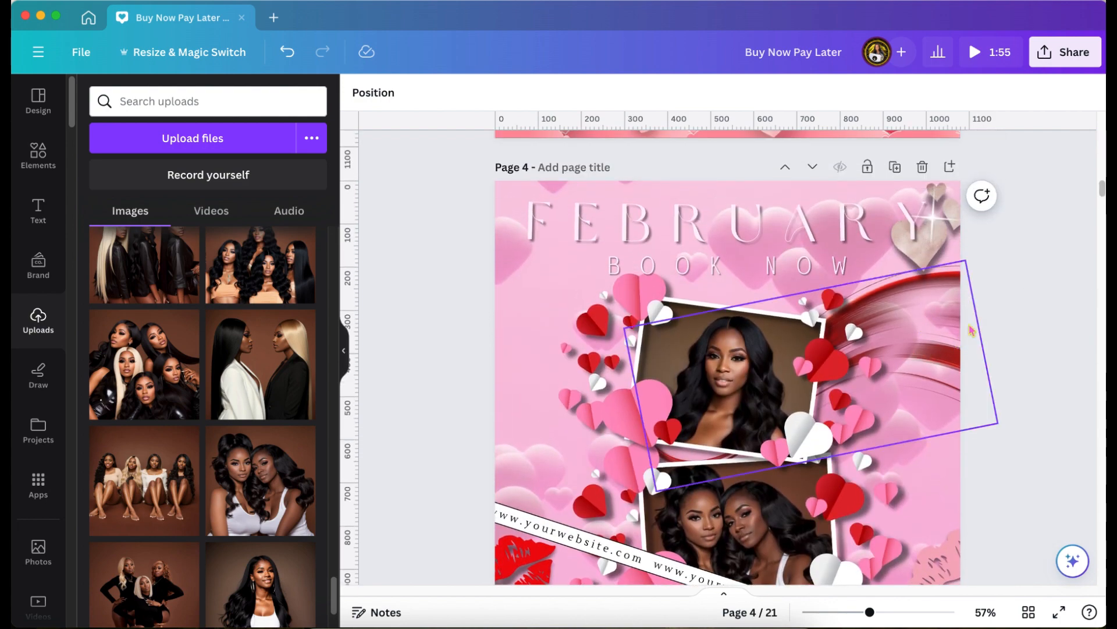
scroll(990, 412, "down", 7)
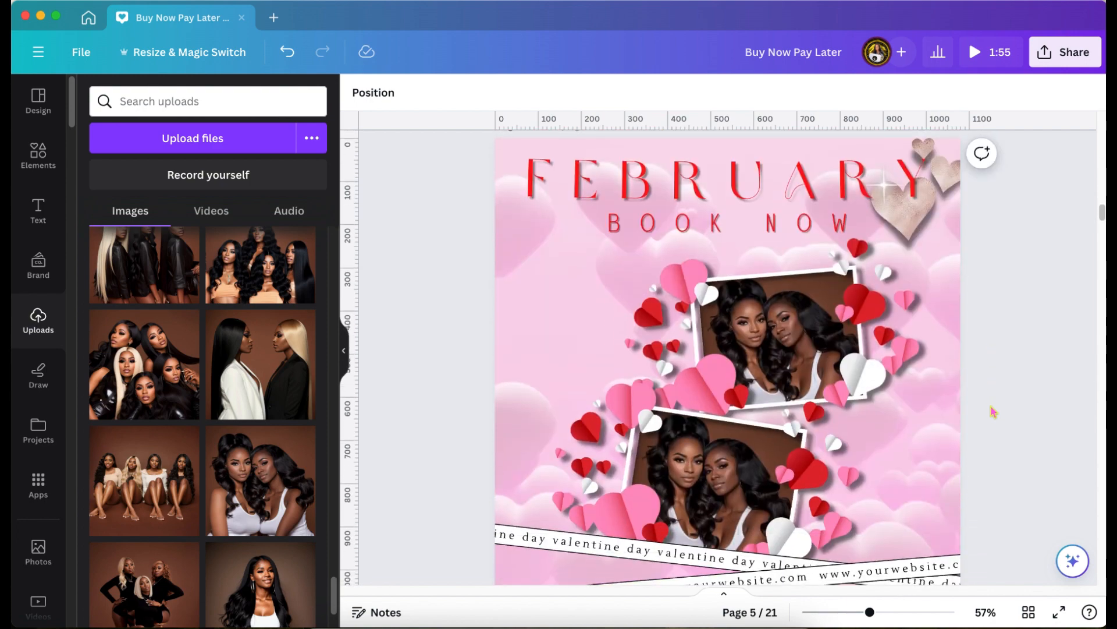
left_click(867, 406)
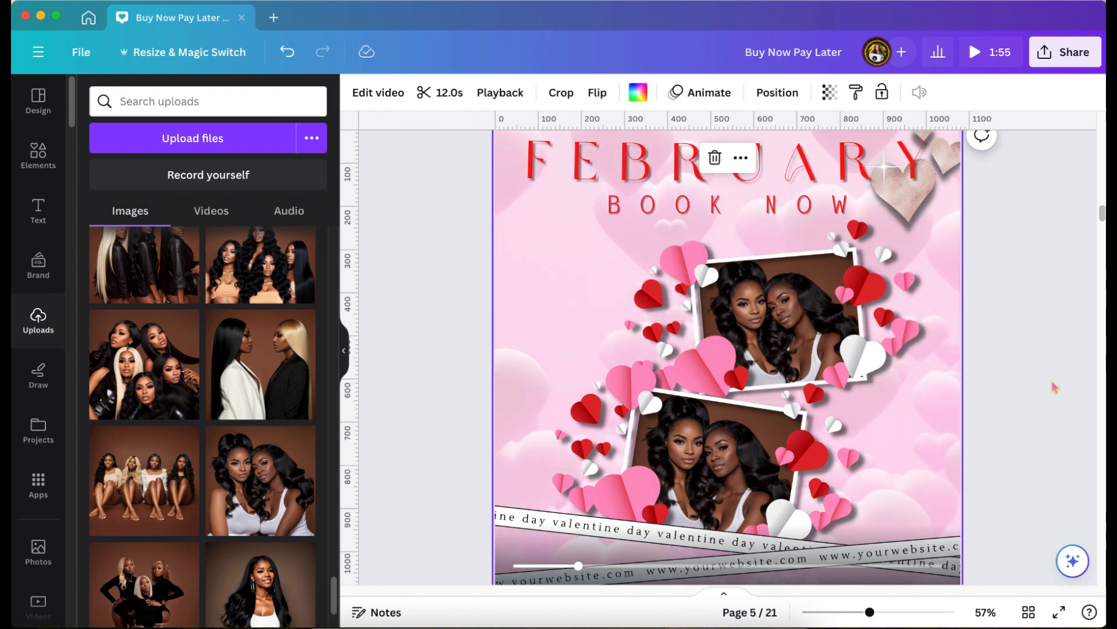
scroll(1054, 387, "up", 1)
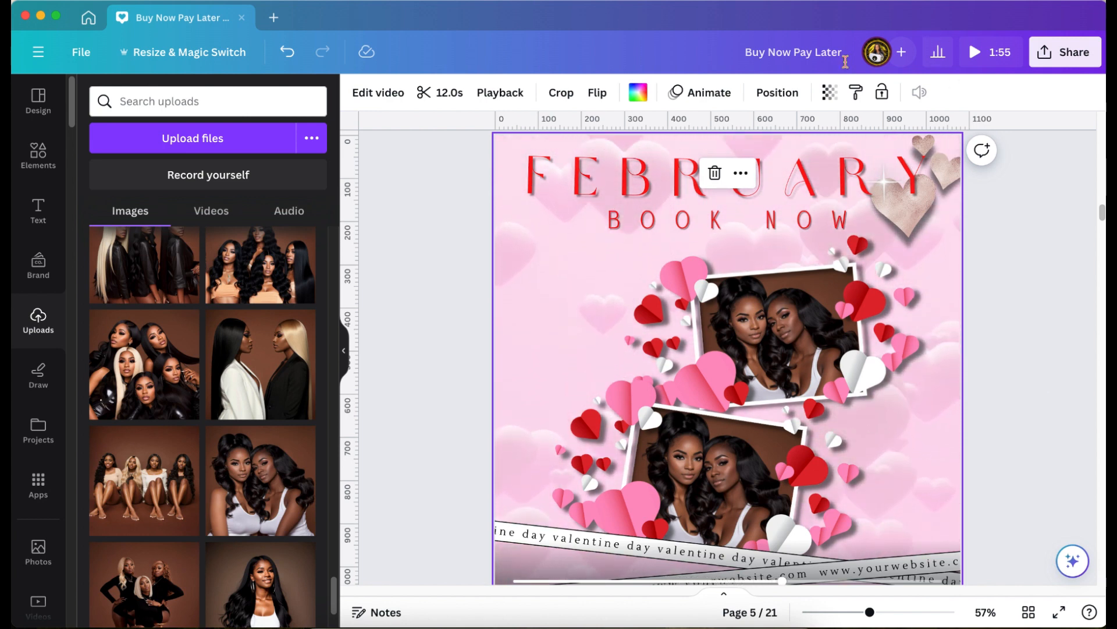
left_click(829, 92)
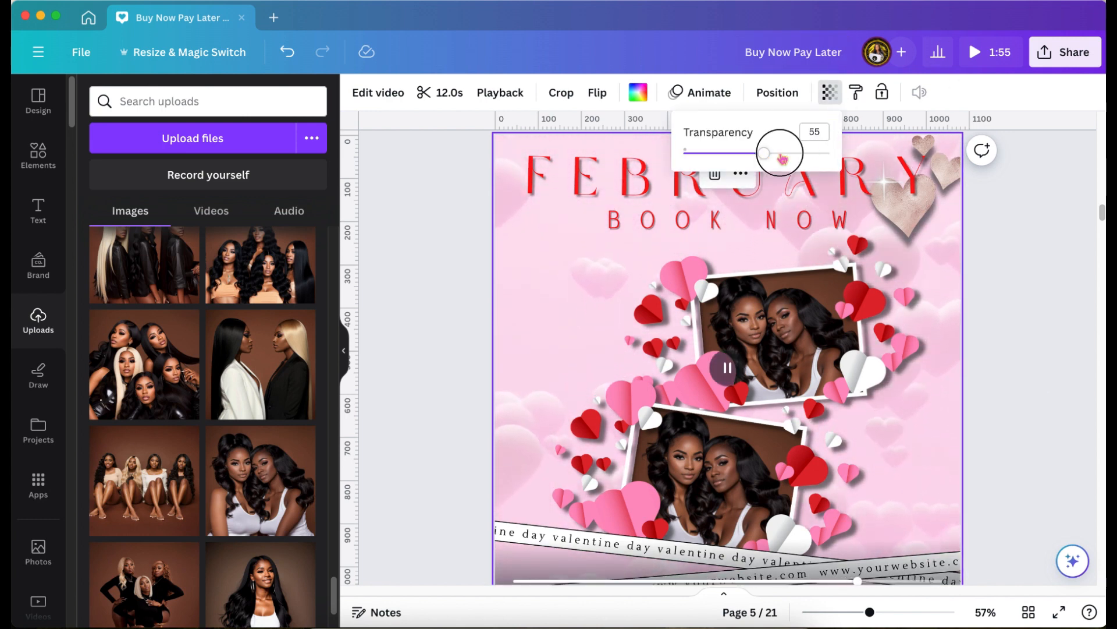
left_click_drag(782, 158, 813, 151)
left_click(1018, 244)
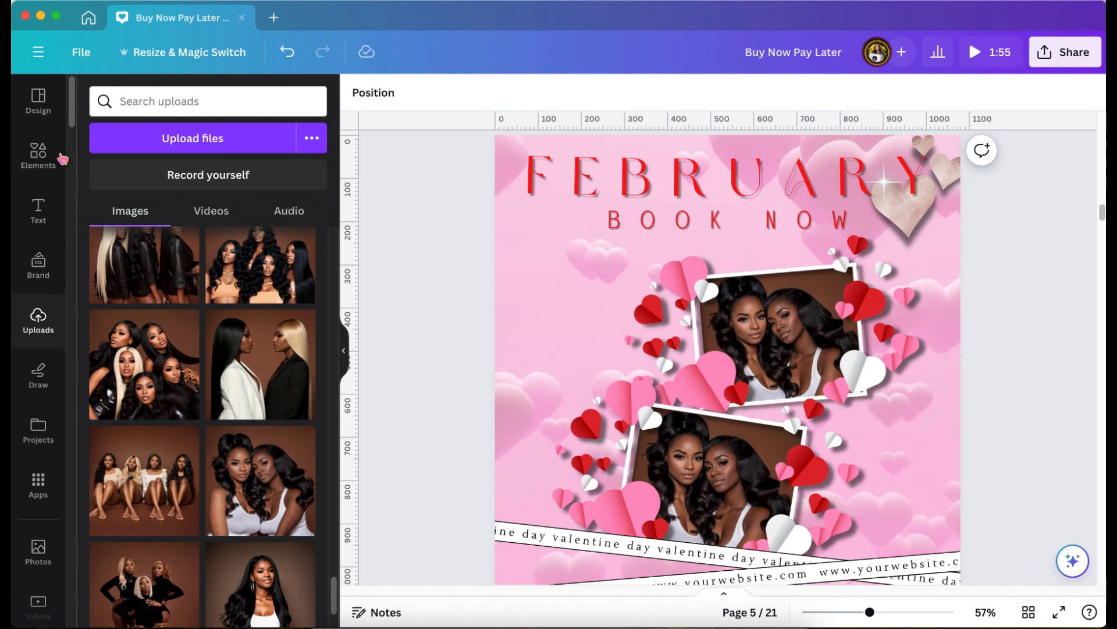
Add the red lips graphic from the recently used elements and place it against page 5's left edge below the headings.
left_click(38, 153)
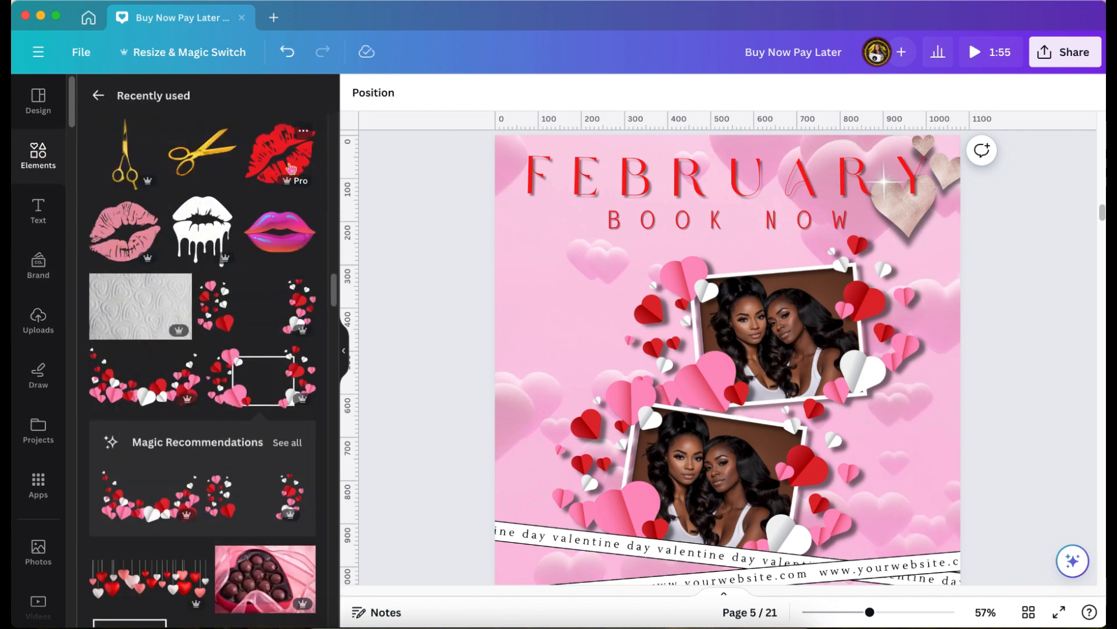
left_click(285, 165)
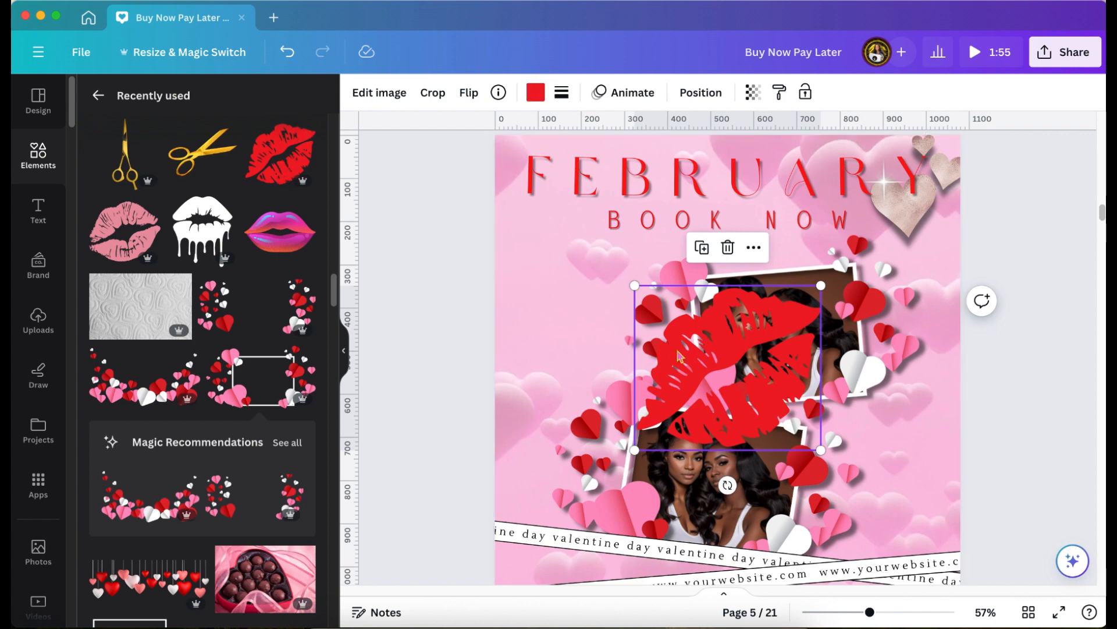
left_click_drag(660, 352, 562, 321)
left_click_drag(554, 322, 546, 327)
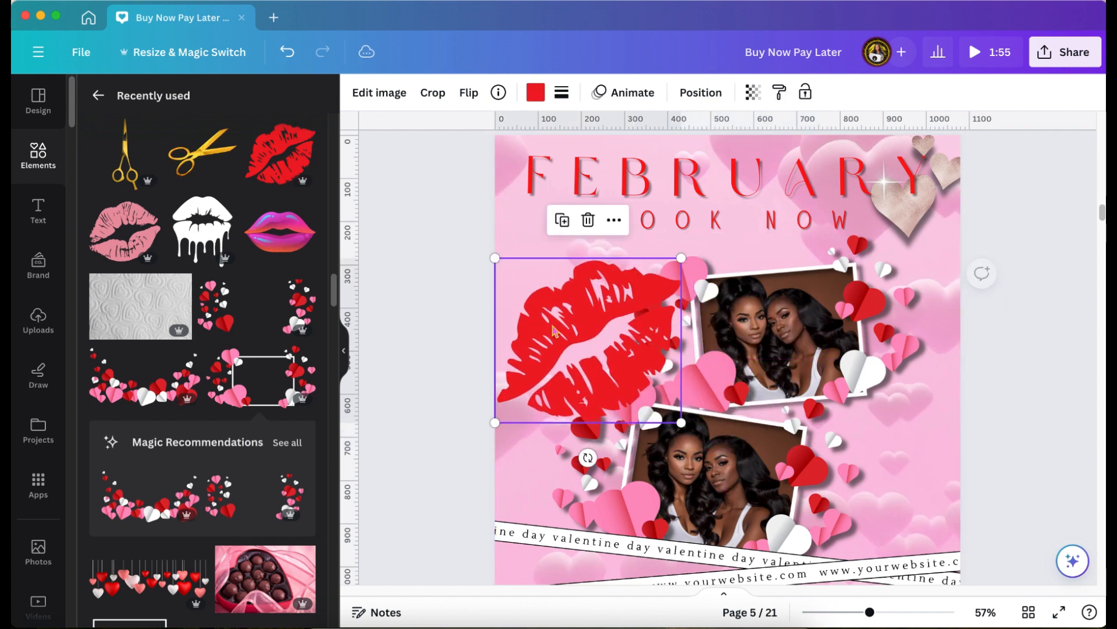
Recolour the lips graphic with the Cherry duotone effect, setting both its shadows and its highlights to bright red document colors.
left_click(379, 93)
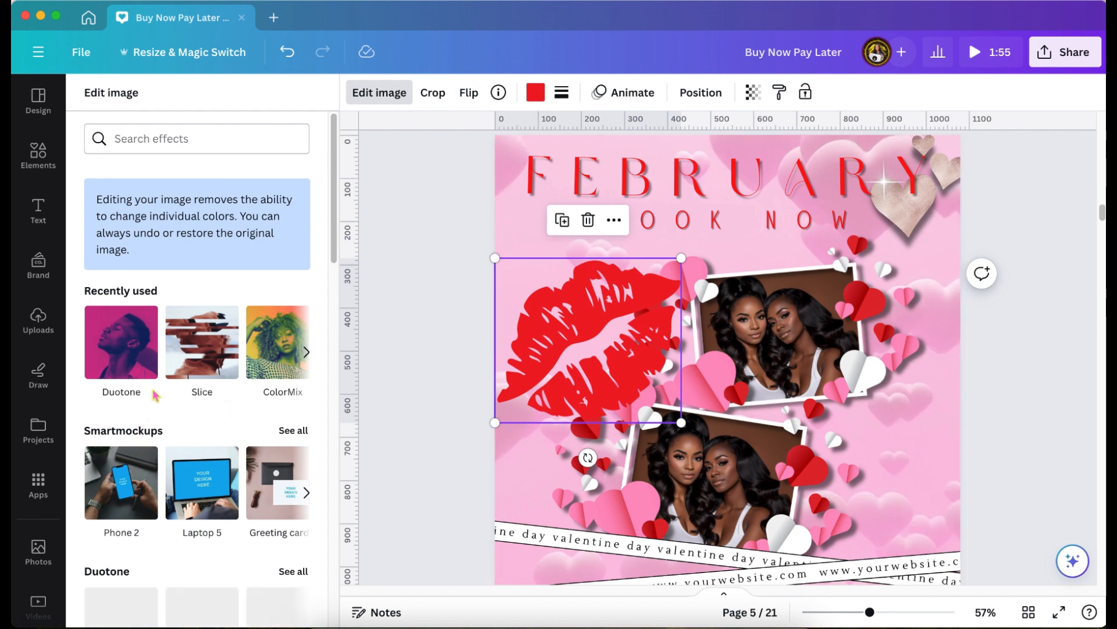
left_click(126, 350)
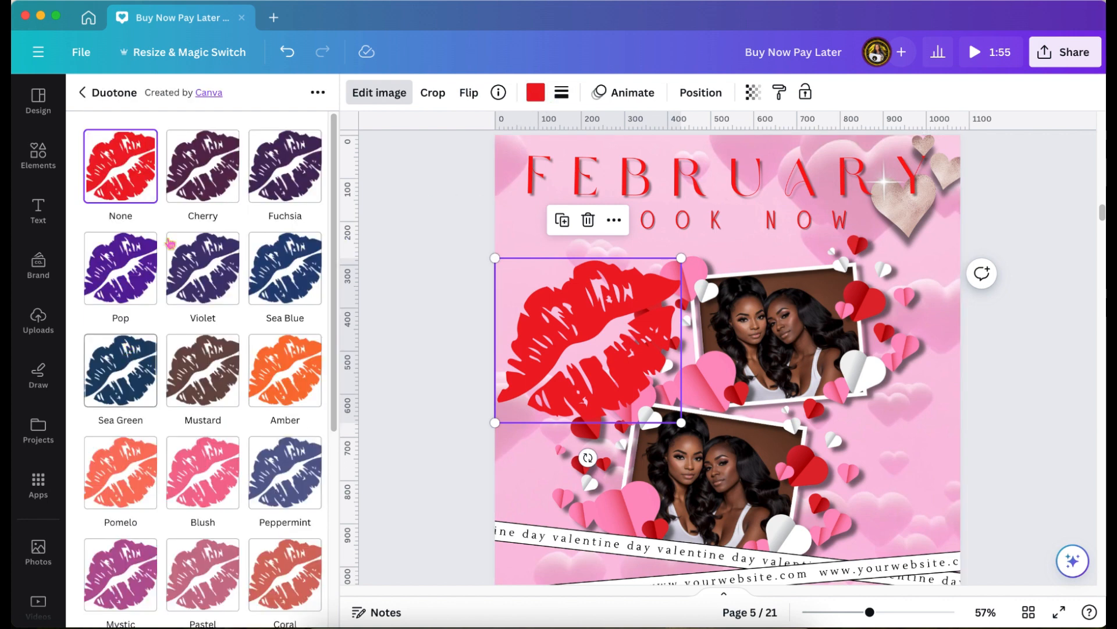
left_click(207, 184)
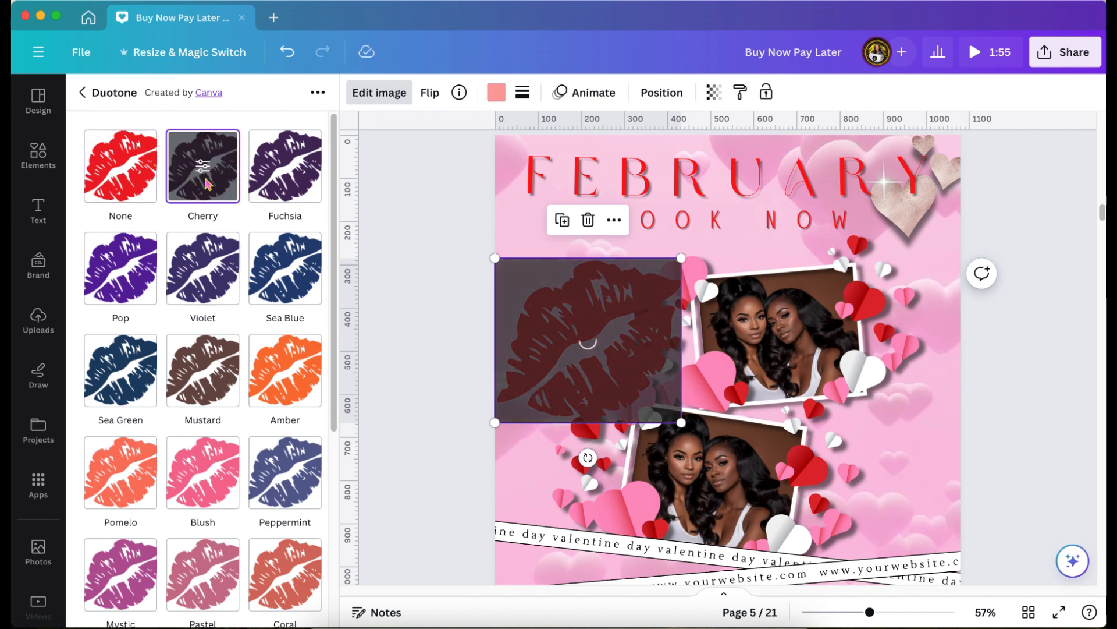
left_click(206, 169)
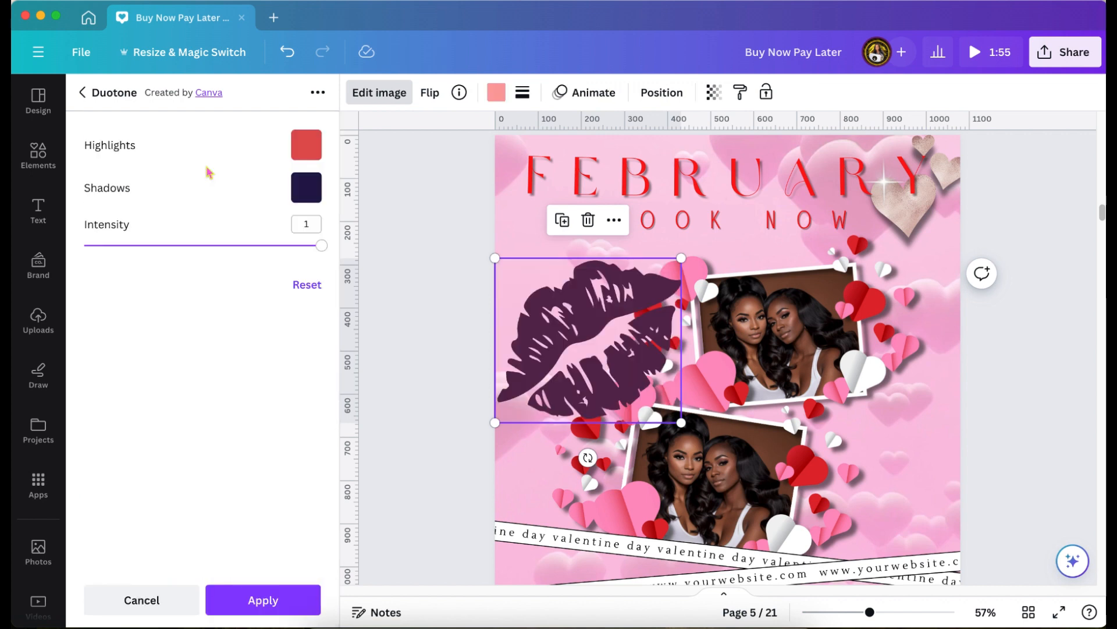
left_click(318, 190)
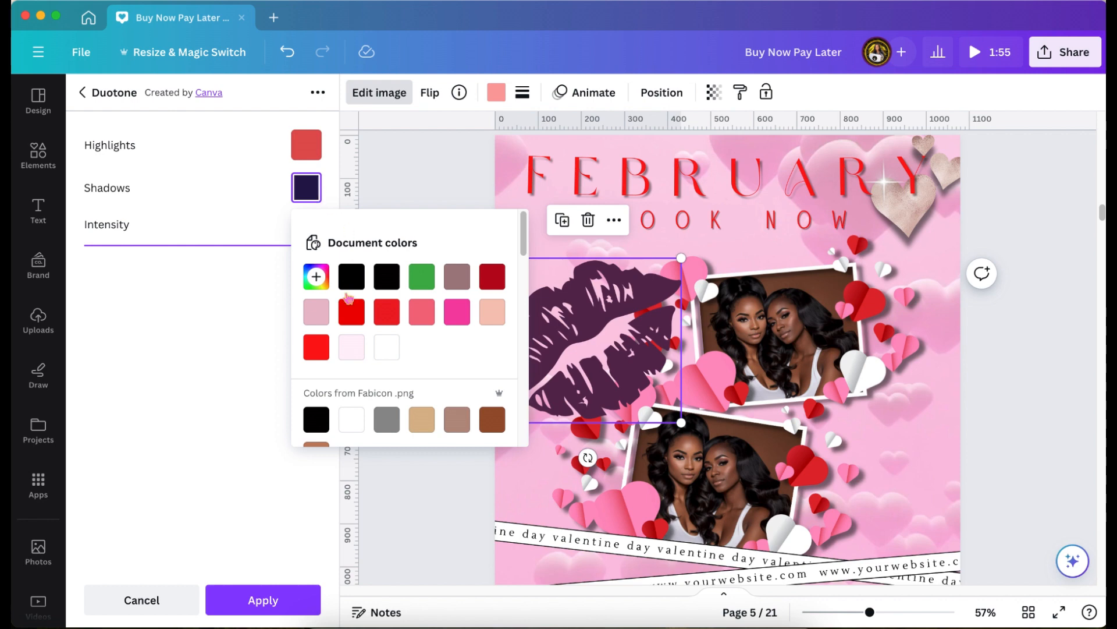
left_click(318, 343)
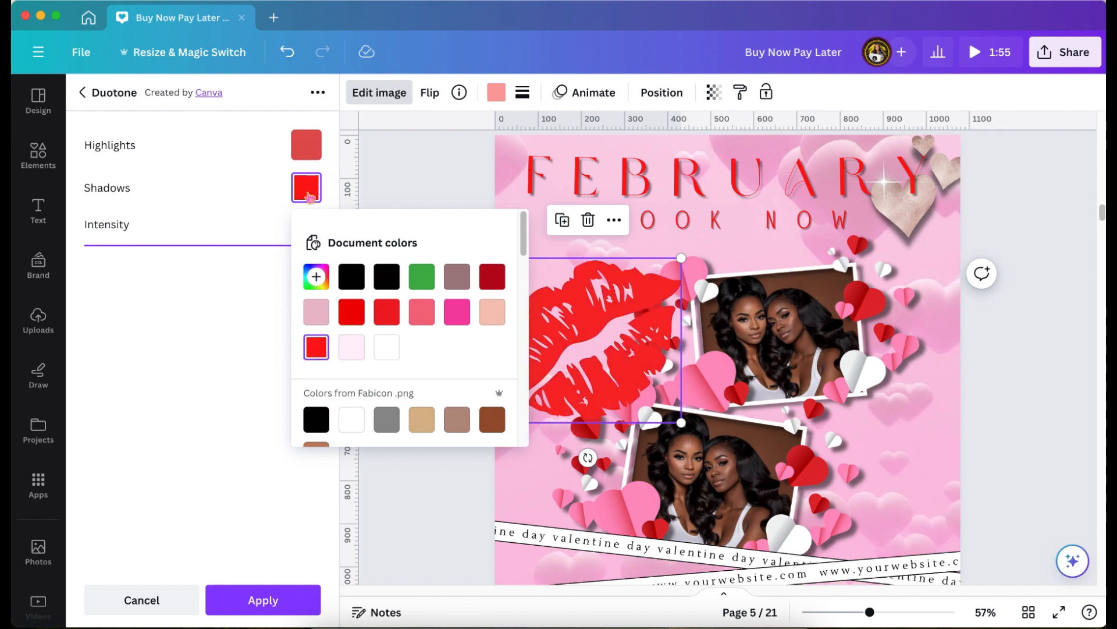
left_click(306, 145)
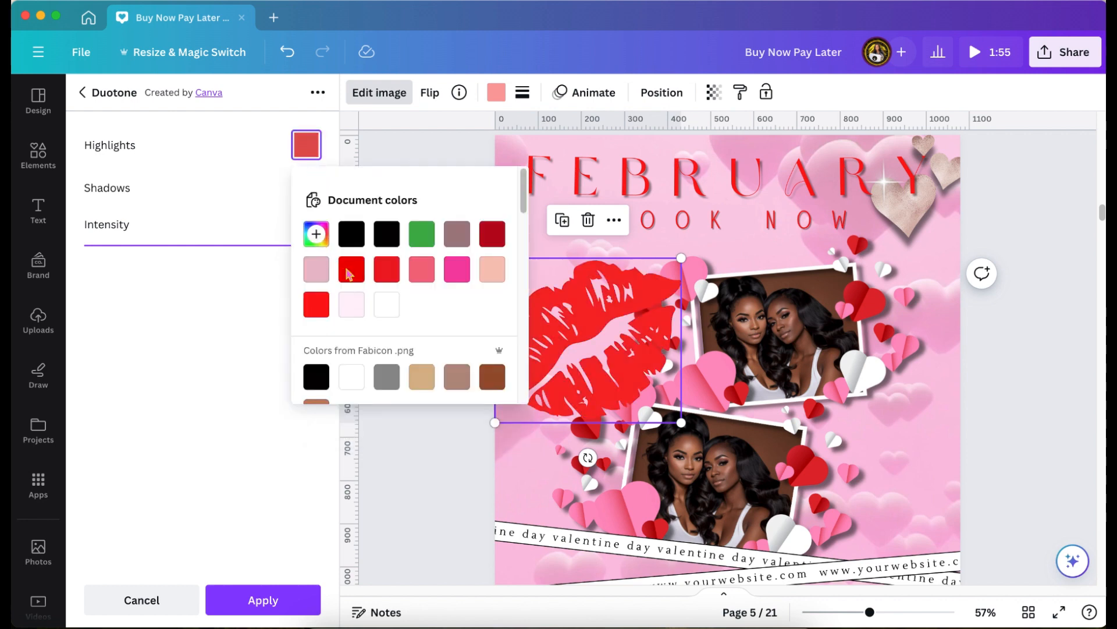
left_click(350, 270)
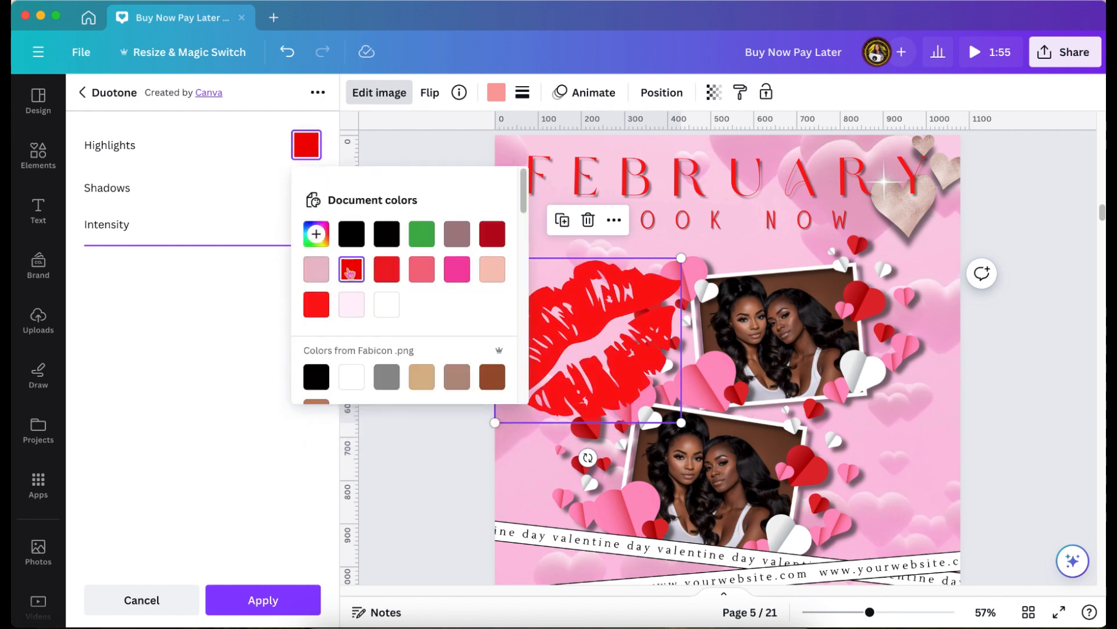
left_click(406, 163)
left_click(404, 163)
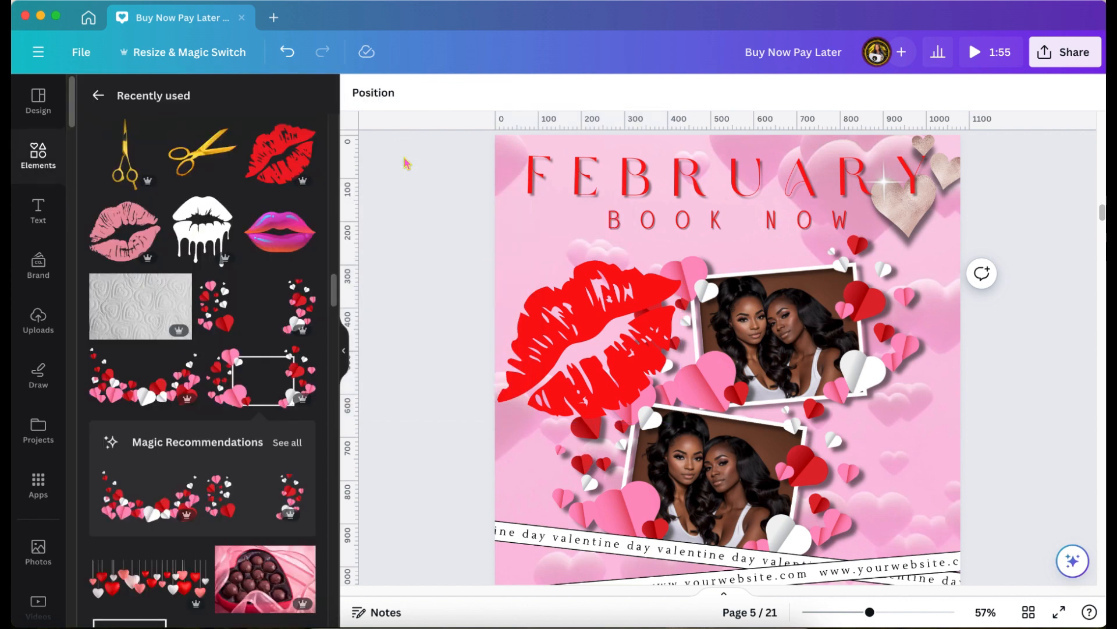
Open the Shadows effects for the recoloured lips graphic and try the Drop shadow.
left_click(550, 349)
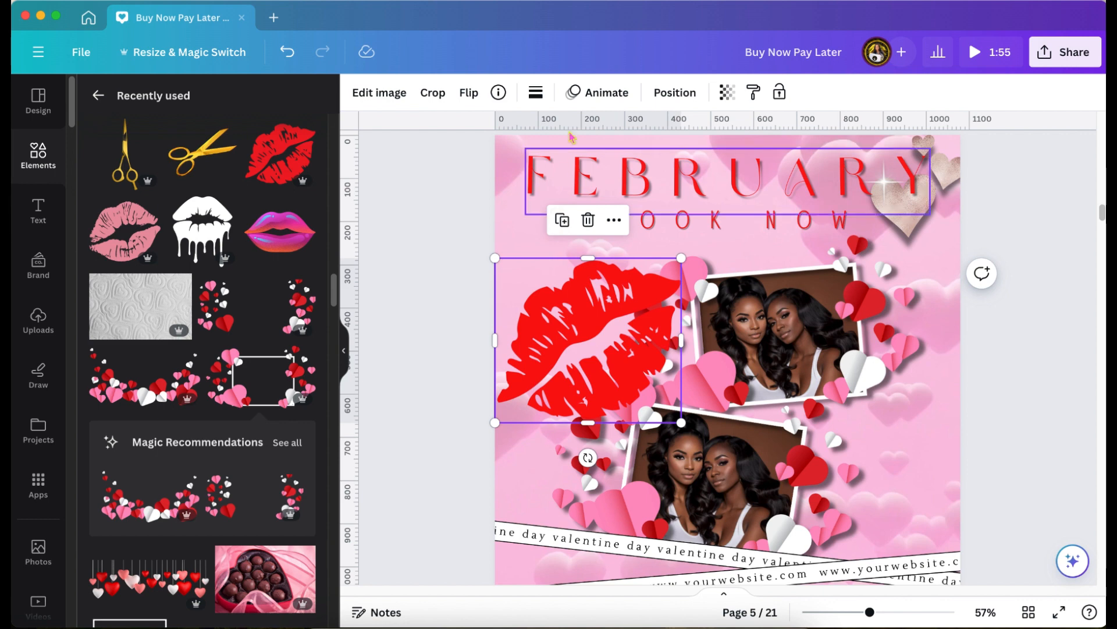
left_click(379, 94)
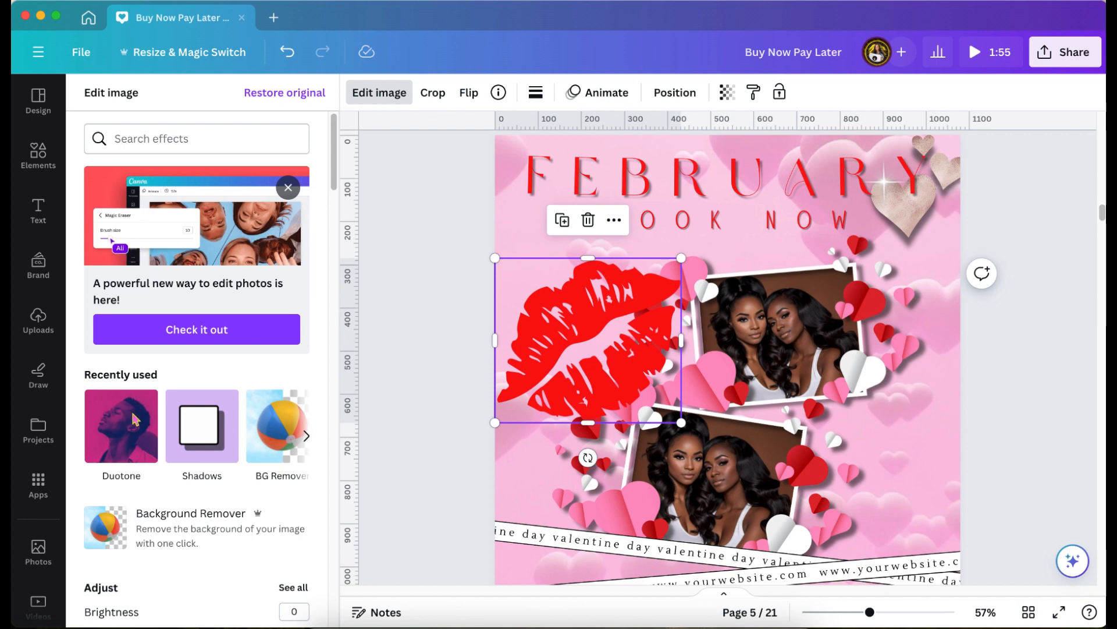
left_click(205, 435)
left_click(297, 185)
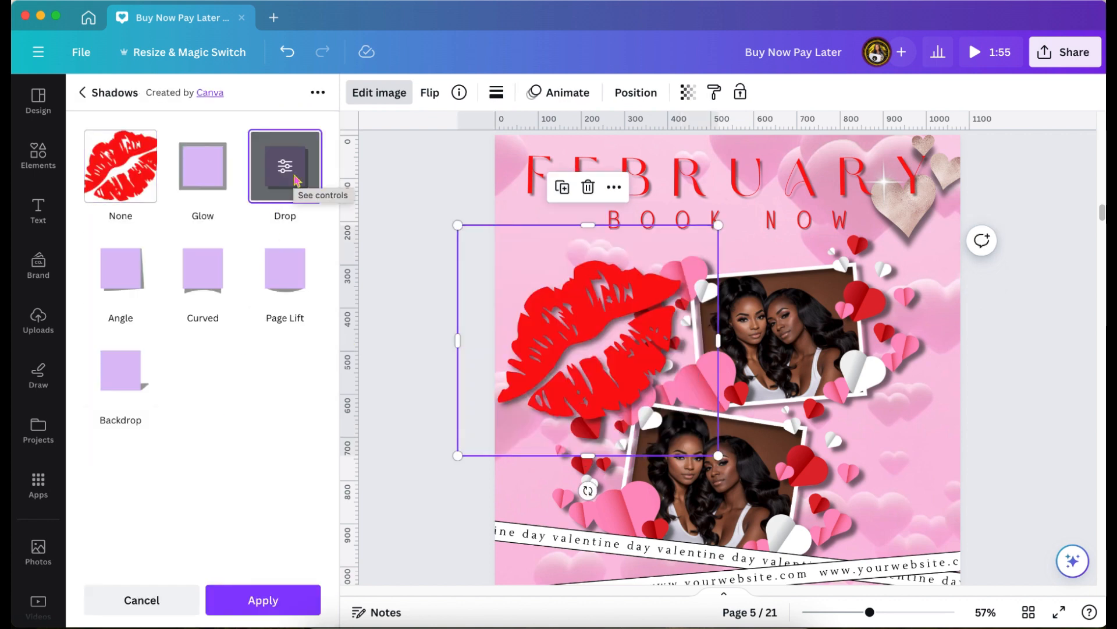
Try a white Glow shadow with 0 blur on the lips graphic.
left_click(209, 169)
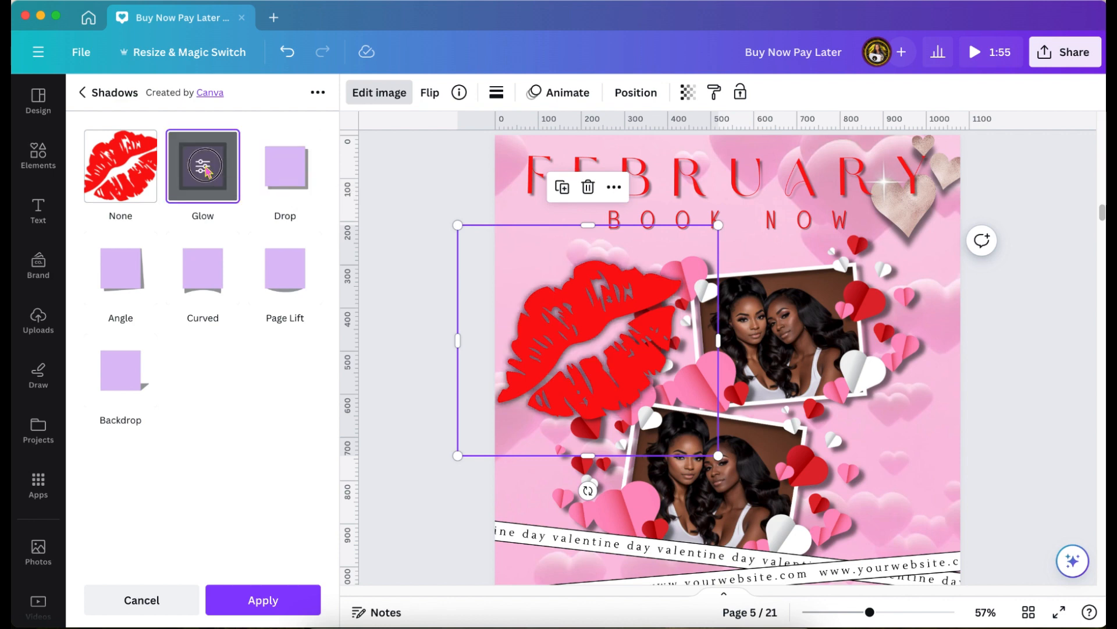
left_click(208, 169)
left_click_drag(139, 262, 64, 263)
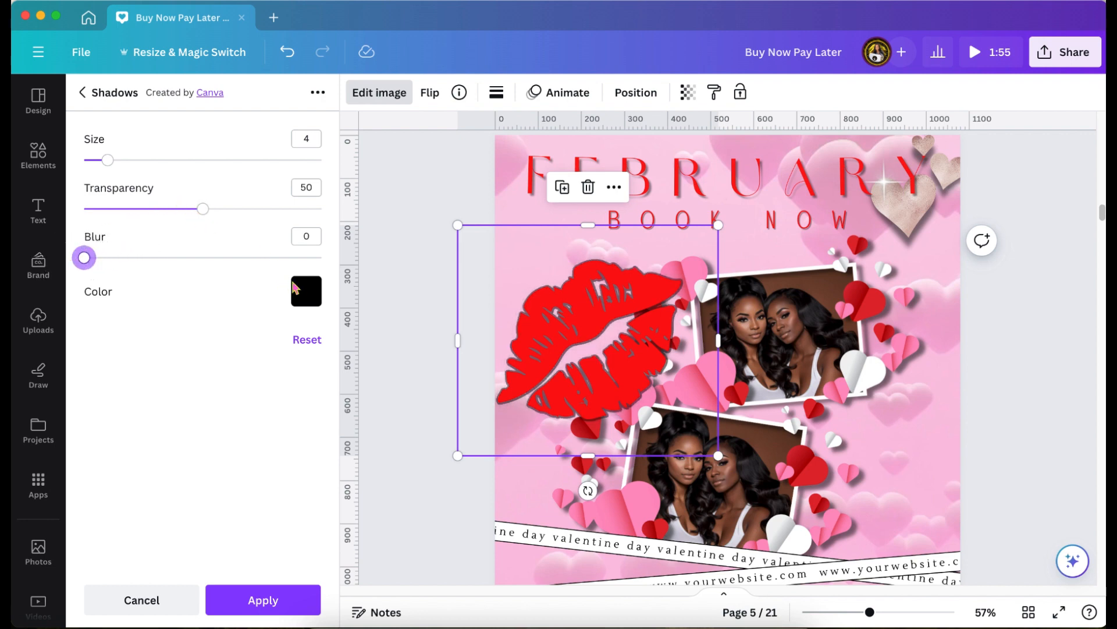
left_click(304, 297)
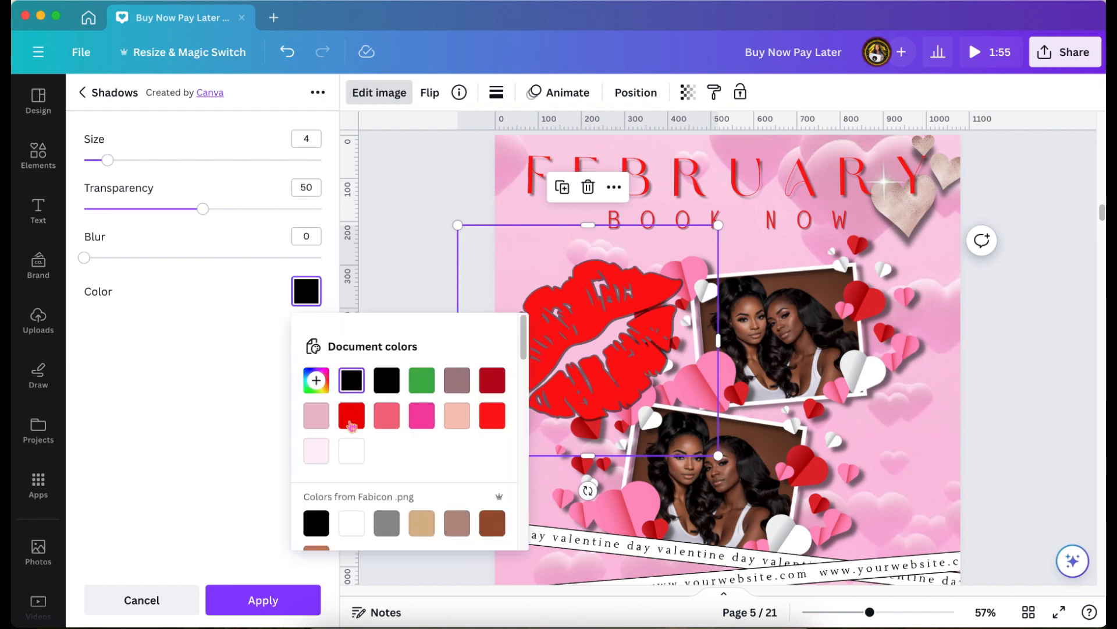
left_click(351, 460)
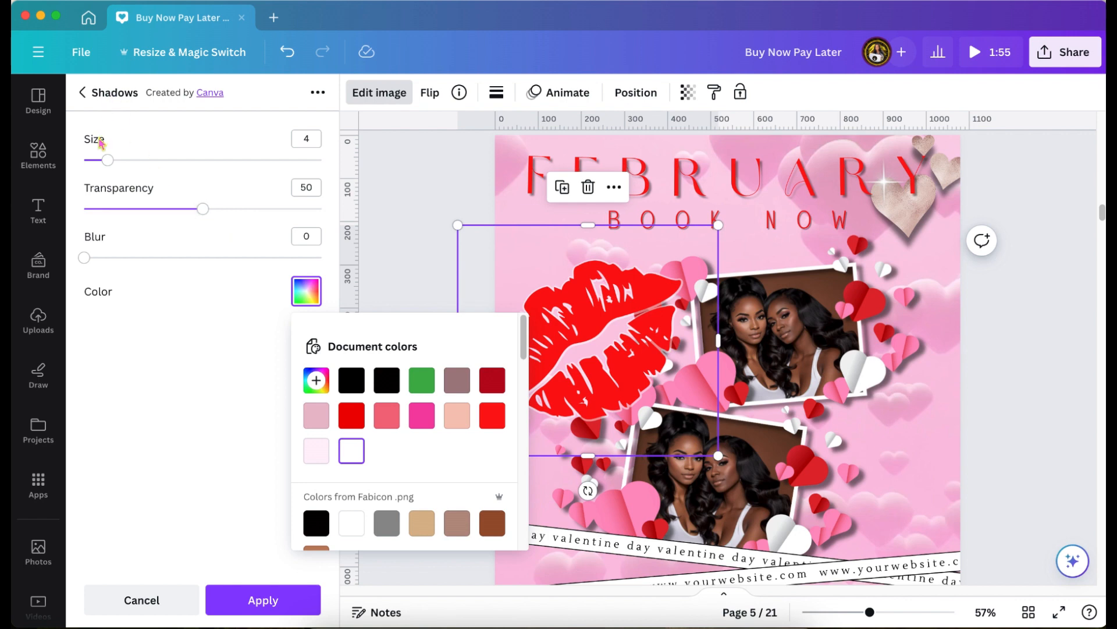
left_click(86, 97)
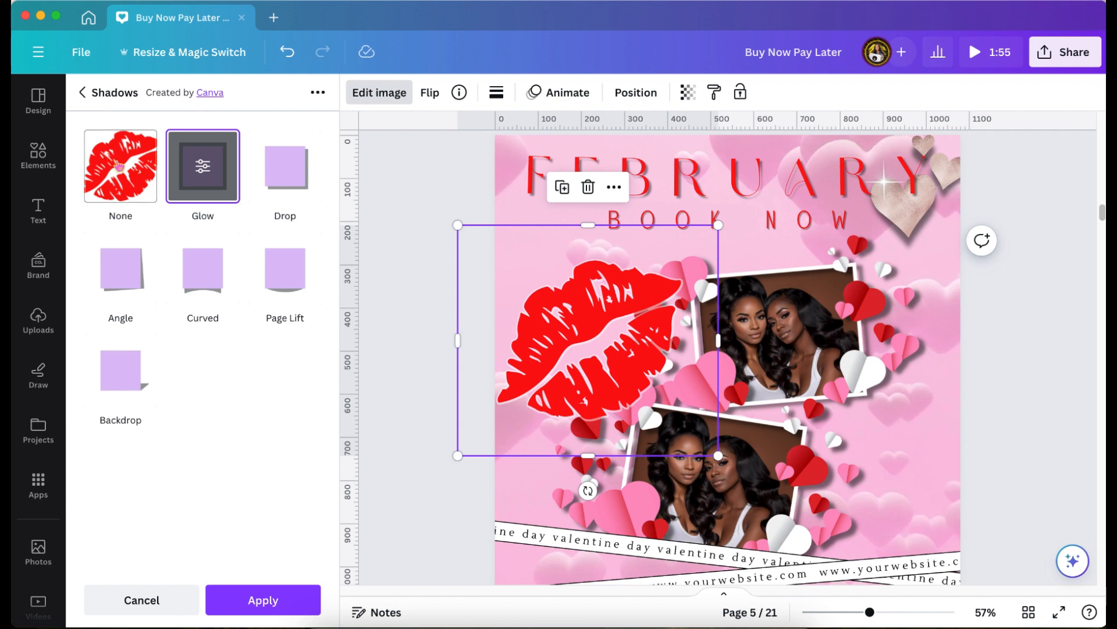
Apply the Page Lift shadow to the lips graphic and shrink it to about 238 px wide.
left_click(290, 275)
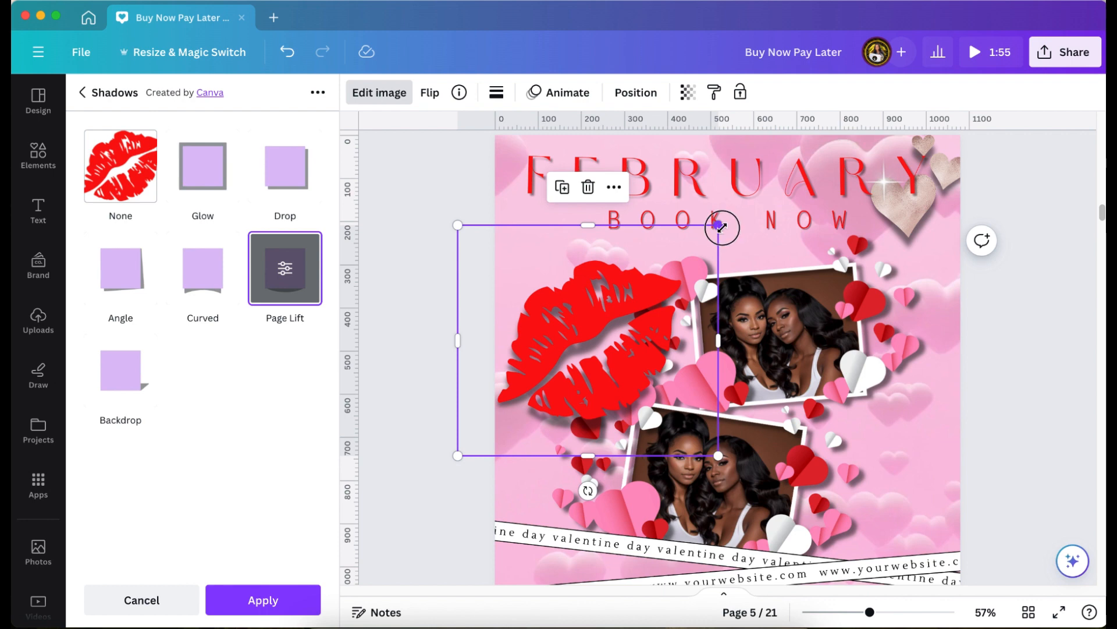
left_click(269, 600)
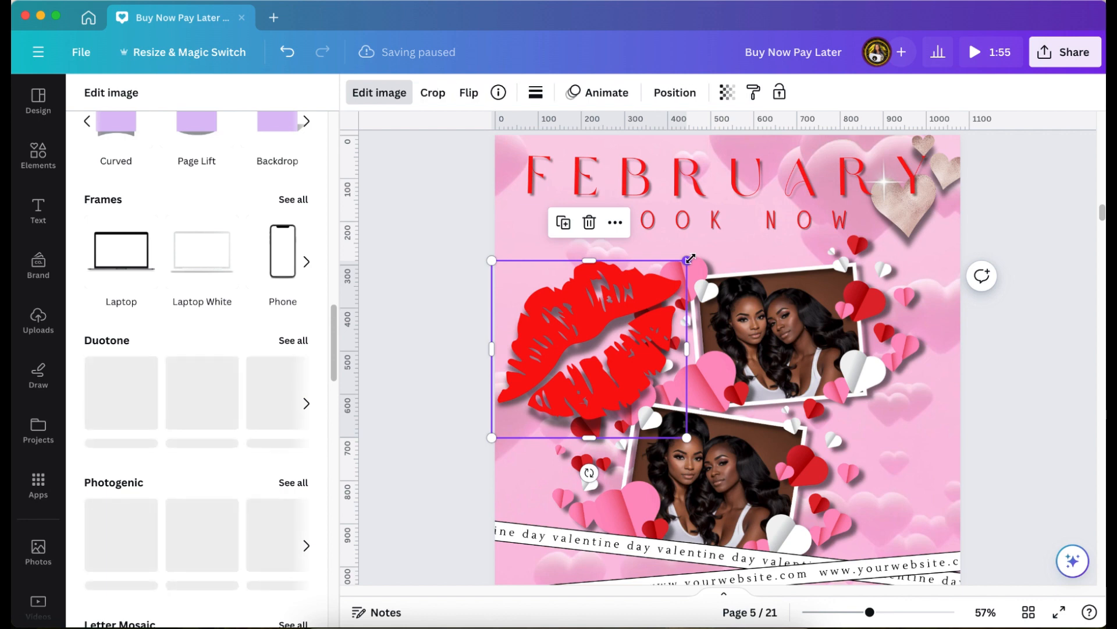
left_click_drag(689, 260, 594, 345)
Place the lips in page 5's lower-left corner over the text strips and send them one layer backward, behind the website strip.
scroll(606, 351, "down", 3)
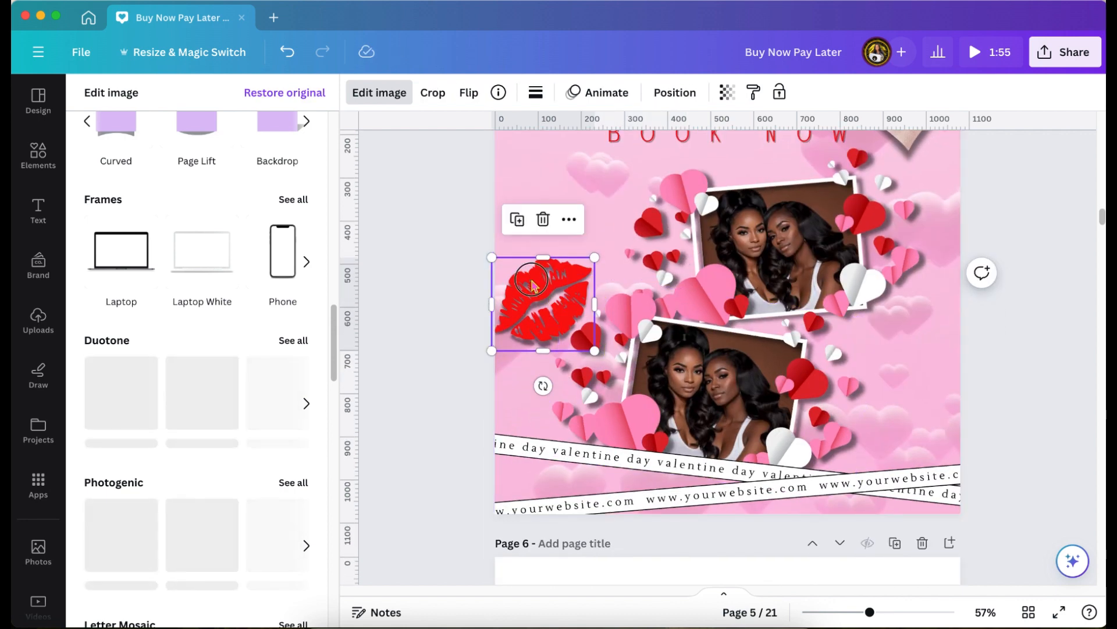
left_click_drag(532, 281, 516, 444)
left_click(674, 93)
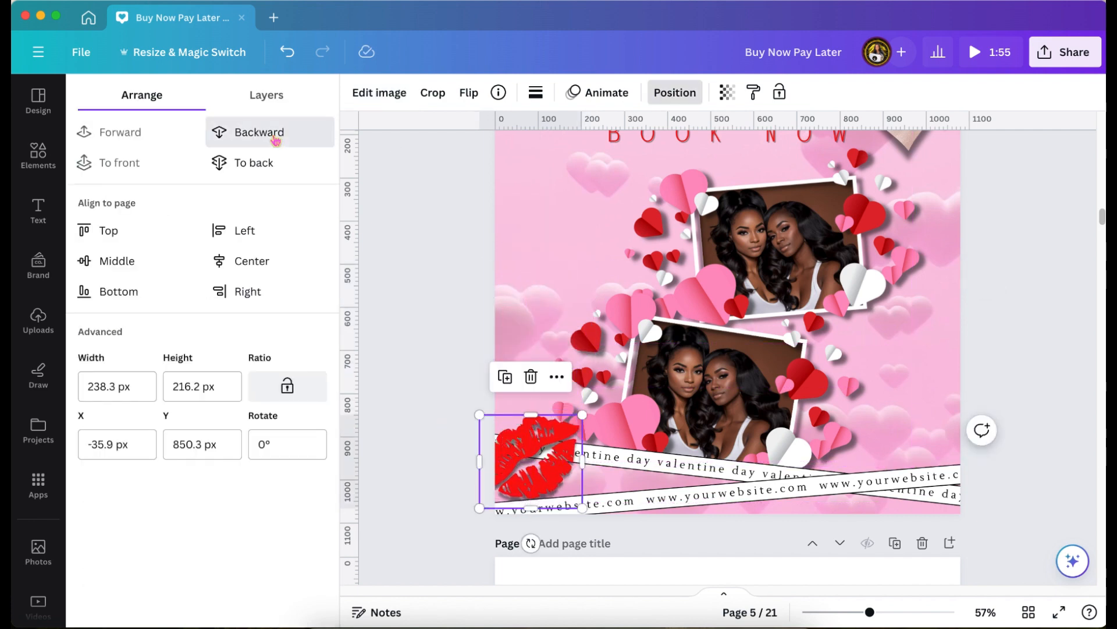
left_click(272, 135)
left_click_drag(517, 457, 527, 469)
Duplicate the lips and place the copy partly off page 5's right edge, at about X 938 px, Y 508 px.
left_click(514, 390)
left_click_drag(870, 379, 937, 320)
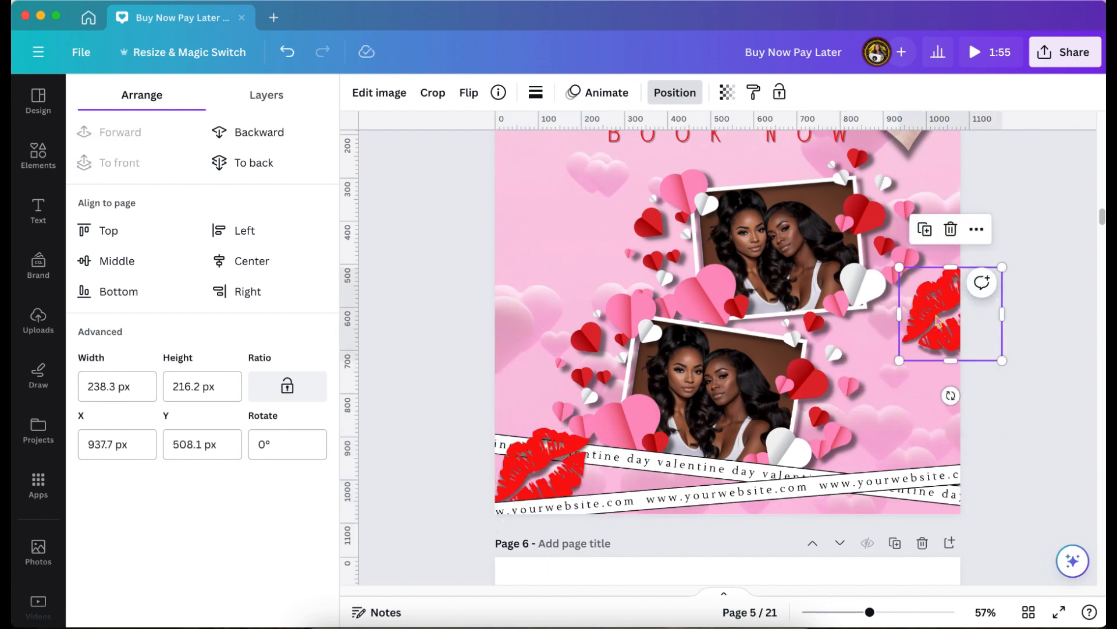
Compare page 5 with page 4 and check the information of page 4's red brush-stroke graphic beside the upper photo.
scroll(937, 320, "up", 6)
scroll(937, 320, "up", 4)
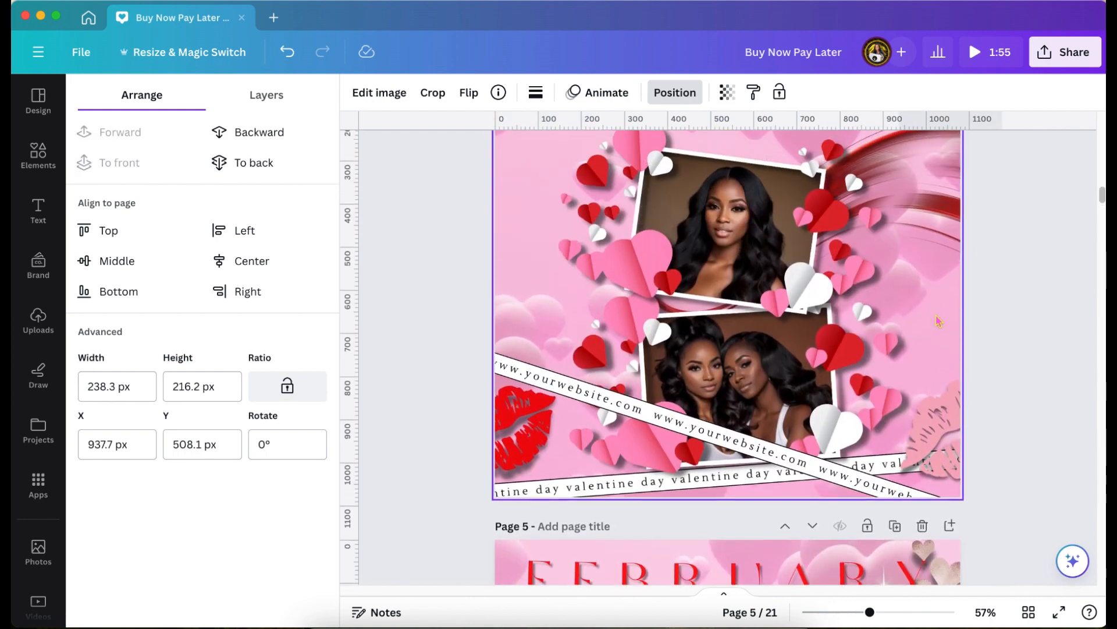
scroll(938, 320, "down", 10)
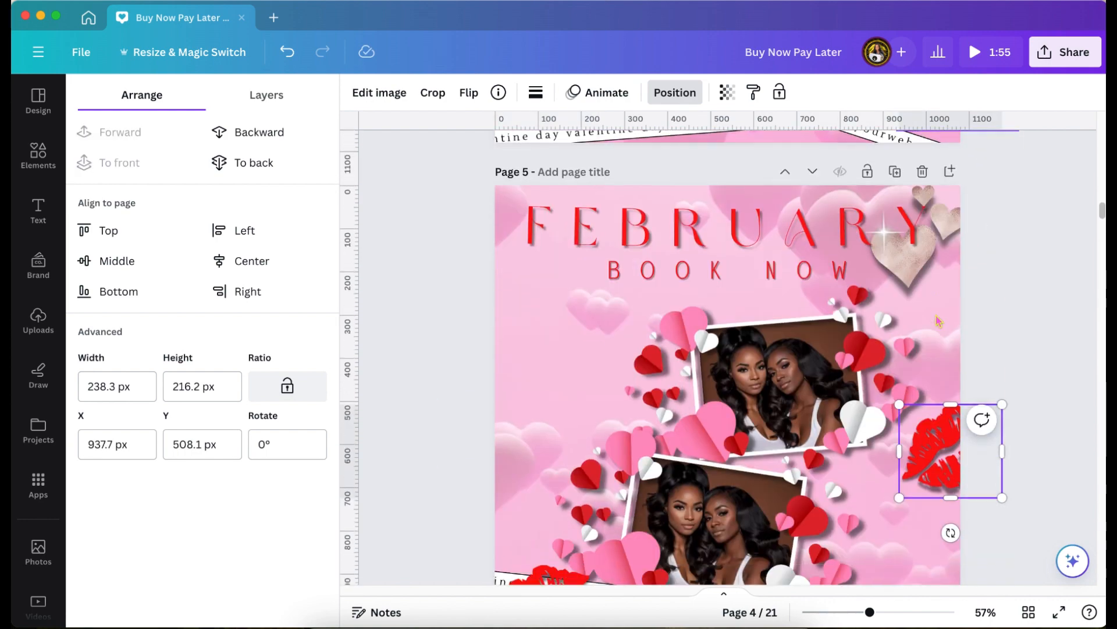
left_click(1046, 208)
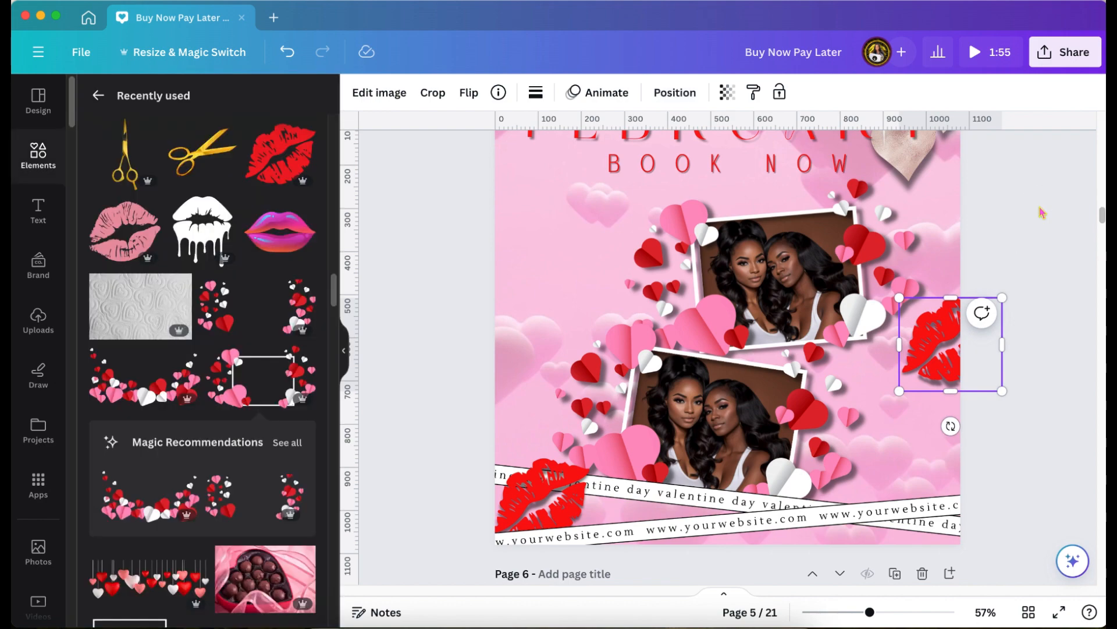
scroll(1040, 208, "up", 7)
scroll(1042, 213, "up", 5)
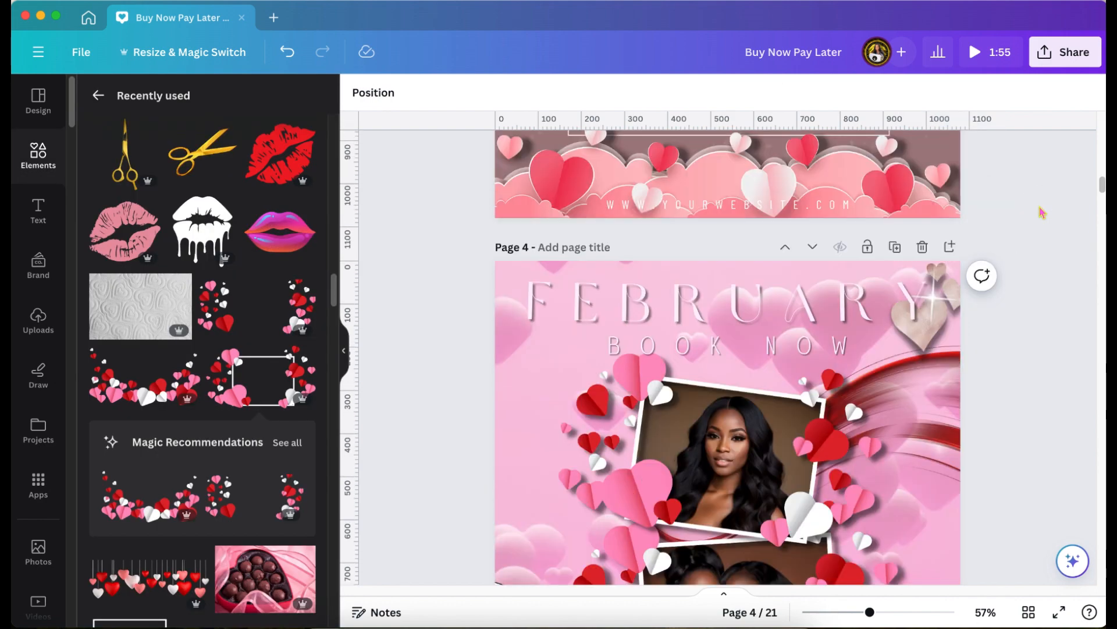
scroll(1042, 212, "down", 3)
left_click(931, 238)
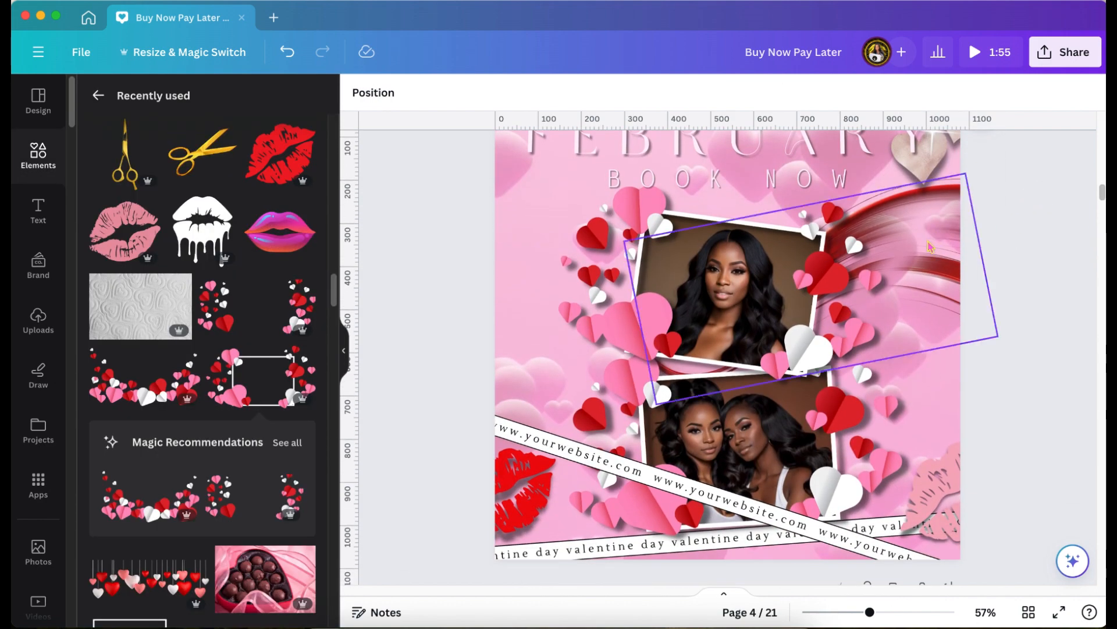
left_click(499, 92)
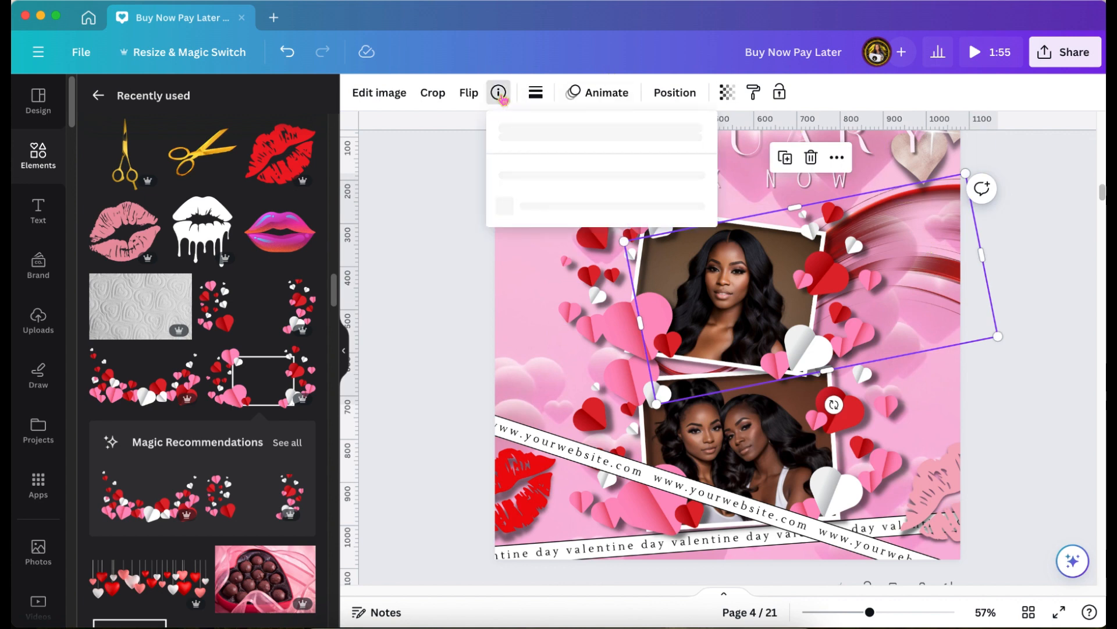
left_click(441, 210)
left_click(441, 210)
Review page 5's flyer and examine page 7's red February flyer with the buy 1 get one wig special ribbons.
scroll(440, 209, "down", 5)
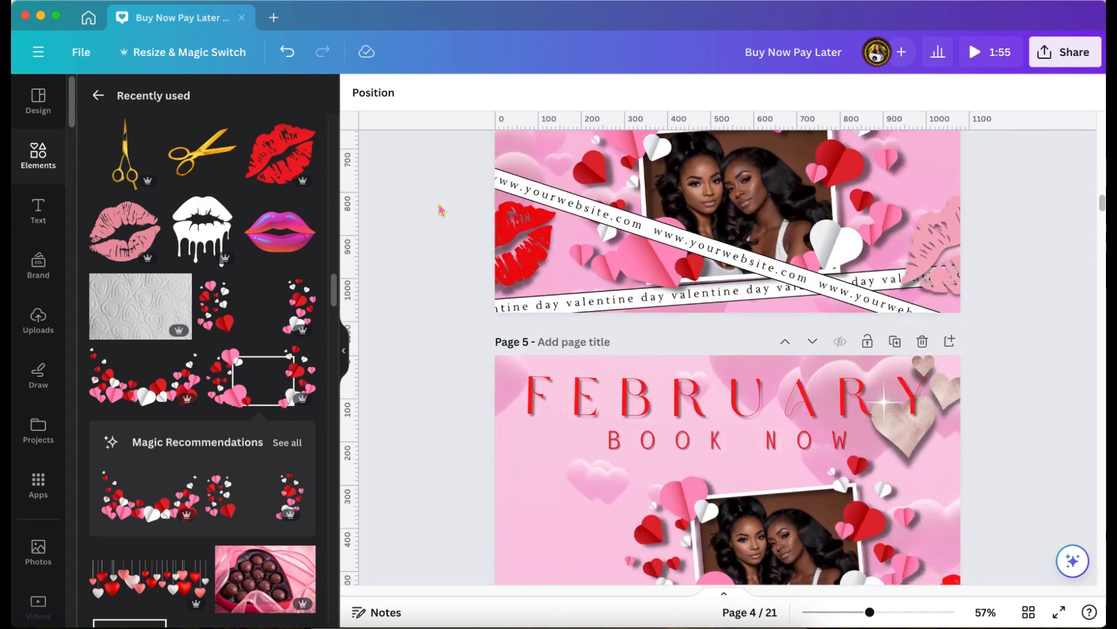
scroll(441, 210, "down", 7)
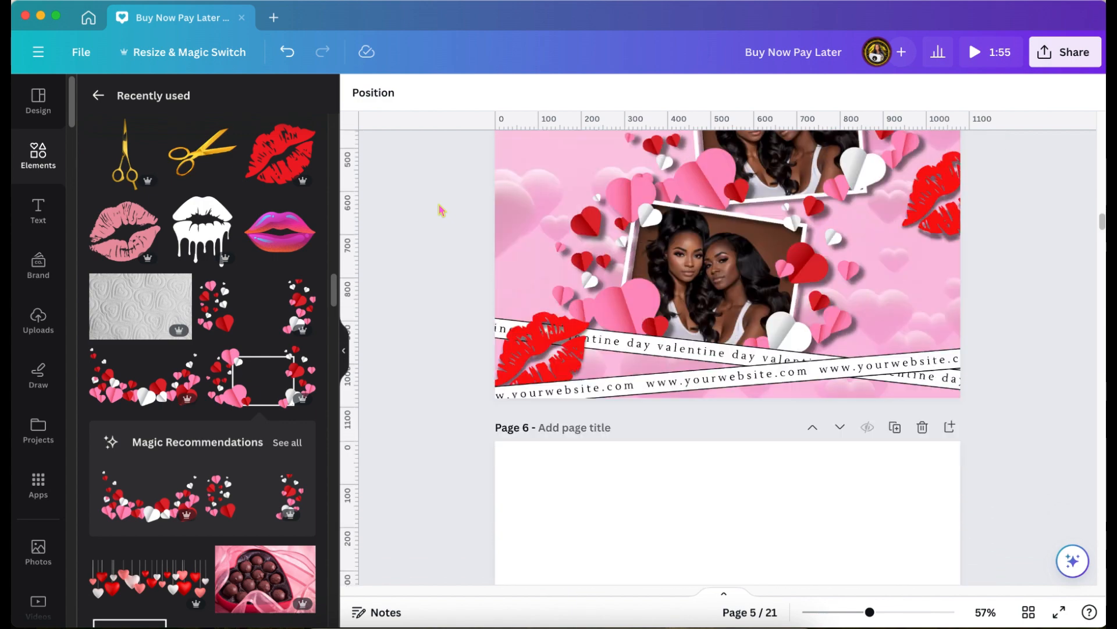
scroll(441, 210, "down", 3)
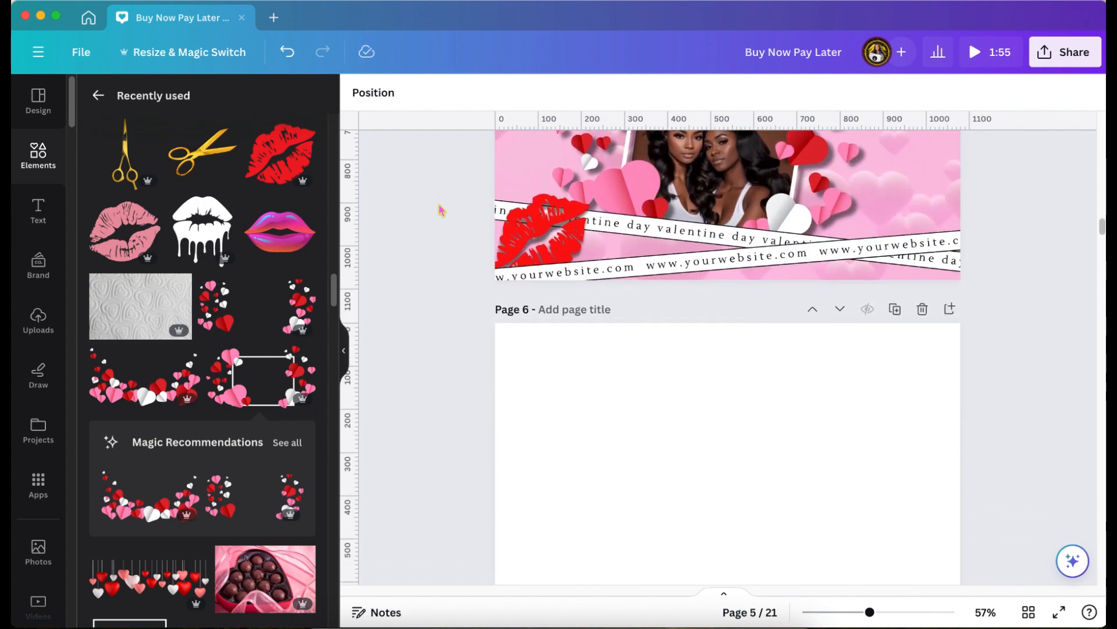
scroll(441, 210, "down", 10)
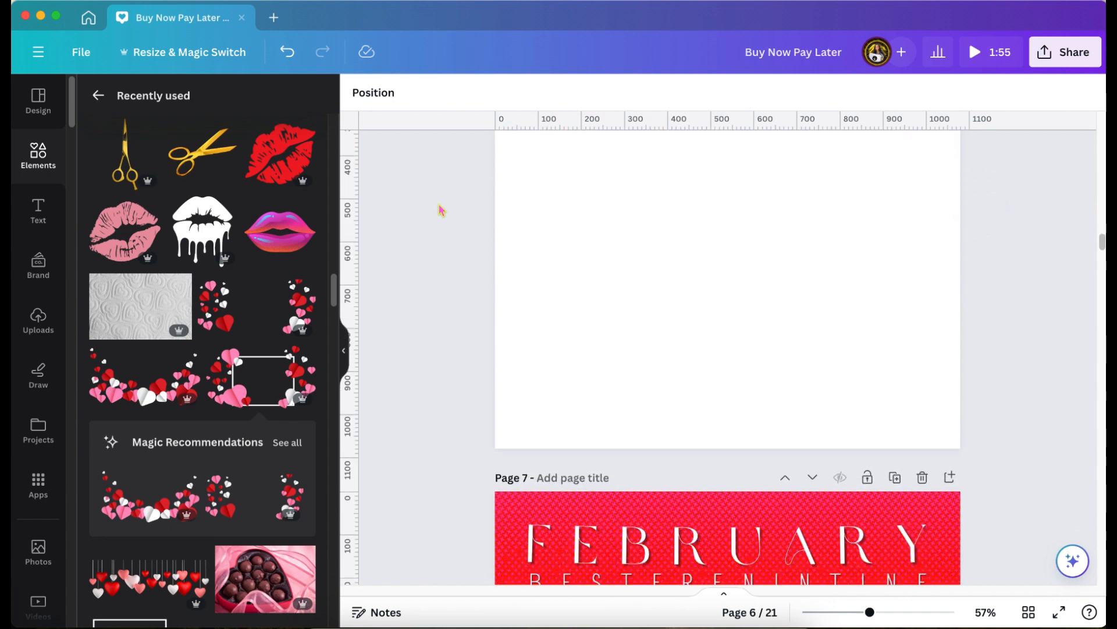
scroll(440, 210, "down", 10)
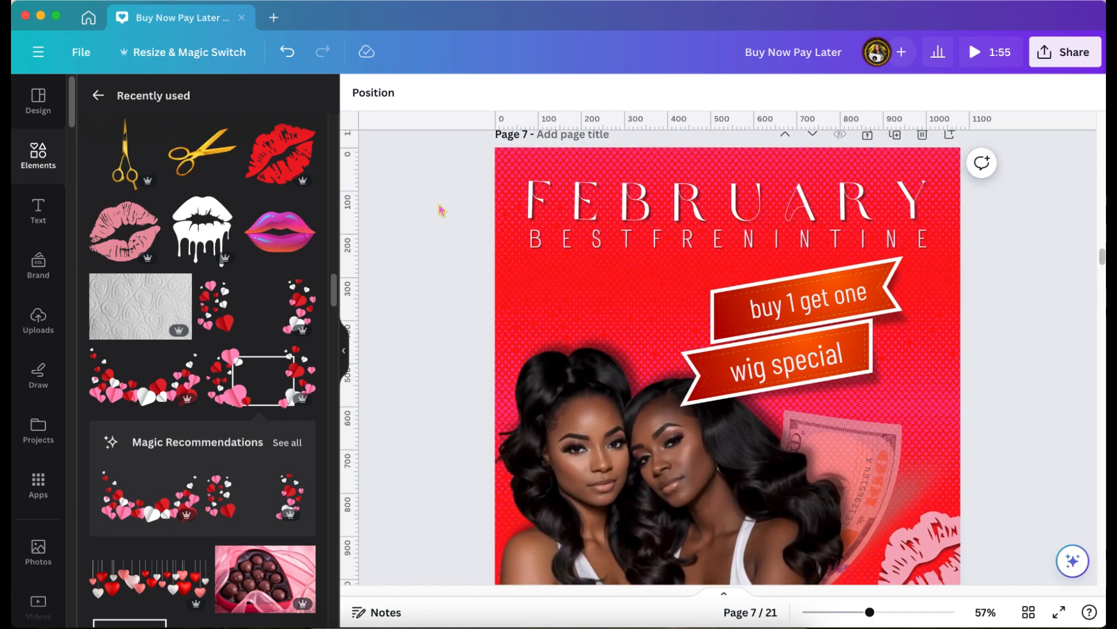
scroll(440, 209, "down", 2)
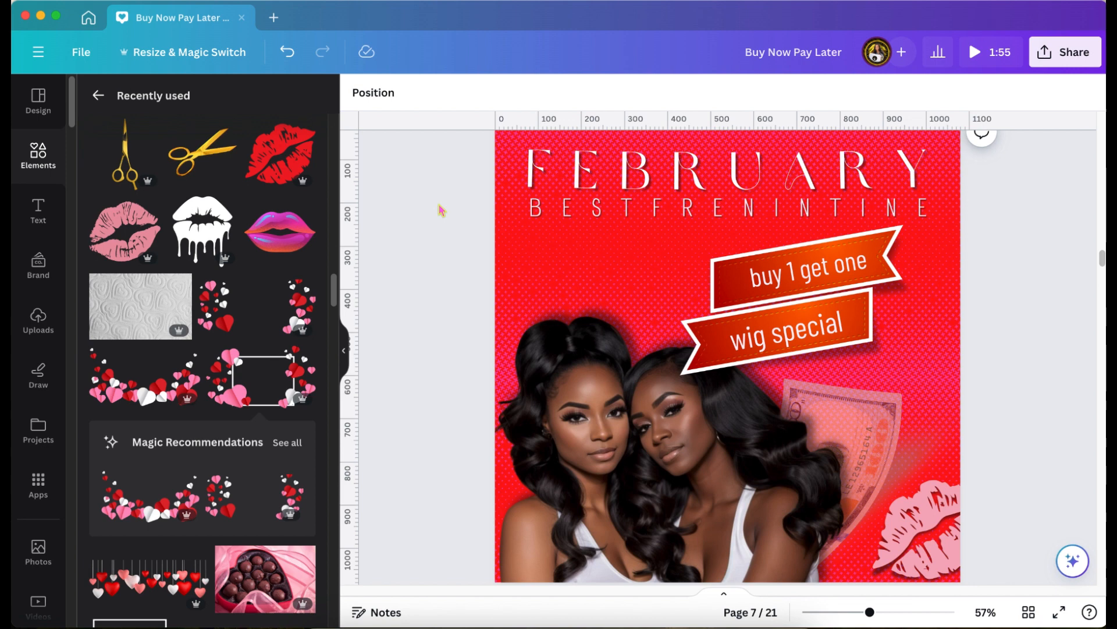
scroll(441, 209, "up", 2)
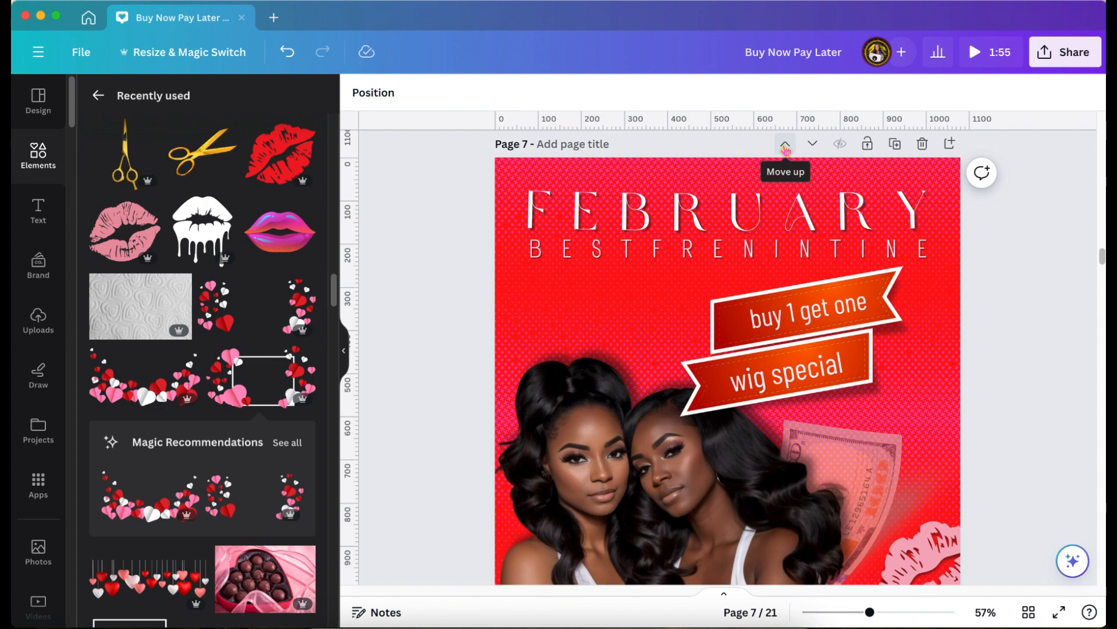
Fill blank page 6's background with the bright red document colour.
scroll(736, 200, "up", 10)
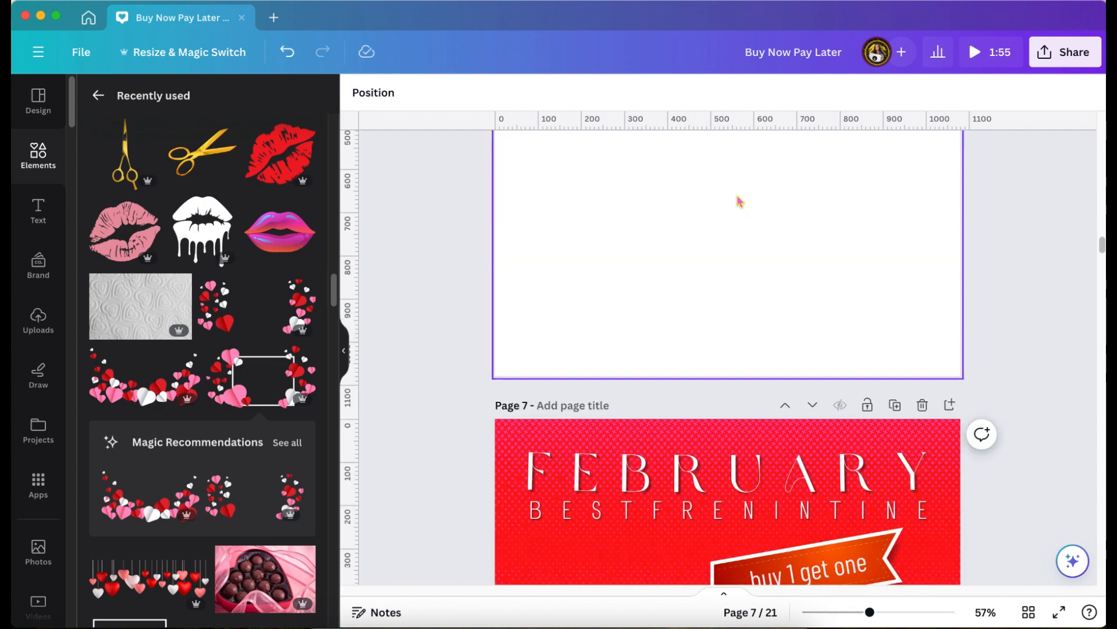
left_click(739, 201)
scroll(738, 199, "up", 4)
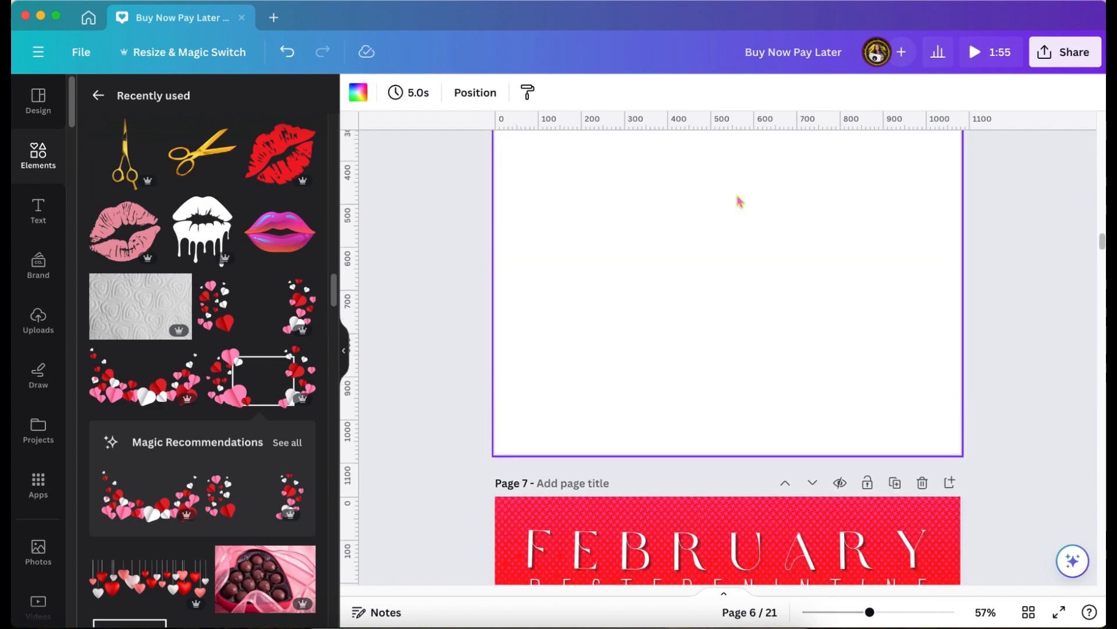
left_click(358, 92)
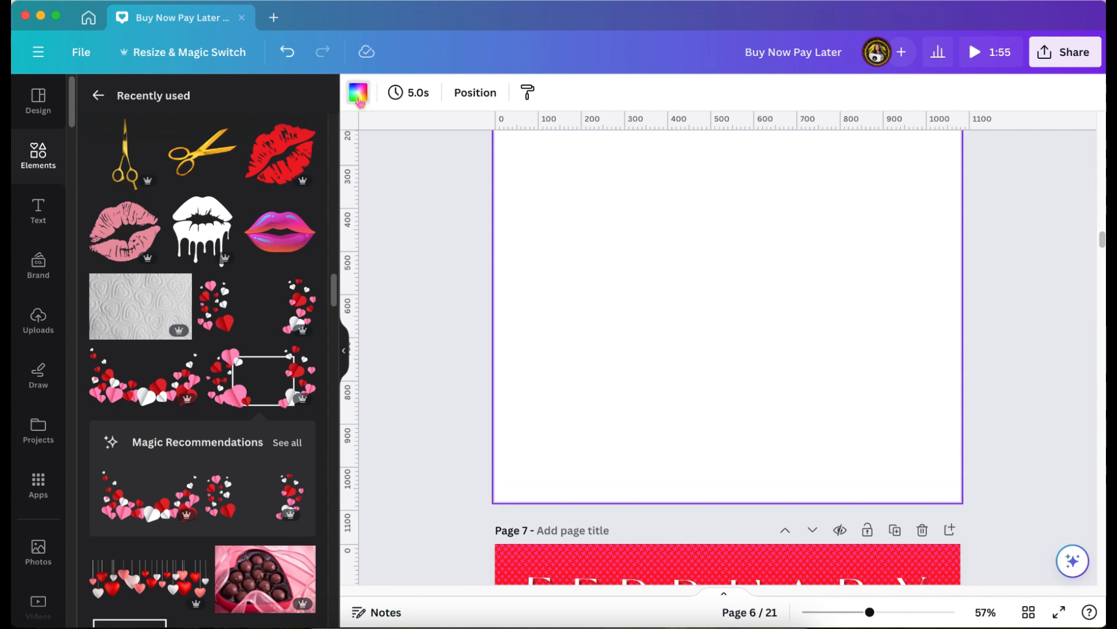
left_click(299, 225)
scroll(424, 323, "down", 1)
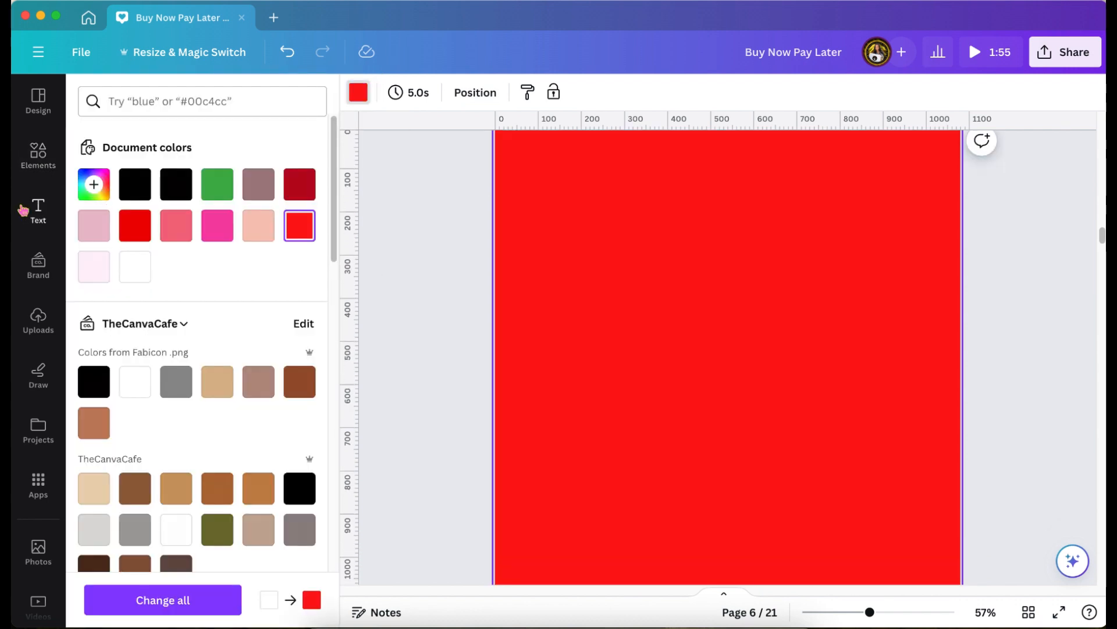
Copy page 7's cut-out photo of the two long-haired models onto page 6's red background.
left_click(38, 152)
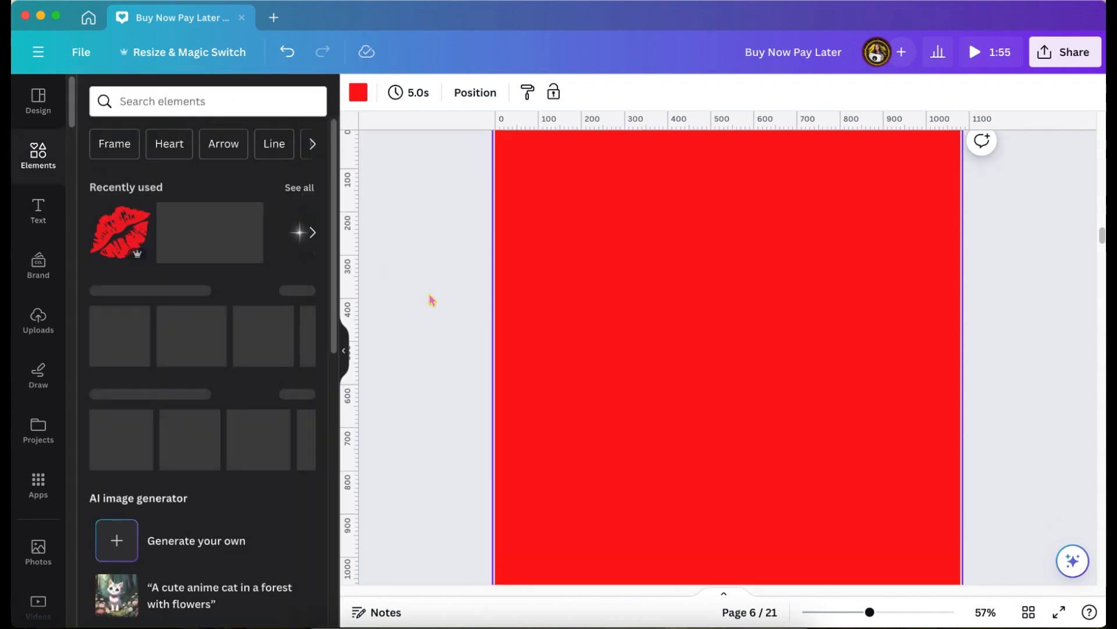
scroll(431, 300, "down", 10)
left_click(639, 416)
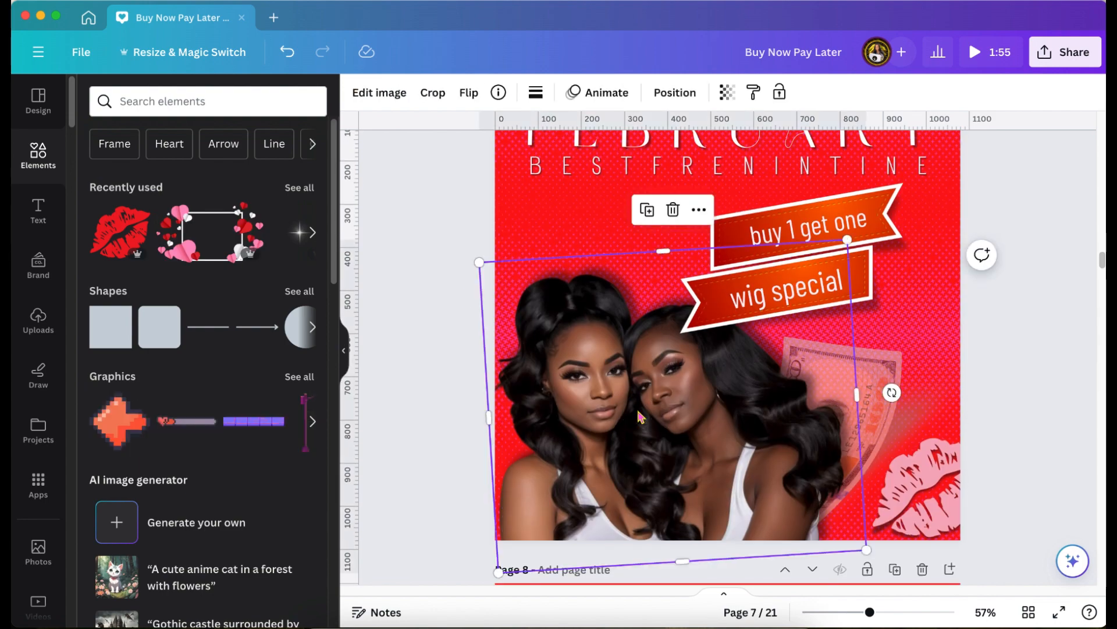
scroll(639, 415, "up", 10)
left_click(641, 416)
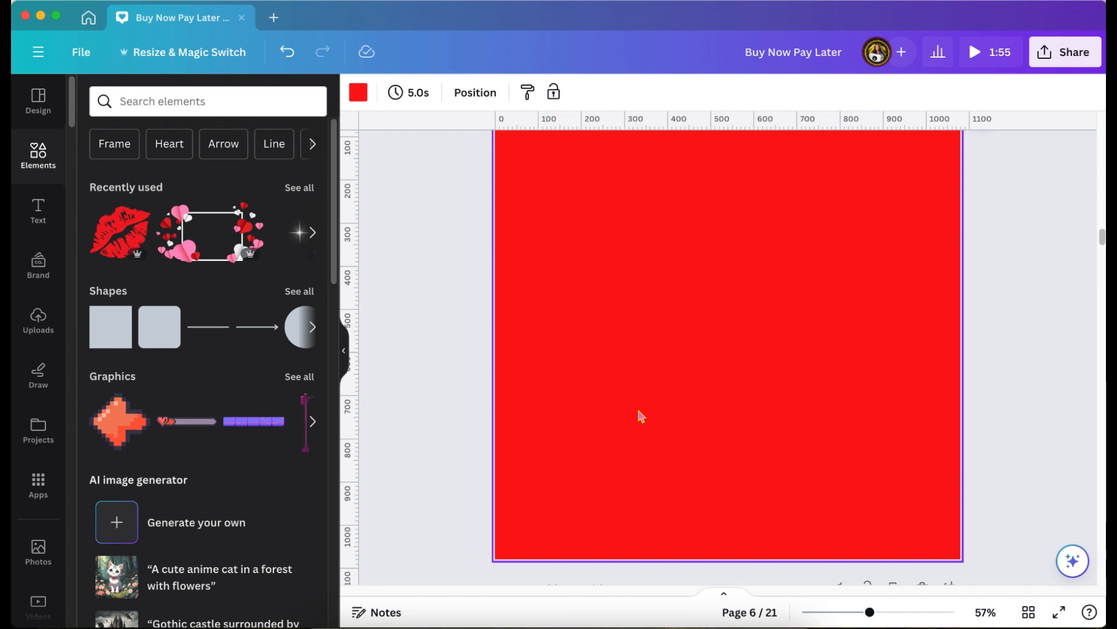
key("super+v")
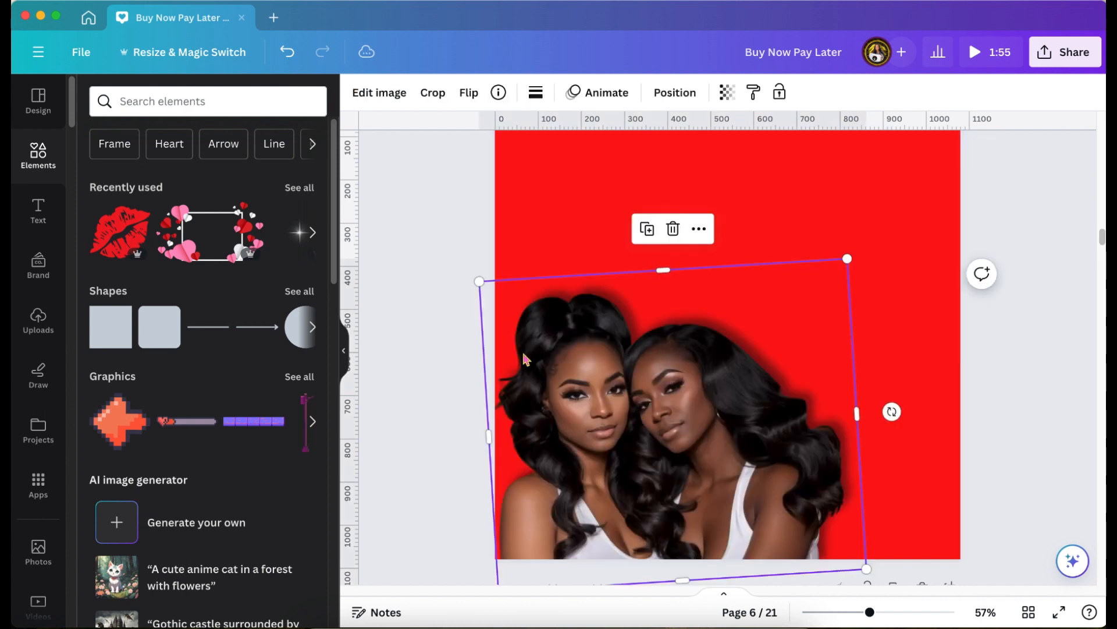
left_click(452, 330)
Try a recently used black dotted gradient graphic over page 6's photo.
scroll(453, 329, "down", 2)
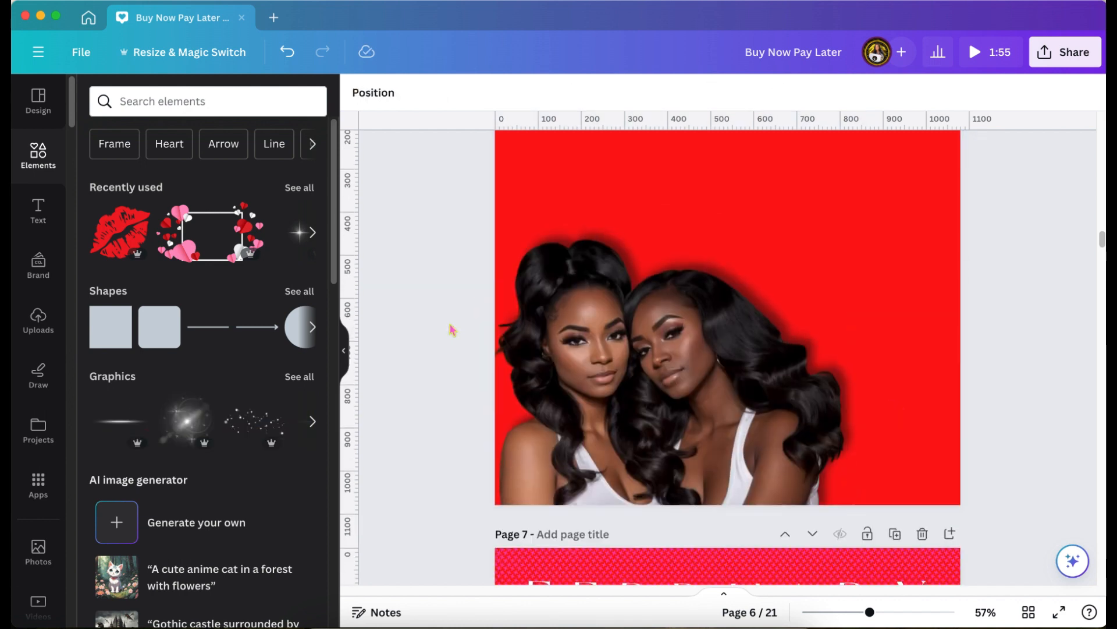
scroll(452, 329, "down", 6)
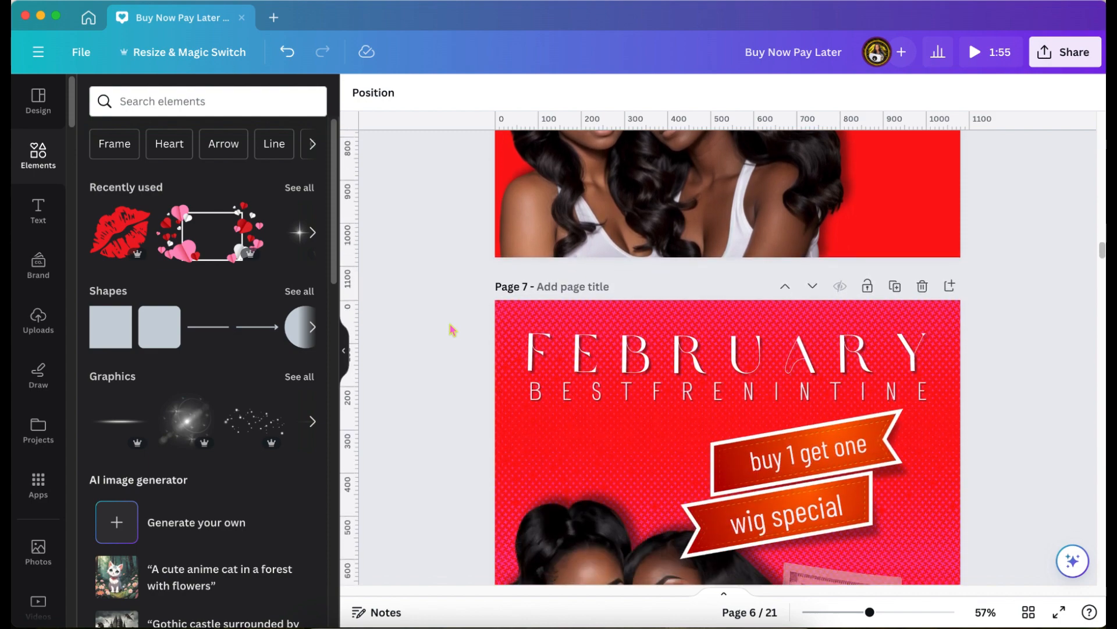
scroll(453, 329, "up", 6)
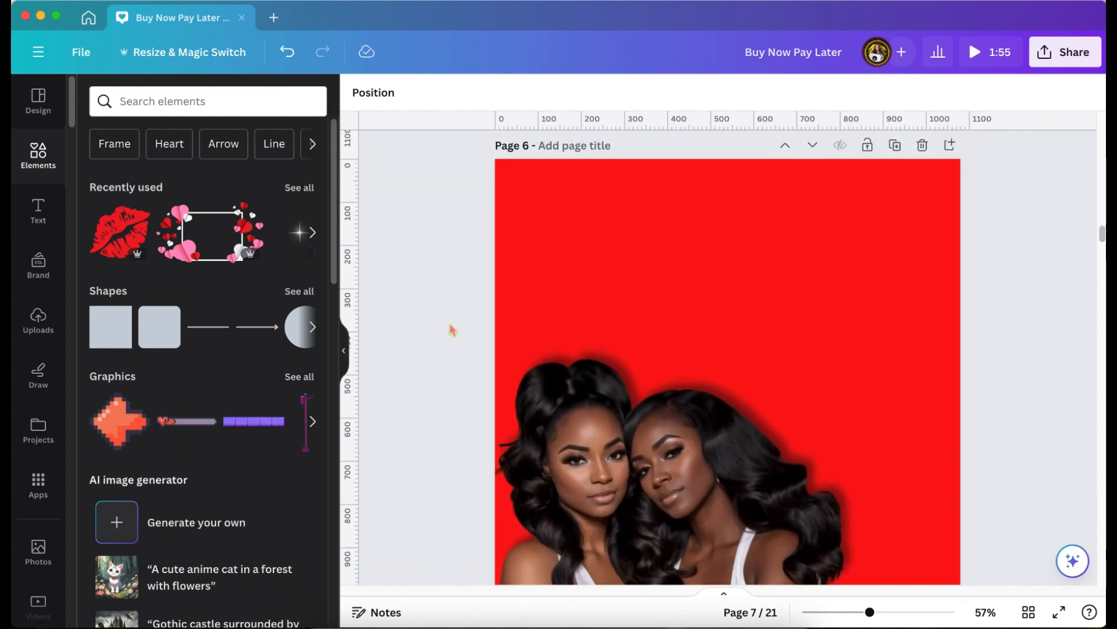
left_click(299, 188)
left_click(304, 330)
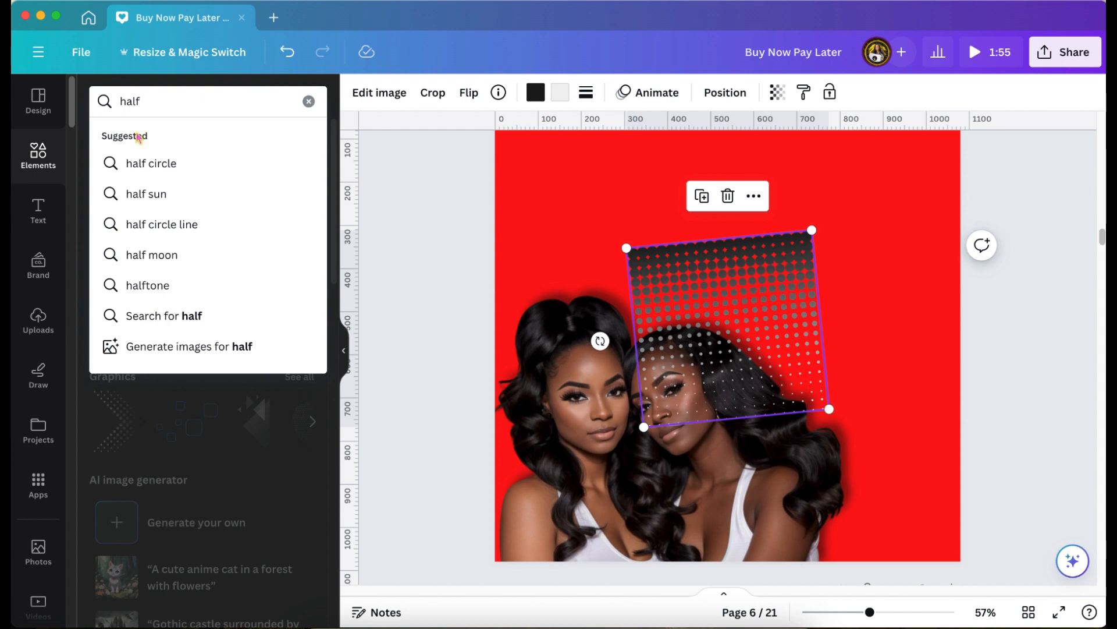
Search the graphics for halftone and delete the black dotted gradient from page 6.
left_click(150, 286)
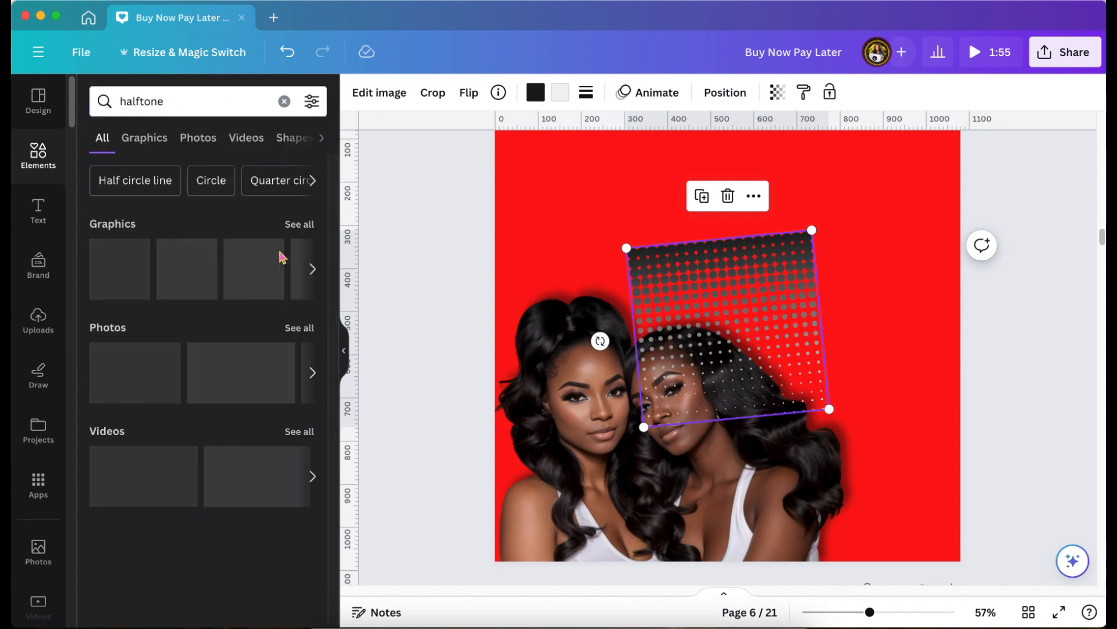
left_click(308, 227)
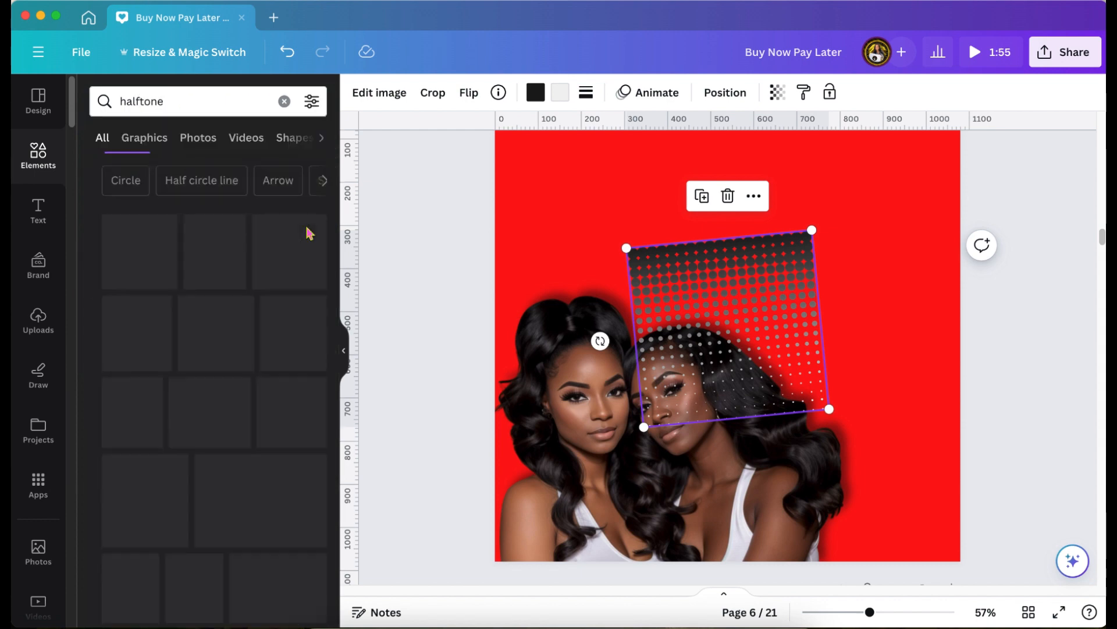
left_click(729, 197)
Add a black rectangular halftone gradient, rotate it 180°, and scale it across page 6's top at 1080 × 664.2 px.
scroll(262, 428, "down", 2)
scroll(263, 433, "down", 2)
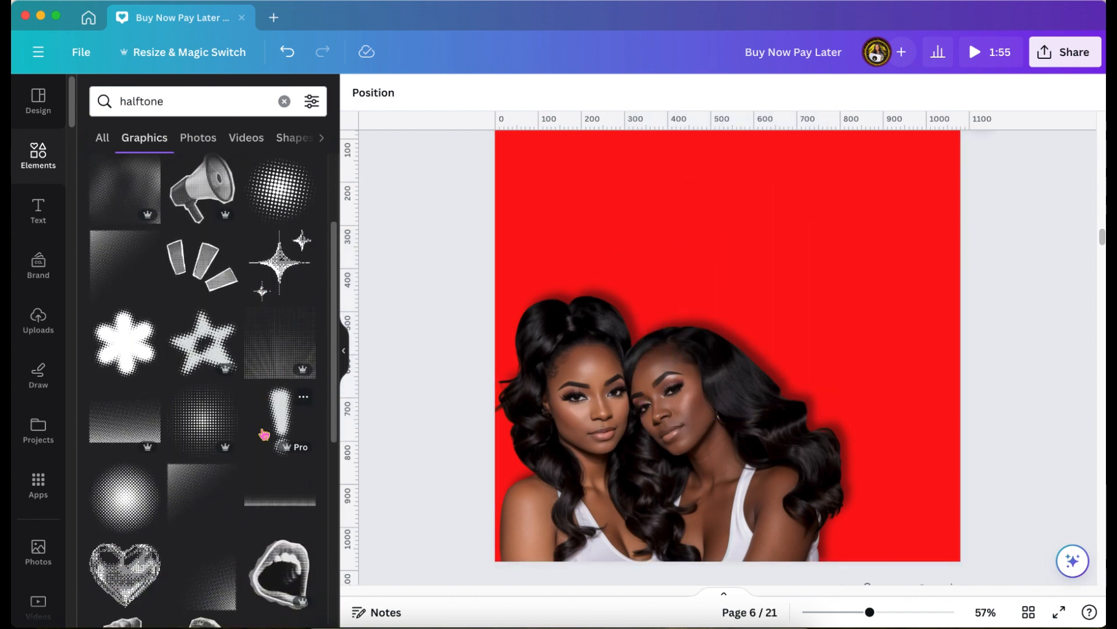
left_click(100, 441)
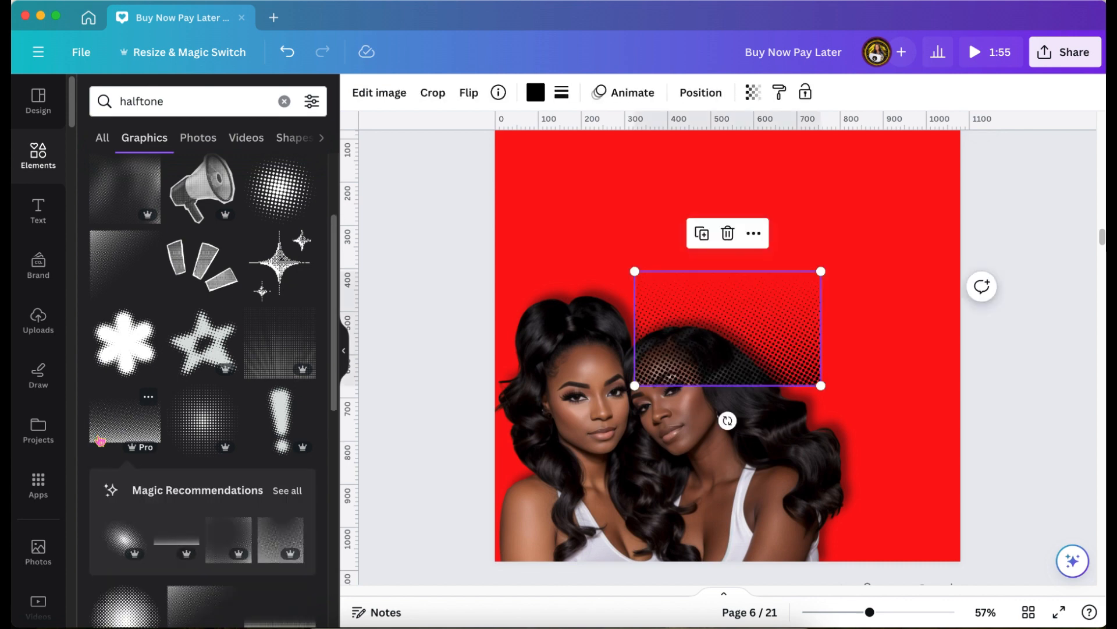
left_click_drag(728, 420, 731, 242)
scroll(727, 250, "up", 2)
left_click_drag(723, 373, 583, 202)
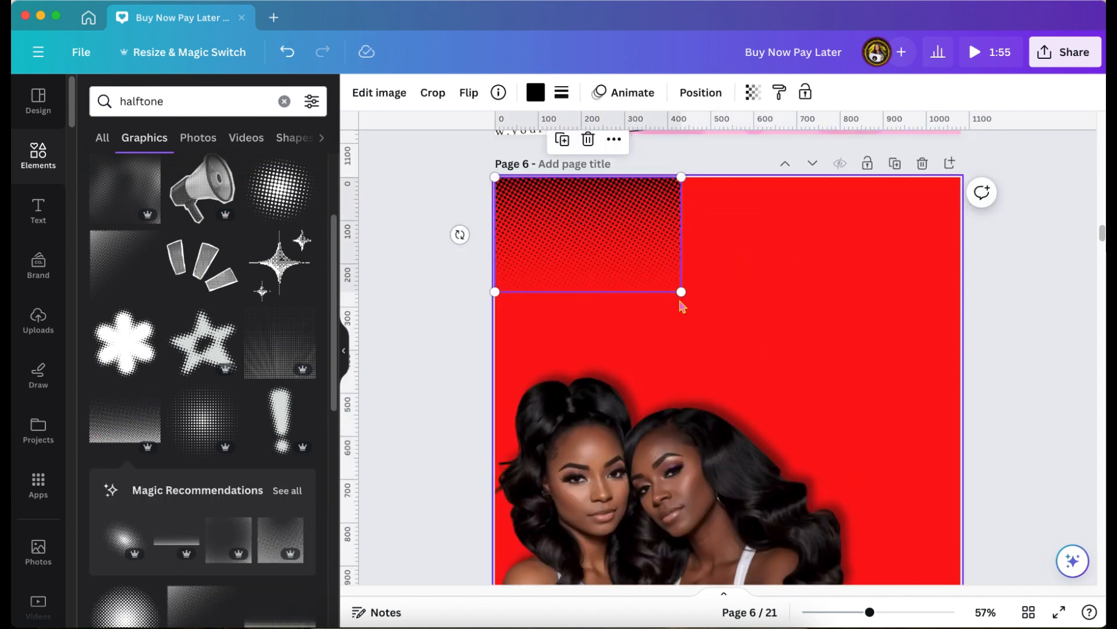
left_click_drag(678, 292, 962, 456)
scroll(963, 456, "down", 1)
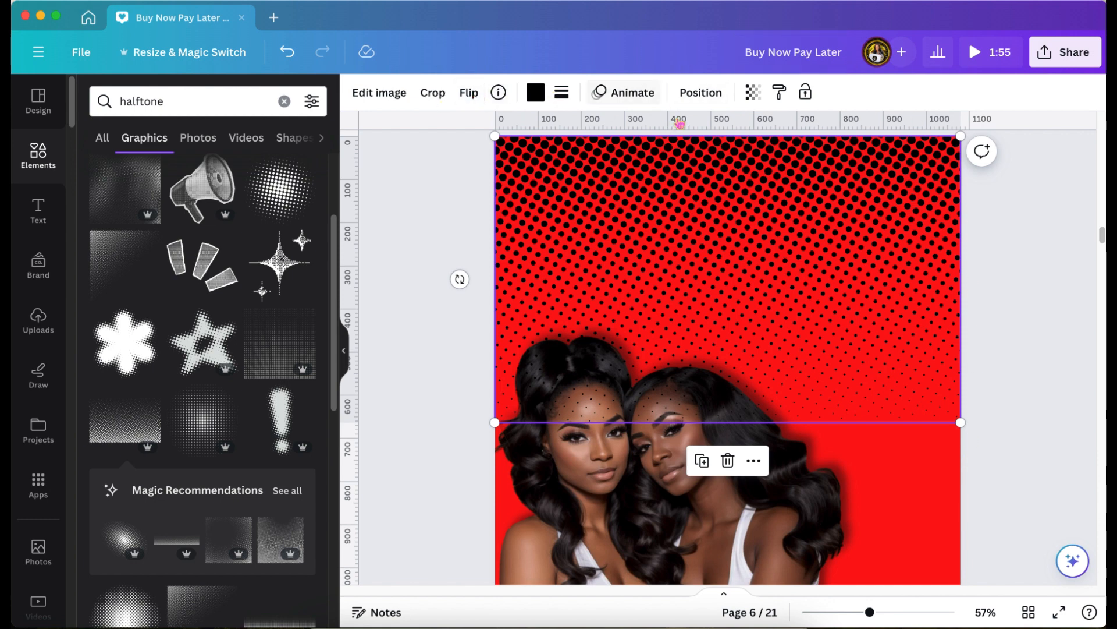
Send page 6's halftone gradient to the back, behind the photo of the two models.
left_click(701, 93)
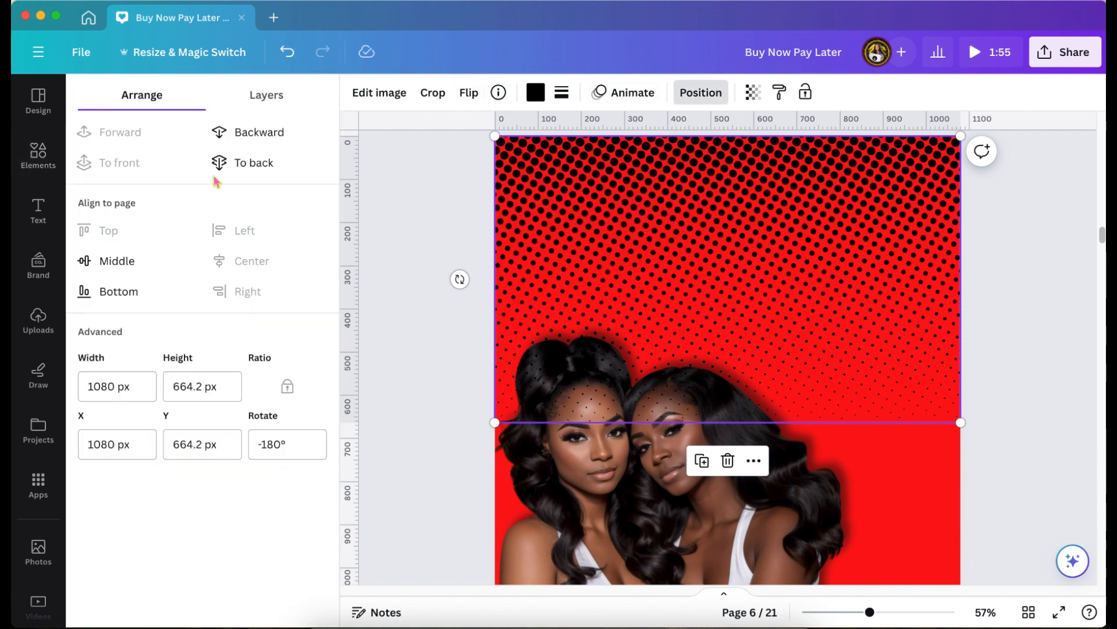
left_click(256, 164)
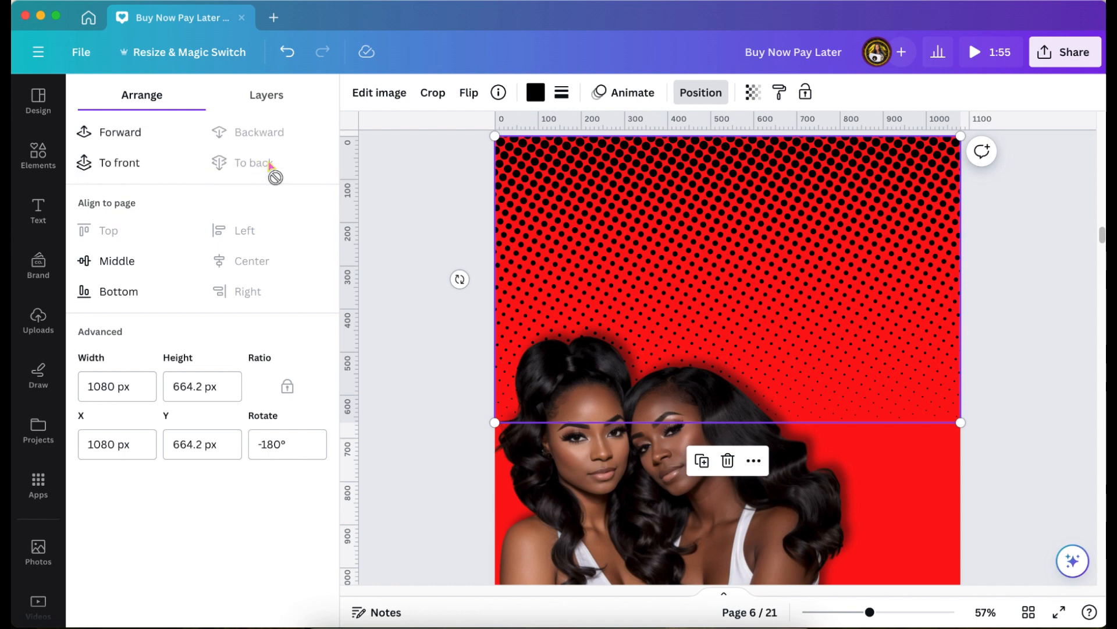
left_click(430, 271)
scroll(430, 269, "down", 4)
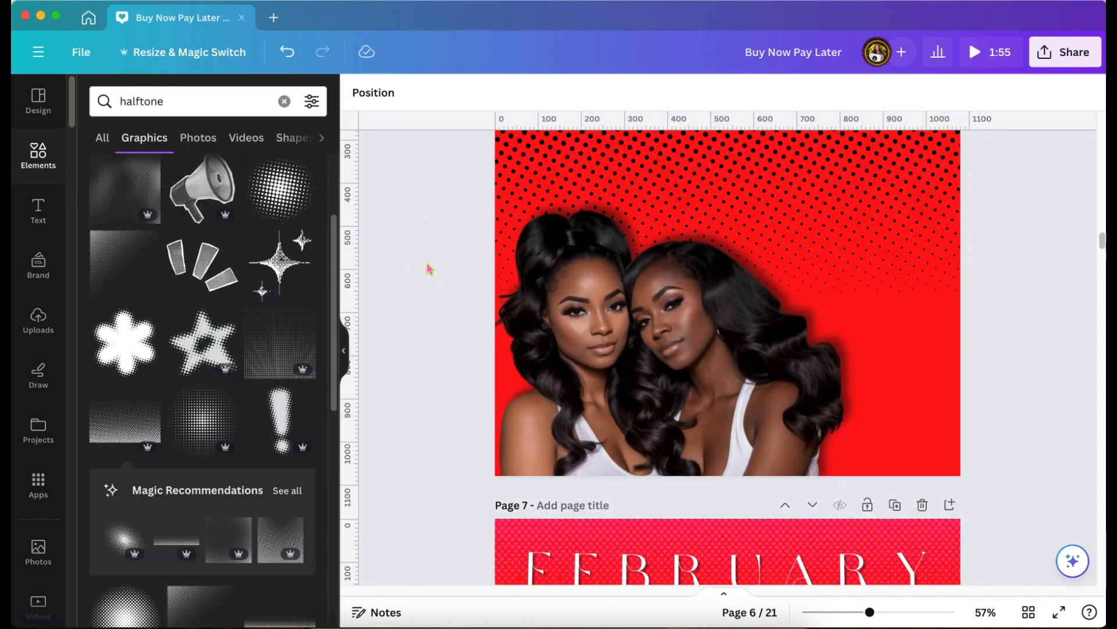
scroll(429, 269, "up", 5)
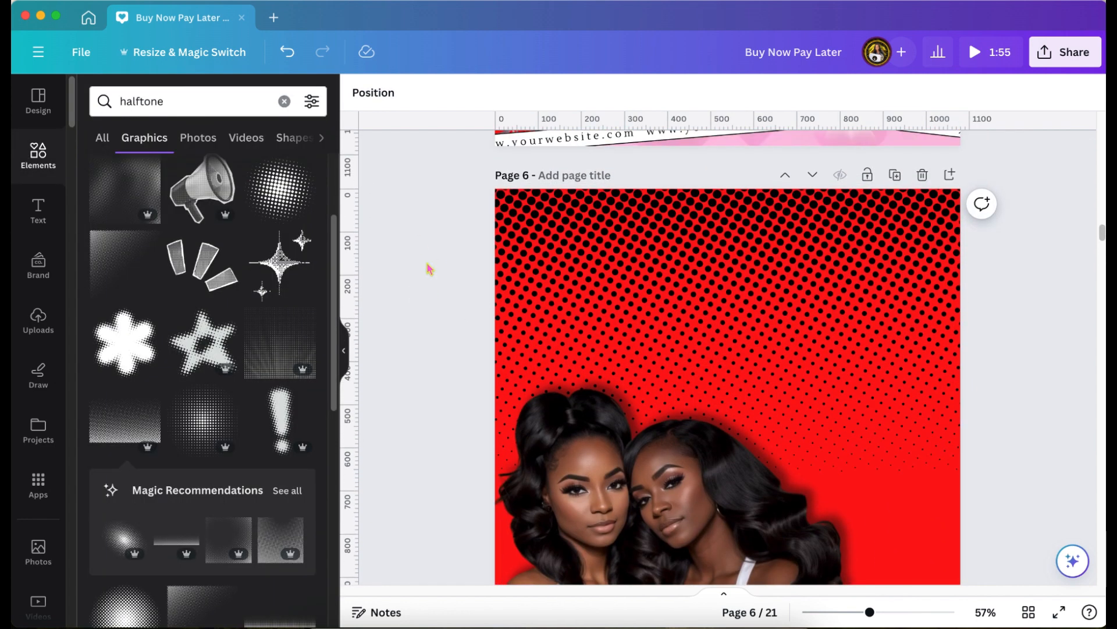
Lower the opacity of page 6's black halftone gradient to a faint level.
left_click(664, 251)
left_click(754, 93)
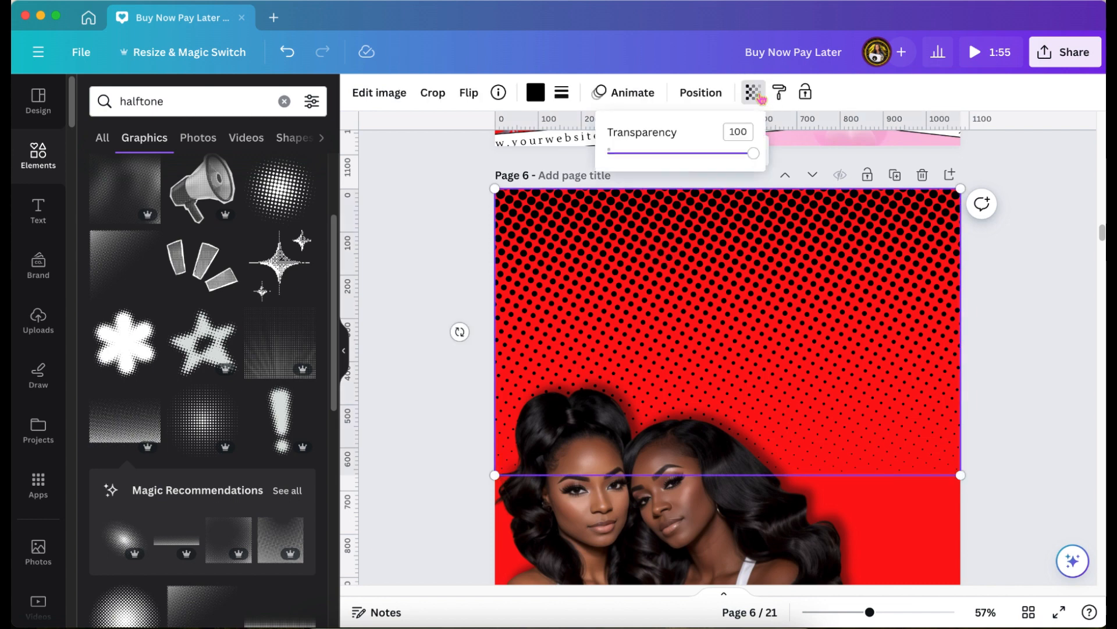
left_click_drag(688, 157, 641, 155)
left_click_drag(633, 154, 627, 153)
Recolour page 6's halftone gradient with the hot pink document colour.
left_click(541, 96)
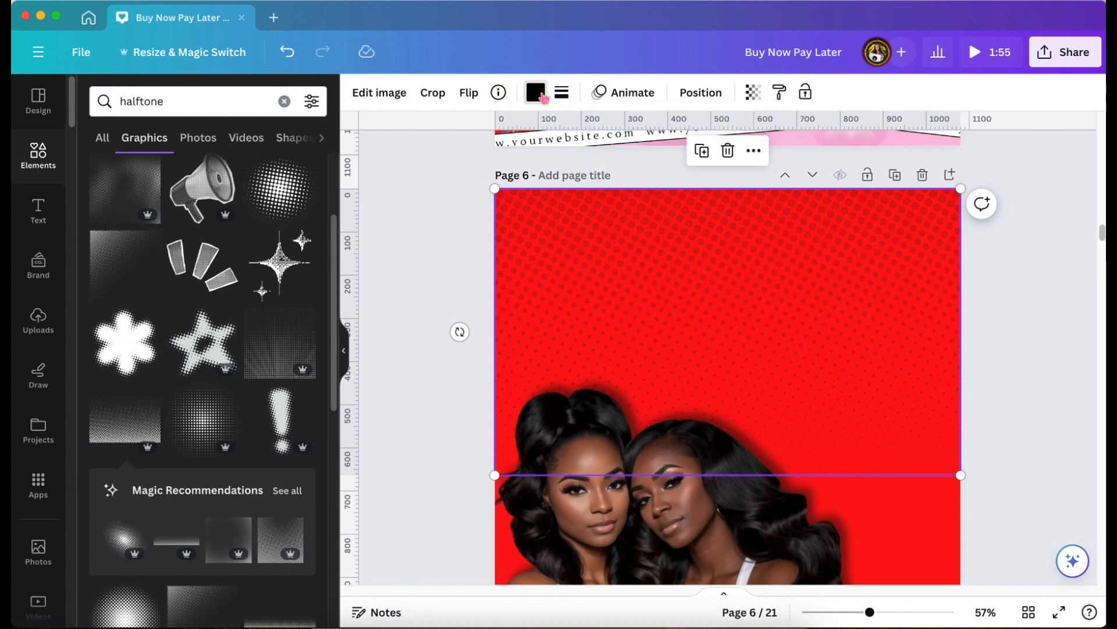
left_click(541, 95)
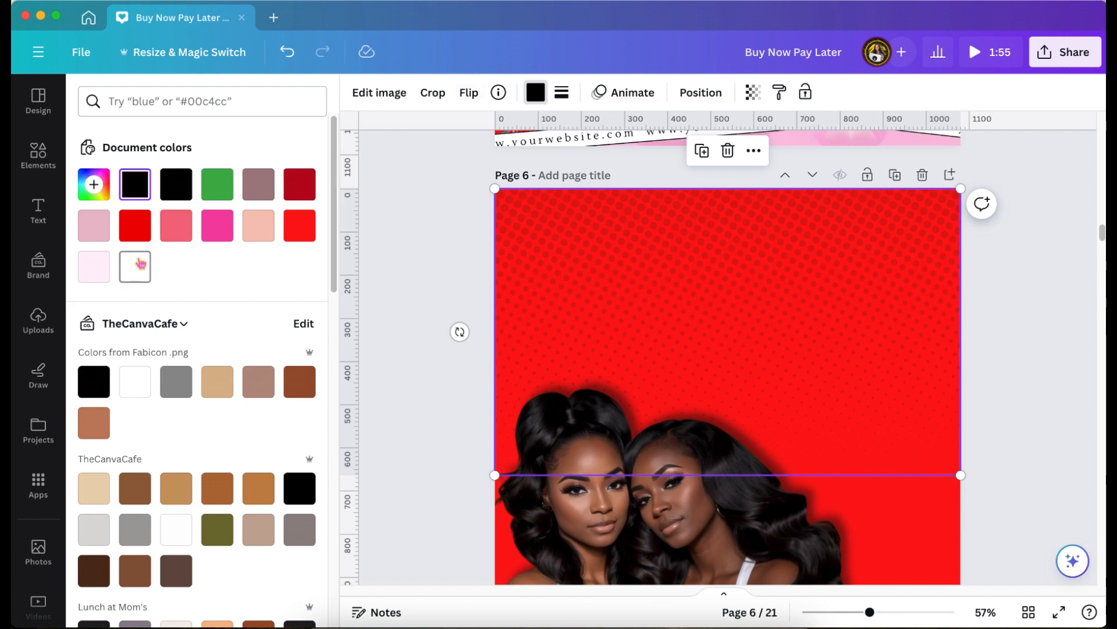
left_click(219, 228)
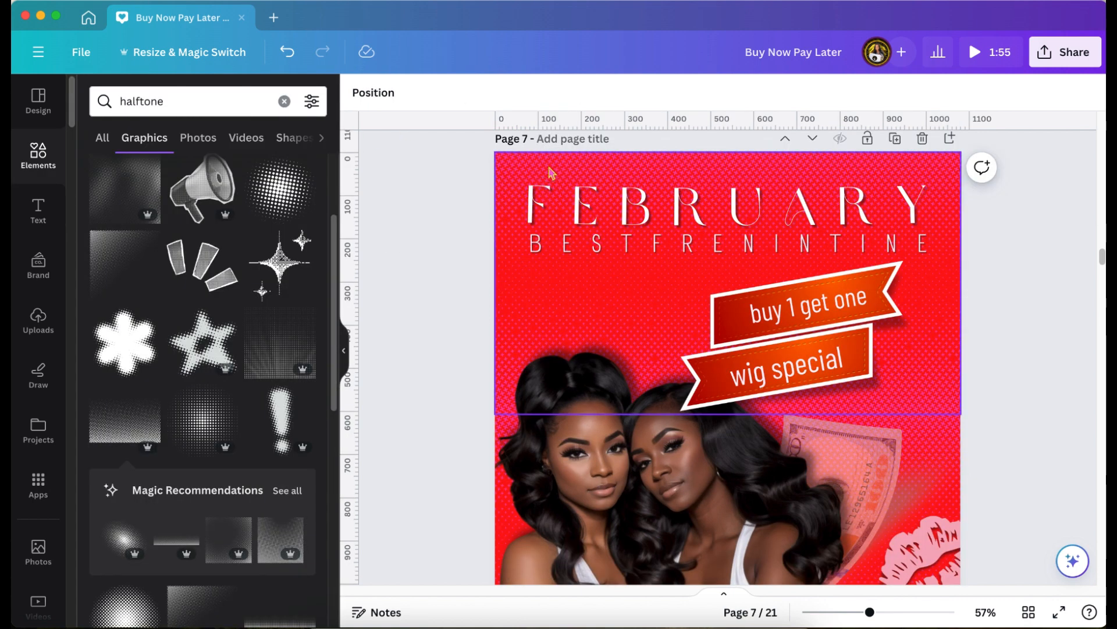
Duplicate page 7's pink halftone background, check the copy's graphic information, and delete the copy.
left_click(551, 173)
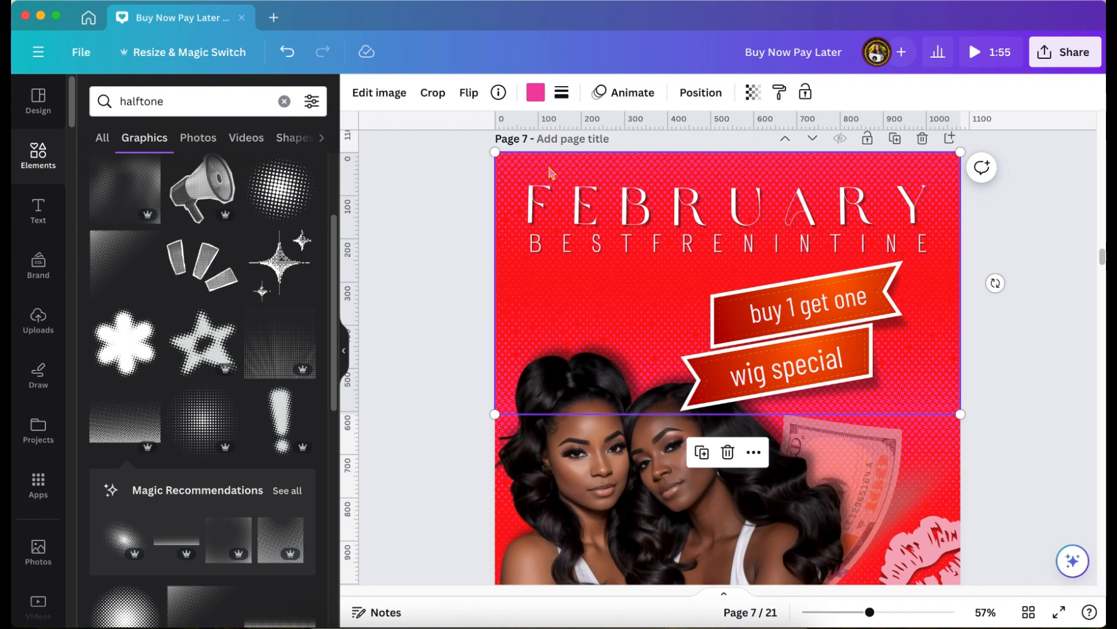
left_click(702, 452)
left_click_drag(731, 346, 753, 453)
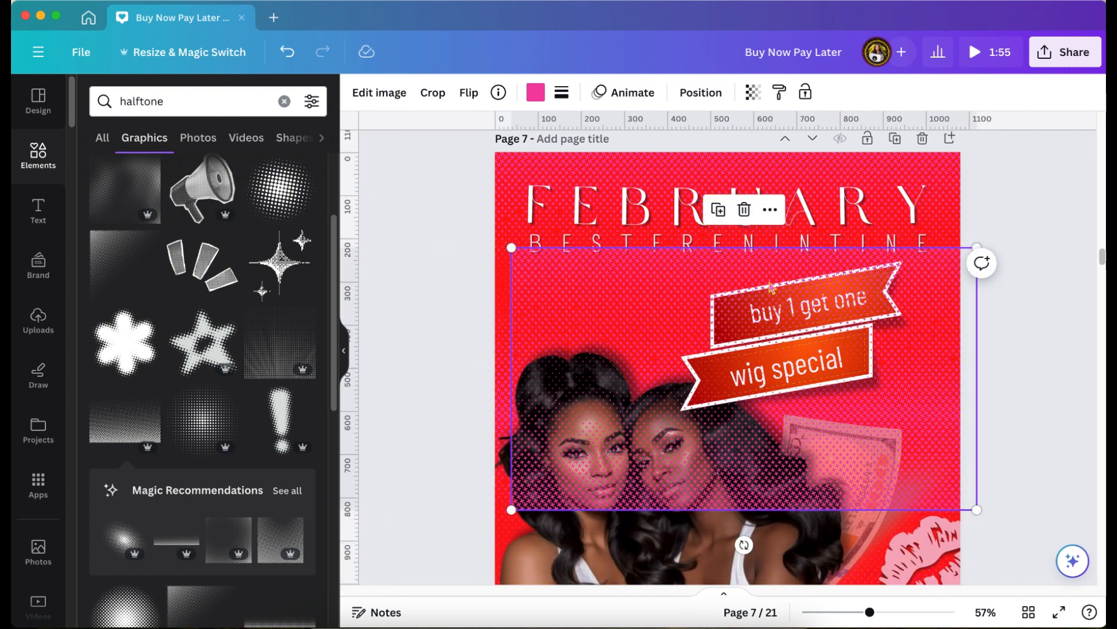
left_click(497, 92)
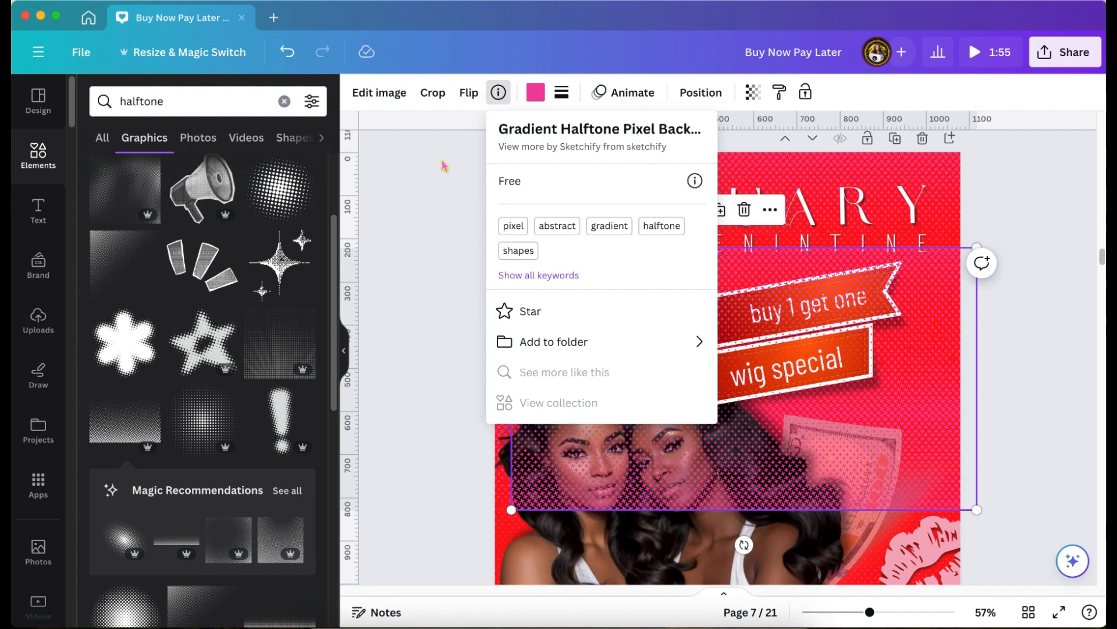
left_click(444, 166)
left_click(744, 210)
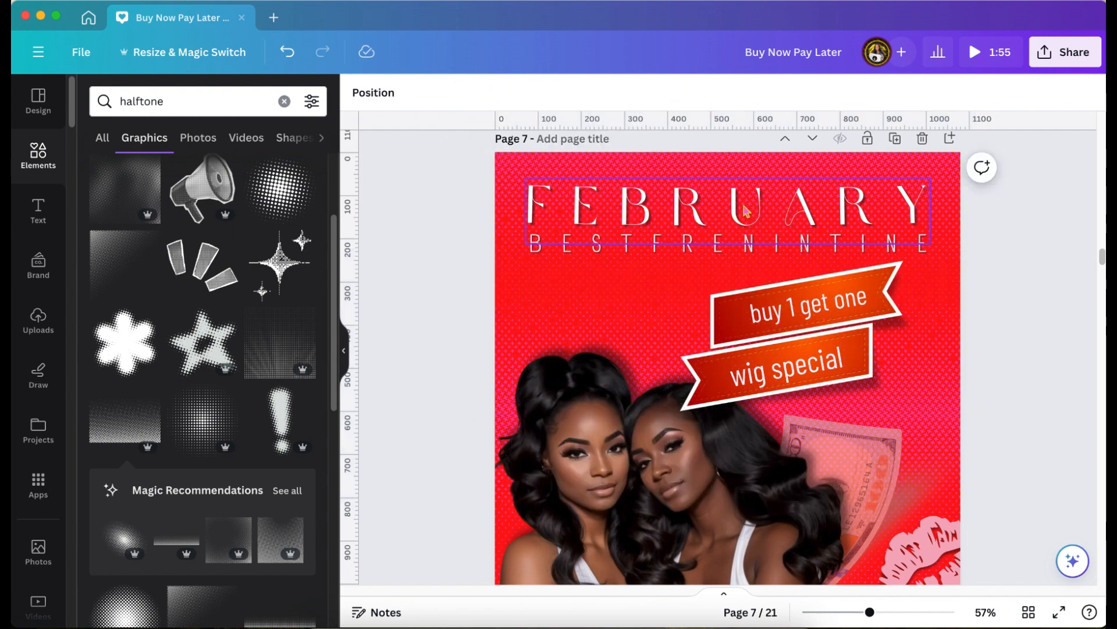
Raise the opacity of page 6's pink halftone gradient to slightly below full.
scroll(745, 210, "up", 10)
scroll(746, 210, "down", 3)
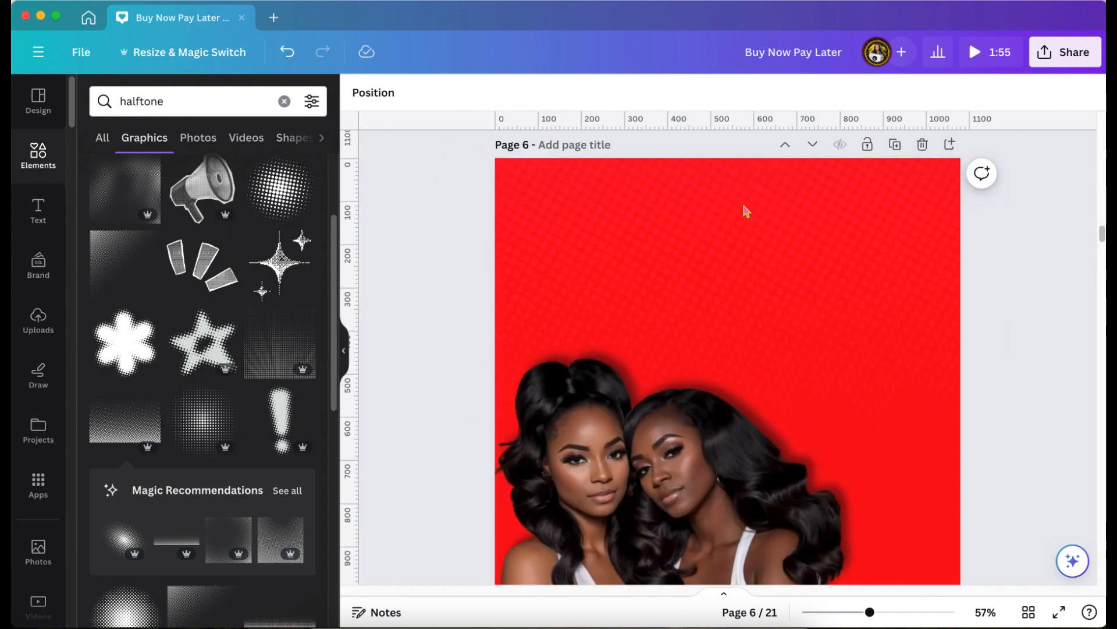
left_click(745, 210)
left_click(753, 92)
mouse_move(753, 153)
left_mouse_down()
mouse_move(626, 153)
mouse_move(734, 153)
left_mouse_up()
left_click(457, 267)
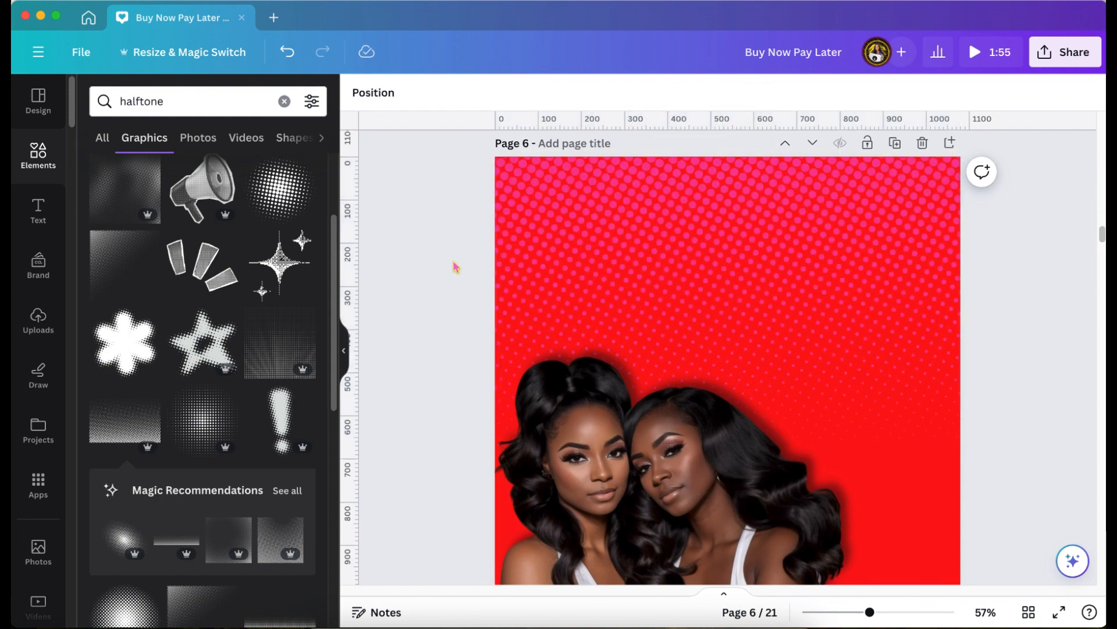
Copy the FEBRUARY and BESTFRENINTINE headings from page 7 onto page 6 above the models.
scroll(455, 266, "down", 5)
scroll(456, 267, "down", 2)
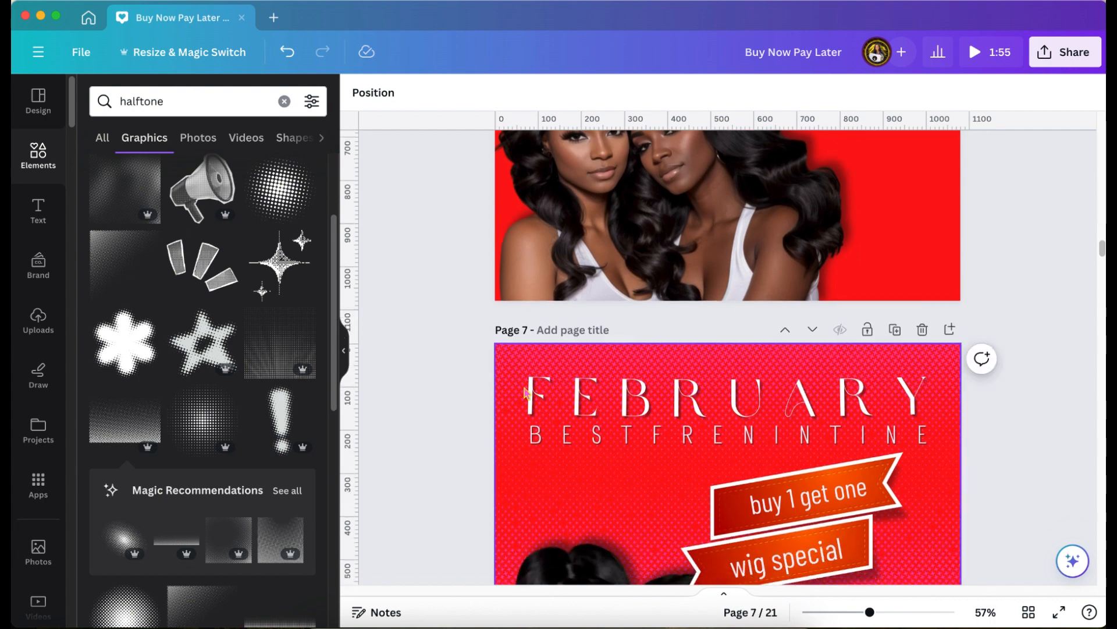
left_click(560, 387)
left_click(542, 445, "shift")
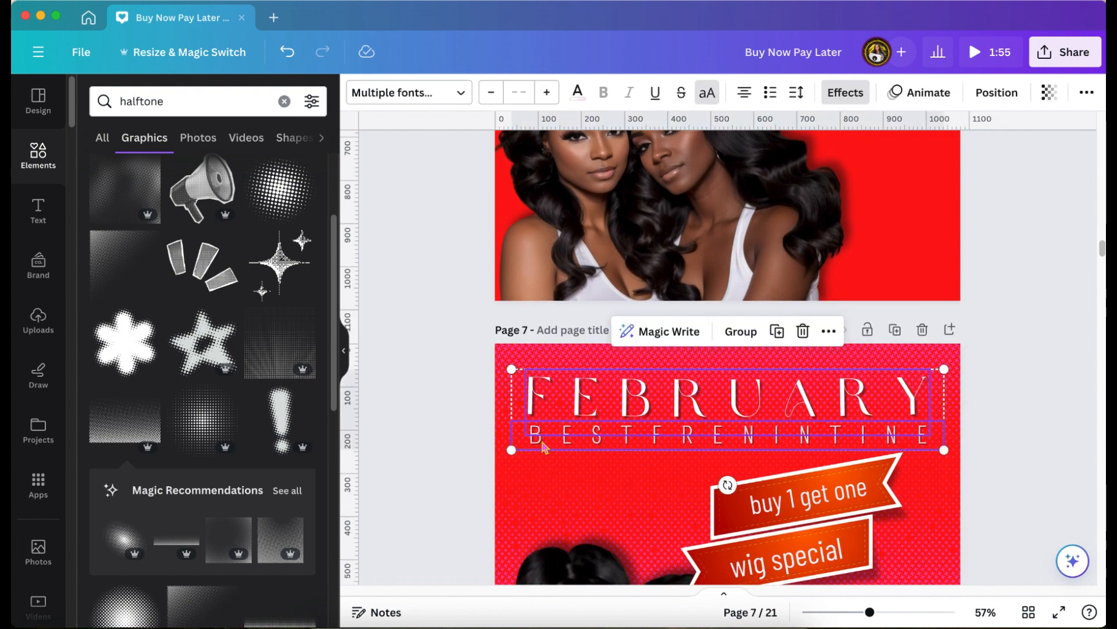
scroll(541, 447, "up", 10)
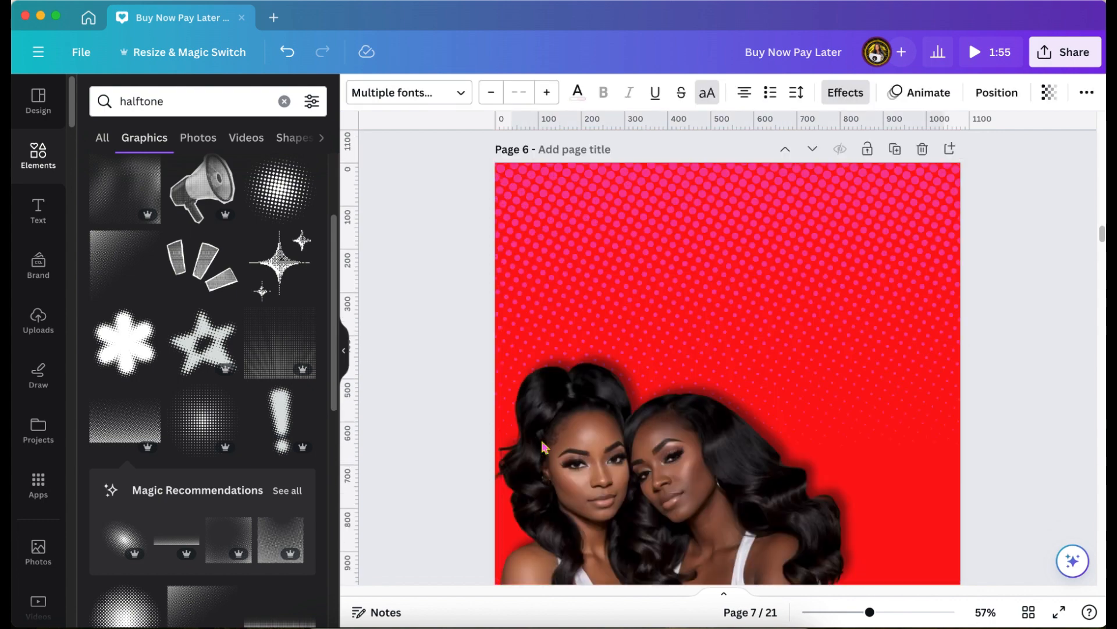
scroll(541, 447, "down", 5)
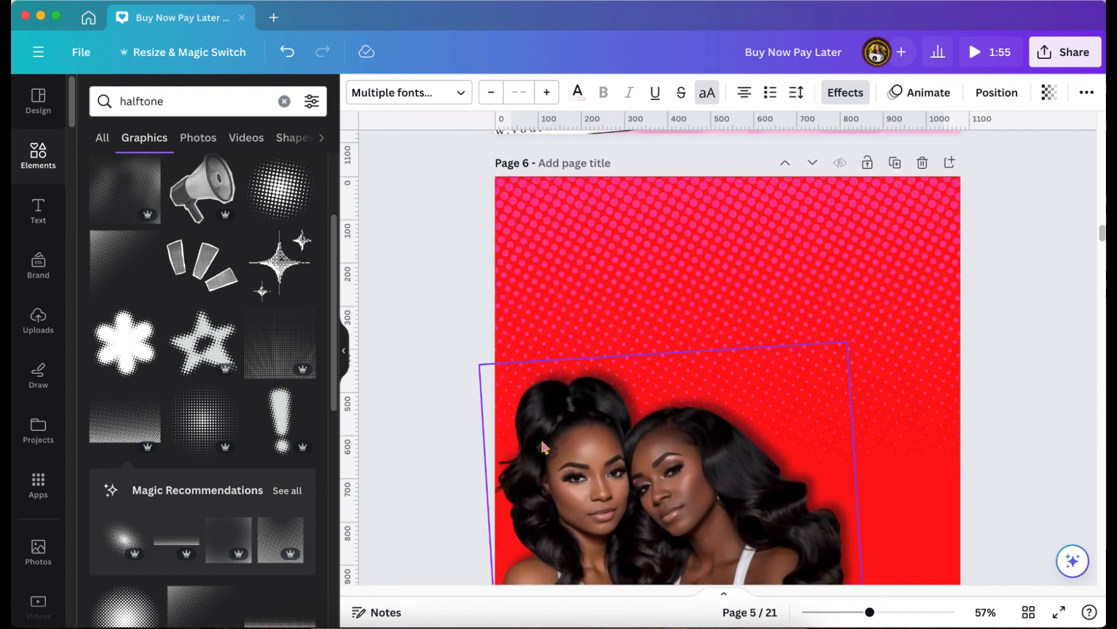
left_click(732, 312)
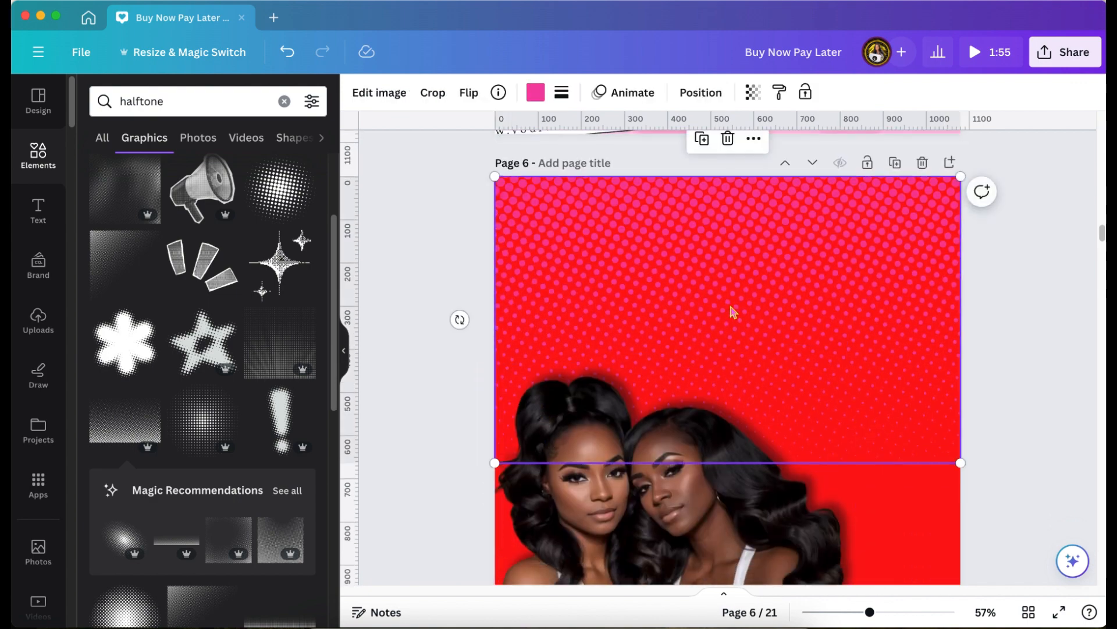
key("super+v")
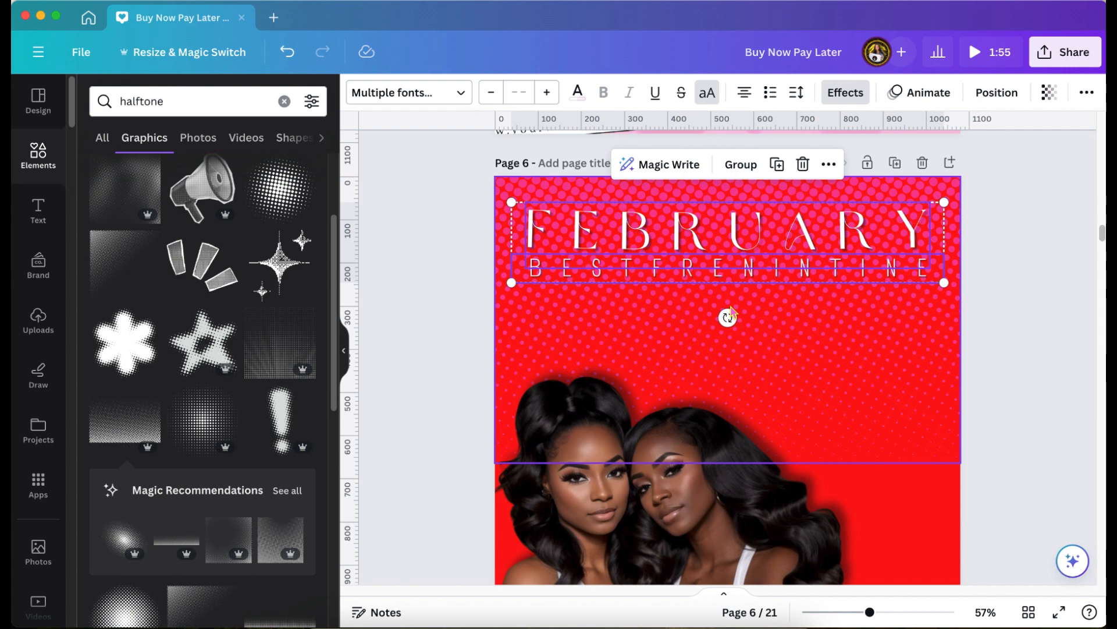
left_click(999, 273)
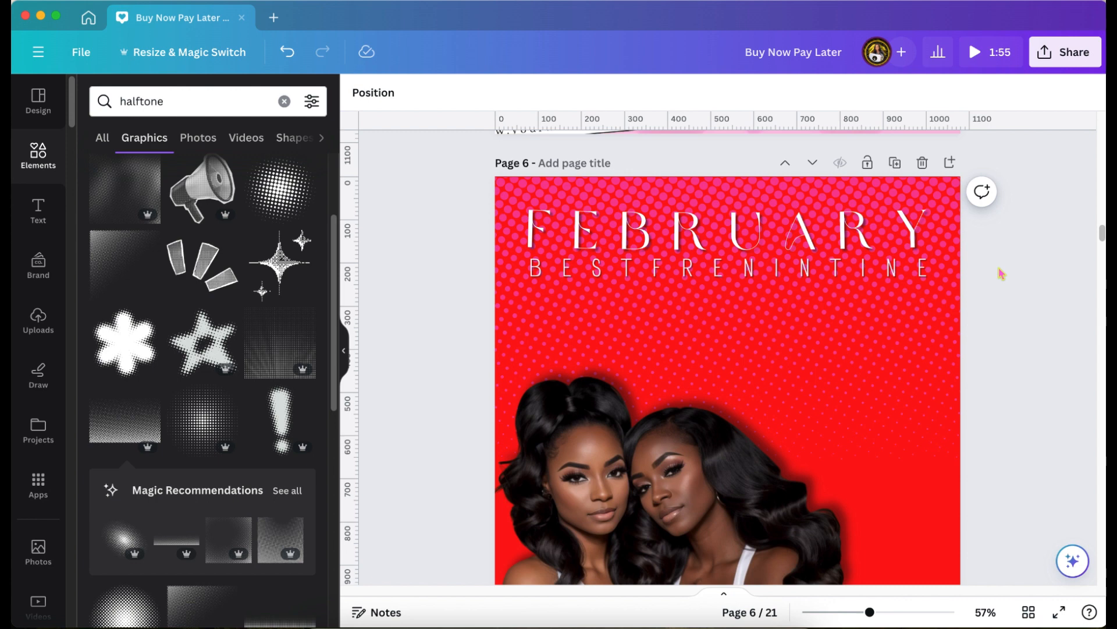
Check the graphic information of page 7's orange ribbon label and copy the ribbon graphic onto page 6.
scroll(1001, 271, "down", 1)
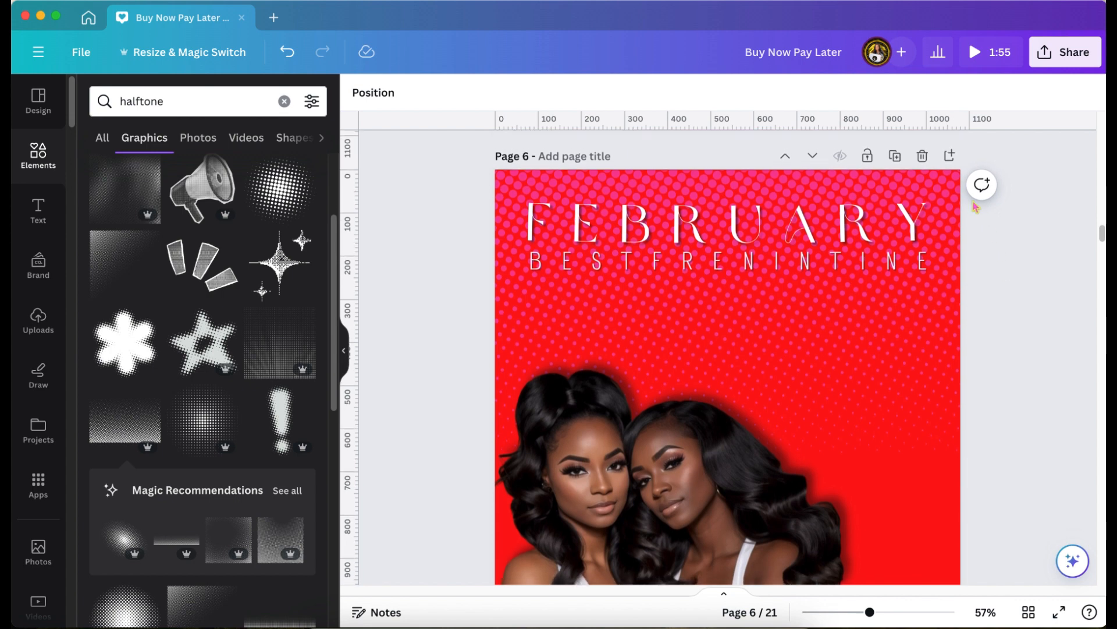
scroll(870, 326, "down", 3)
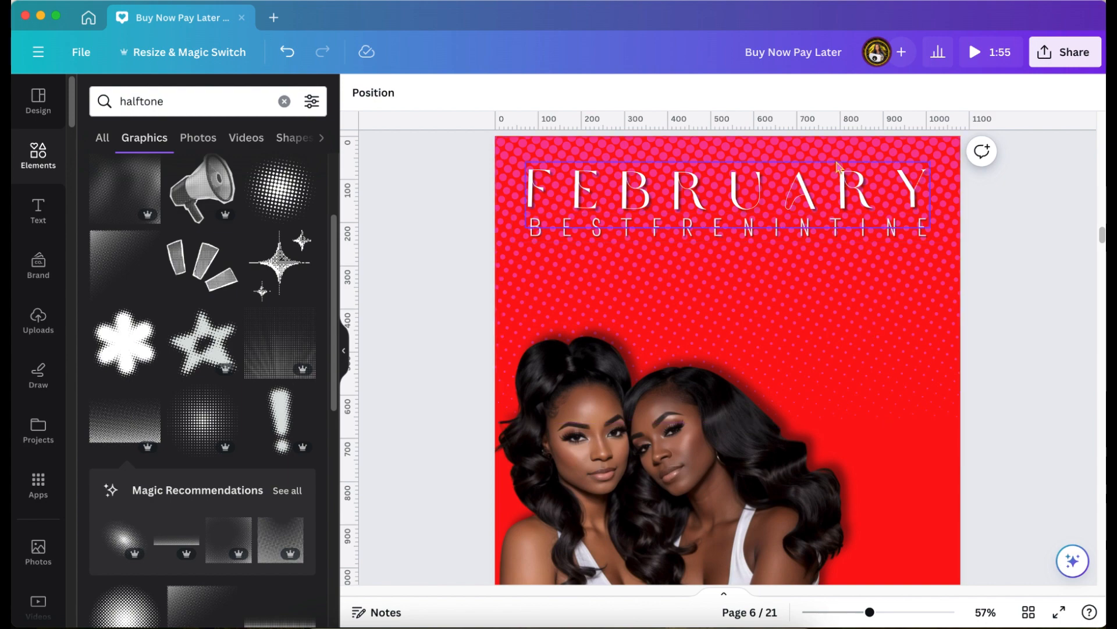
left_click(835, 196)
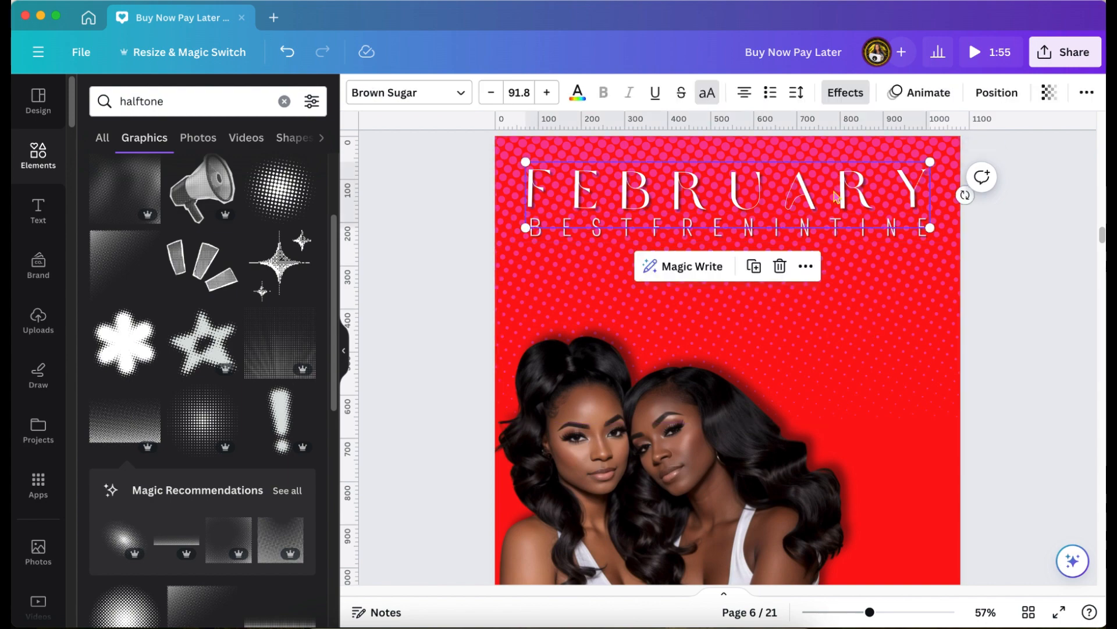
scroll(734, 291, "down", 10)
left_click(726, 288)
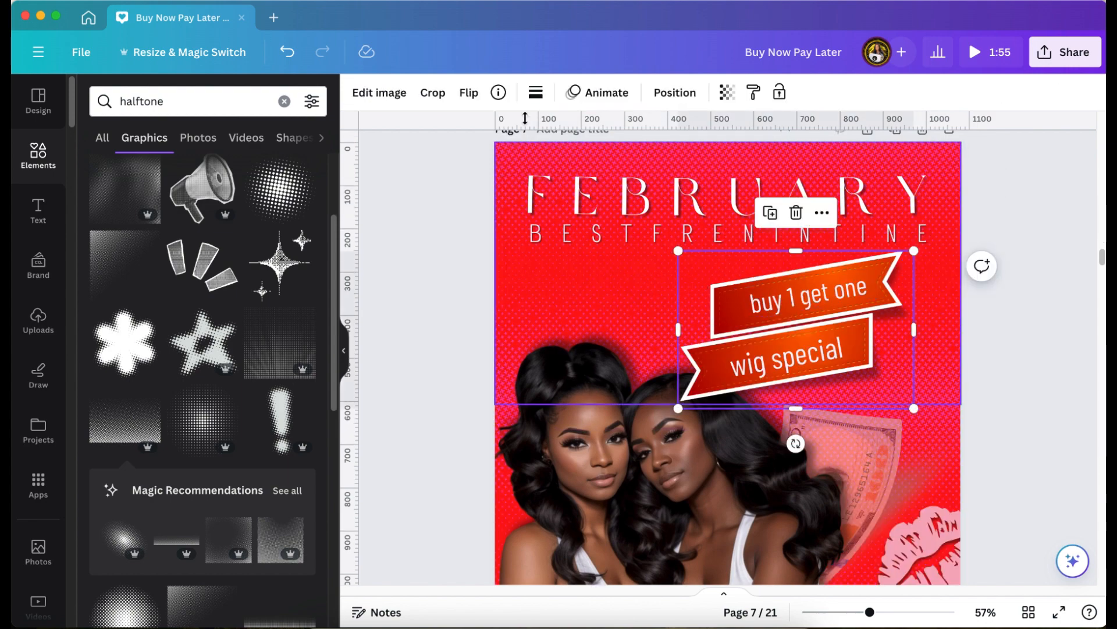
left_click(498, 93)
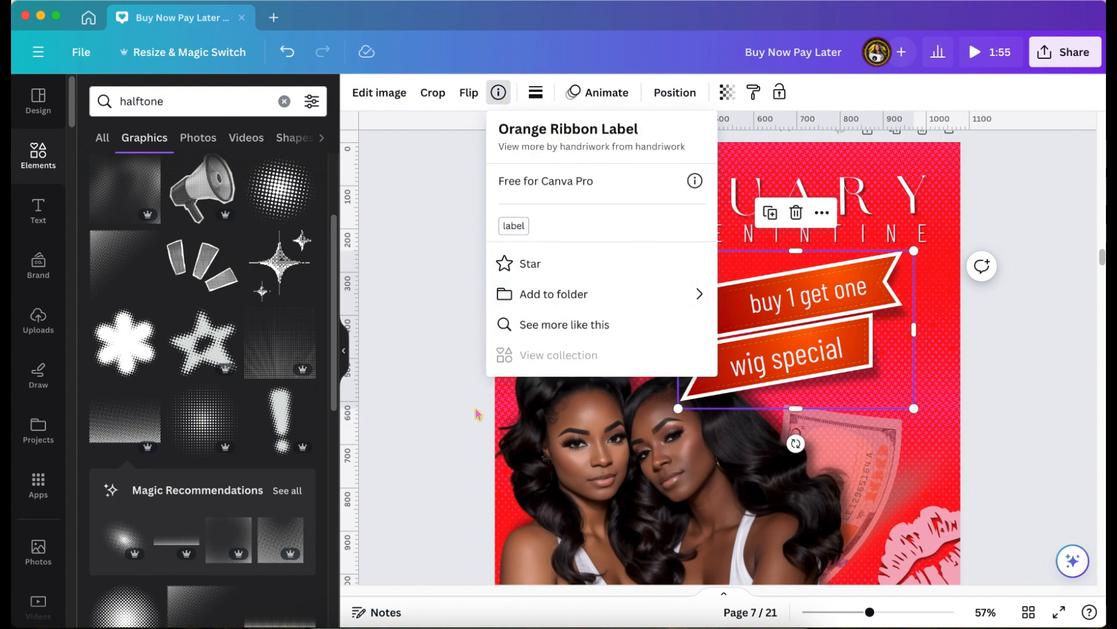
left_click(394, 347)
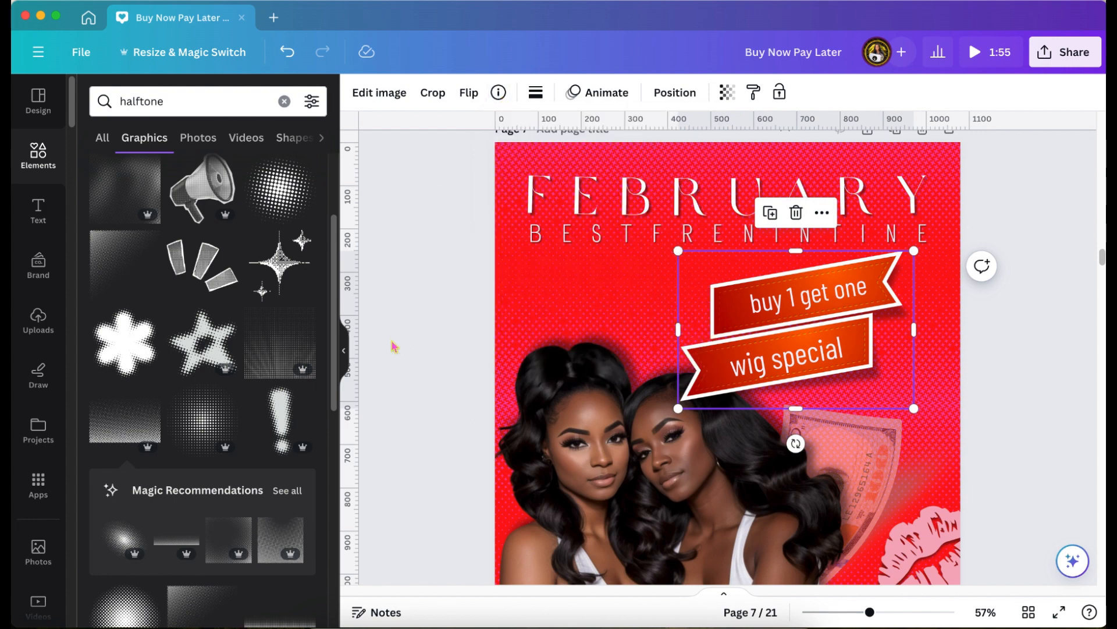
scroll(394, 347, "up", 10)
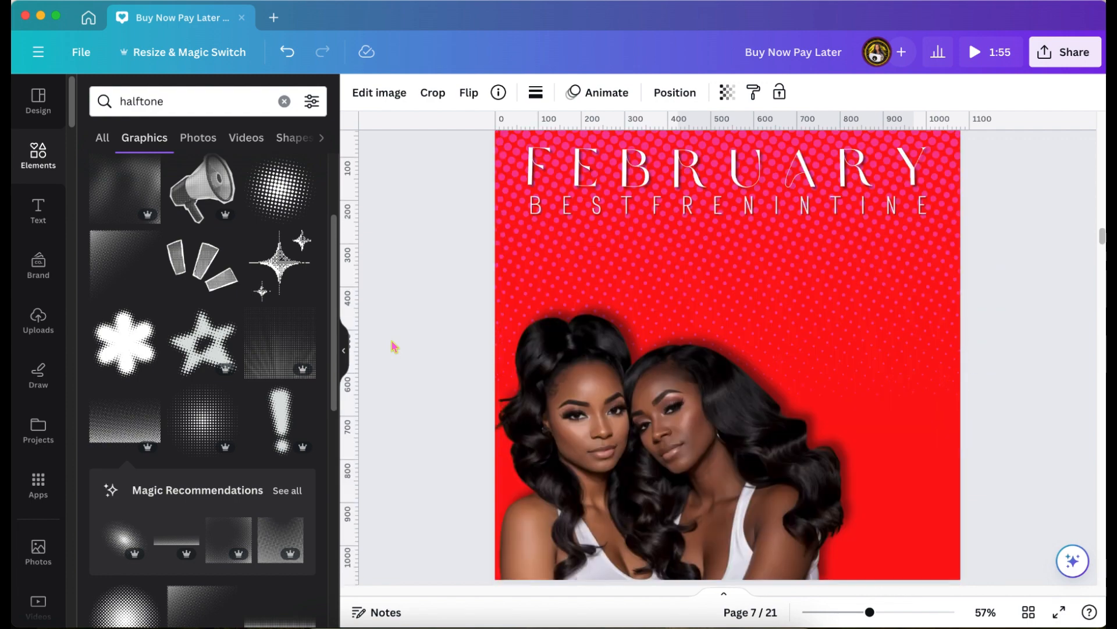
left_click(915, 371)
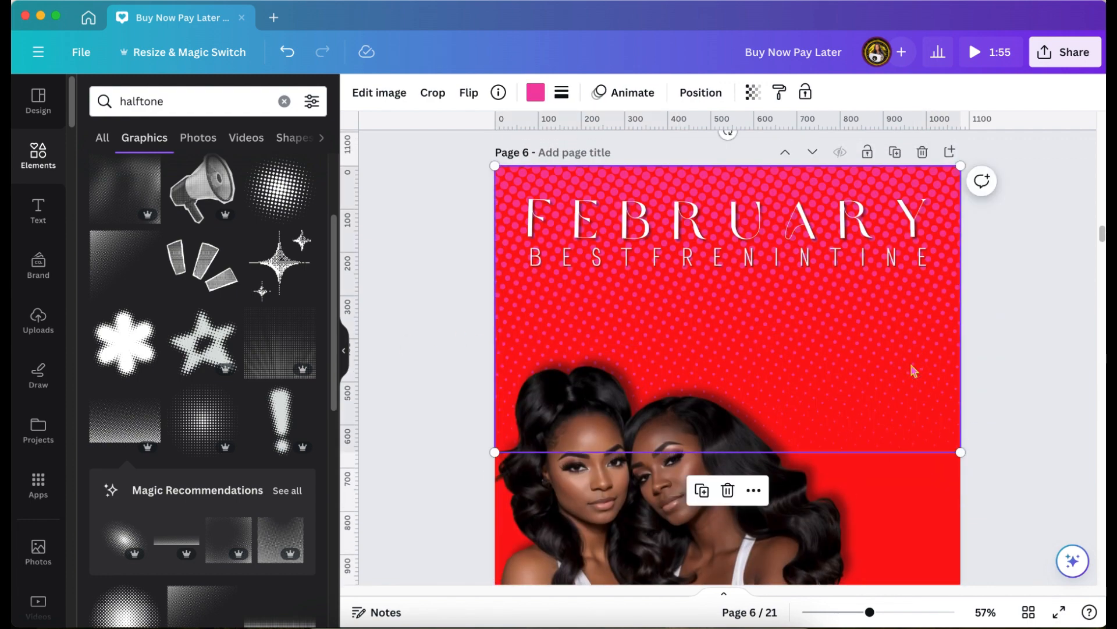
key("ctrl+v")
Copy the "buy 1 get one" and "wig special" texts from page 7 onto page 6's orange ribbons.
scroll(914, 370, "down", 8)
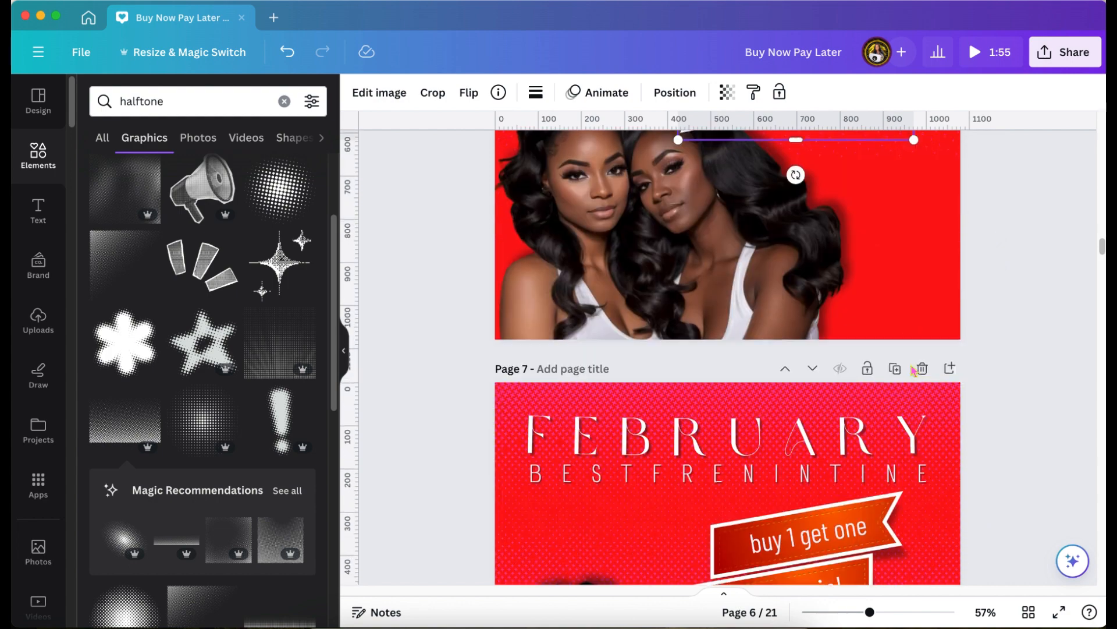
scroll(913, 370, "down", 1)
left_click(793, 465)
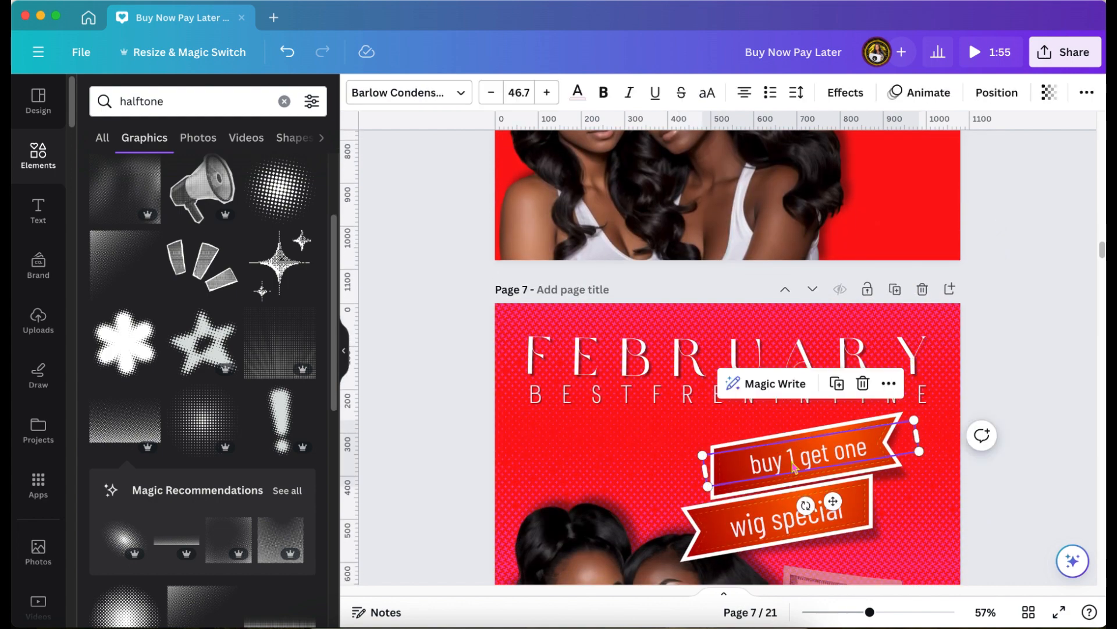
left_click(774, 526)
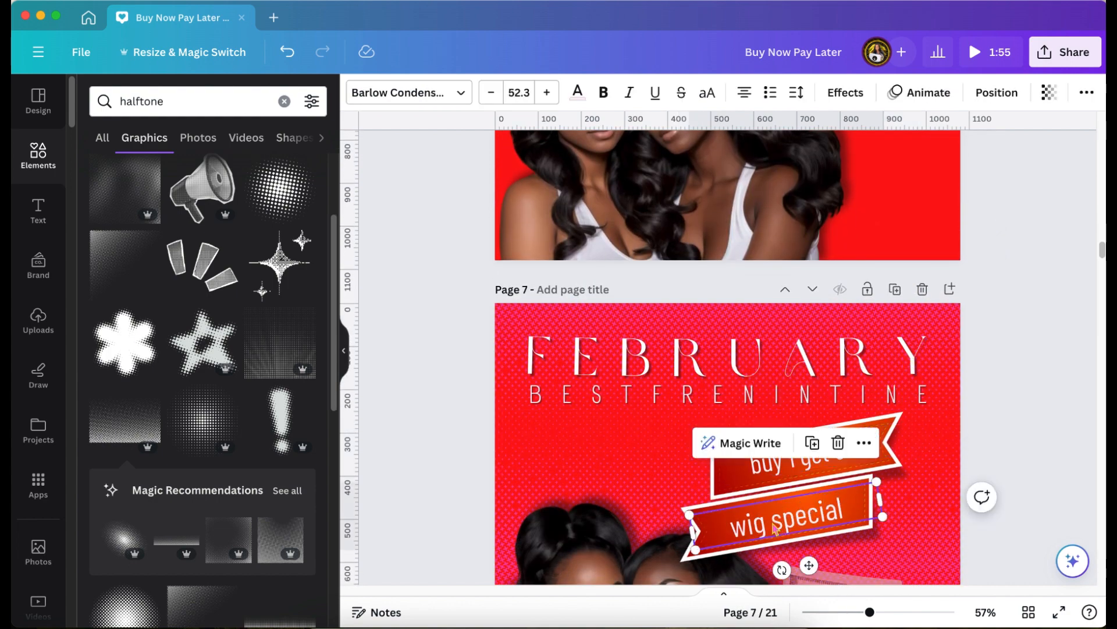
left_click(779, 464, "shift")
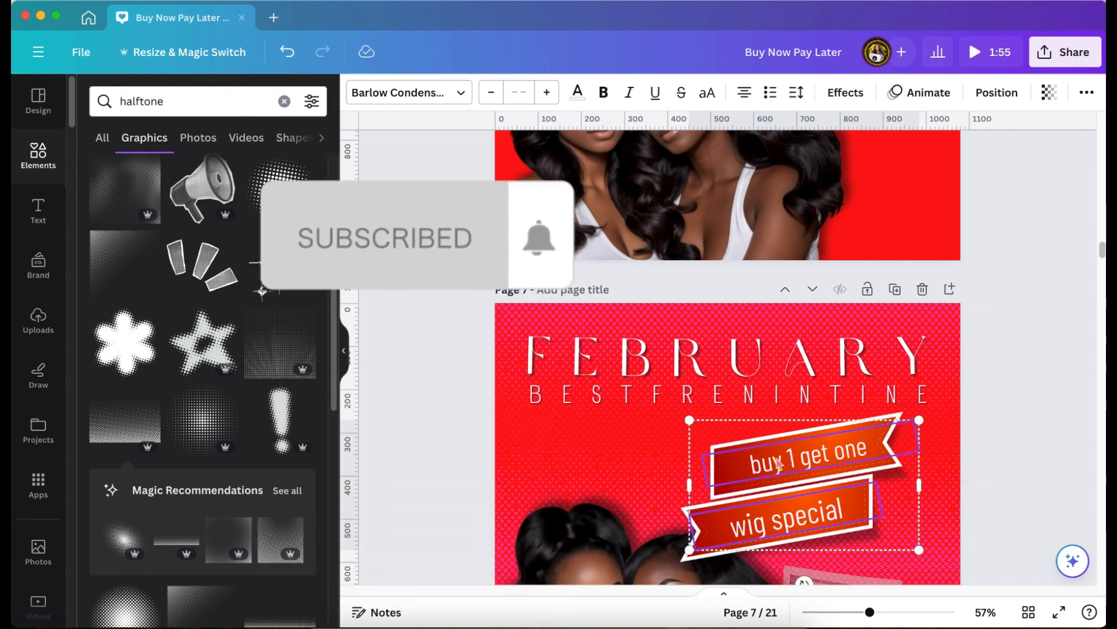
scroll(778, 465, "up", 10)
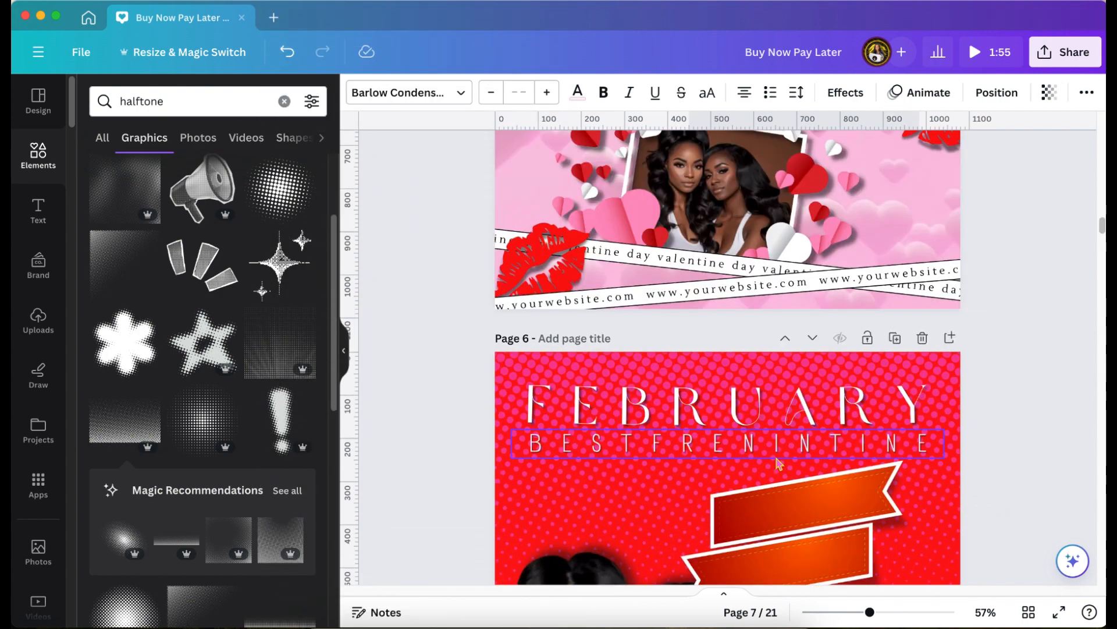
scroll(779, 464, "down", 3)
scroll(779, 464, "down", 3)
scroll(778, 464, "up", 1)
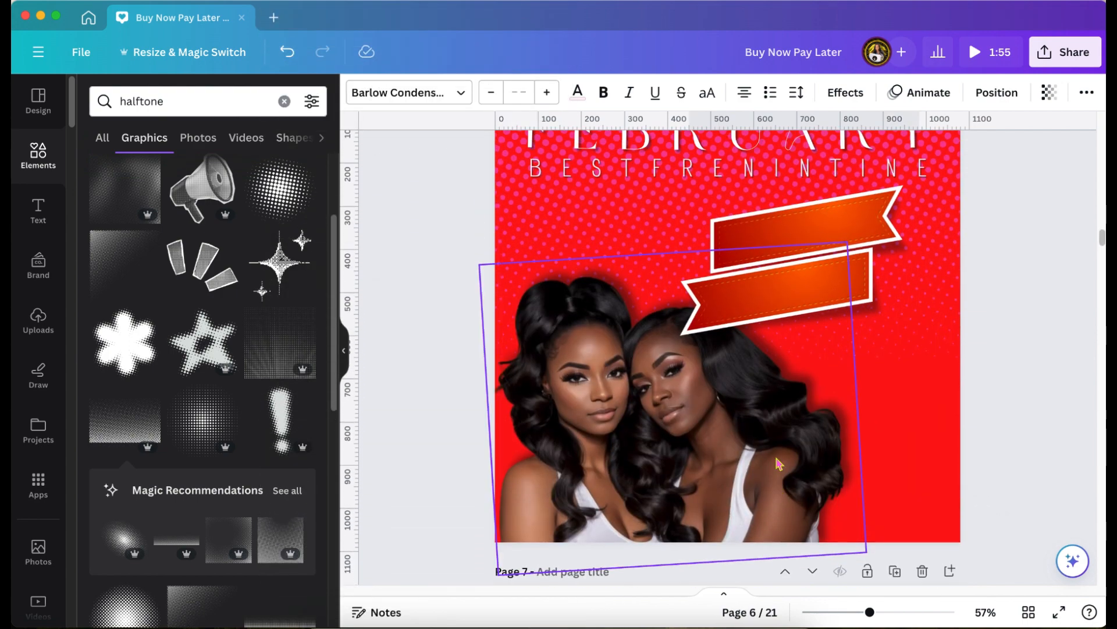
left_click(898, 418)
key("super+v")
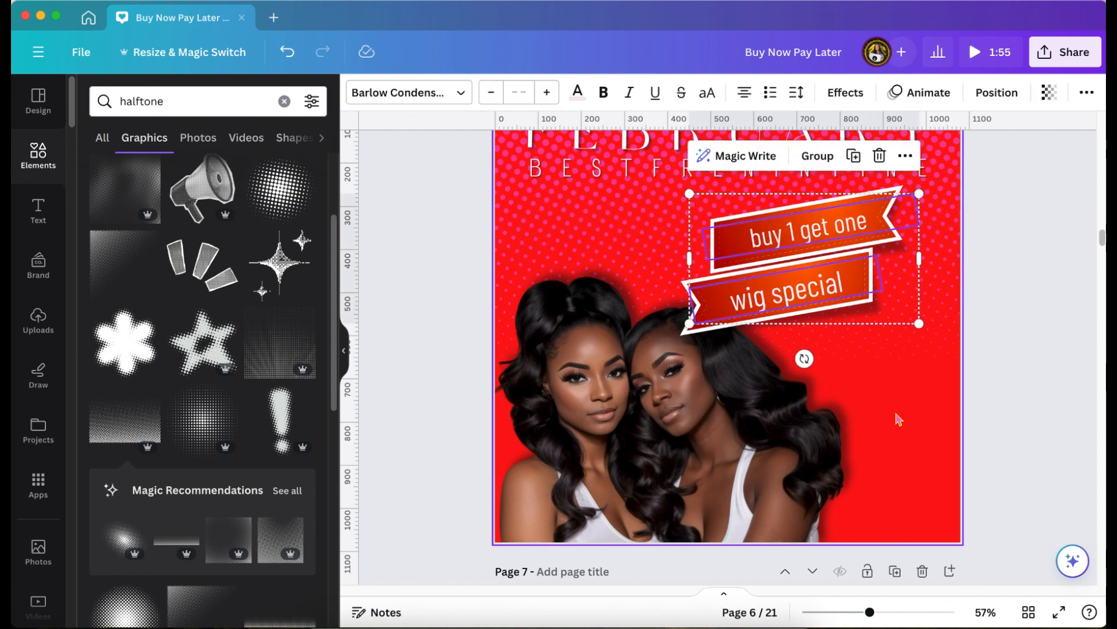
left_click(1041, 335)
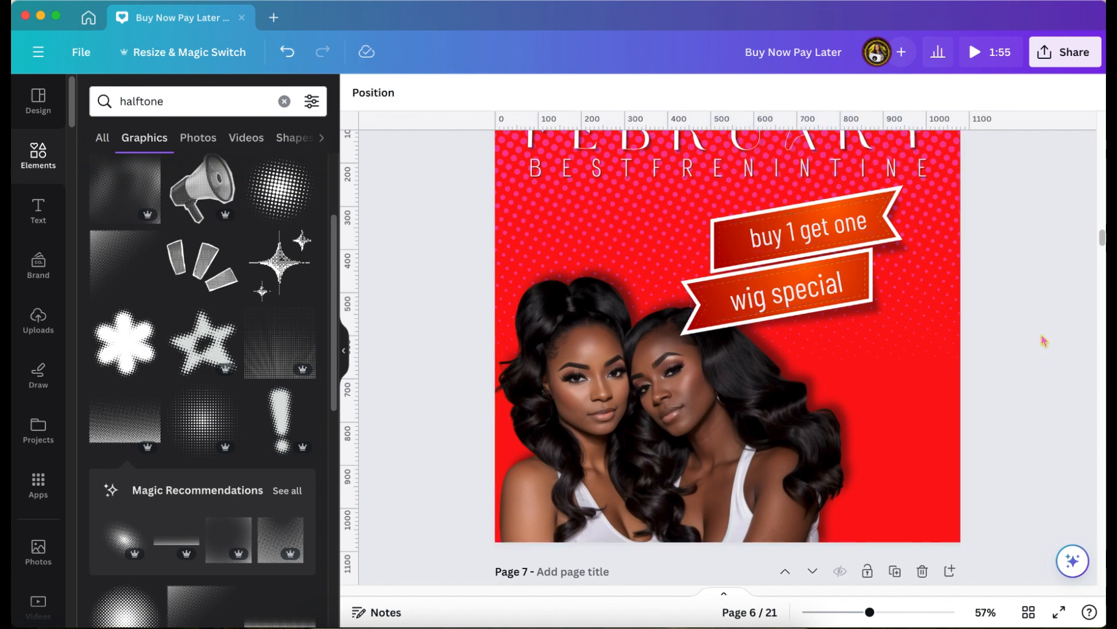
Copy the red lips graphic from page 5 to page 6 and fit it into the page's lower-left corner.
scroll(1044, 341, "up", 1)
scroll(1044, 341, "down", 3)
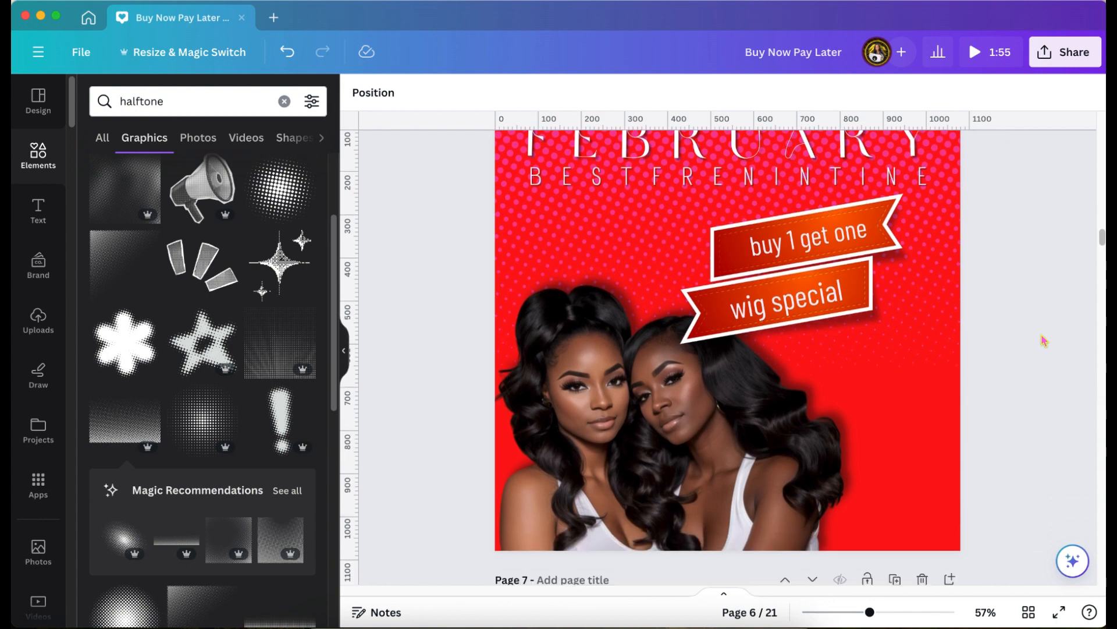
scroll(1043, 341, "down", 10)
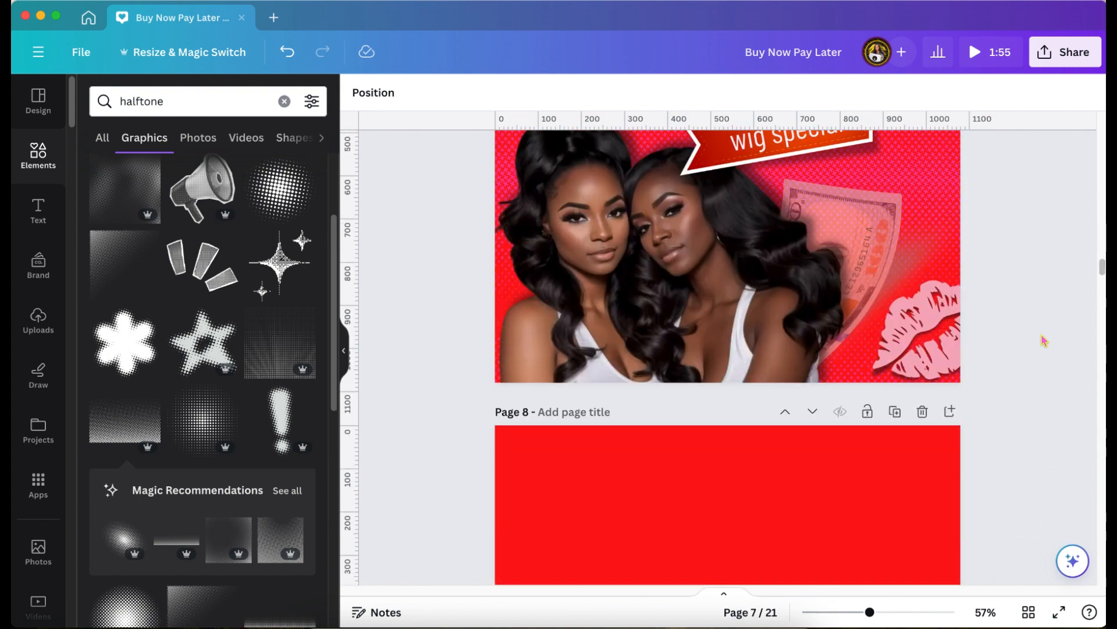
scroll(1043, 340, "up", 5)
scroll(1044, 340, "up", 10)
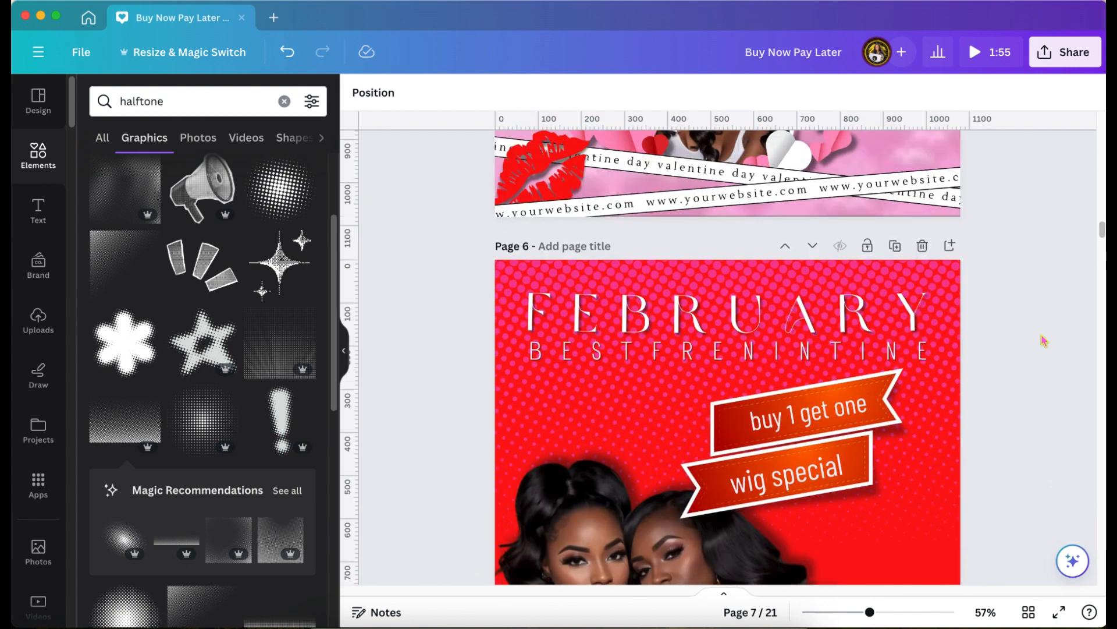
left_click(545, 228)
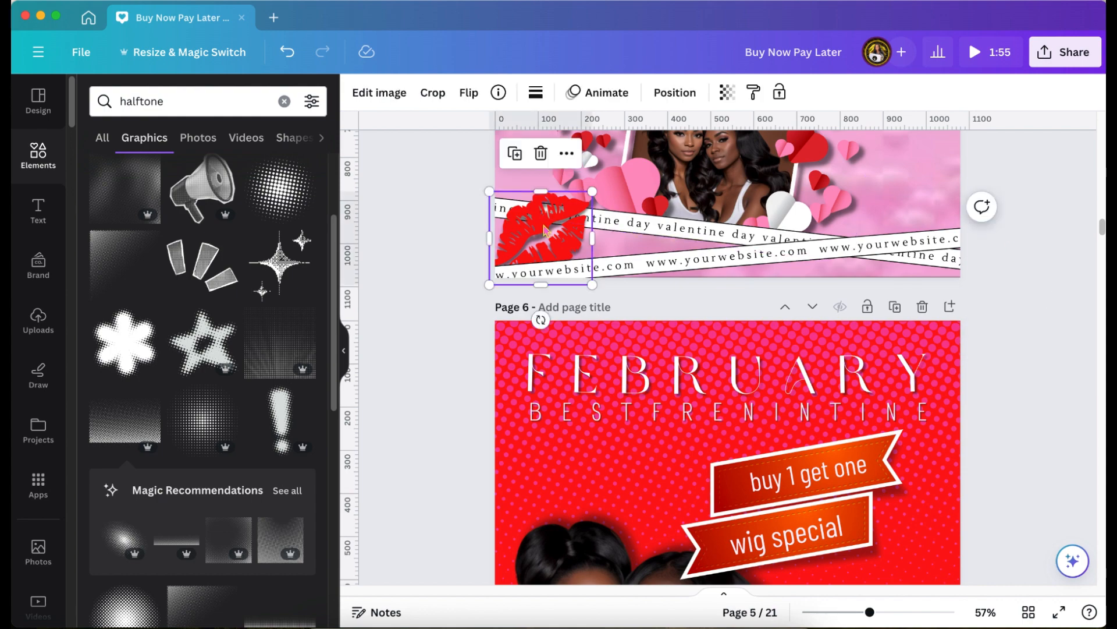
scroll(547, 230, "down", 8)
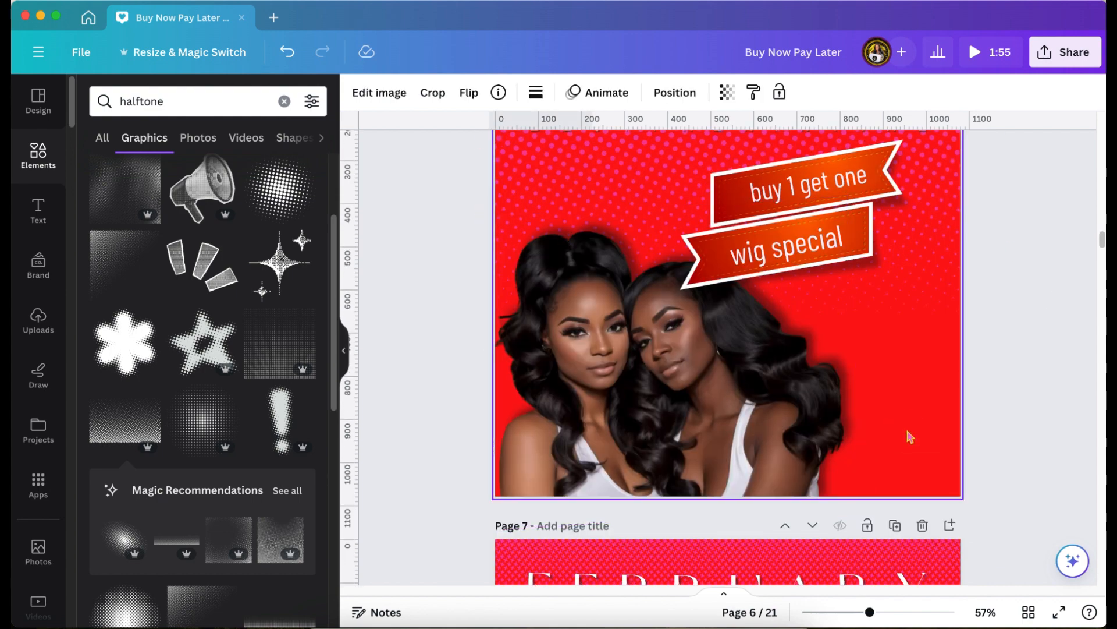
left_click(910, 438)
key("super+v")
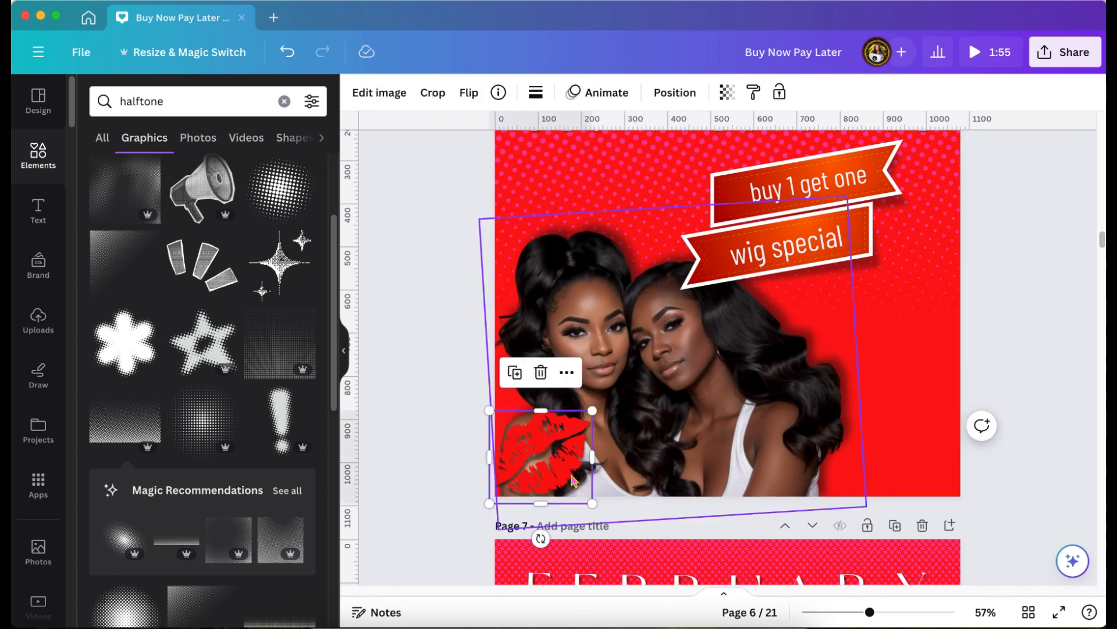
left_click_drag(531, 464, 575, 441)
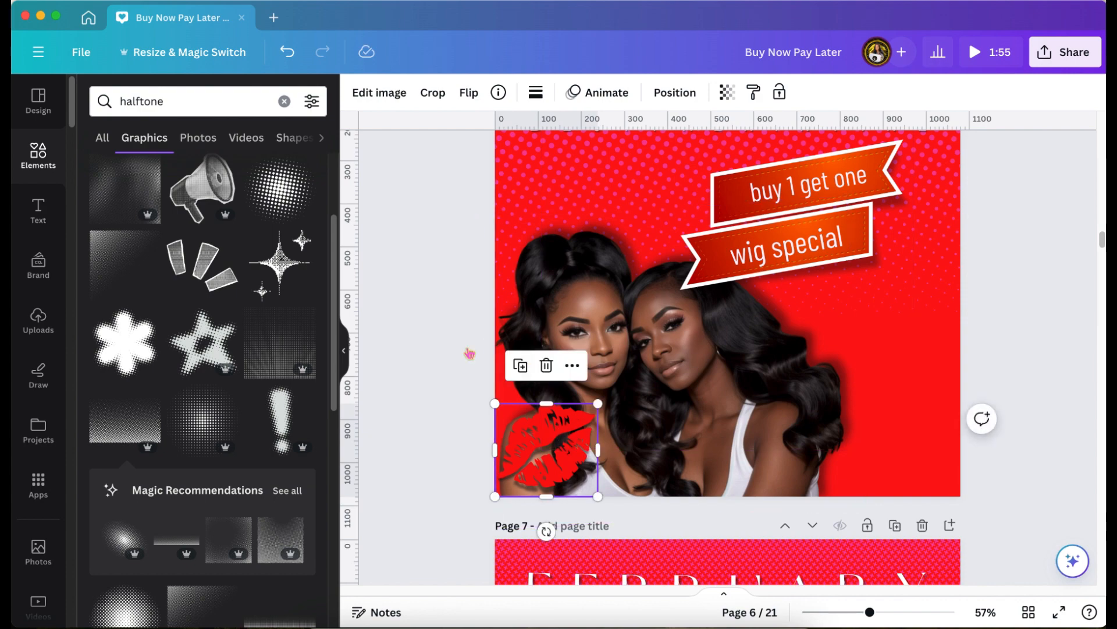
left_click(444, 362)
Compare page 6 with page 7 and view the details of the hundred-dollar banknote among the recently used elements.
scroll(445, 362, "down", 5)
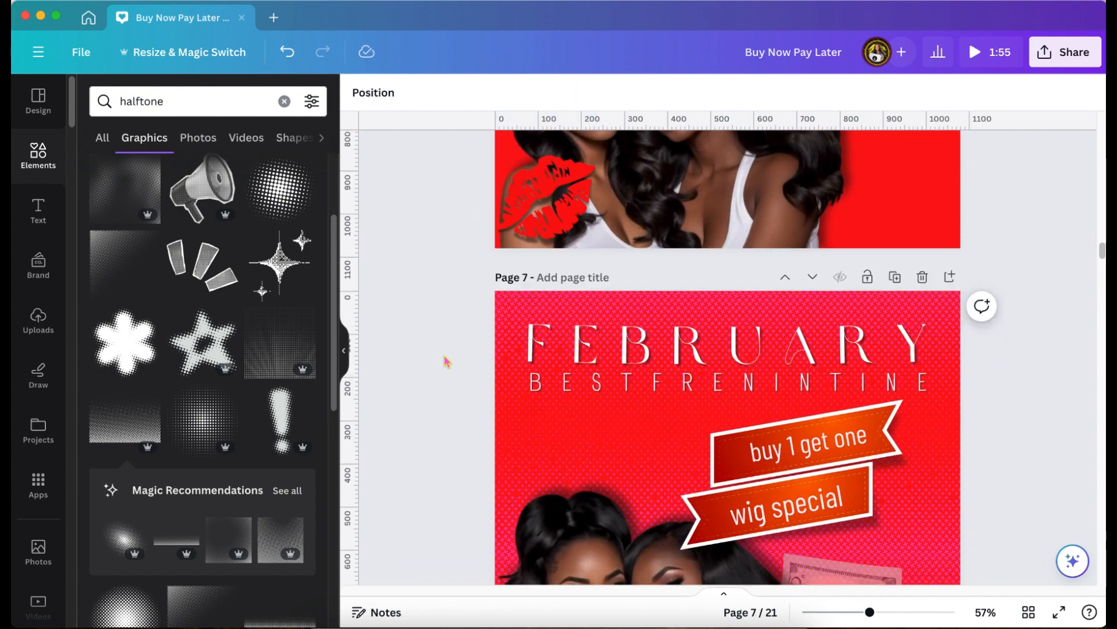
scroll(445, 362, "down", 4)
scroll(445, 361, "up", 8)
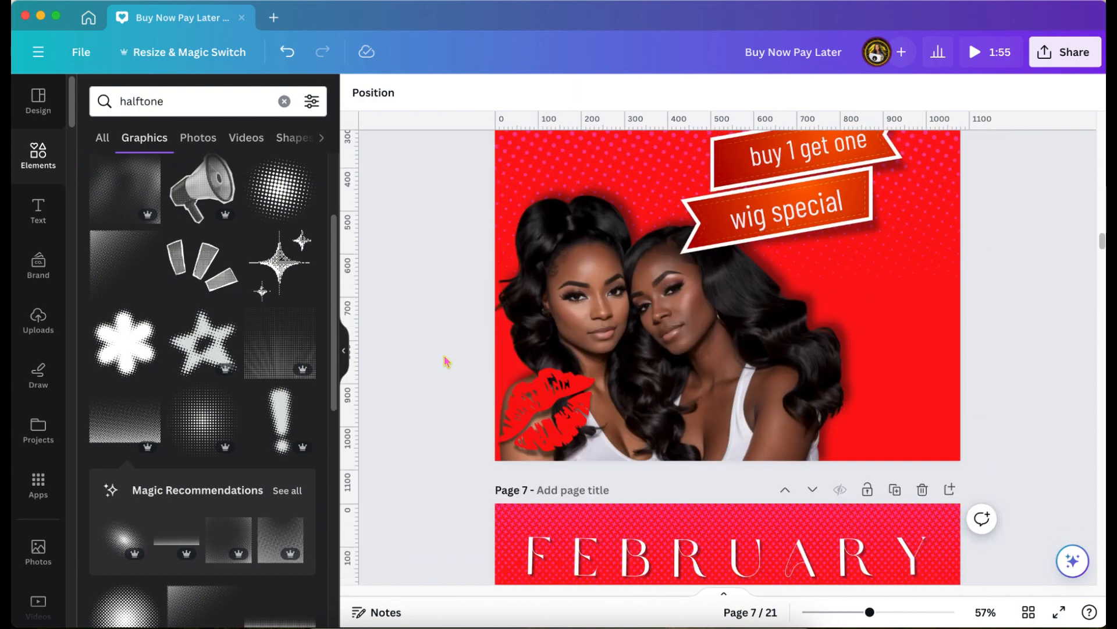
scroll(447, 361, "up", 5)
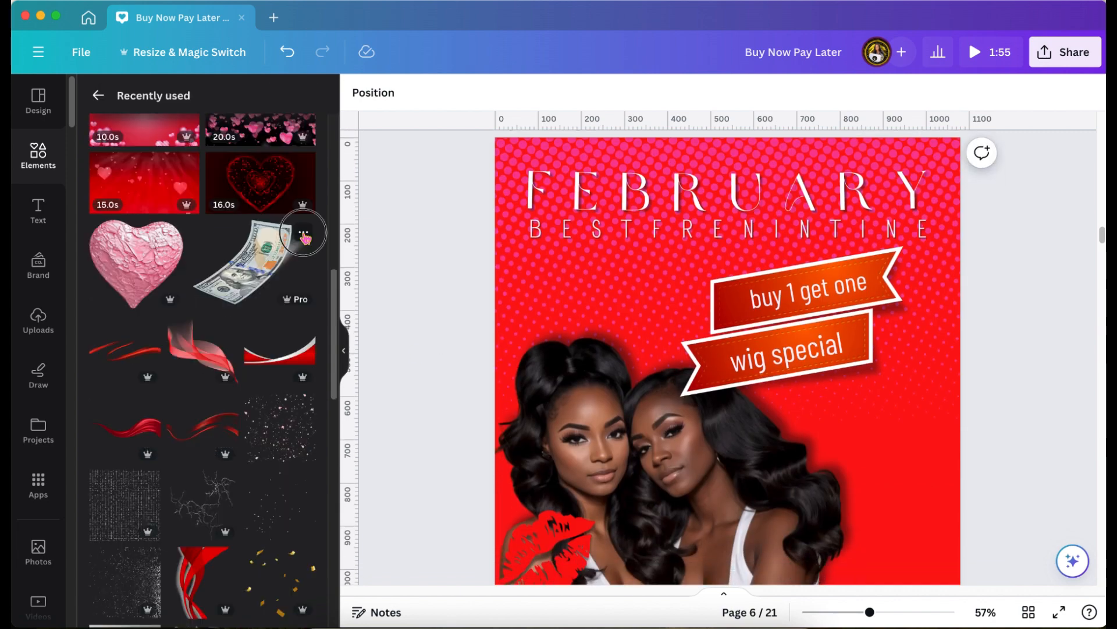
left_click(304, 232)
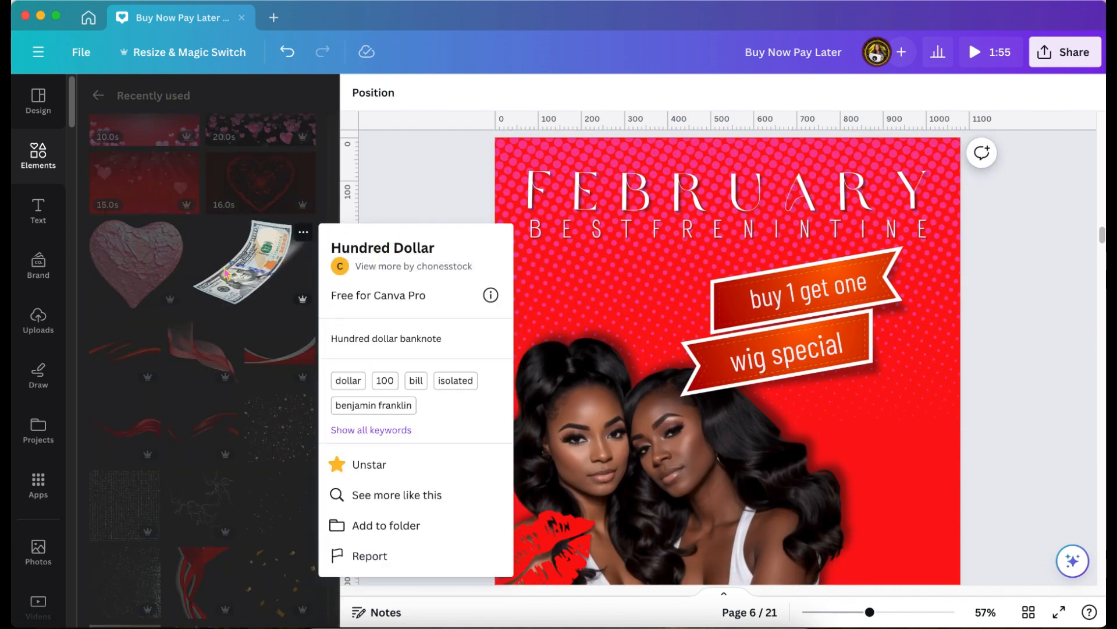
key("Escape")
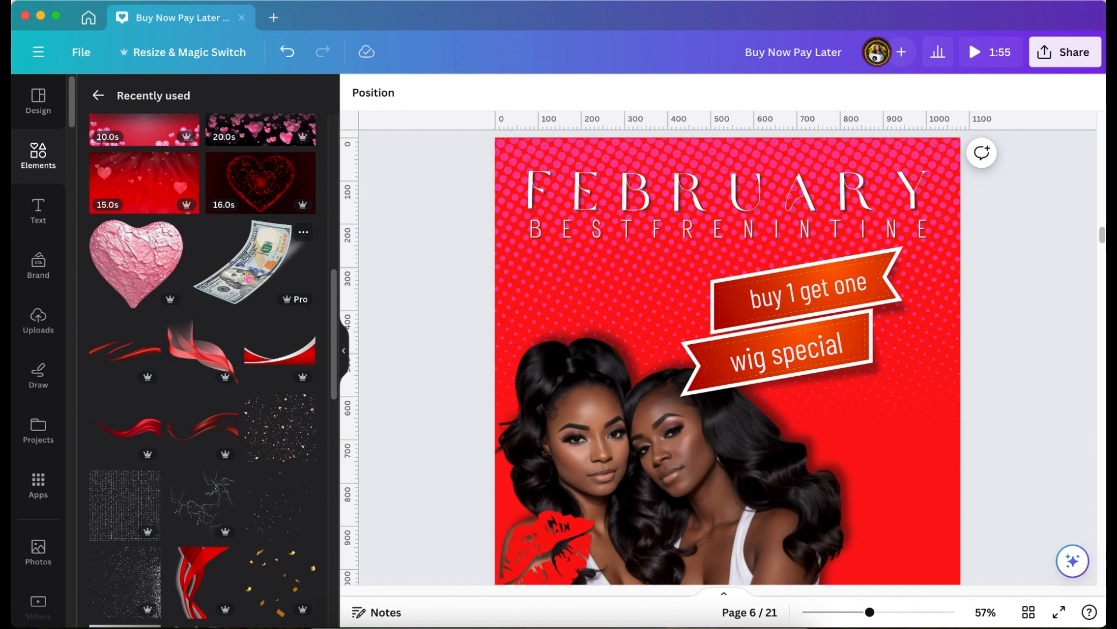
Add the hundred-dollar banknote to page 6 and place it over the lower-right corner of the flyer.
left_click(248, 277)
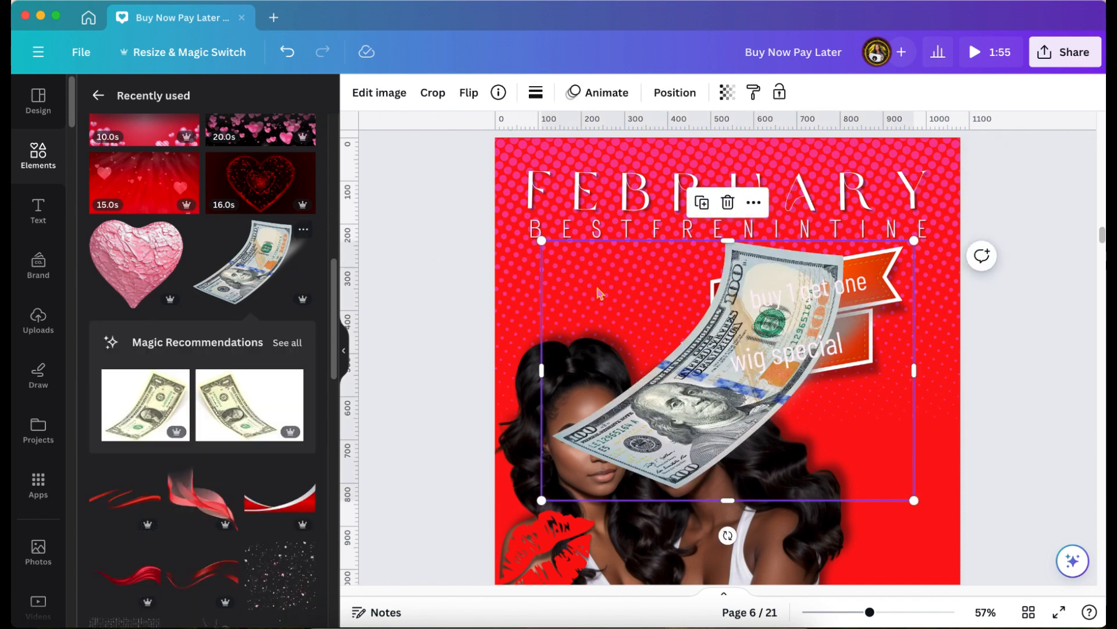
scroll(901, 379, "down", 2)
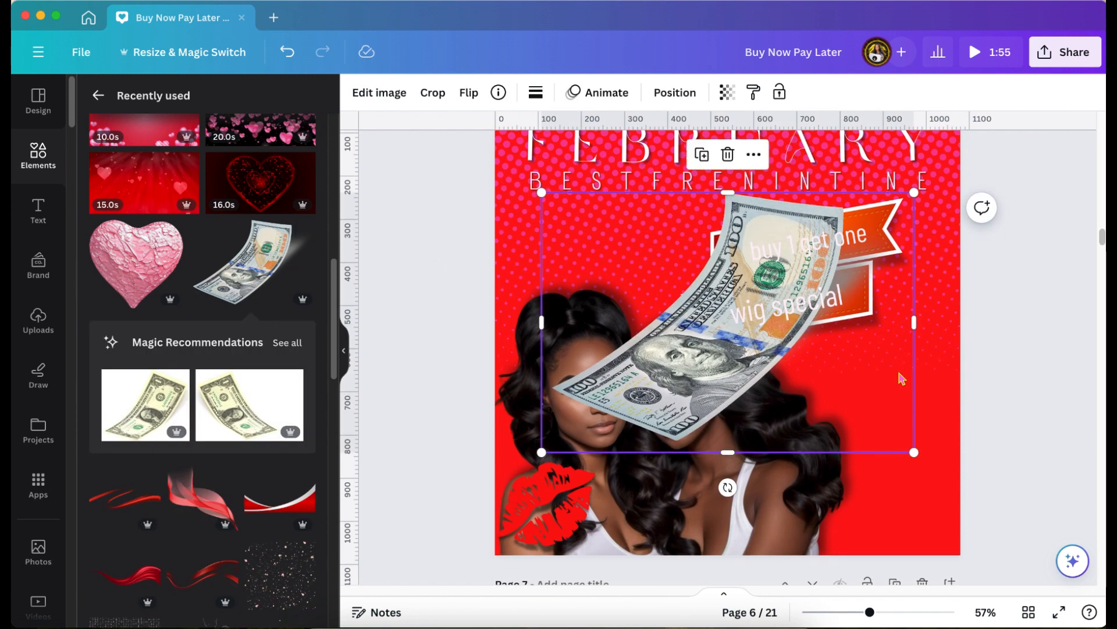
left_click_drag(844, 364, 892, 514)
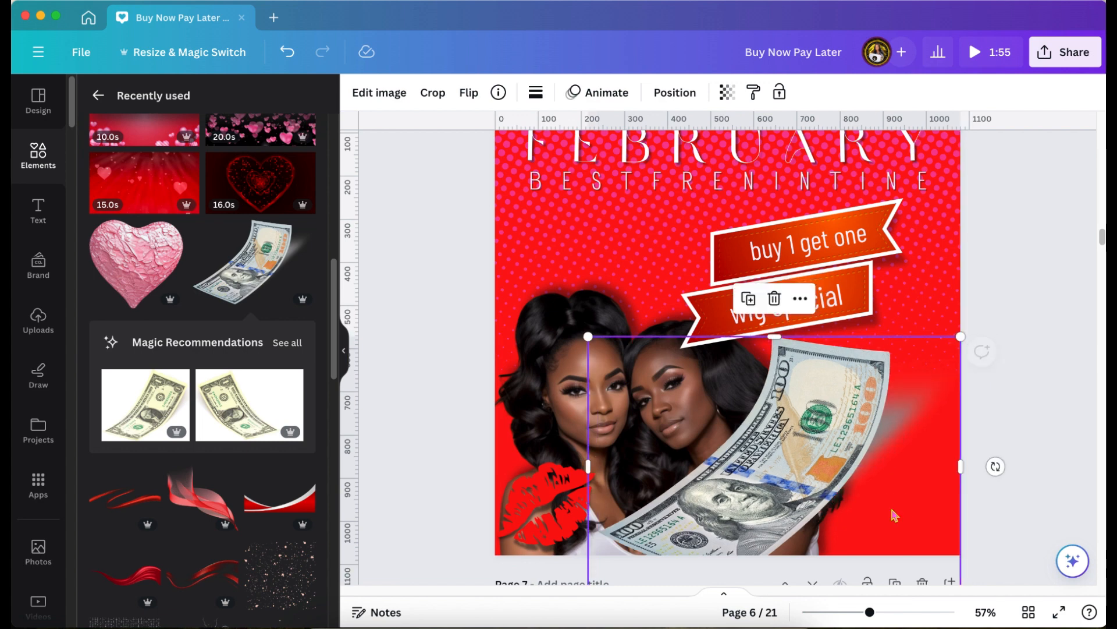
Try the banknote at a transparency of 45 and return it to 100.
left_click(727, 92)
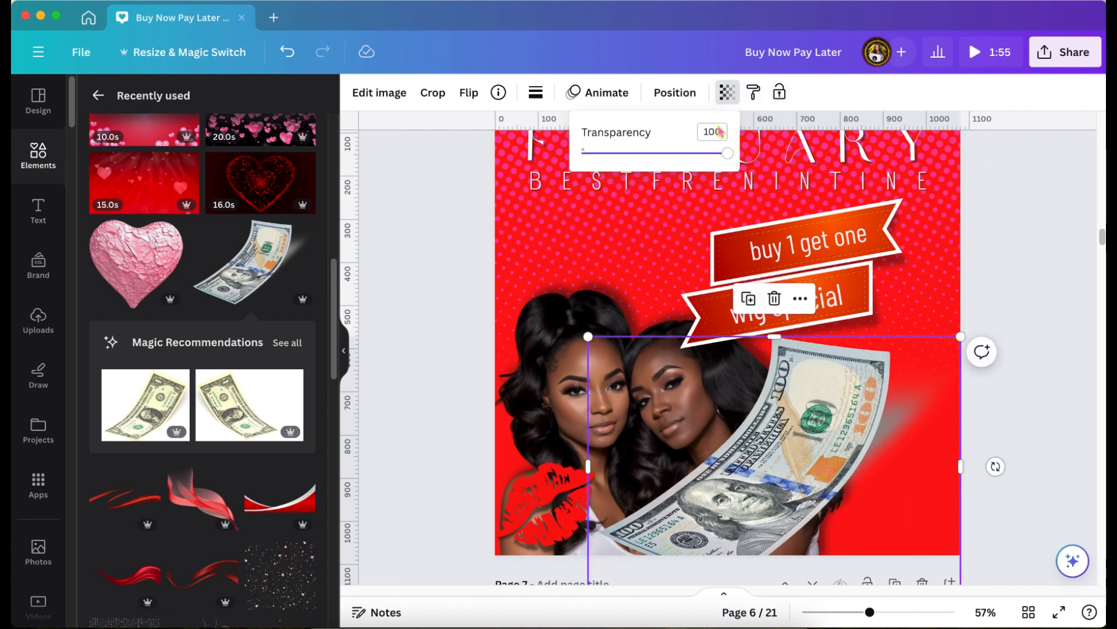
left_click_drag(725, 154, 649, 154)
left_click_drag(846, 409, 846, 420)
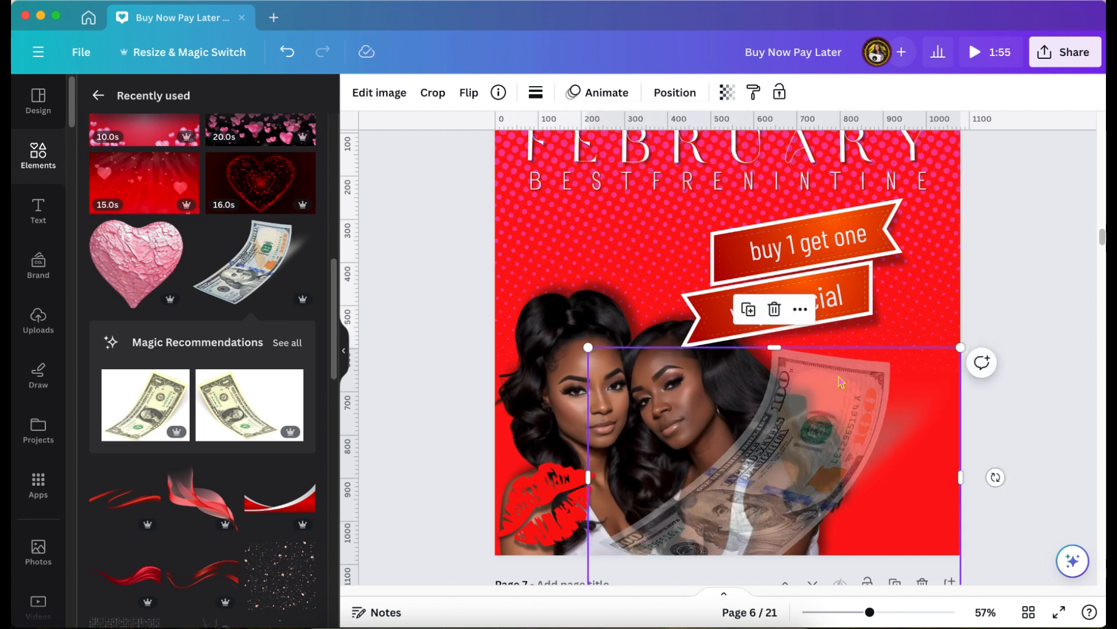
left_click(727, 92)
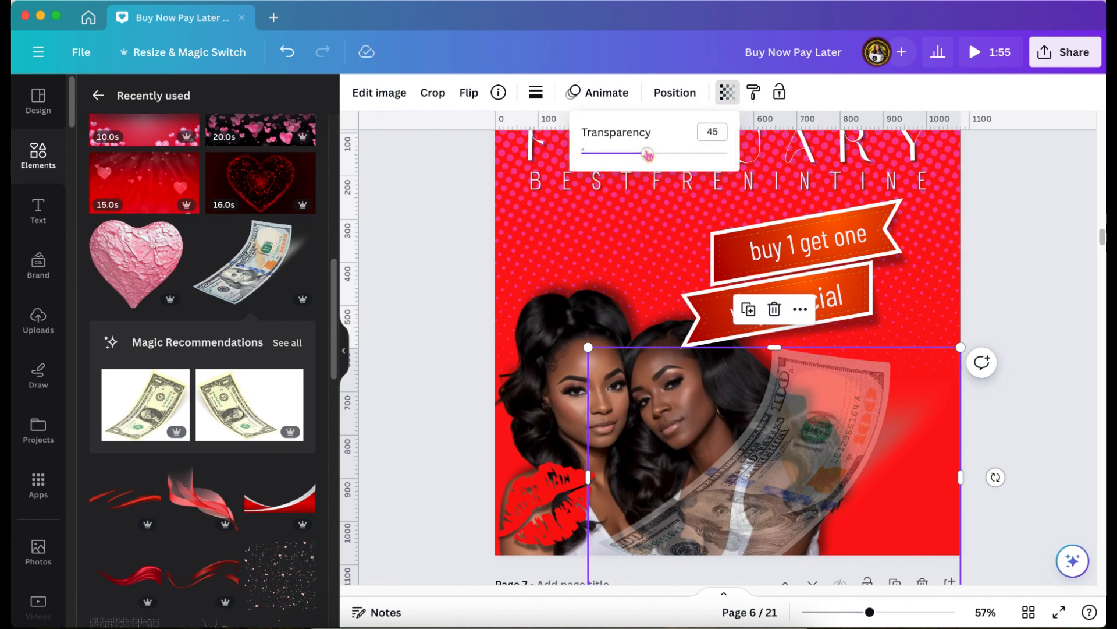
left_click_drag(648, 154, 727, 152)
Send the banknote to the back behind the models and set its transparency to 73.
left_click(672, 95)
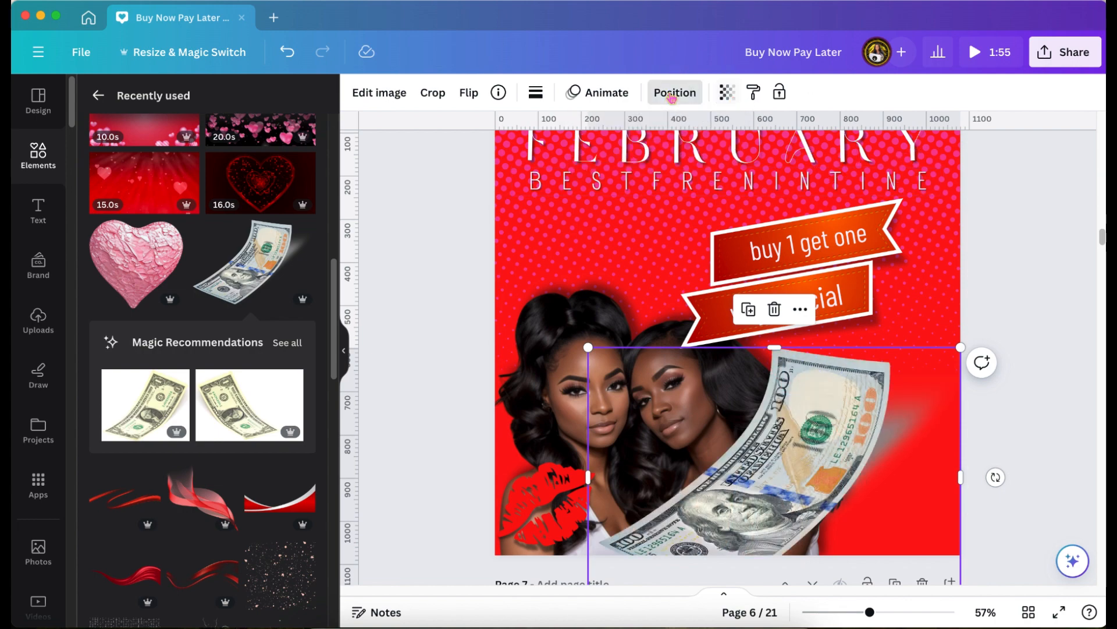
left_click(672, 95)
left_click(250, 170)
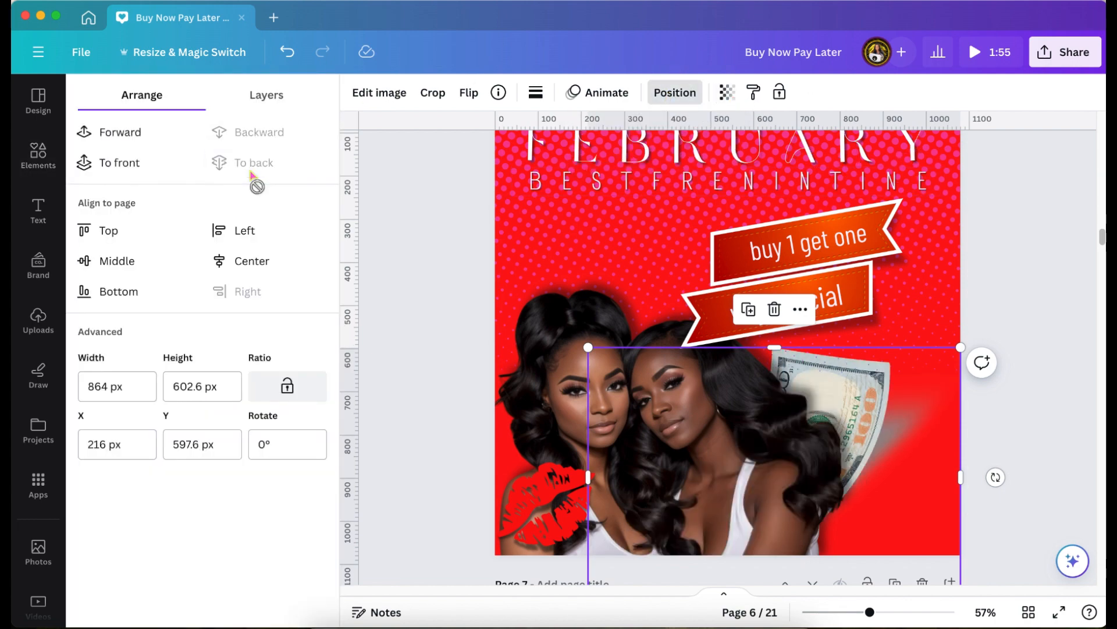
left_click(727, 92)
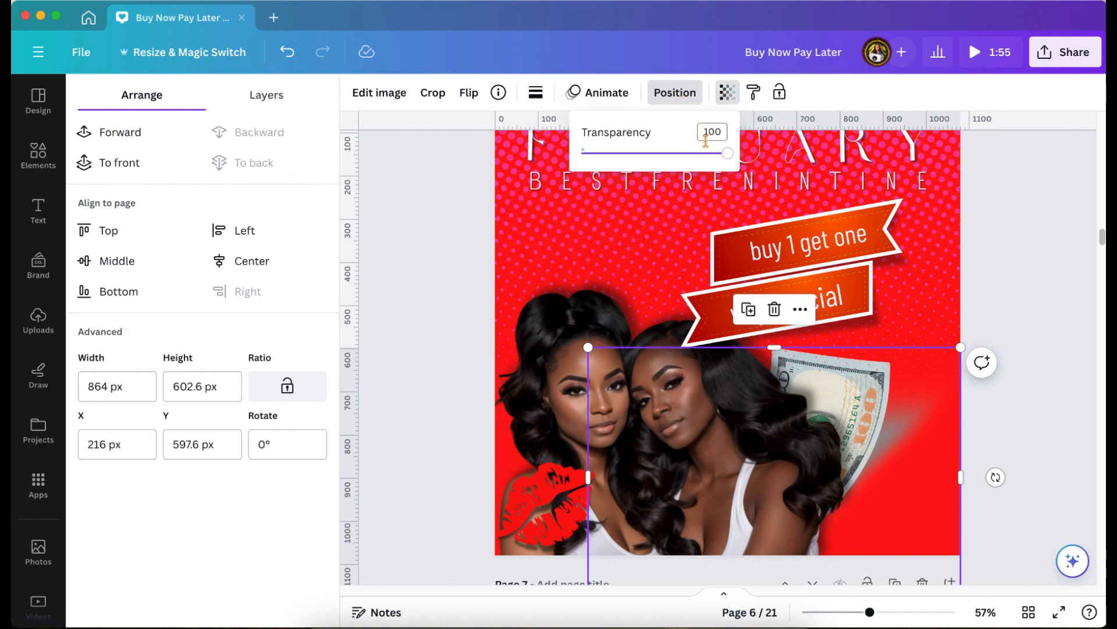
left_click_drag(723, 157, 688, 155)
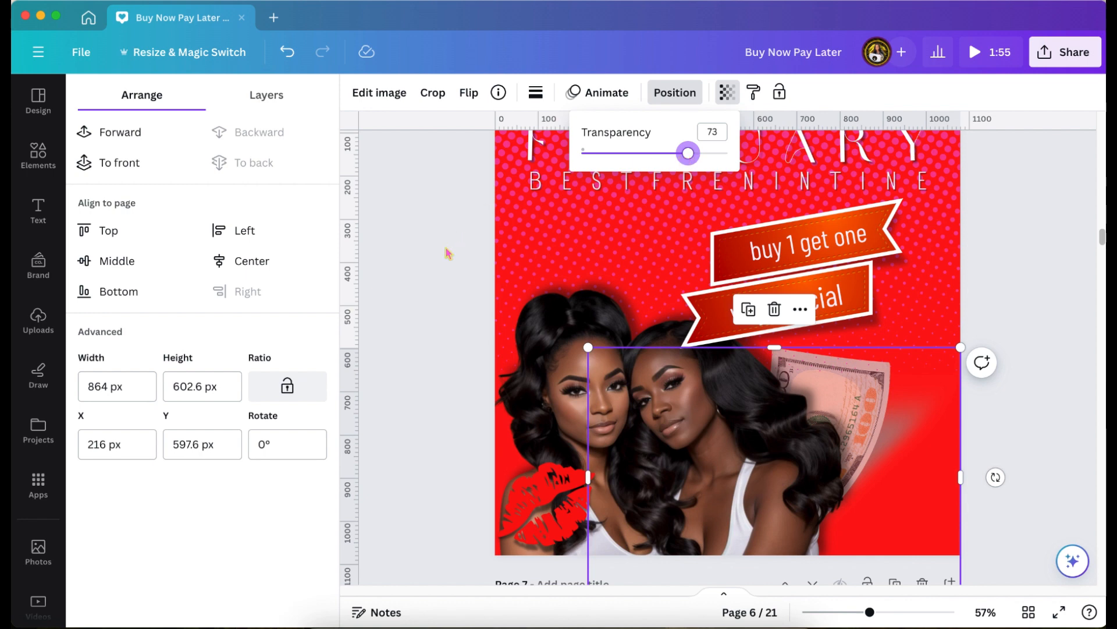
left_click(433, 262)
left_click(434, 262)
left_click(434, 262)
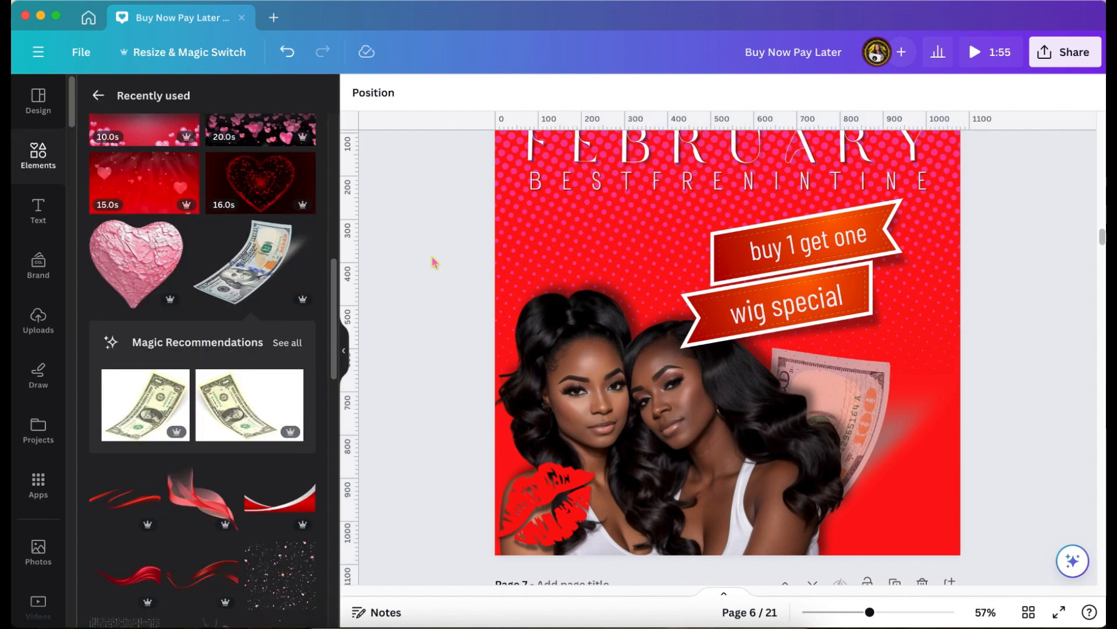
Recolor page 6's pink halftone dot pattern black.
scroll(433, 262, "up", 2)
scroll(434, 261, "down", 1)
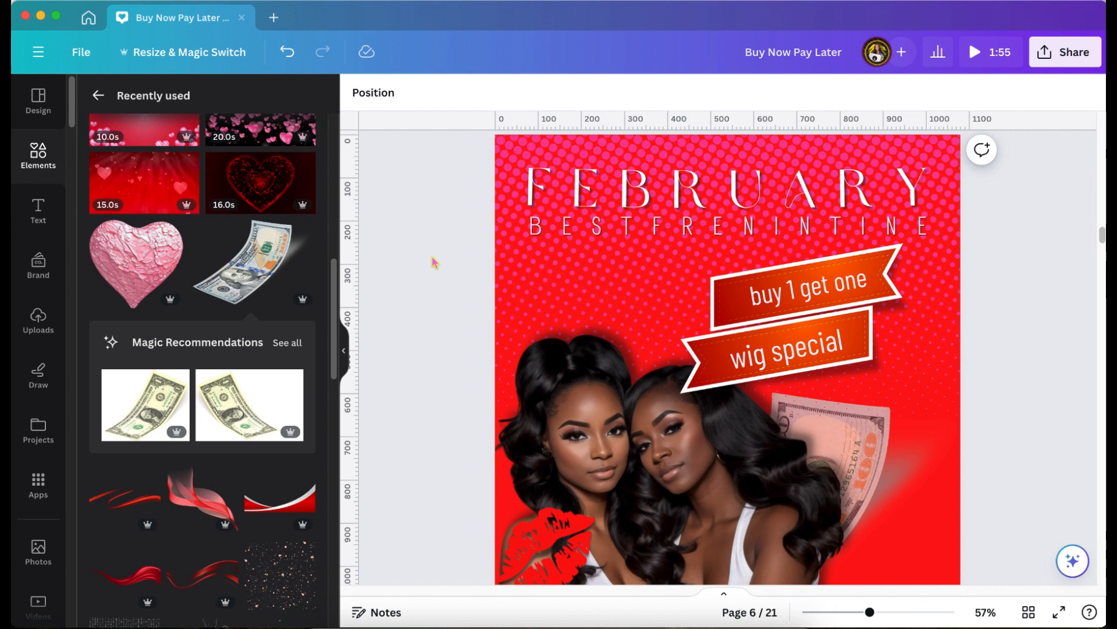
scroll(434, 262, "up", 1)
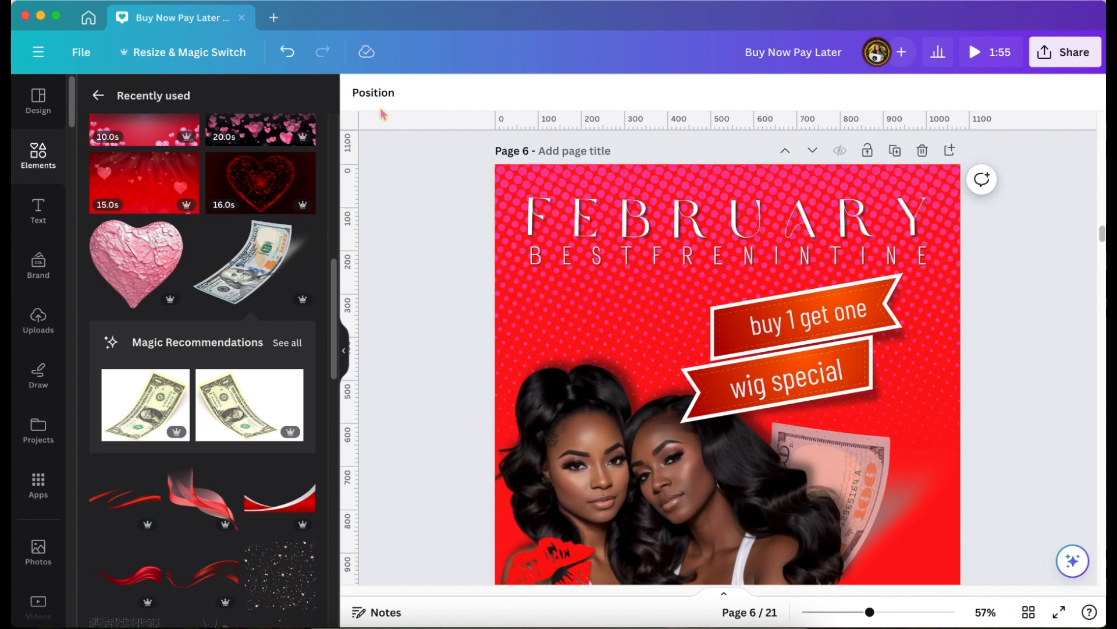
left_click(514, 175)
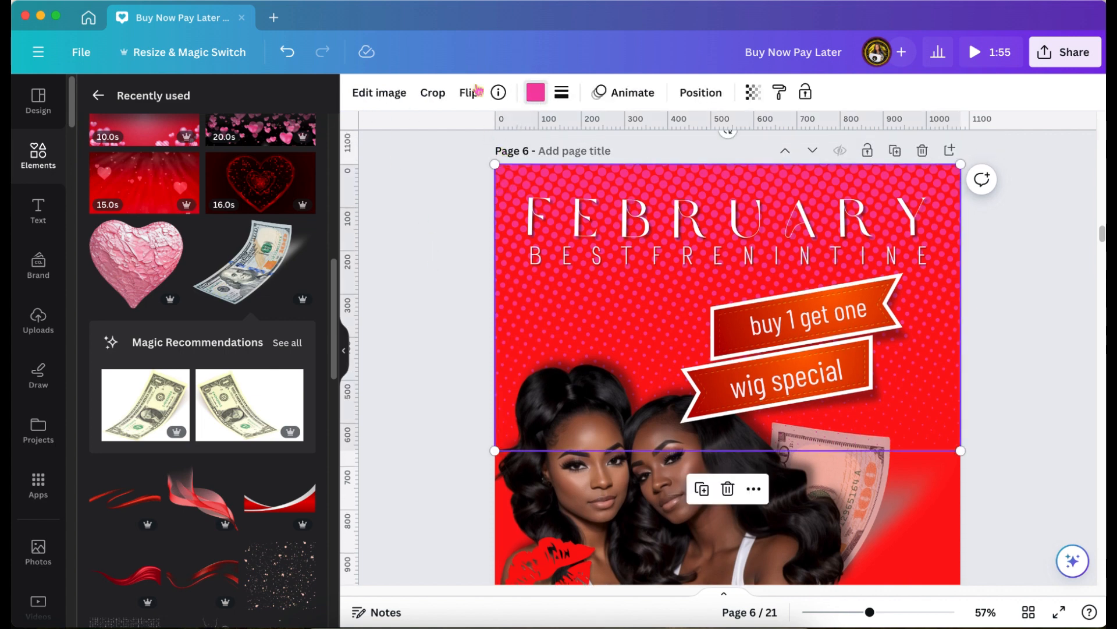
left_click(535, 92)
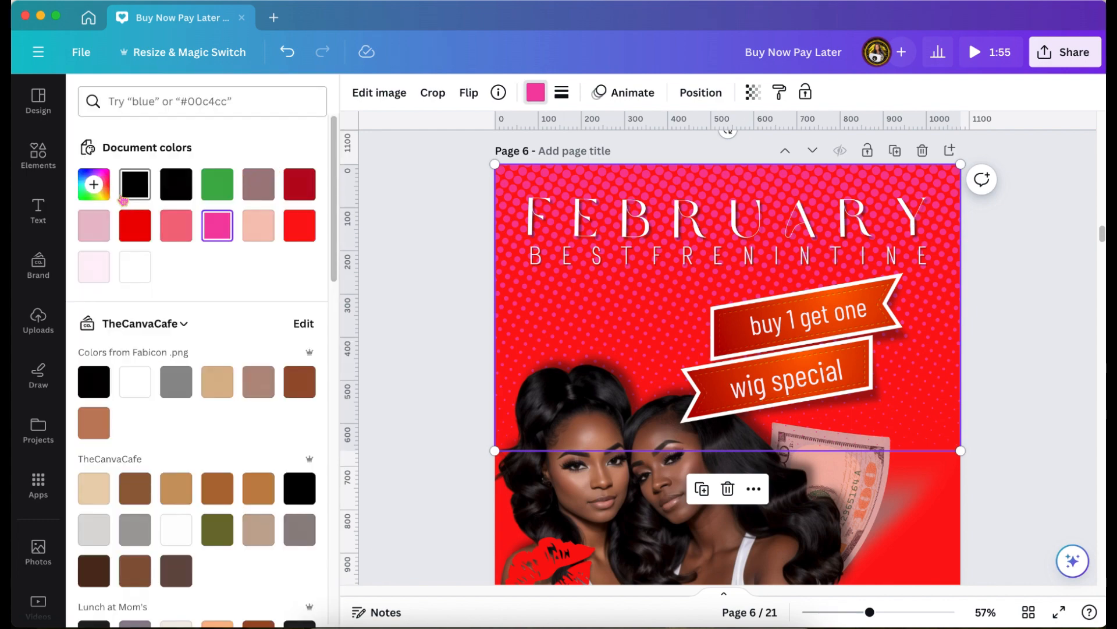
left_click(135, 185)
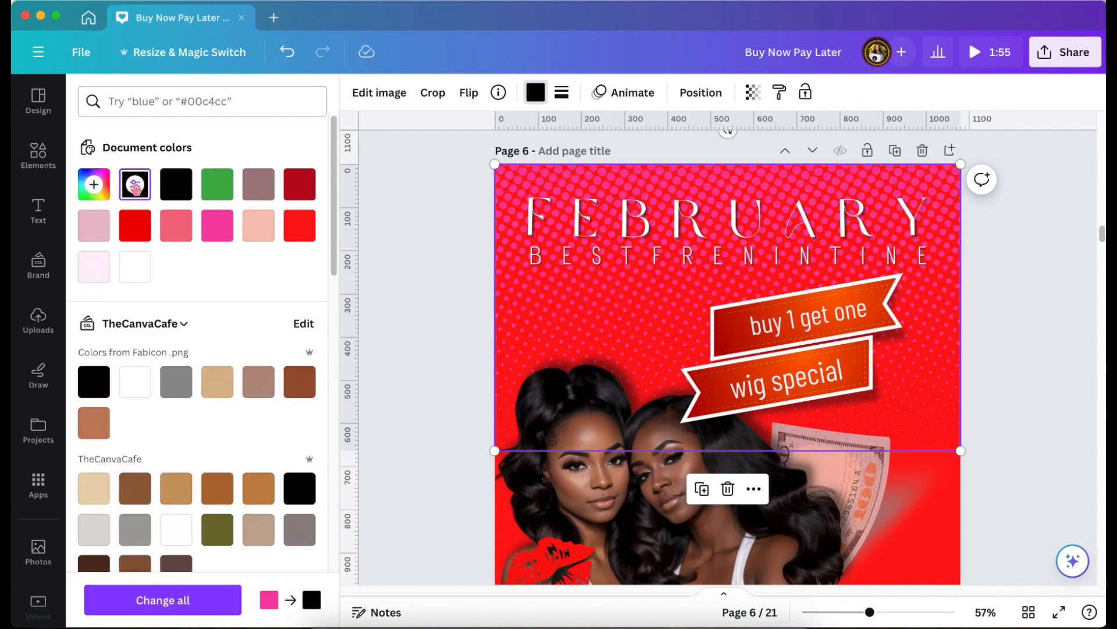
left_click(440, 148)
Review page 6's flyer with the black halftone and look back through the earlier pages up to the price list.
scroll(441, 148, "down", 1)
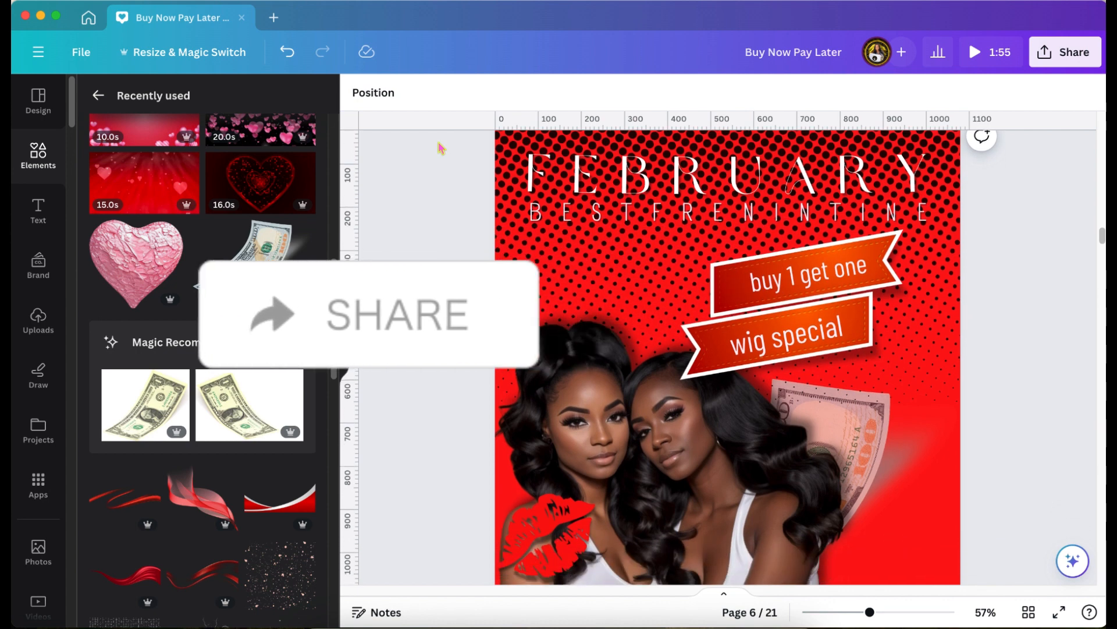
scroll(440, 148, "up", 1)
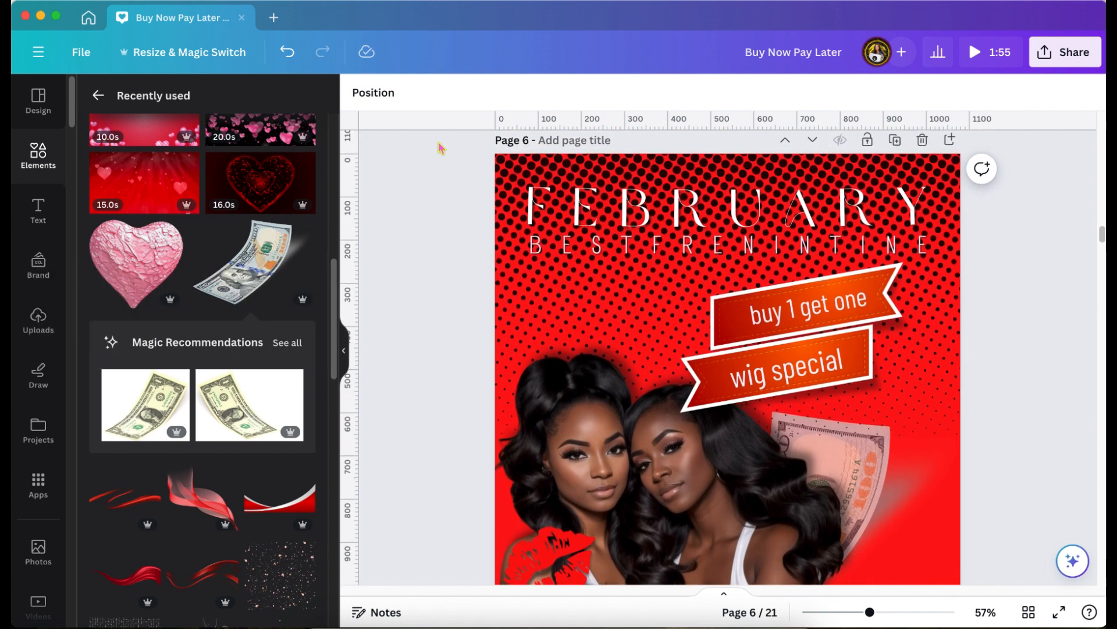
scroll(441, 148, "down", 1)
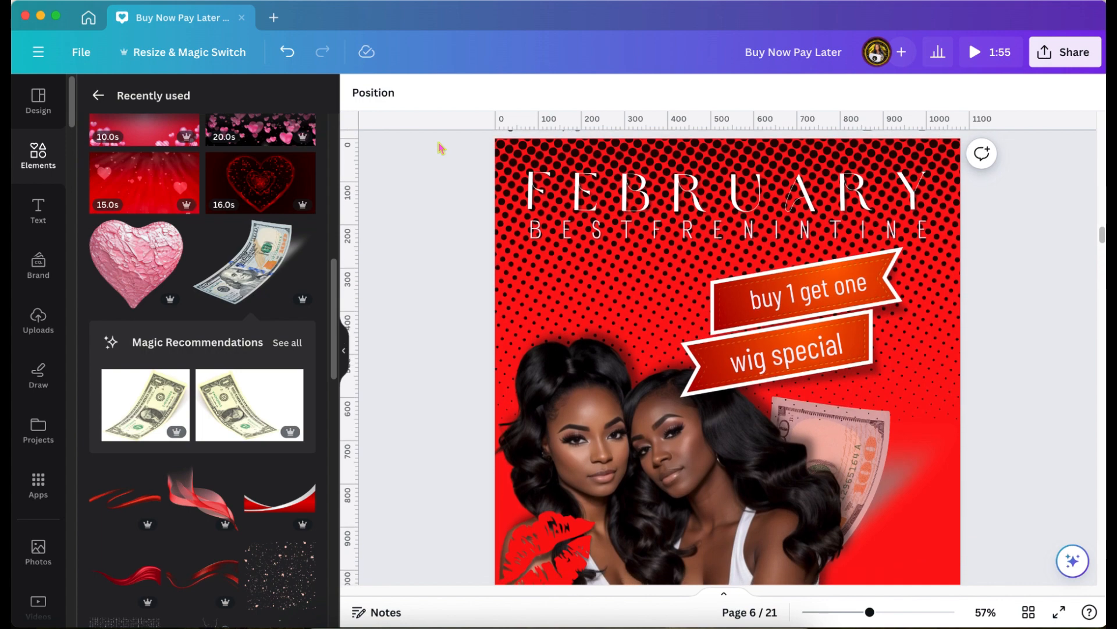
scroll(441, 147, "down", 1)
scroll(440, 148, "up", 10)
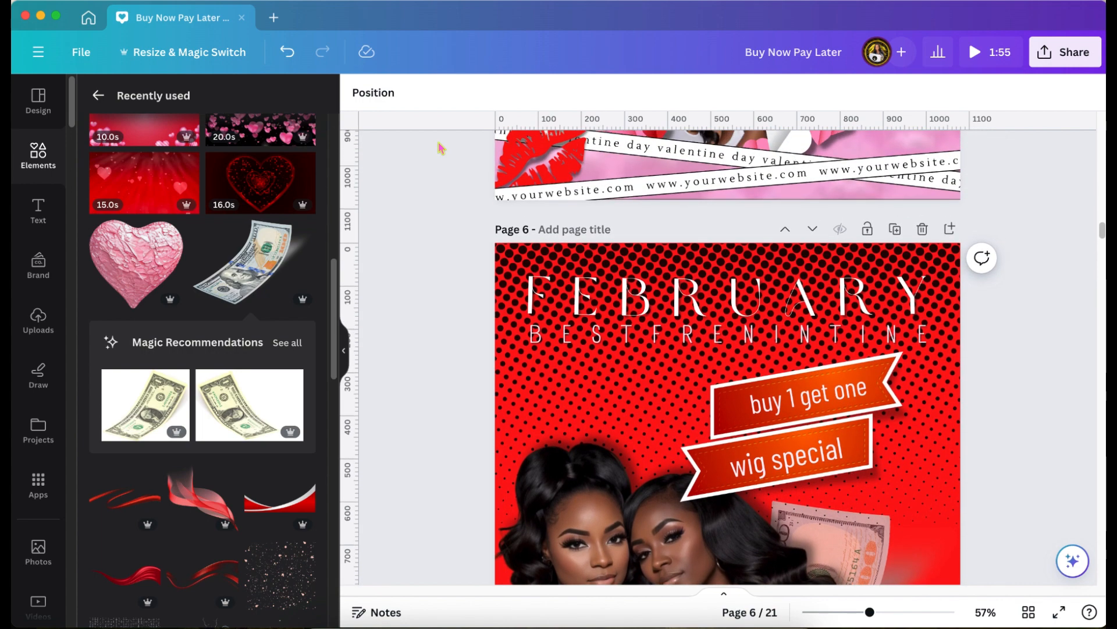
scroll(440, 147, "up", 20)
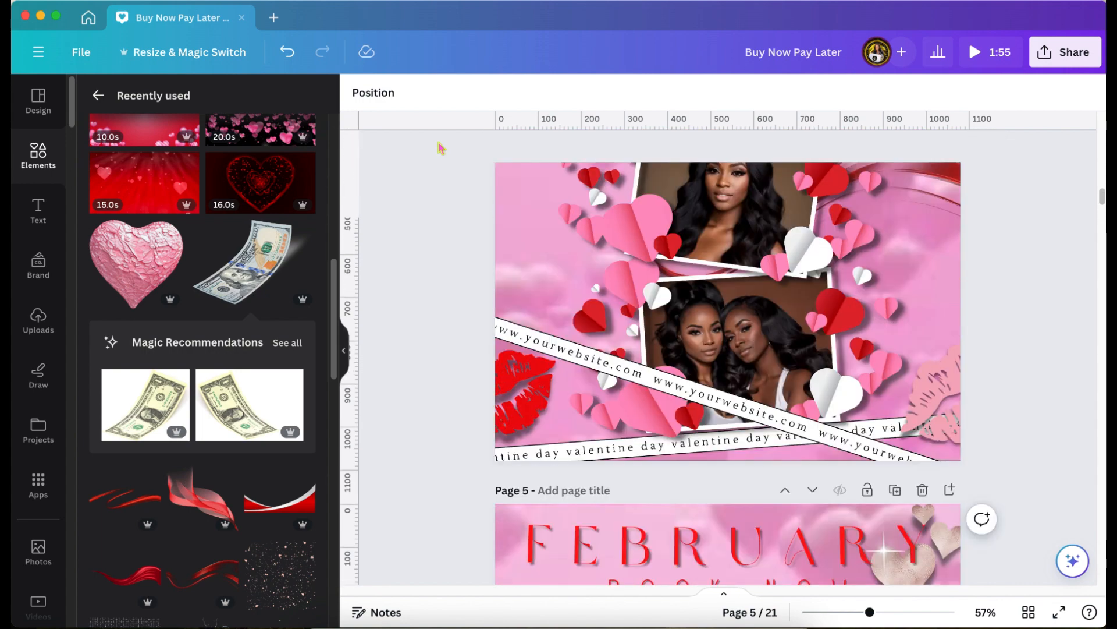
scroll(440, 148, "up", 15)
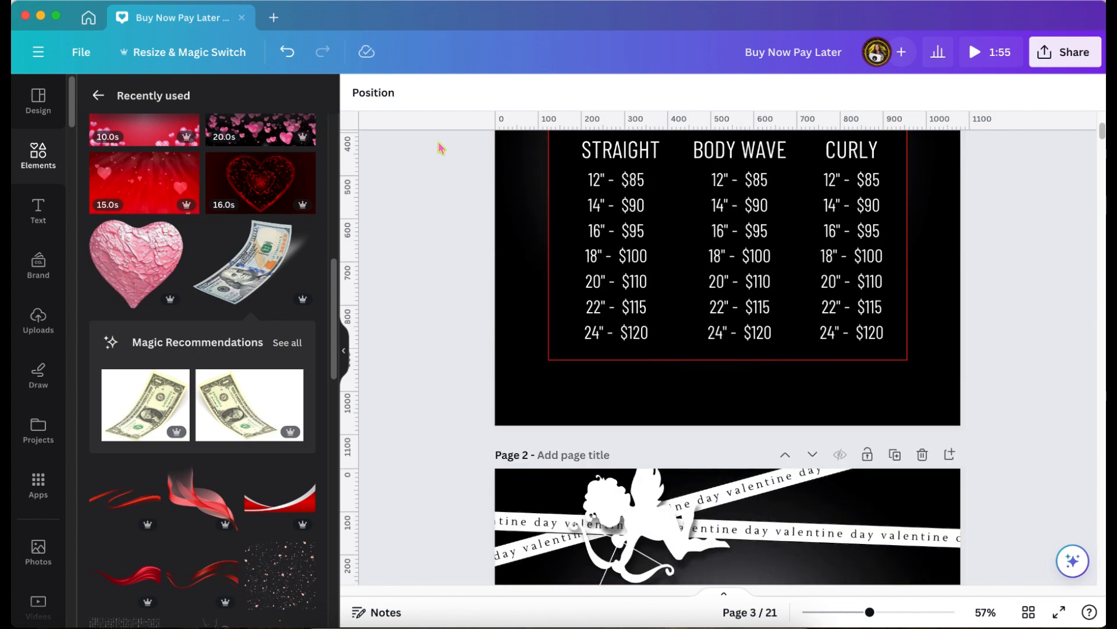